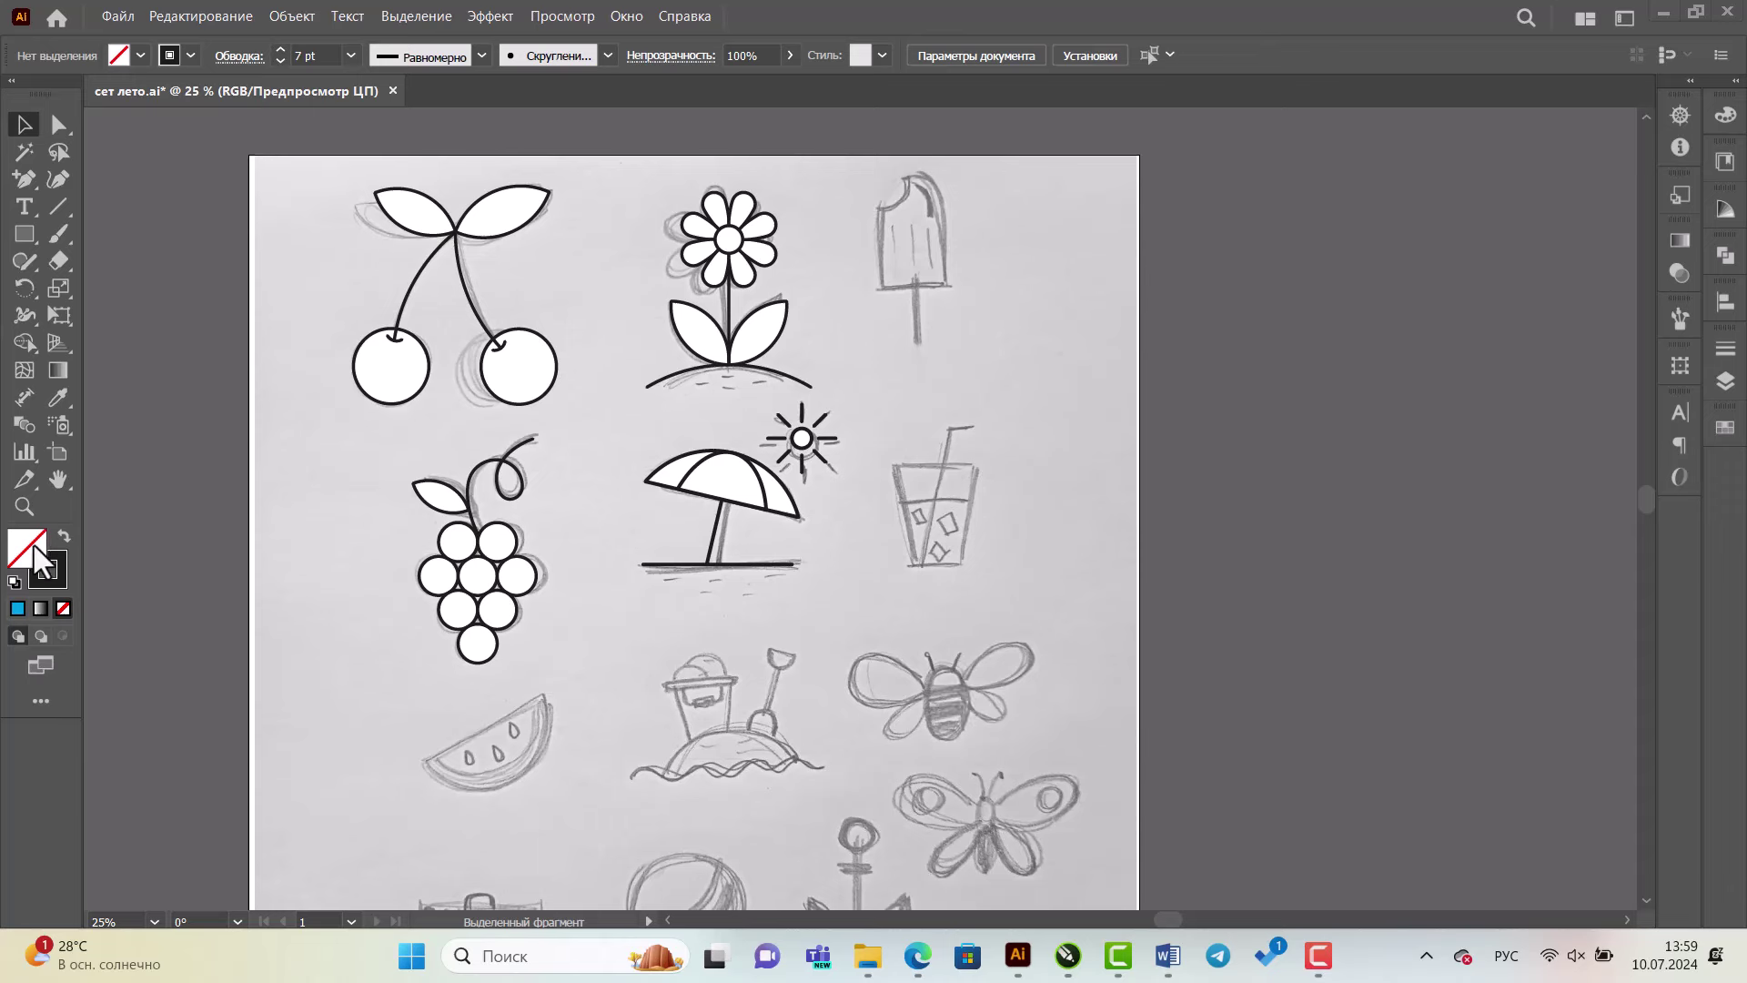
- Zoom in on the bee and butterfly pencil sketches with a Zoom marquee
left_click(22, 508)
left_click_drag(816, 601, 1121, 897)
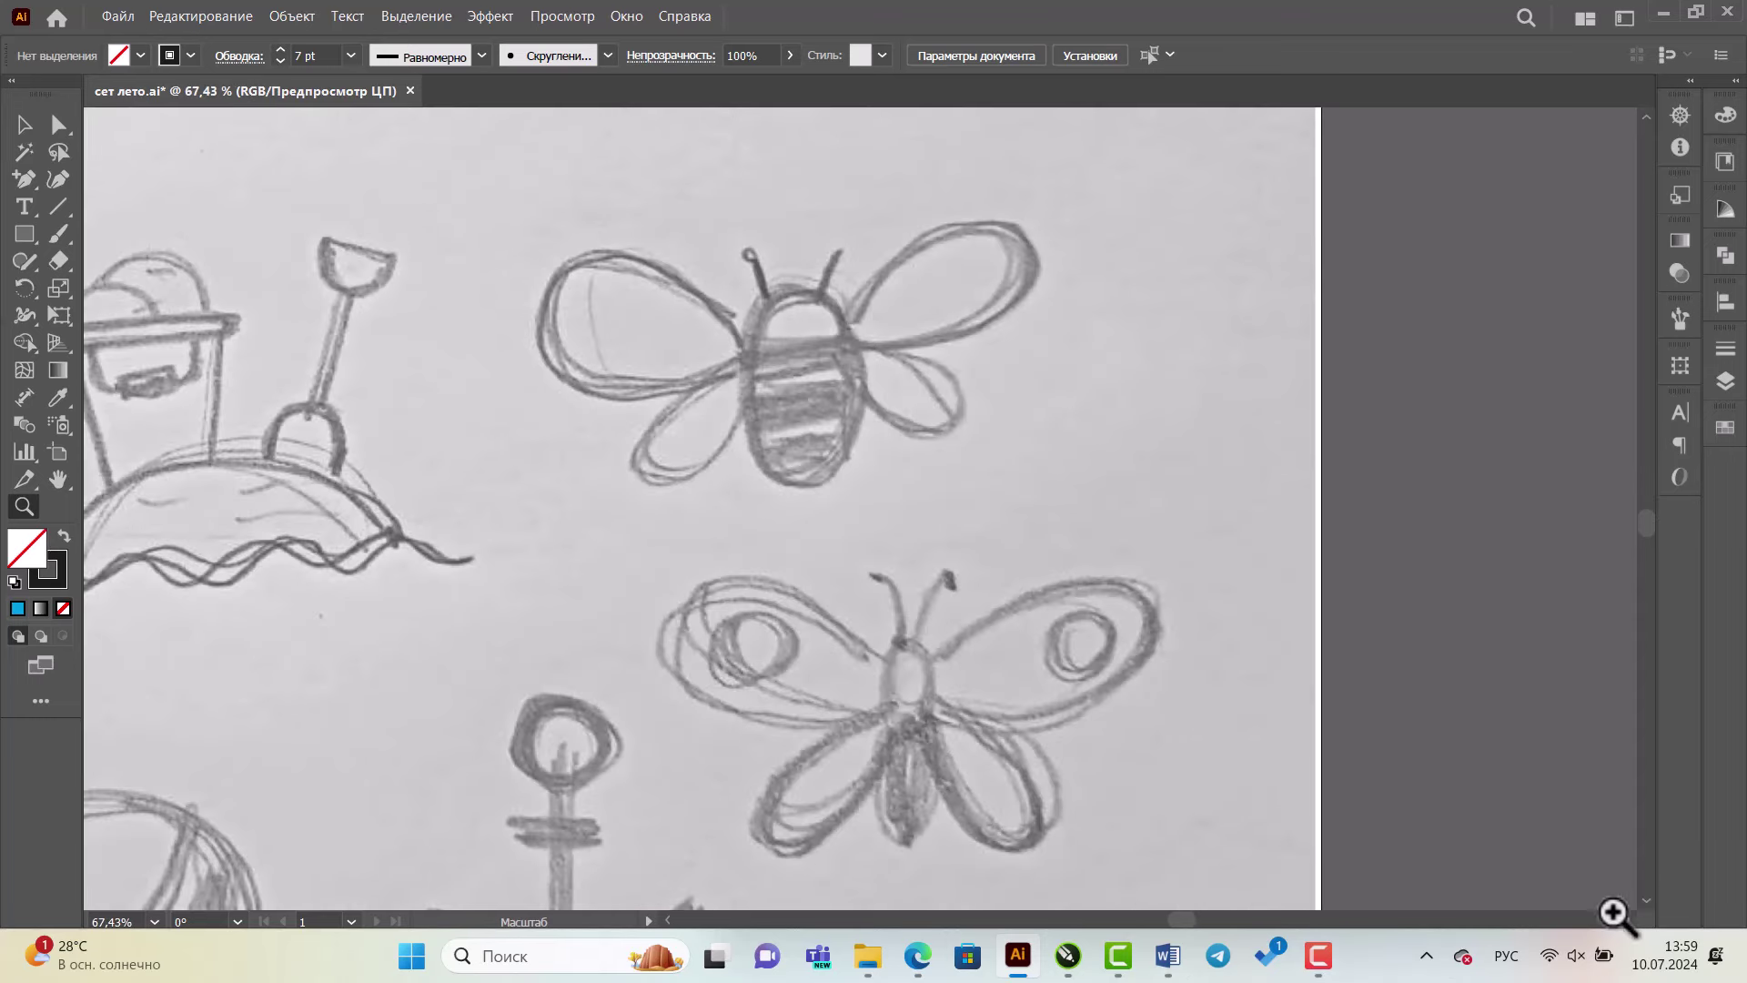
left_click(24, 125)
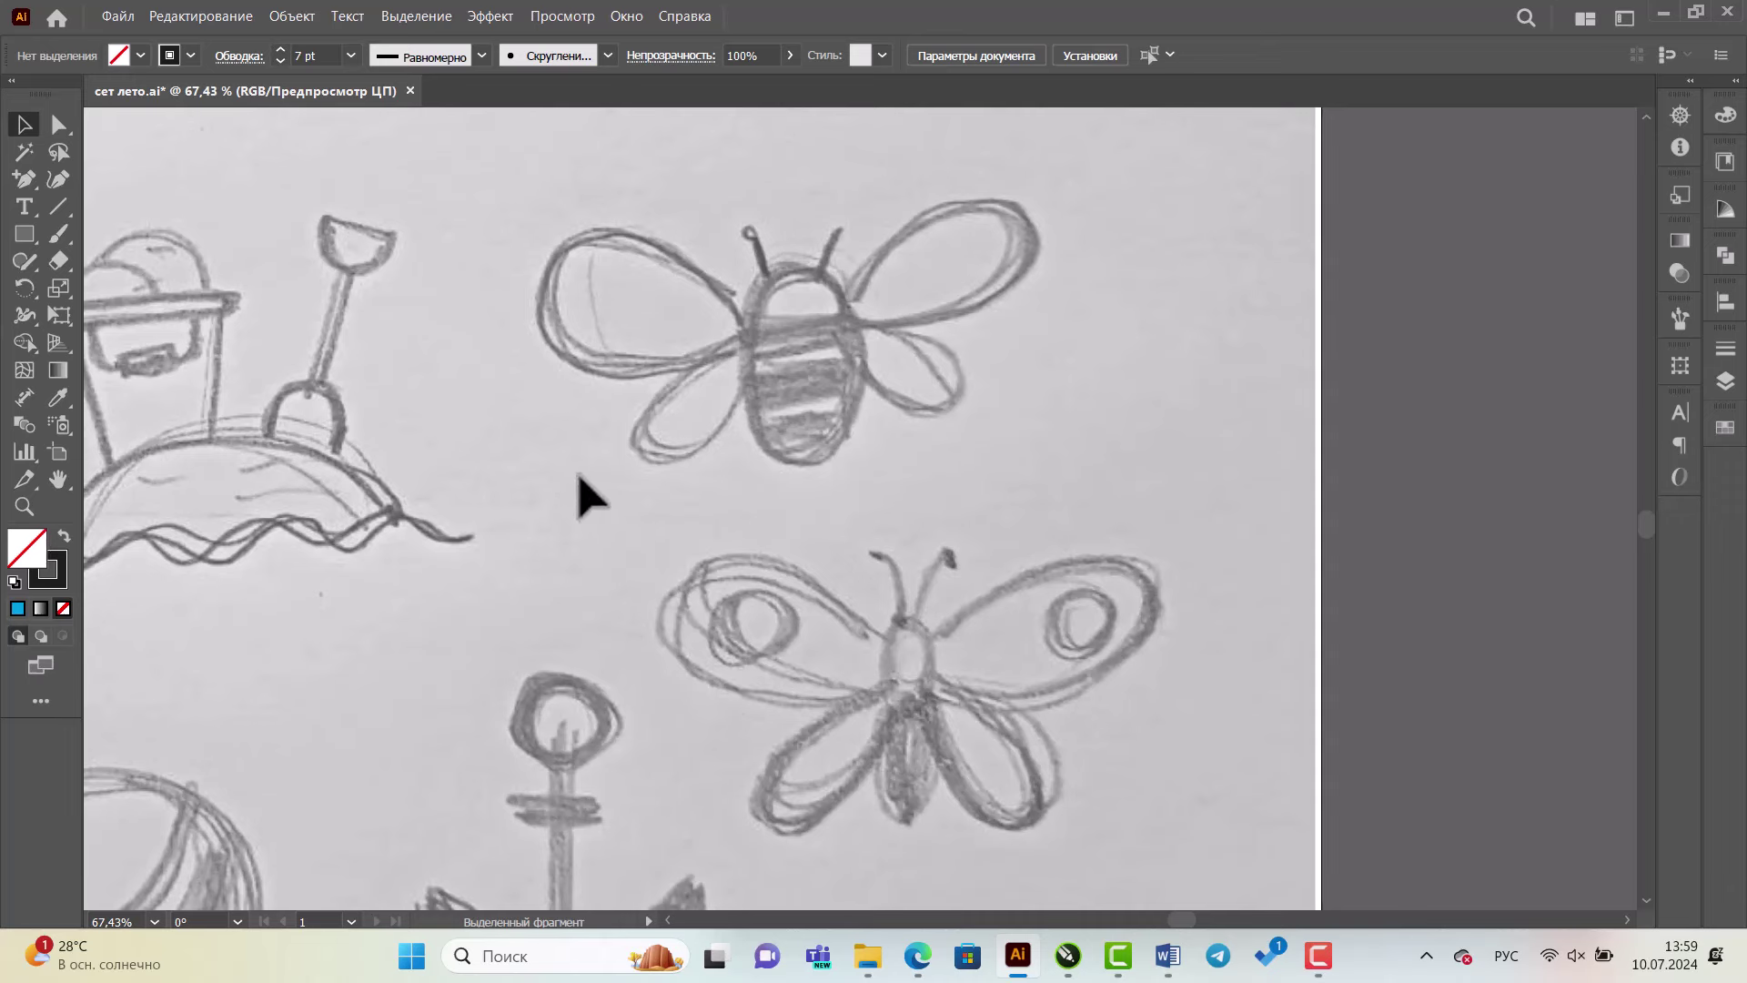
- Draw an ellipse over the bee's striped body
key("l")
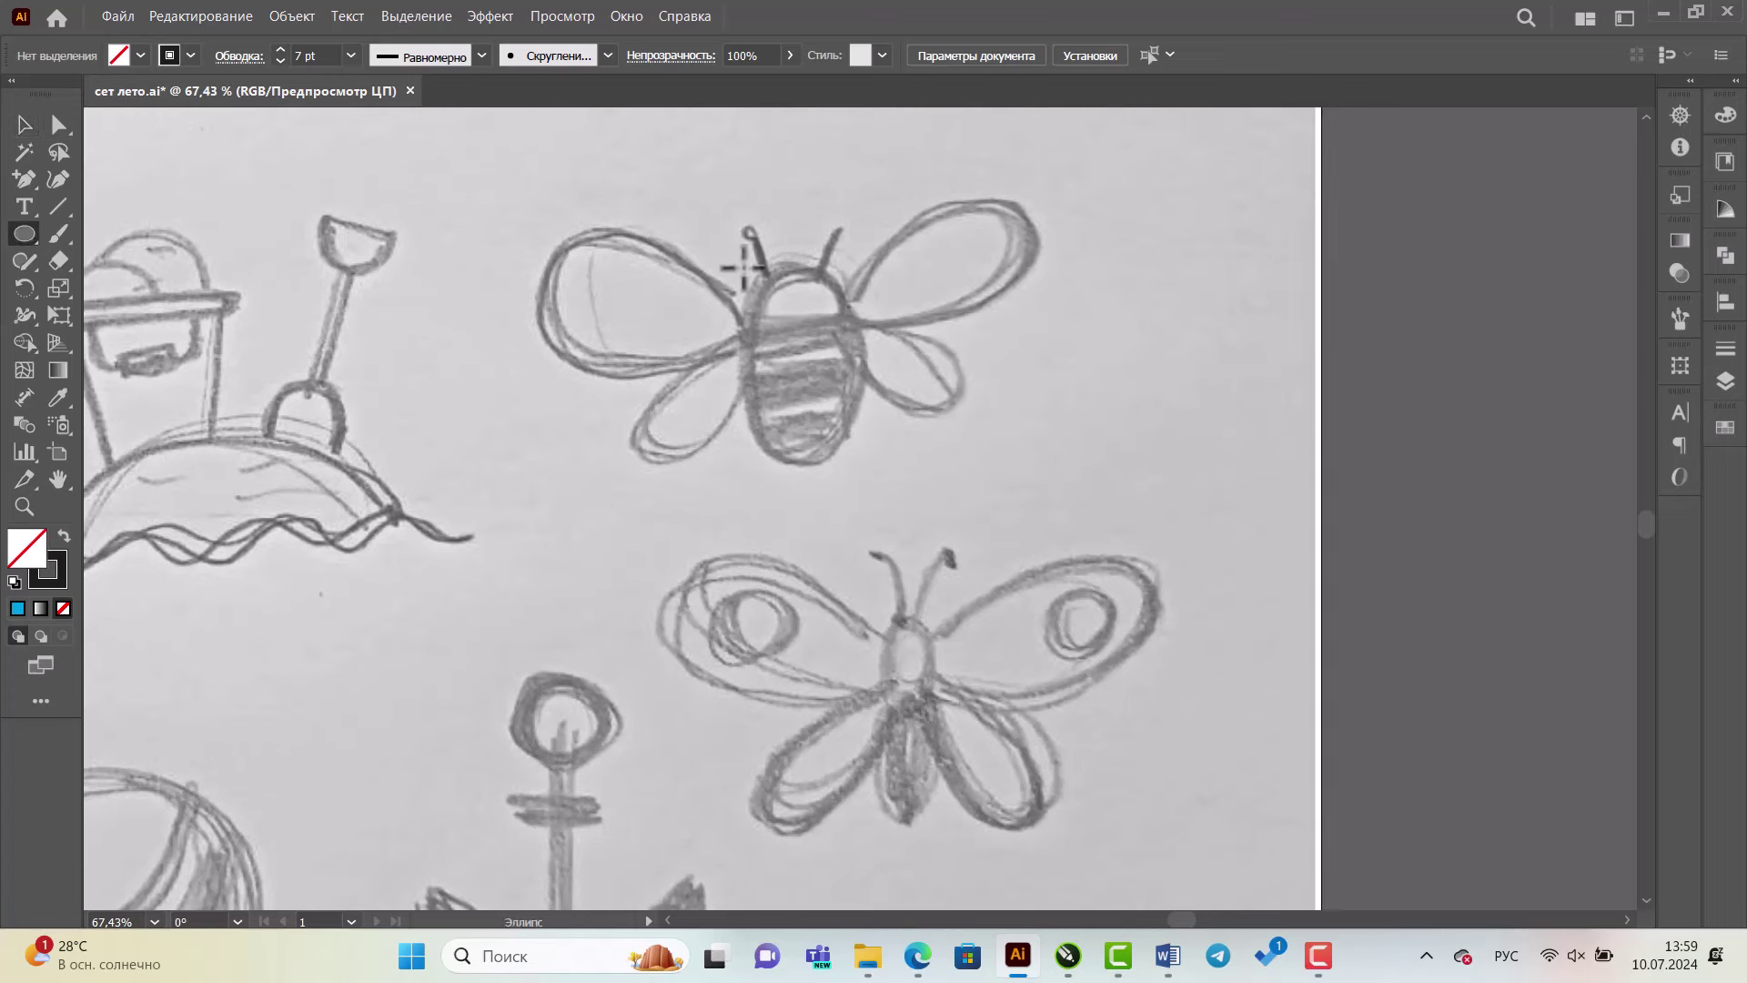
mouse_move(745, 270)
left_mouse_down()
mouse_move(801, 416)
mouse_move(857, 472)
left_mouse_up()
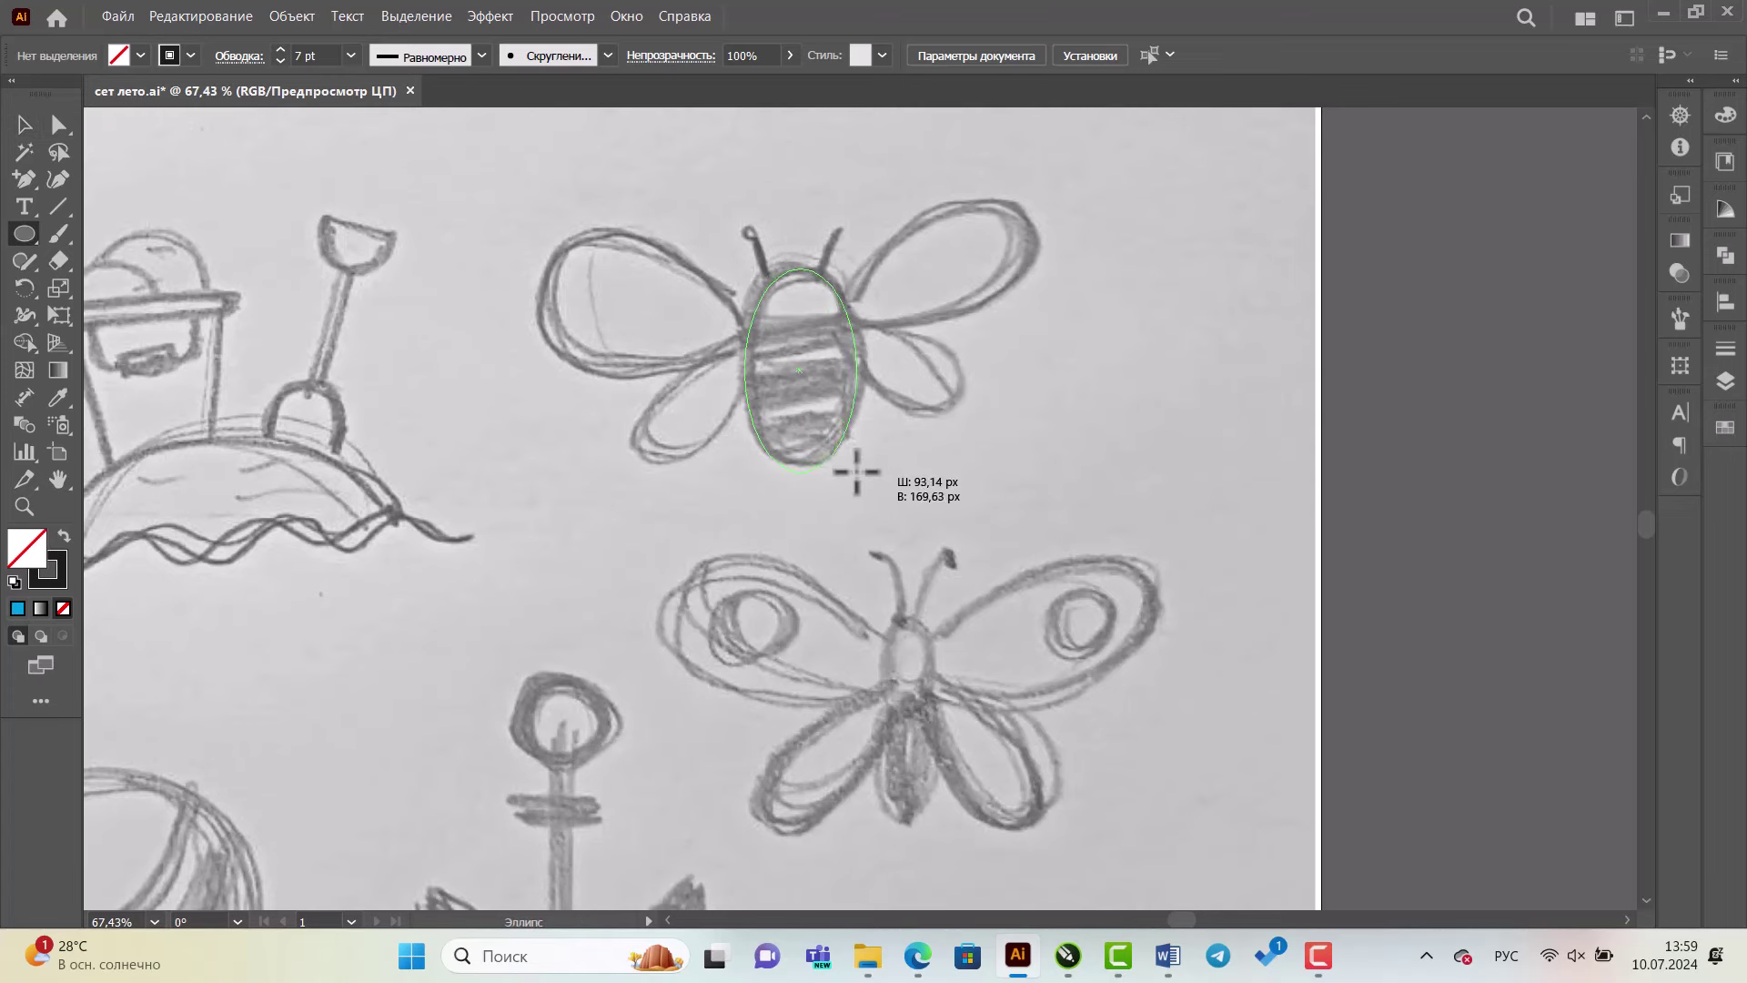
left_click(22, 125)
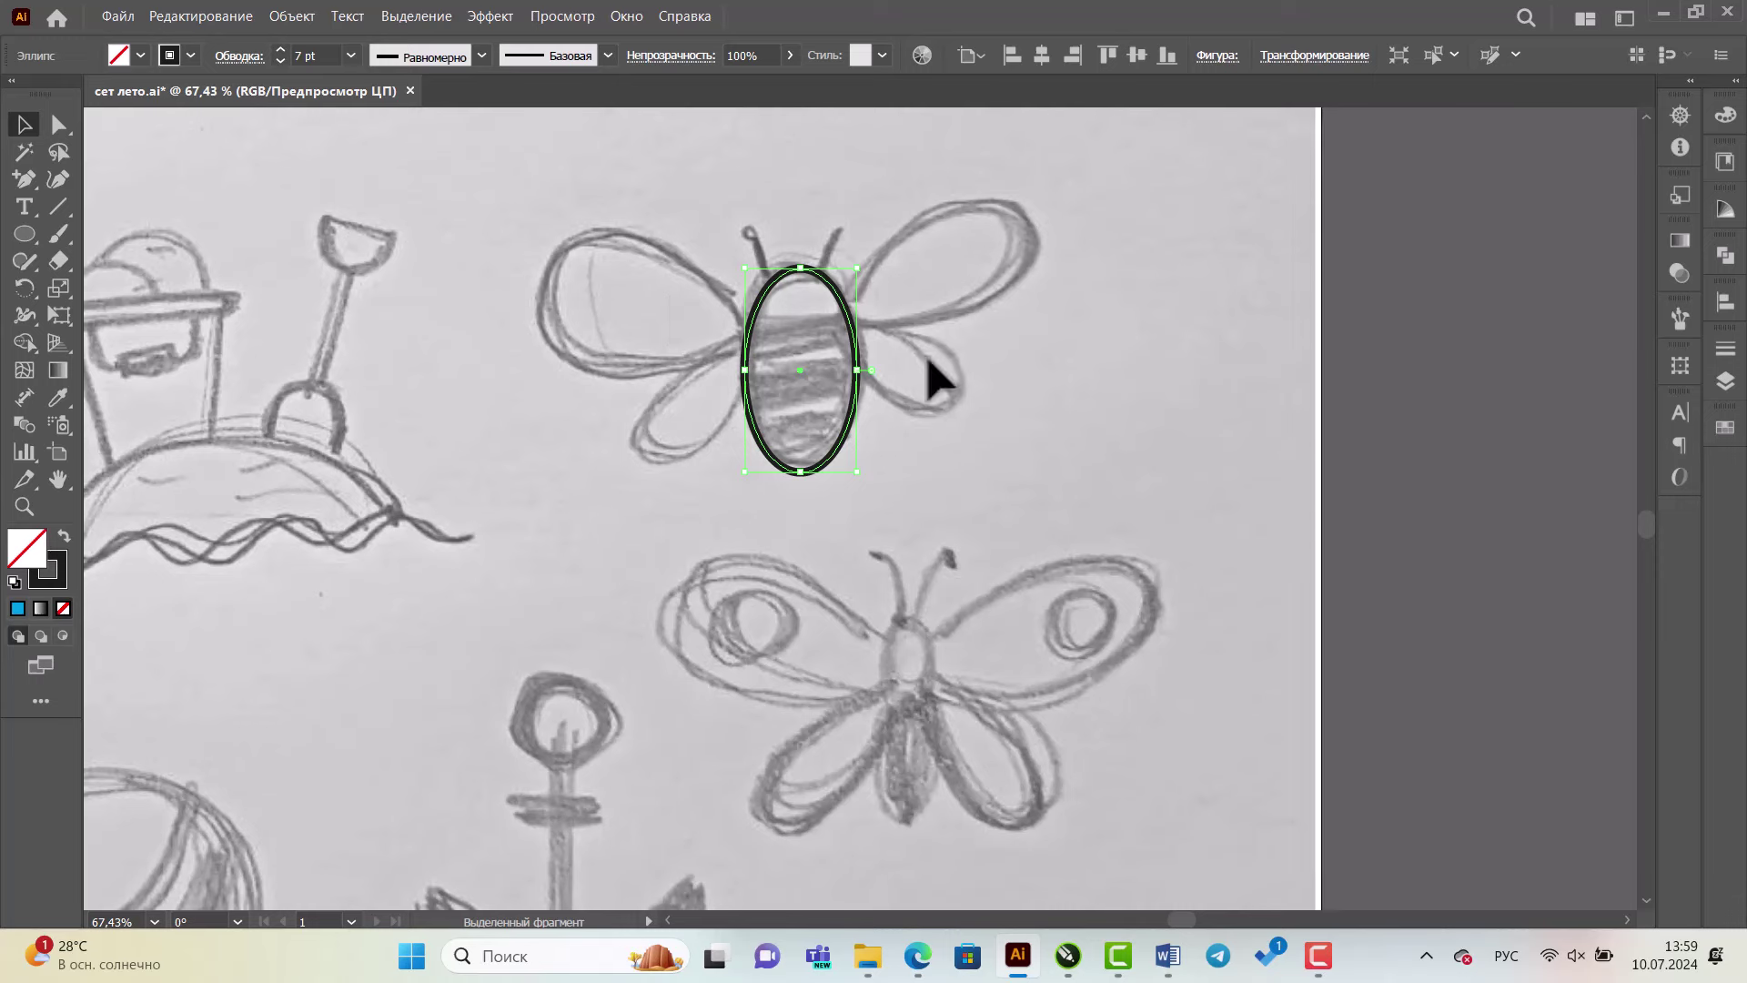
- Draw two trial rectangles right of the bee and round their corners into pills
key("m")
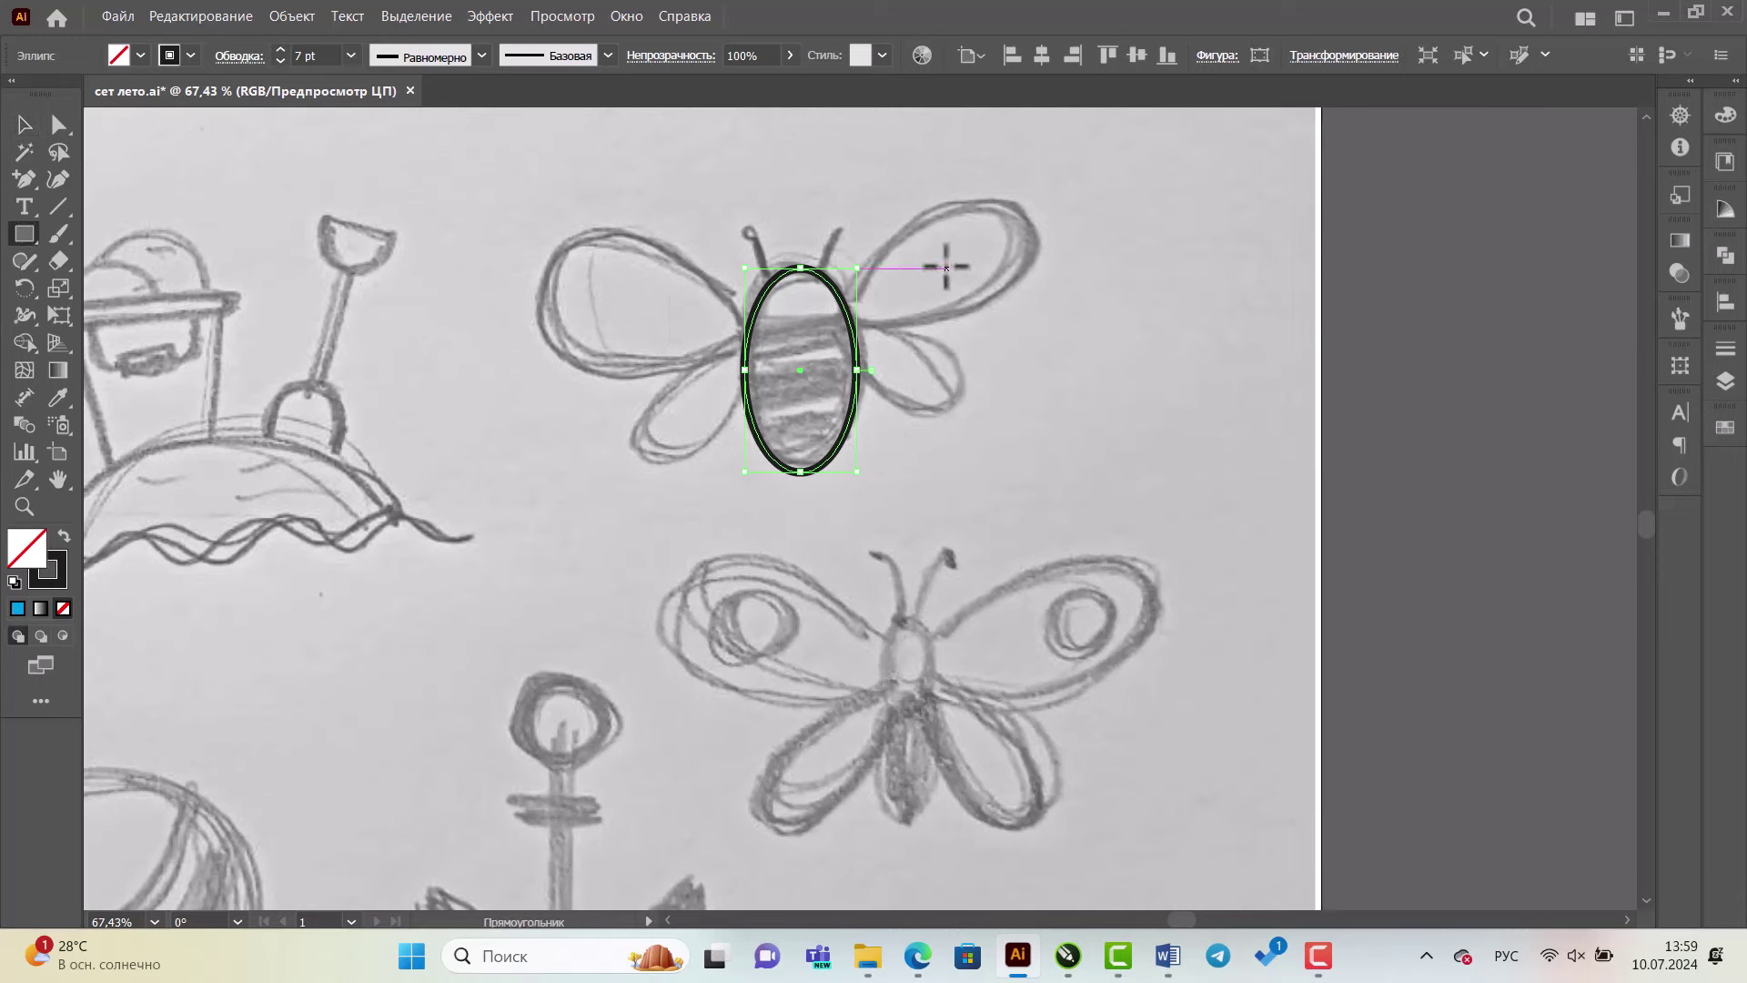
left_click_drag(947, 269, 1039, 461)
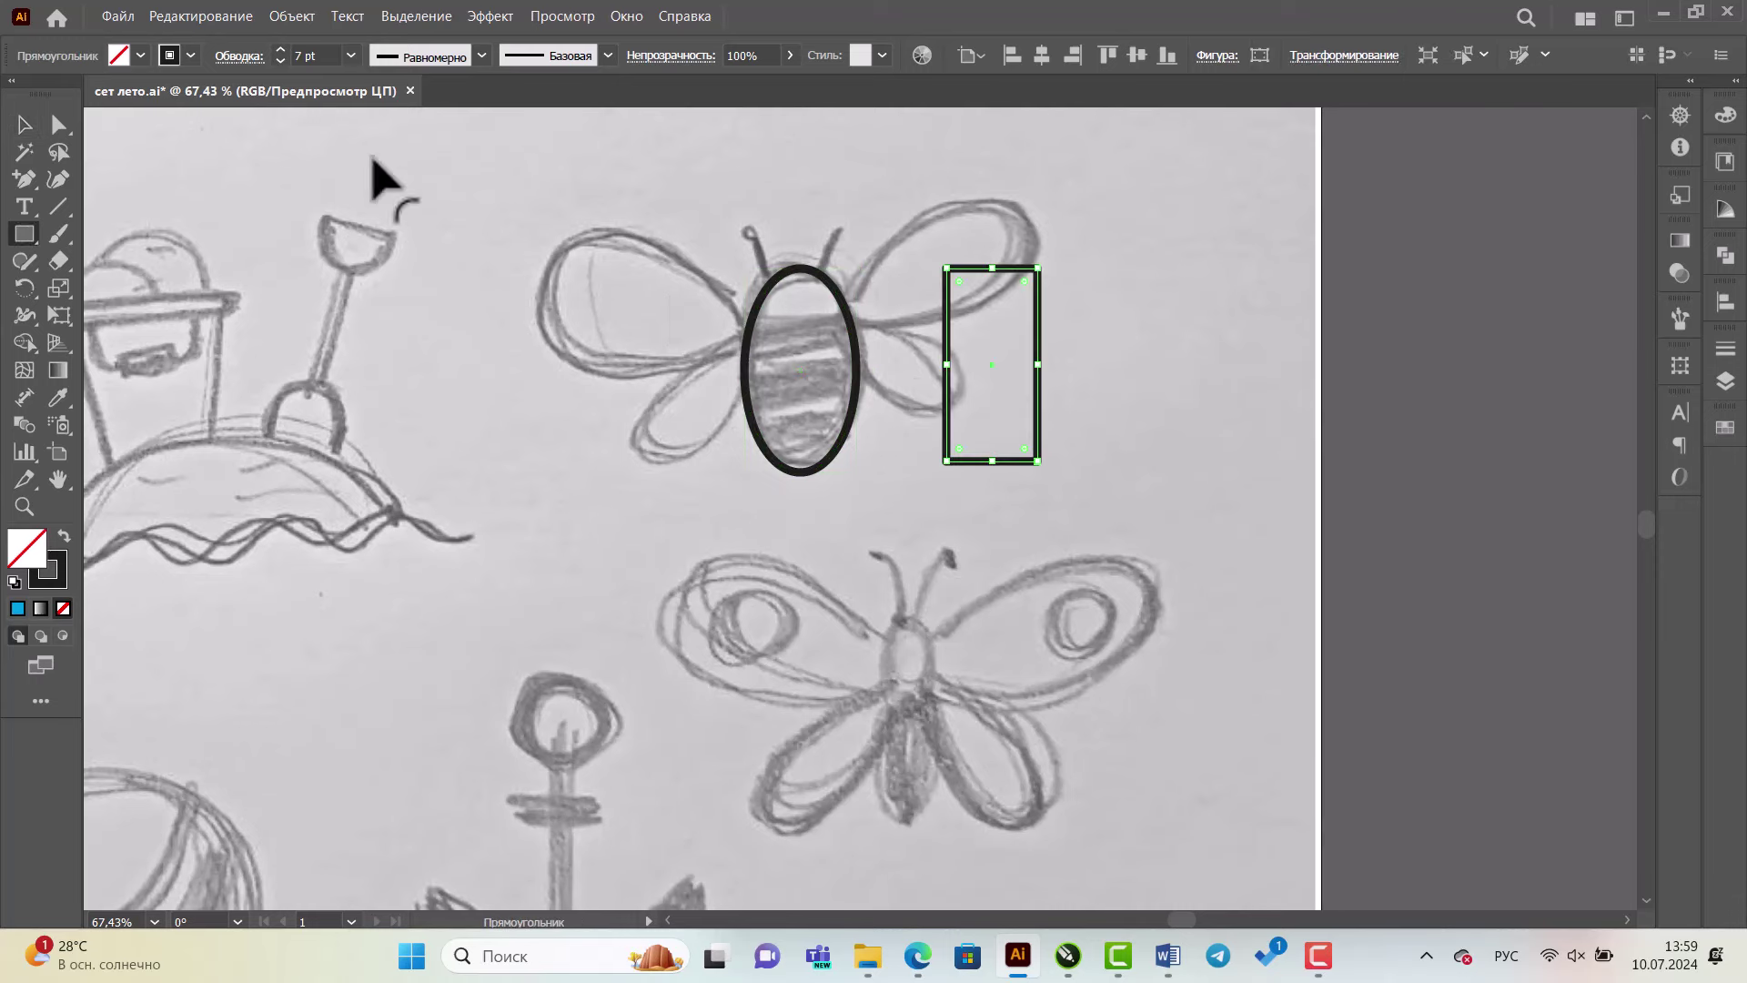
left_click(58, 128)
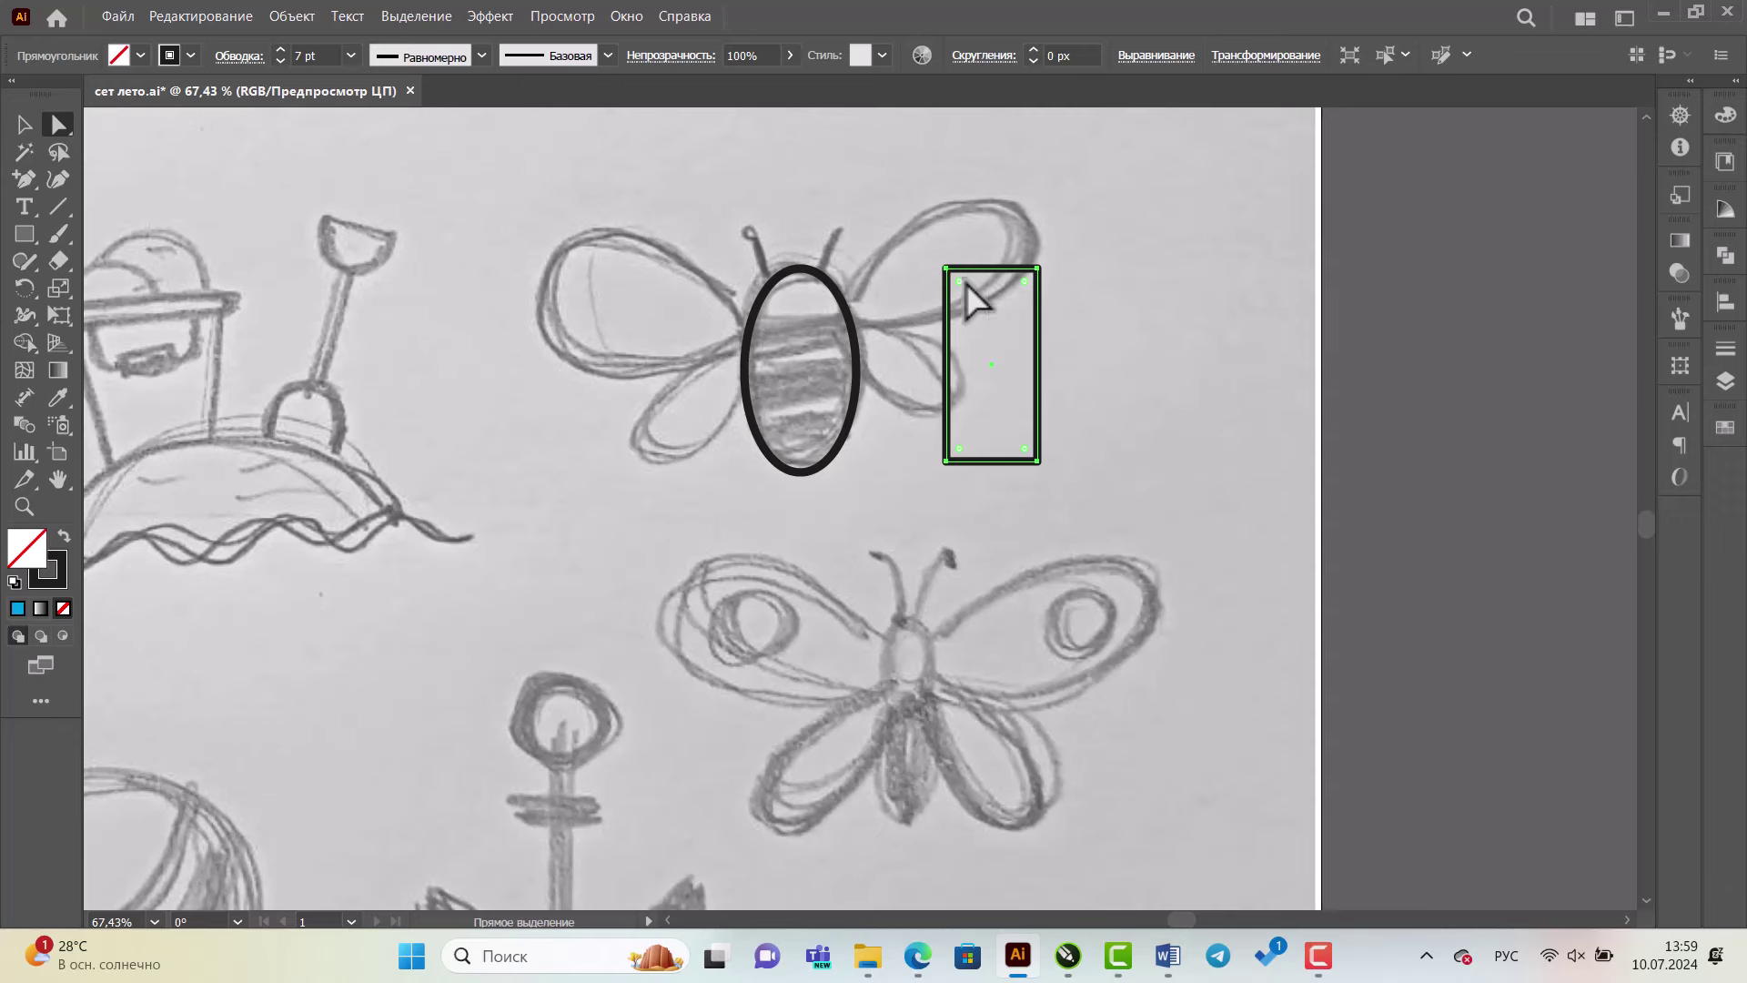
left_click_drag(960, 283, 1006, 328)
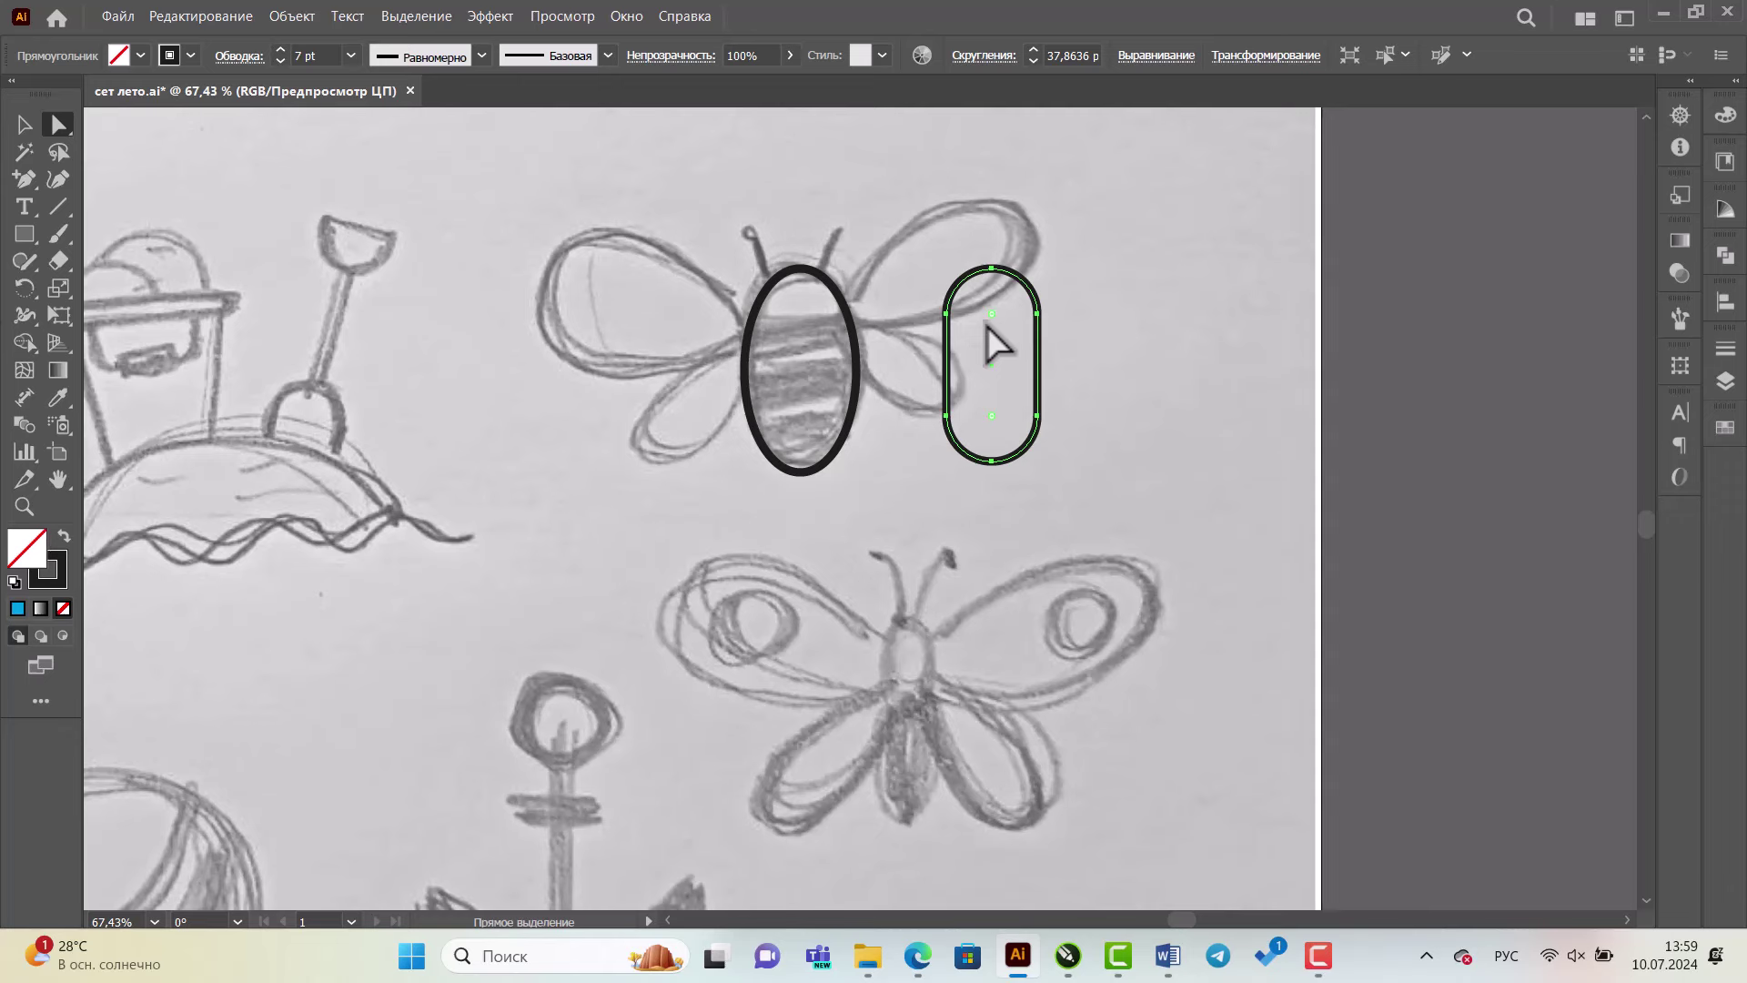
left_click(26, 233)
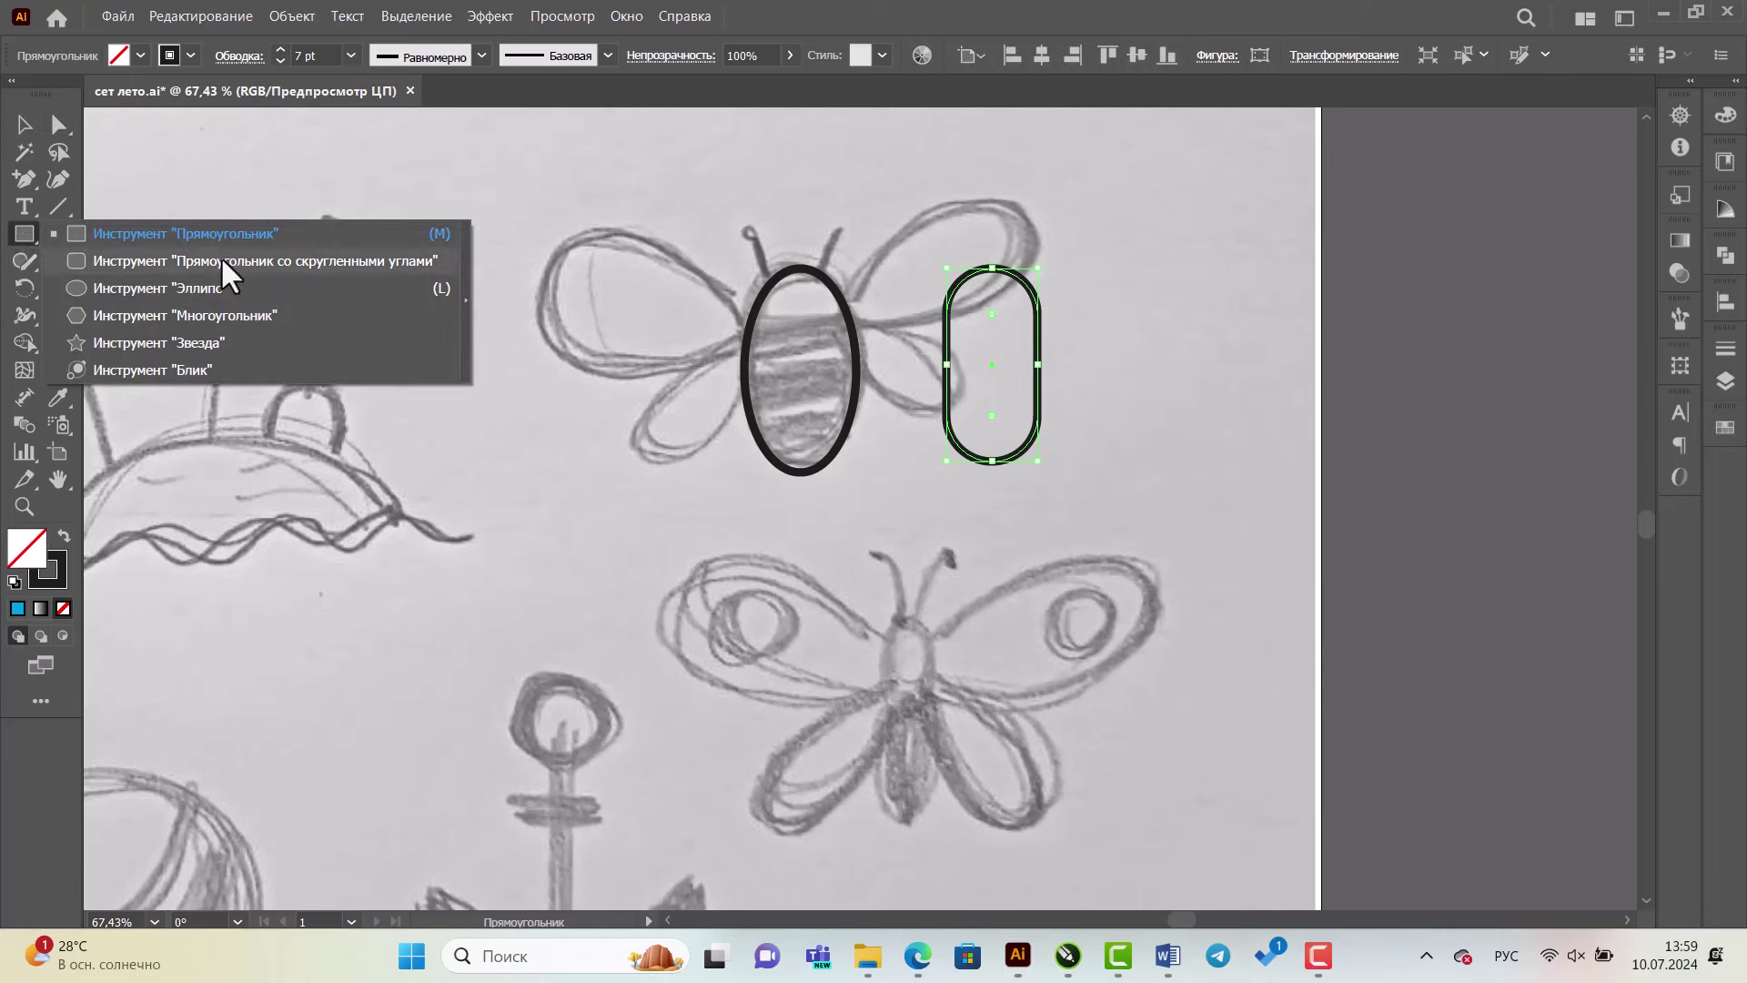
left_click(251, 265)
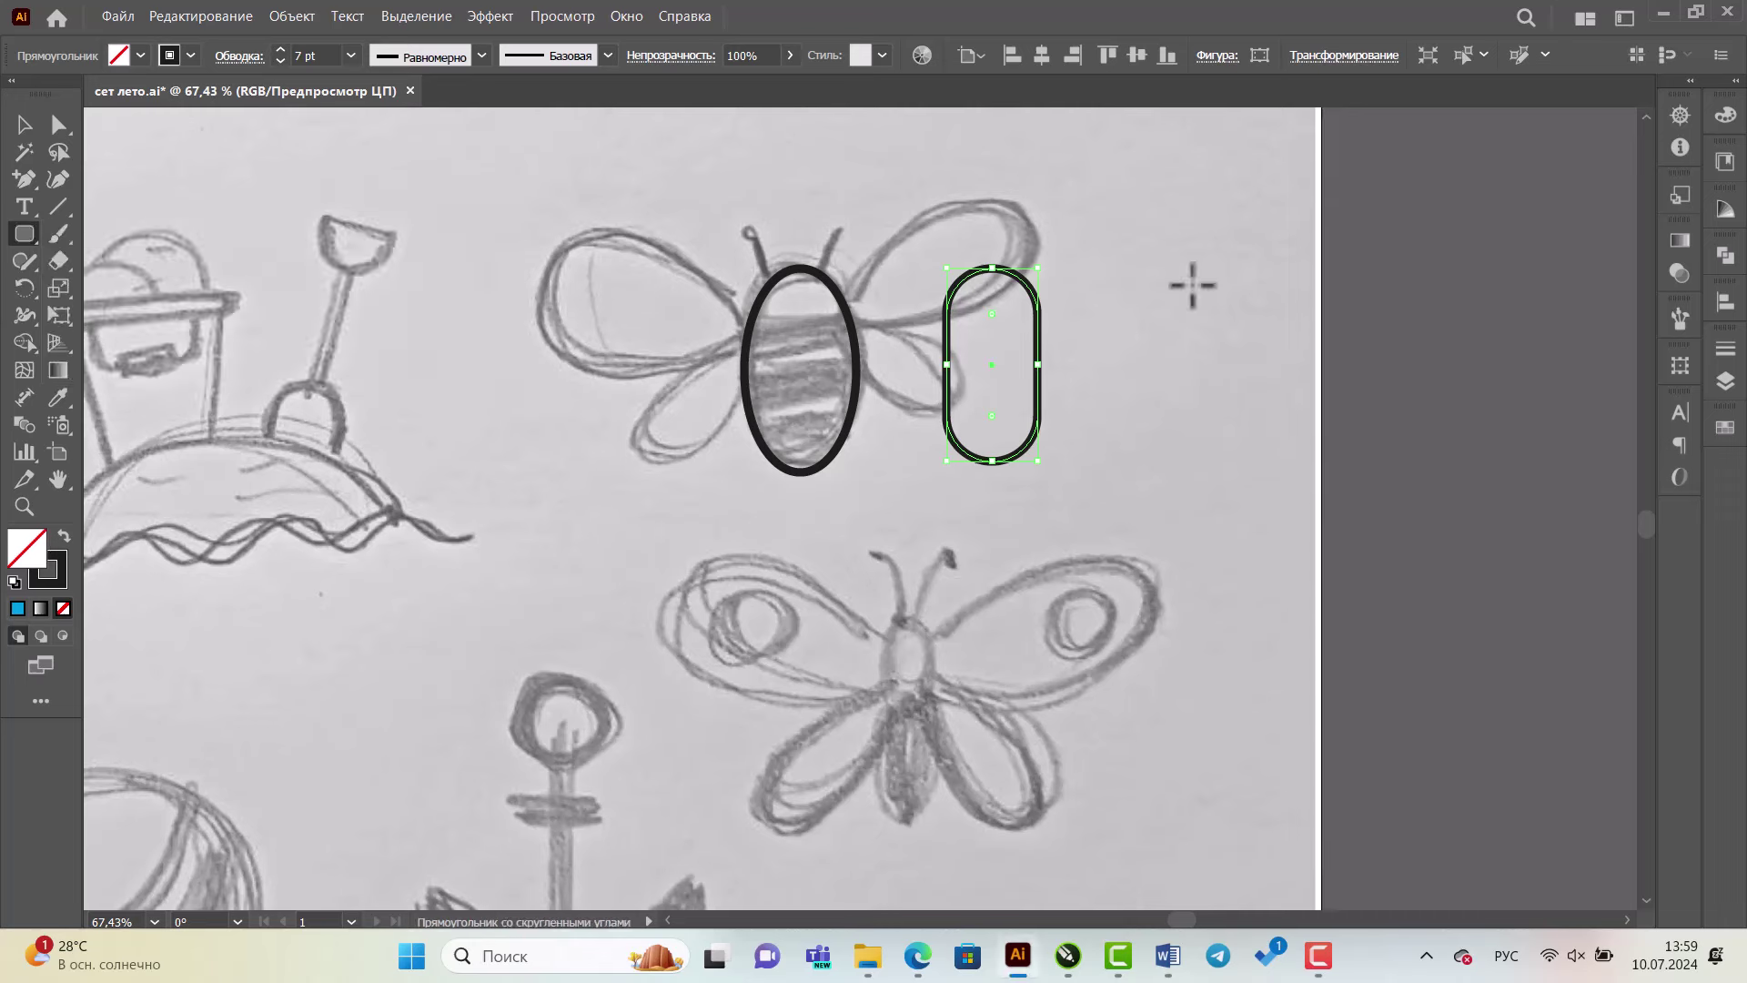
left_click_drag(1181, 336, 1245, 444)
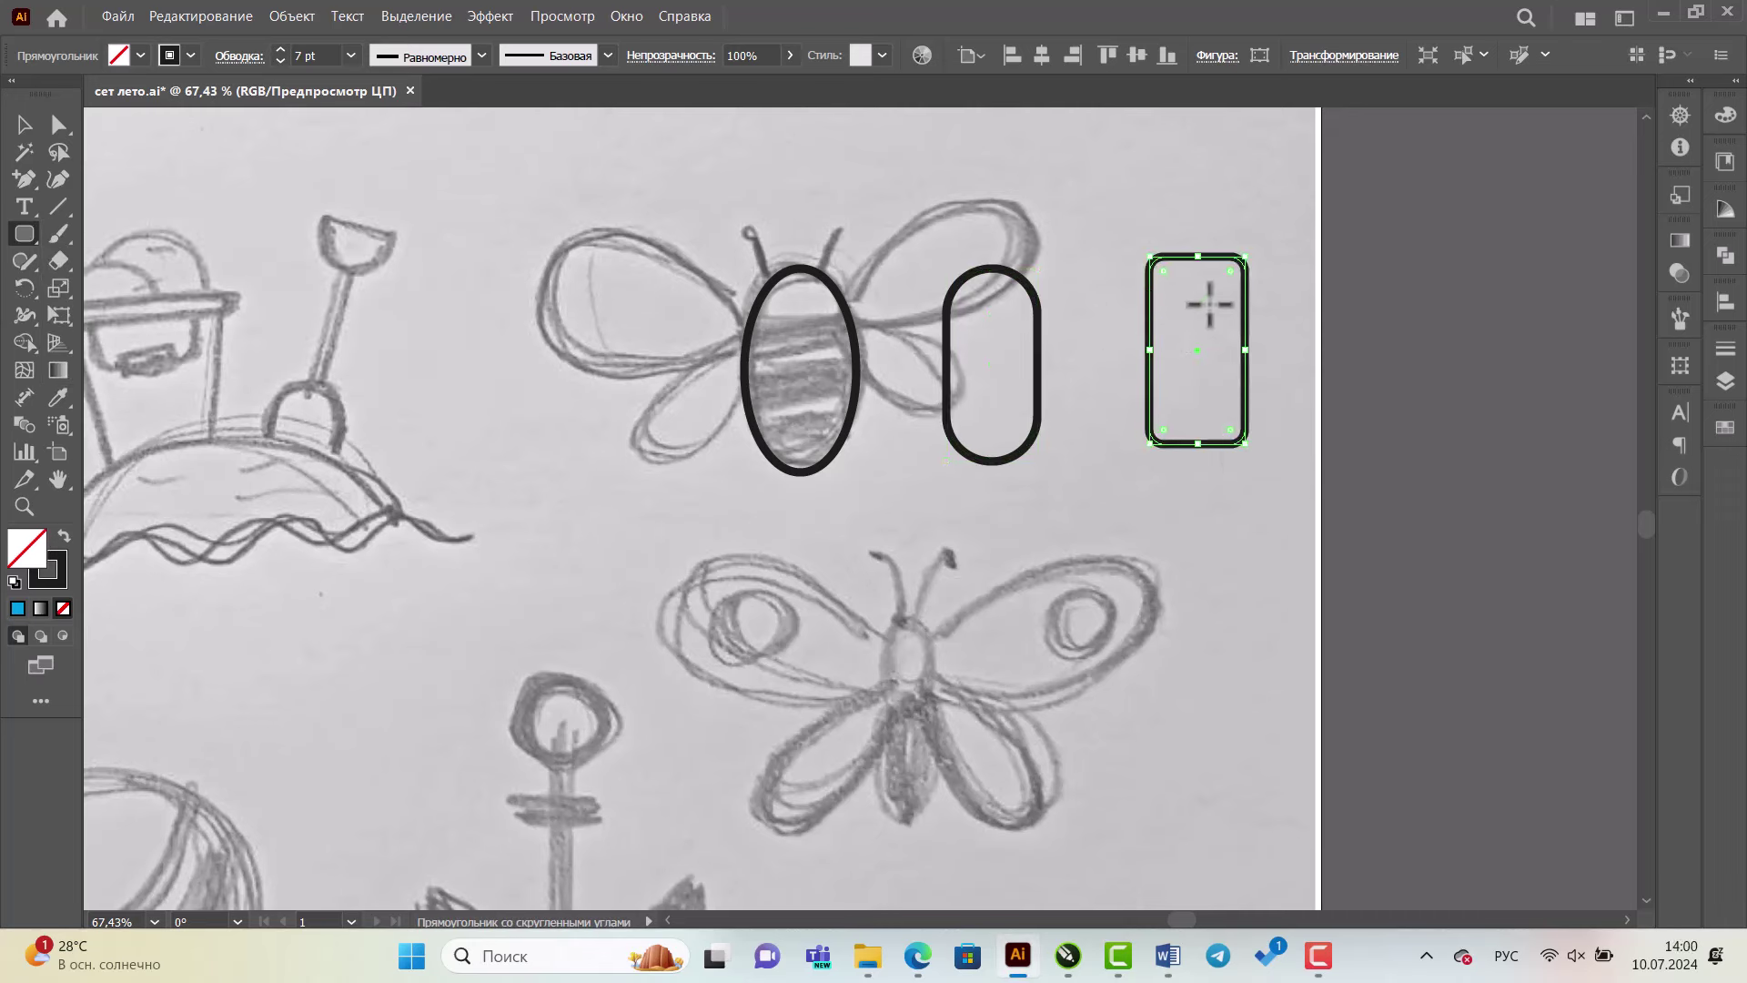
left_click(58, 124)
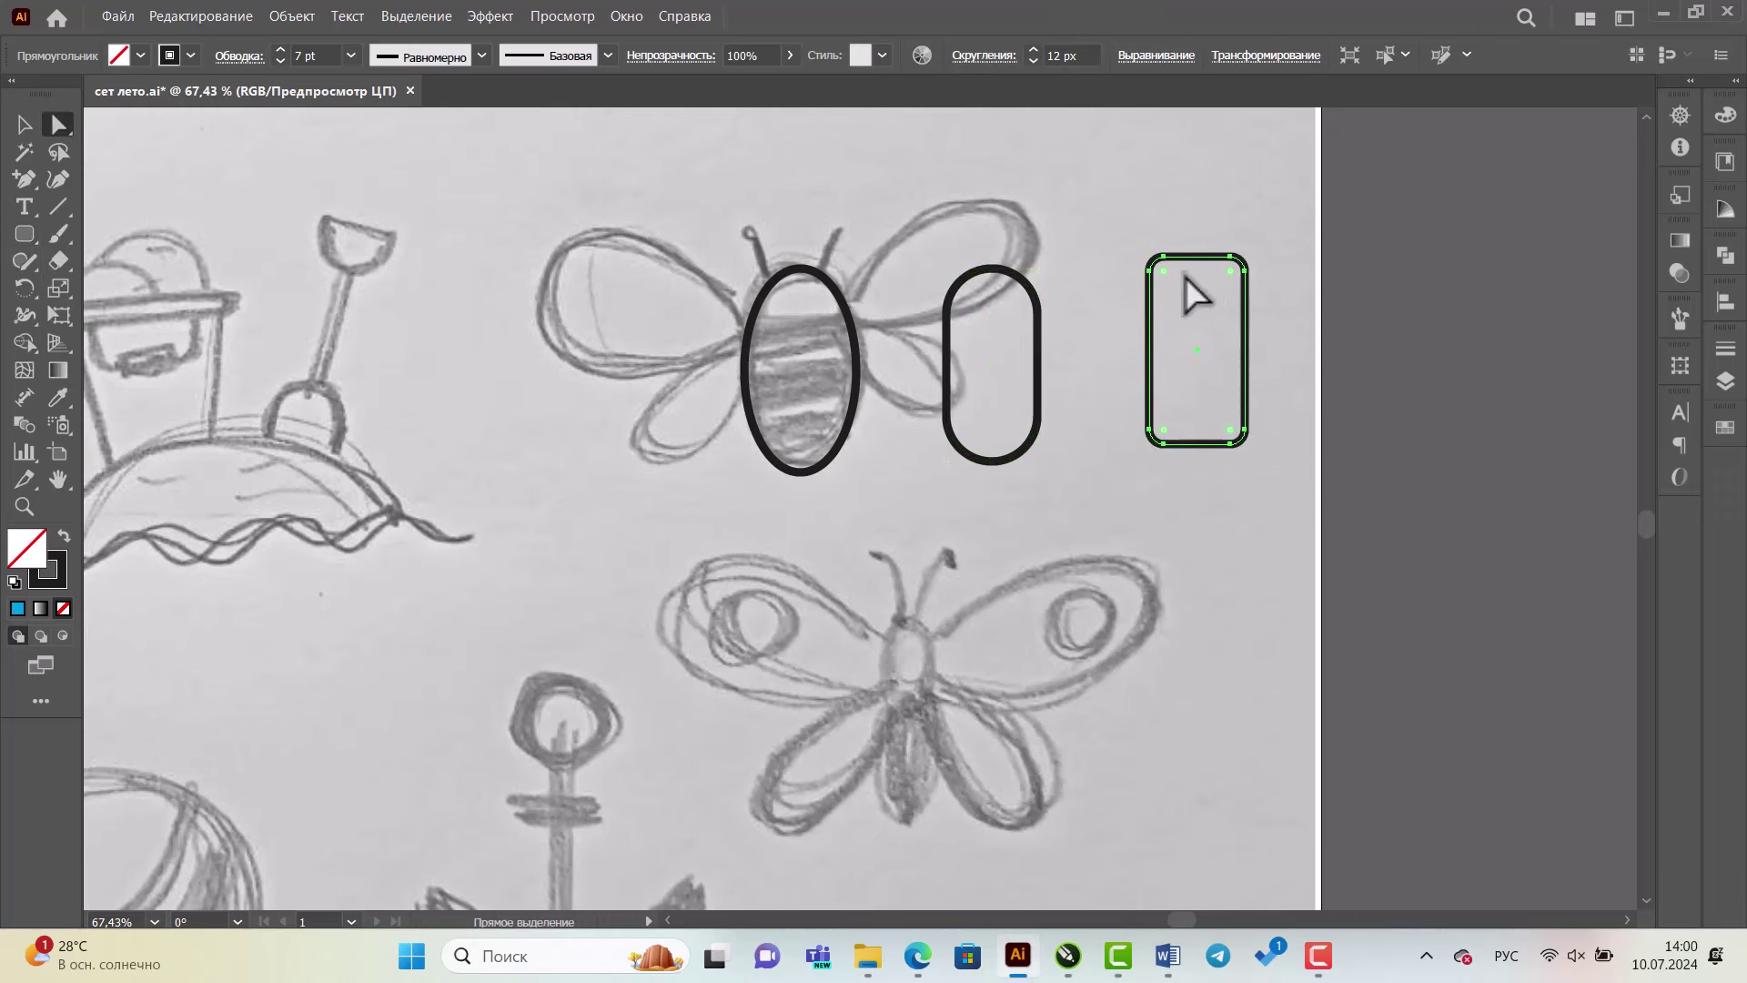
left_click_drag(1160, 271, 1256, 371)
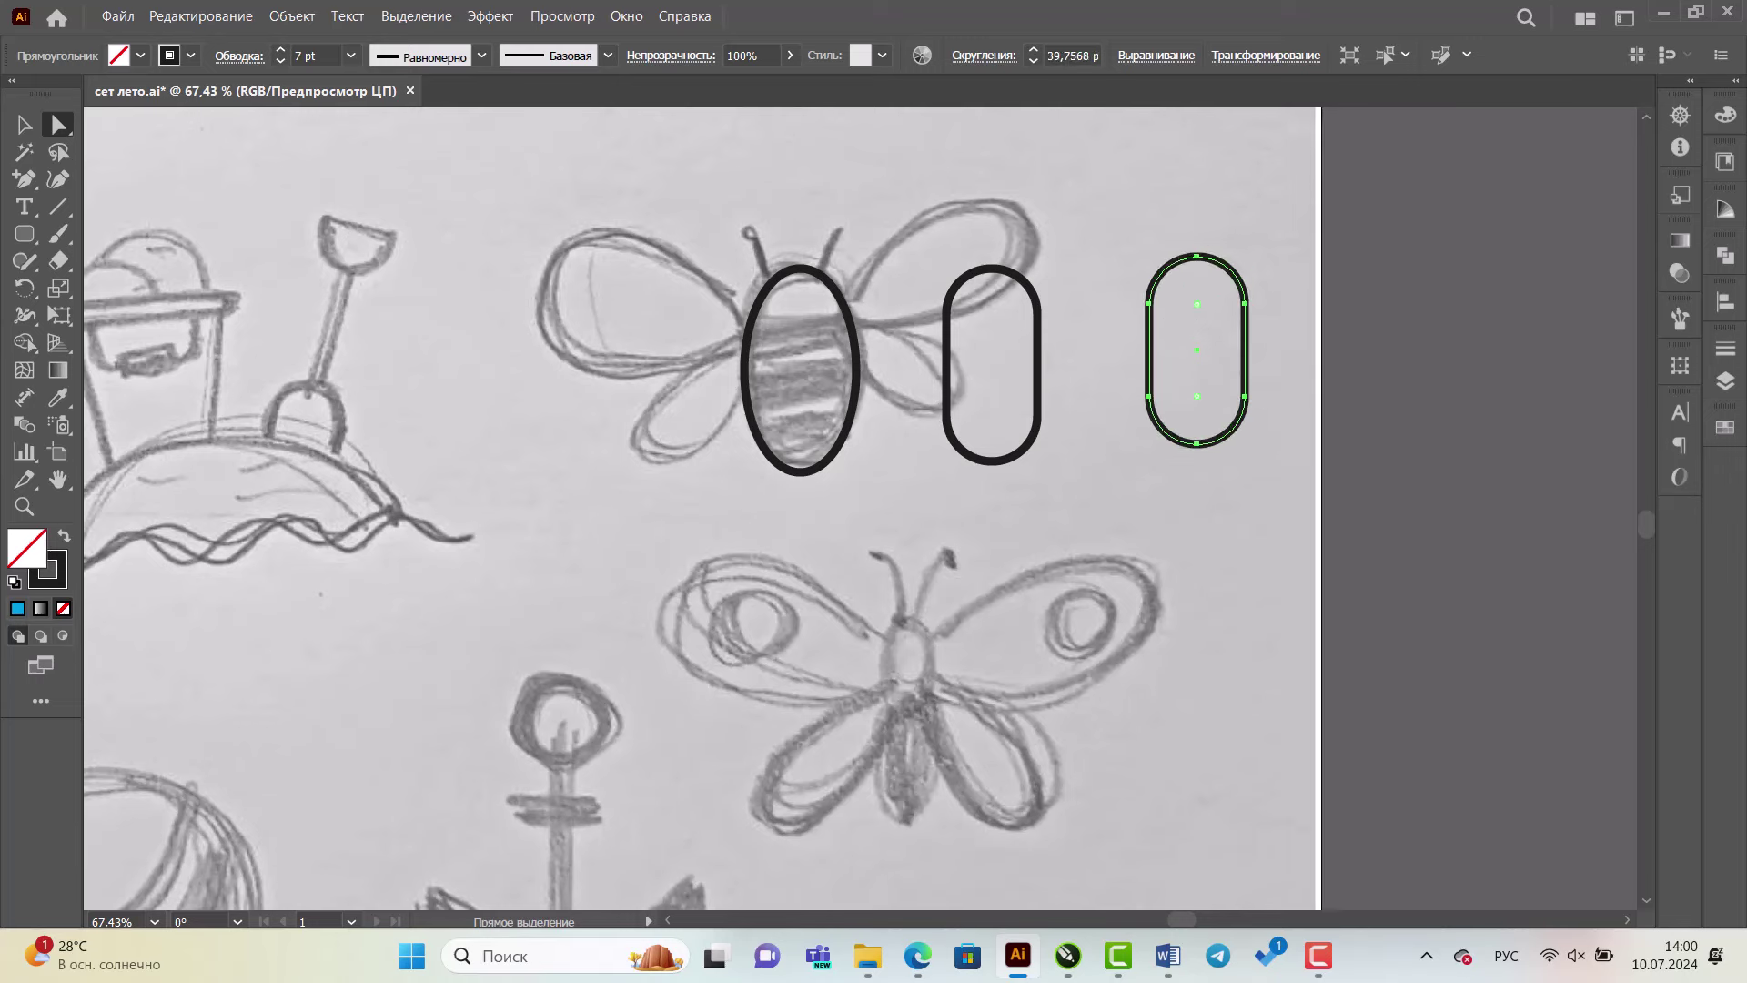
- Delete both trial pill shapes and nudge the body oval slightly up-left
left_click(24, 126)
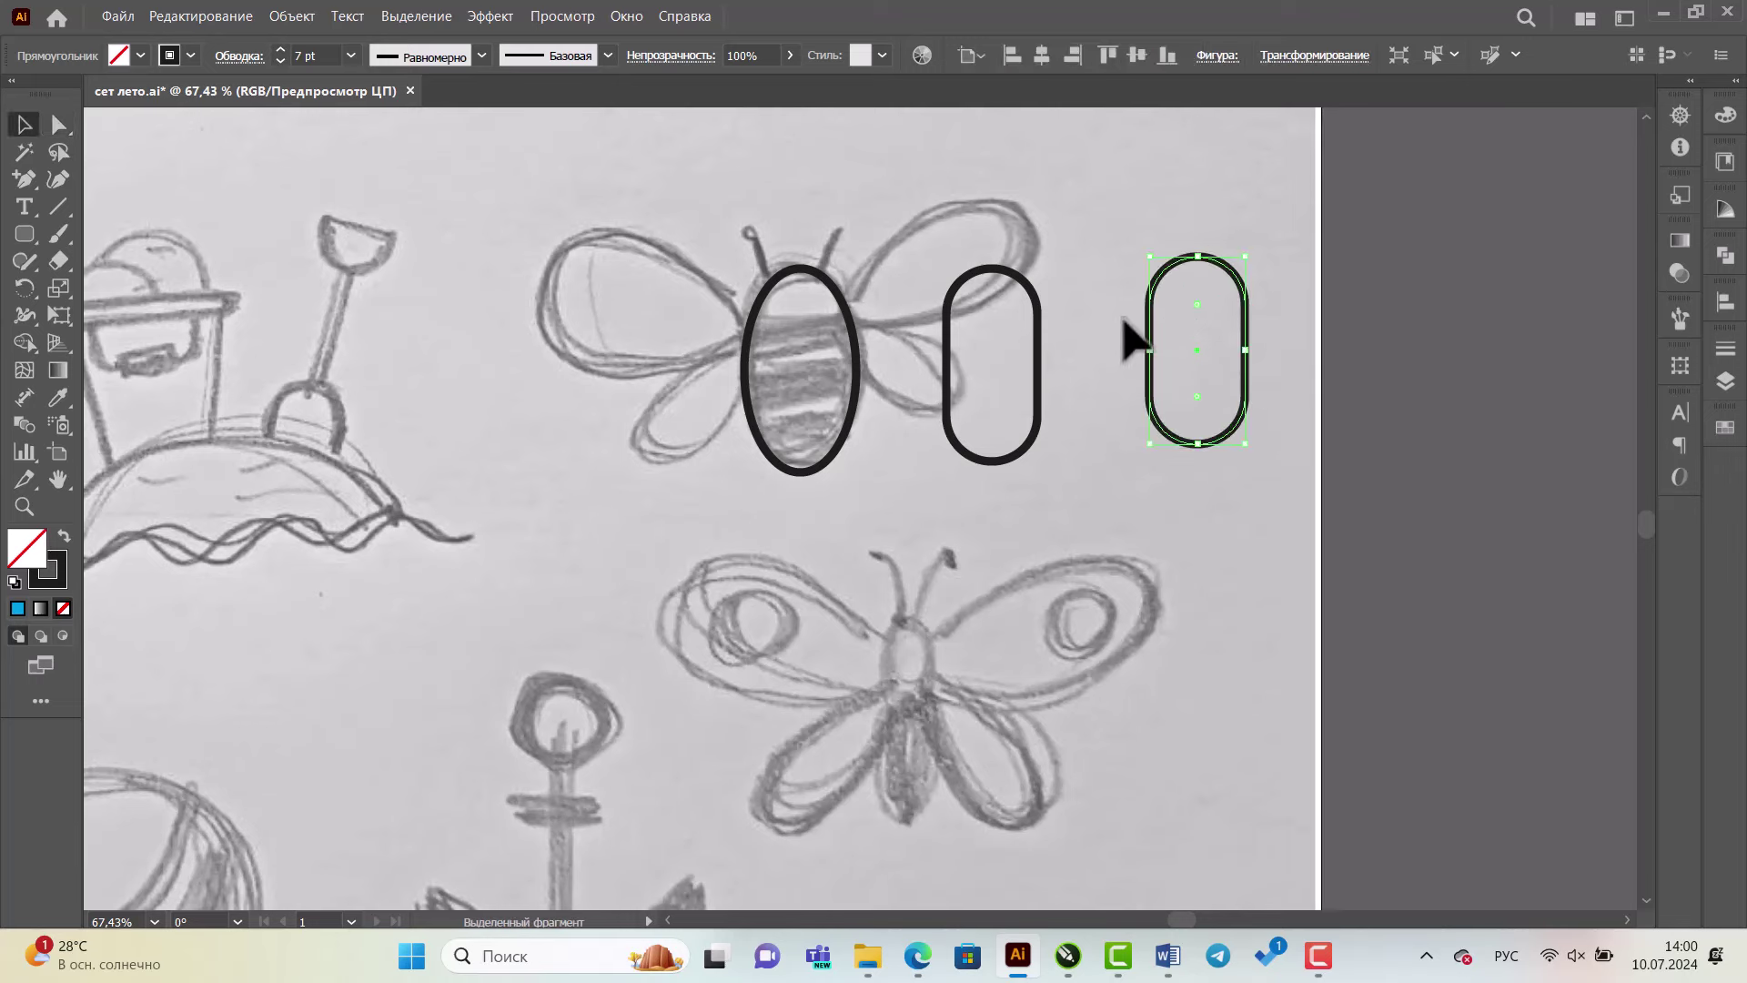
key("Delete")
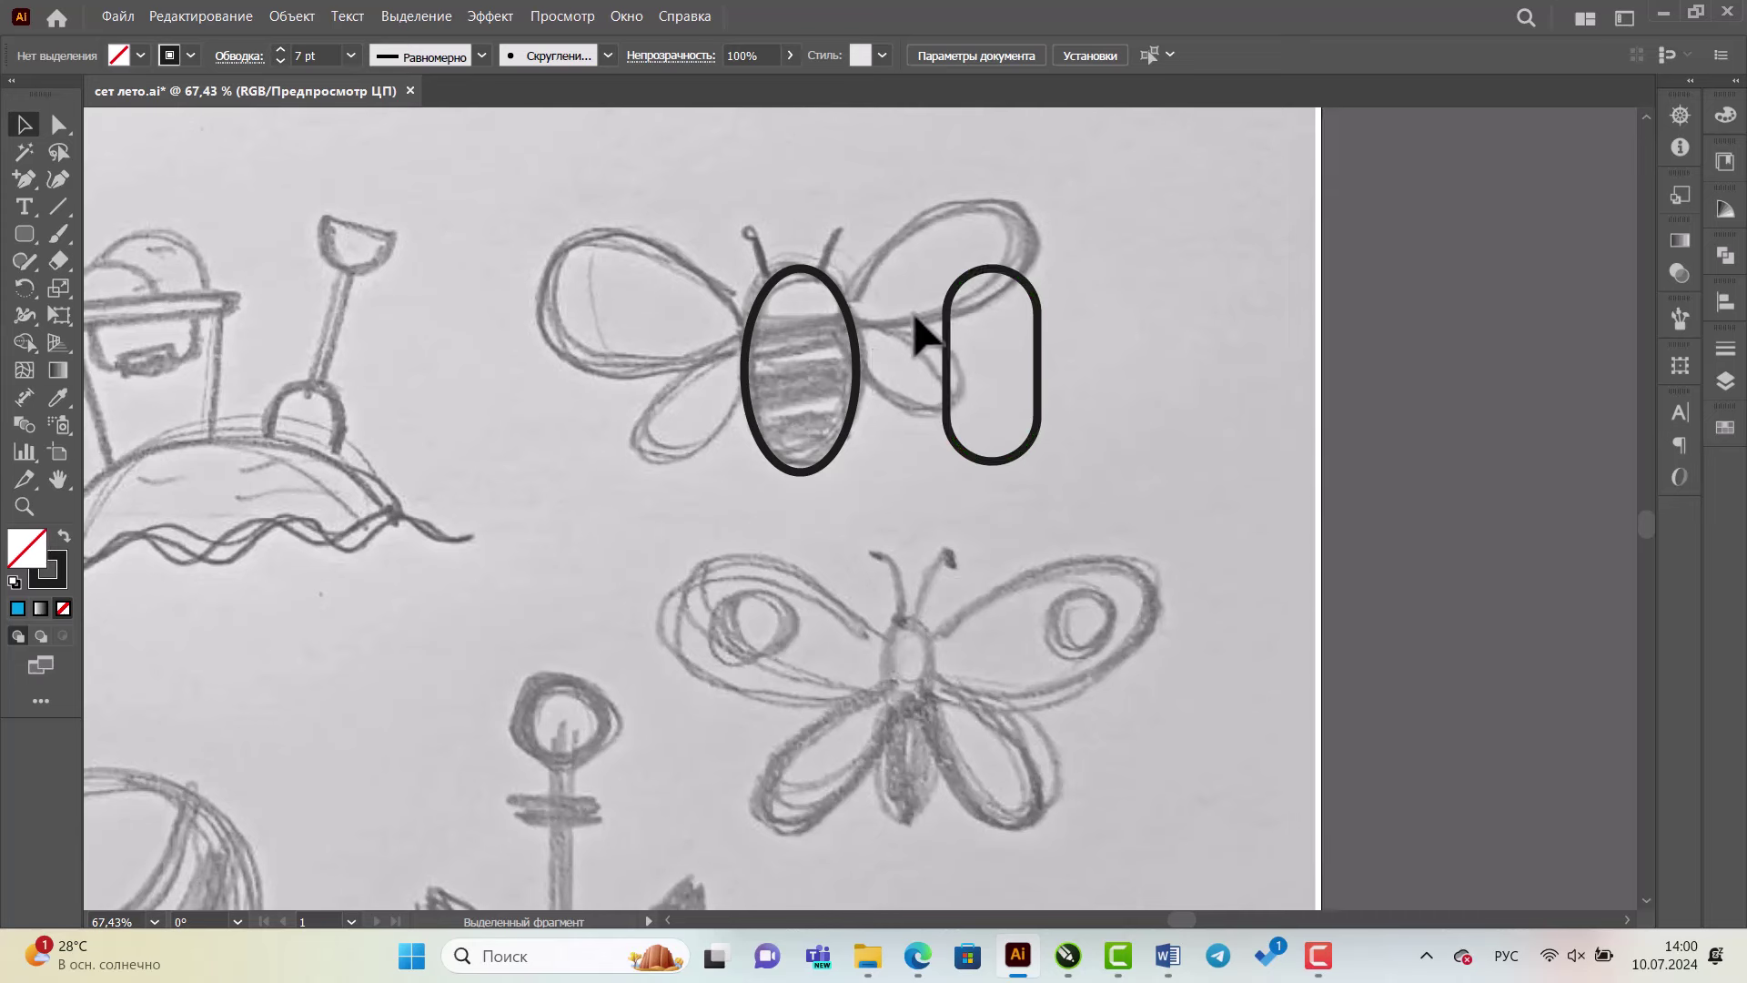
left_click_drag(855, 337, 850, 326)
left_click(1010, 266)
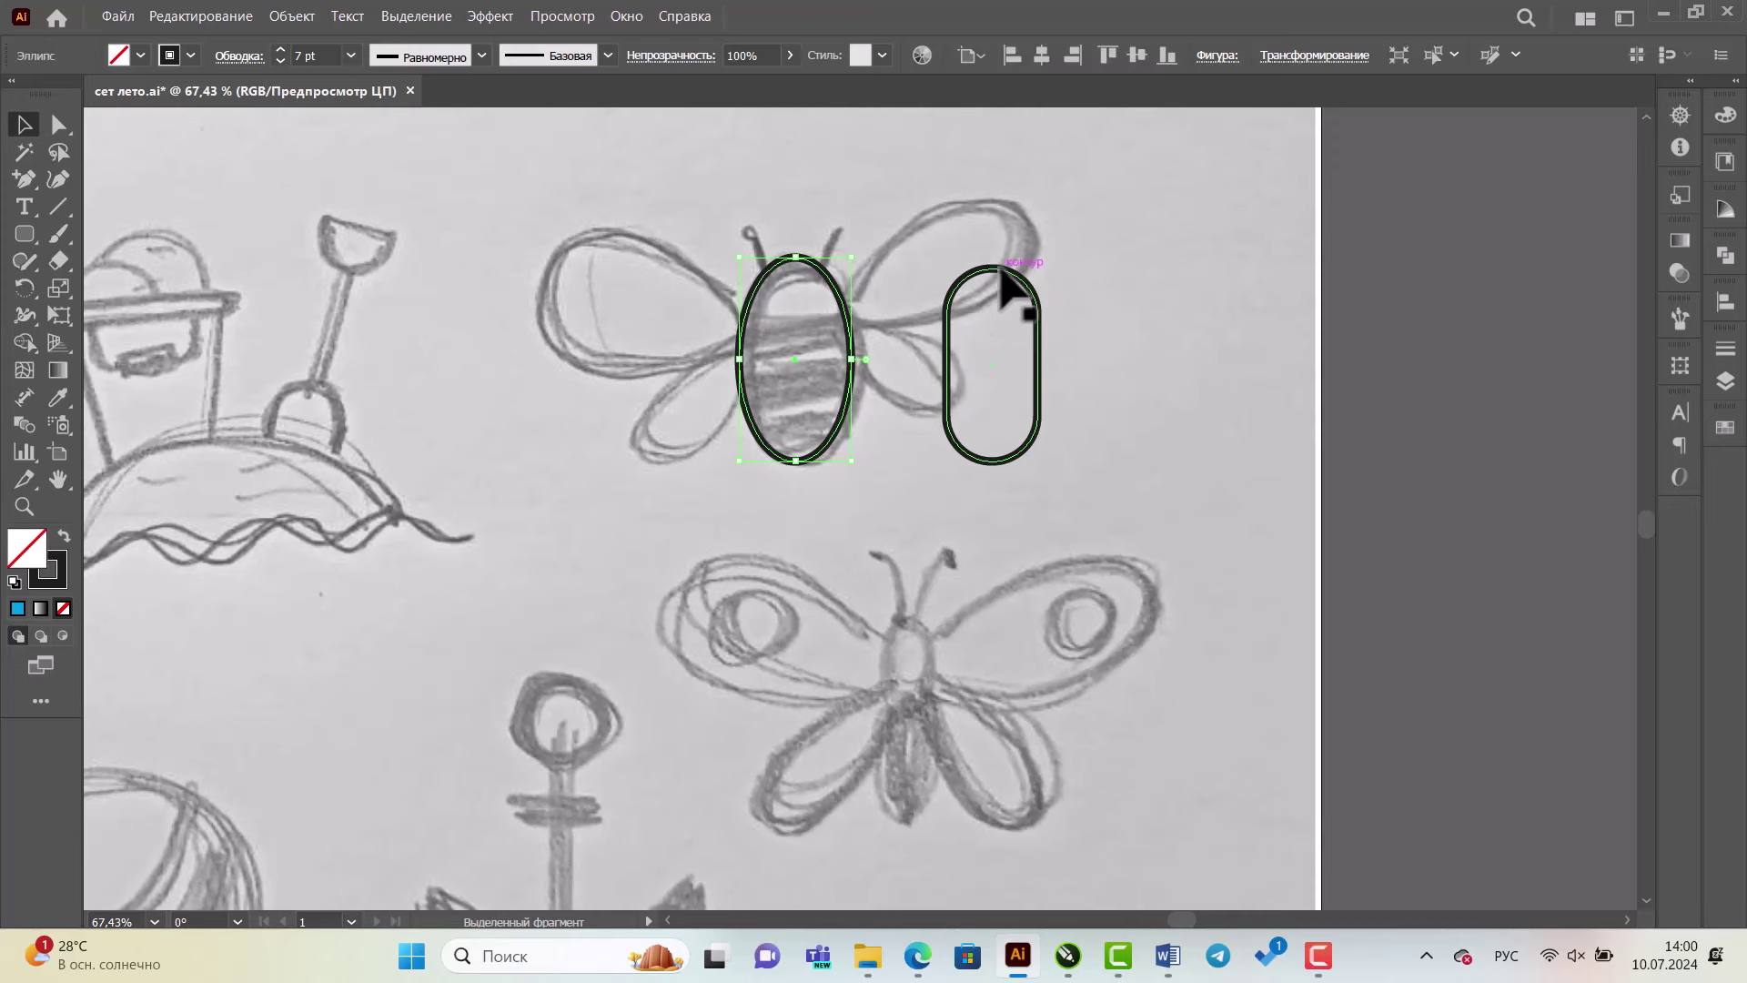
key("Delete")
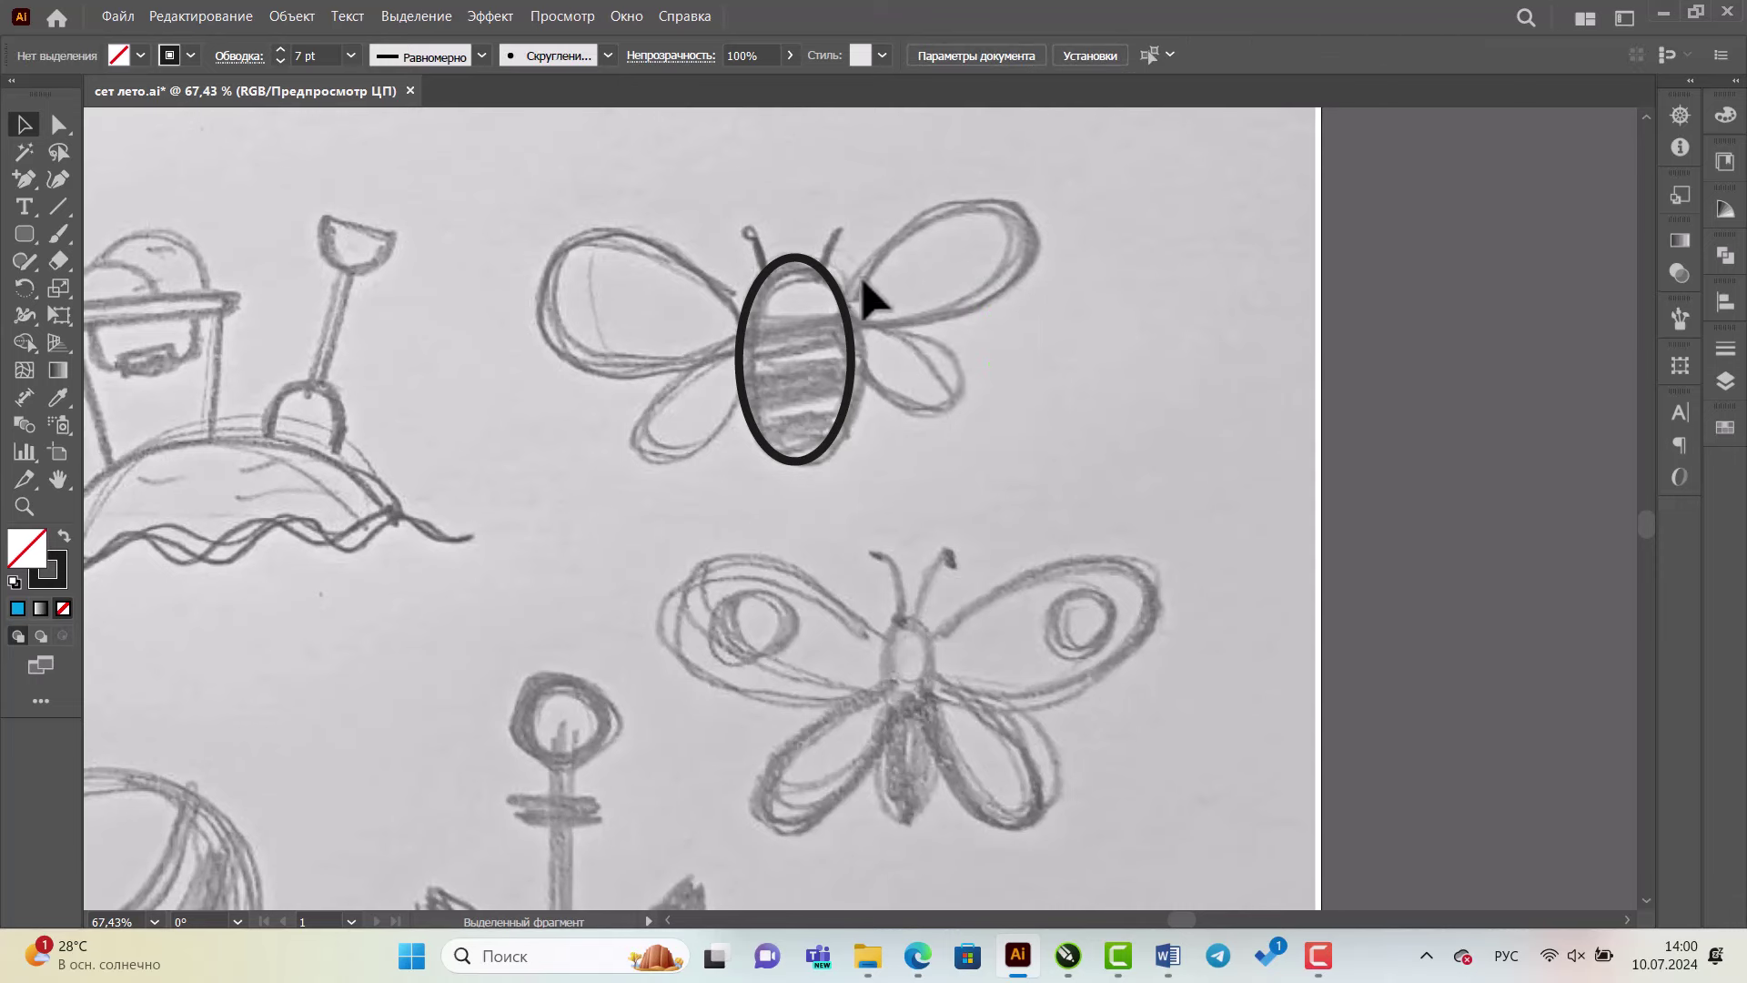
- Draw a circle over the bee's upper right wing
key("l")
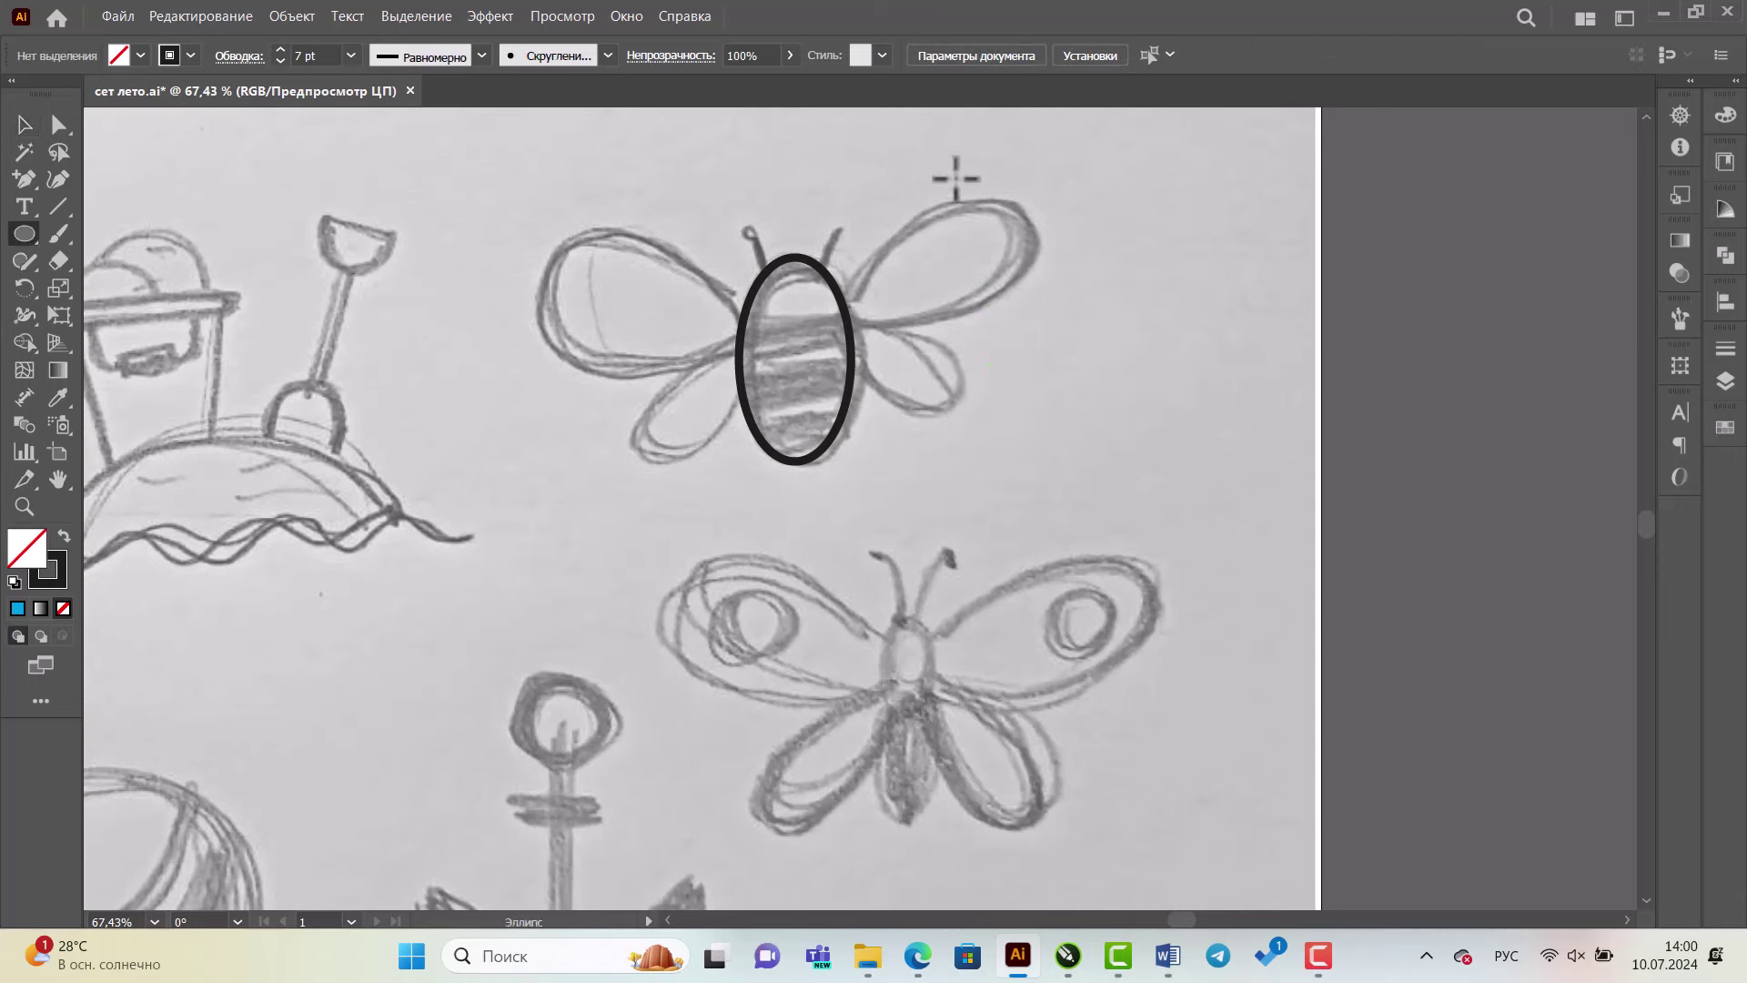
left_click_drag(968, 171, 1075, 288)
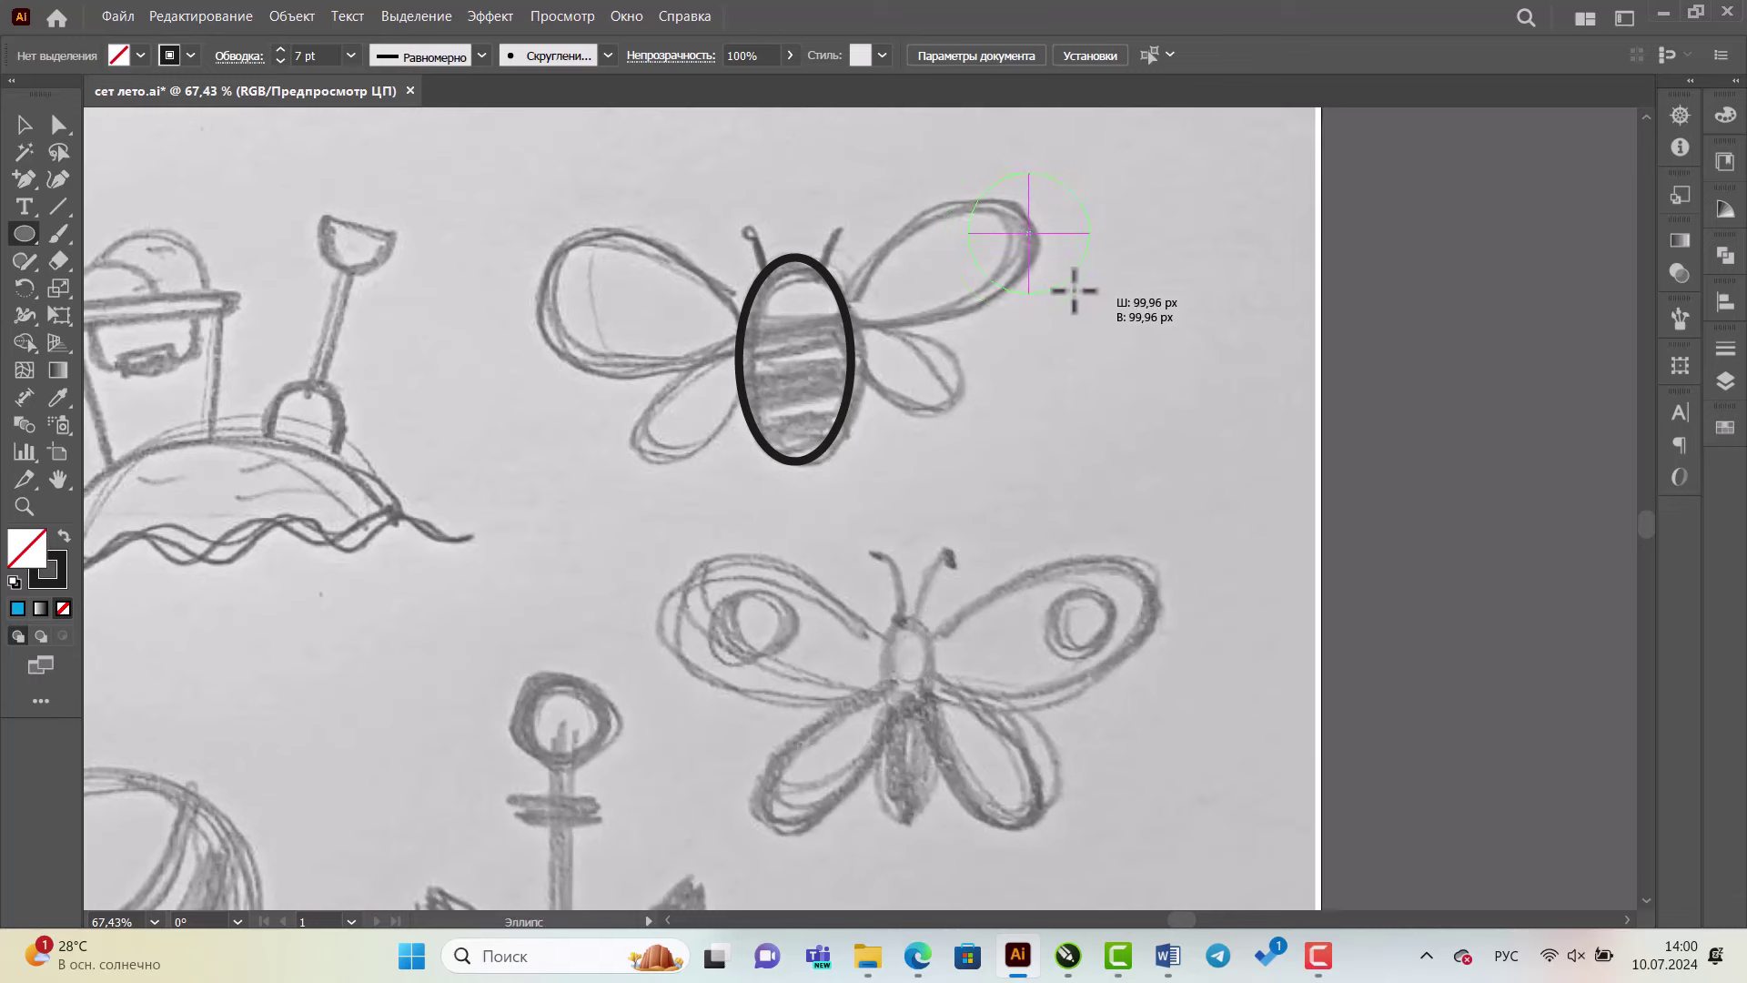
left_click_drag(1075, 288, 1101, 304)
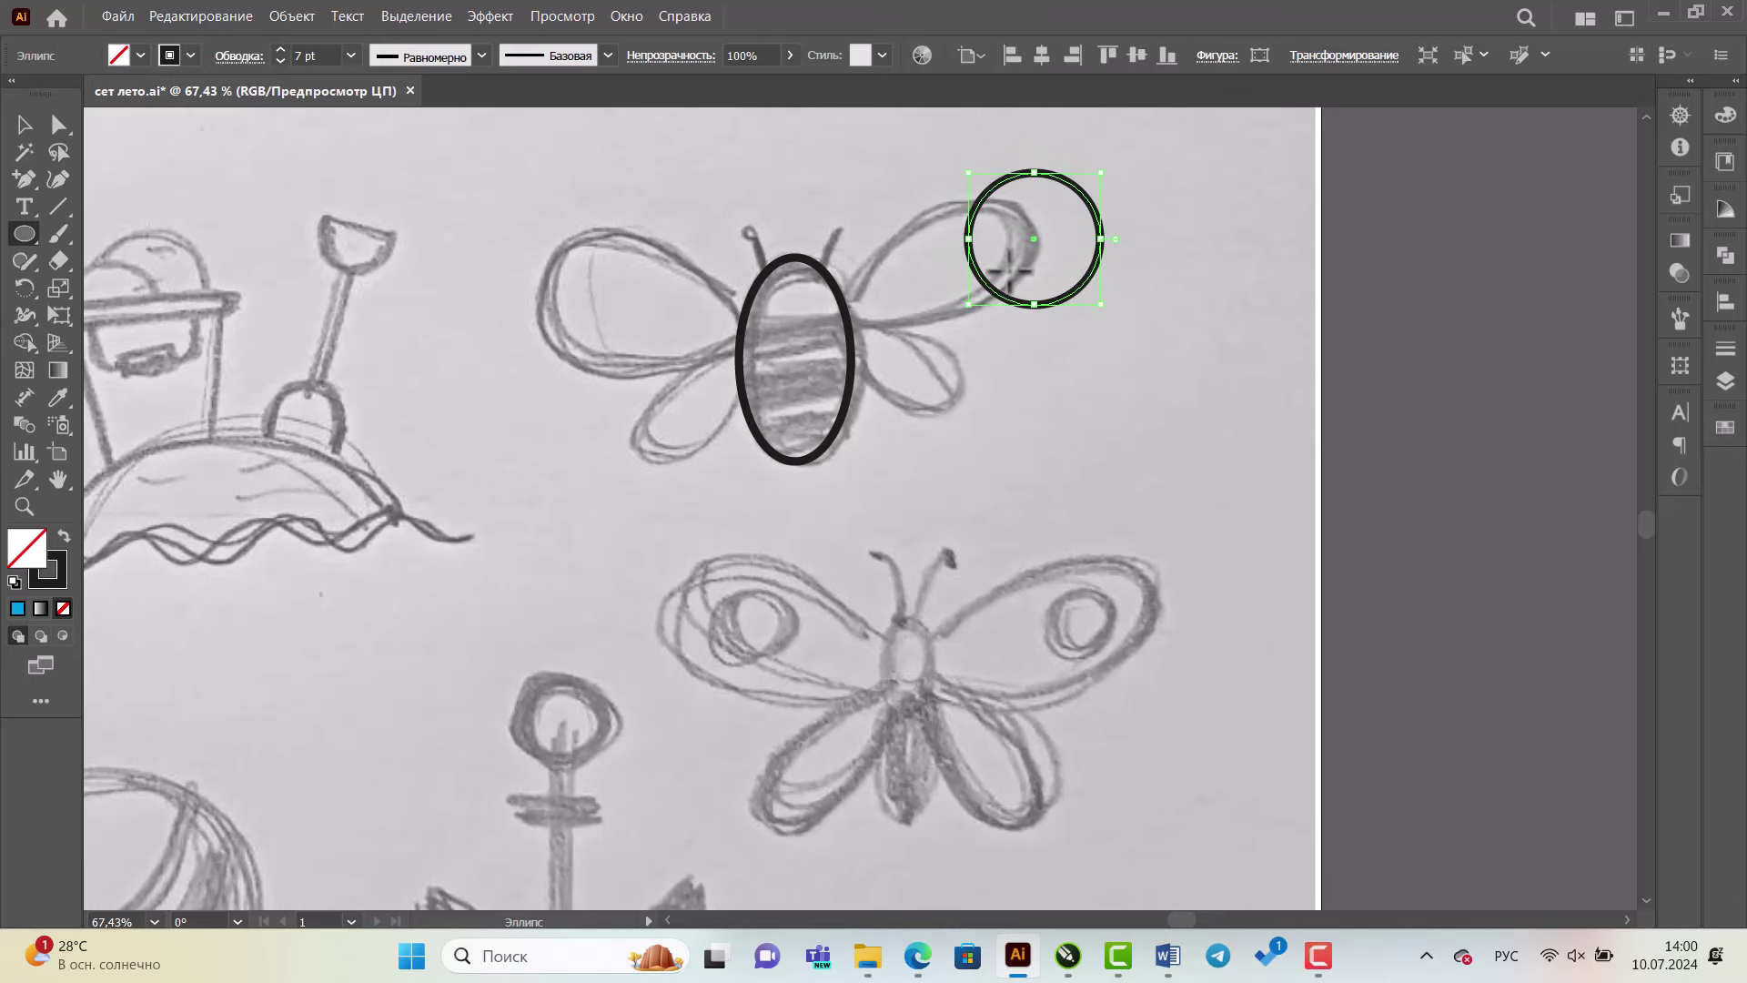
key("v")
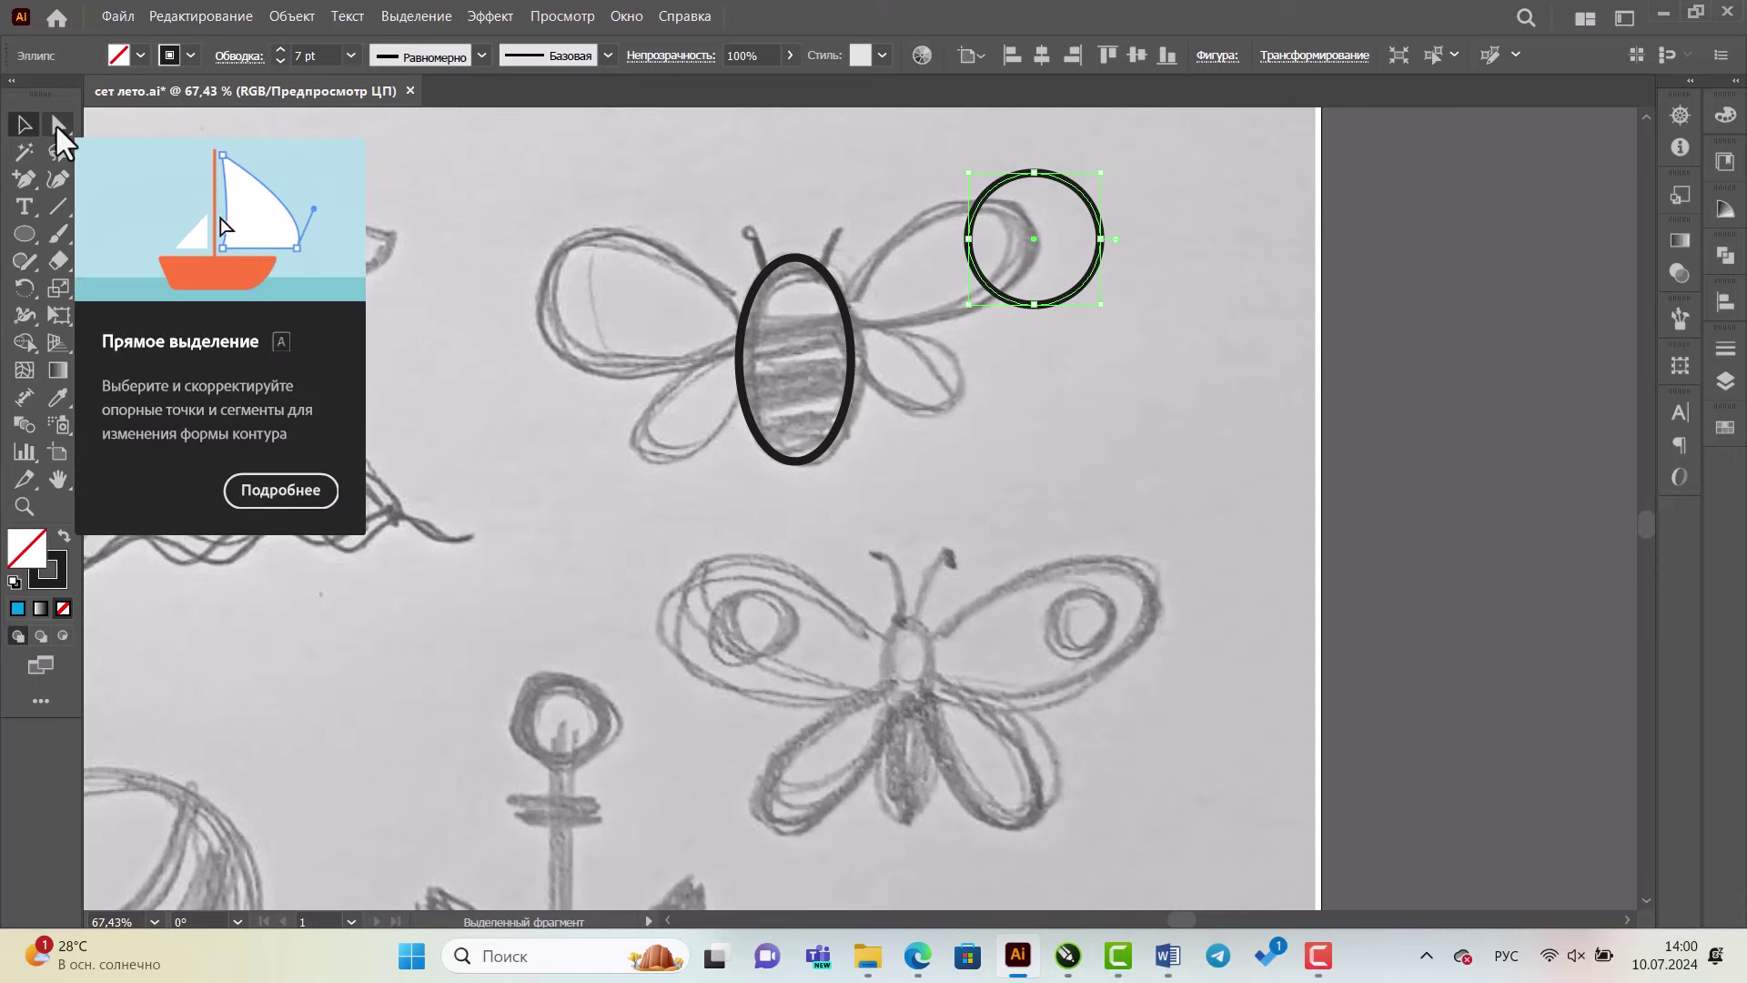
- Pull the circle's bottom anchor down to stretch it into an egg-shaped wing outline
left_click(57, 128)
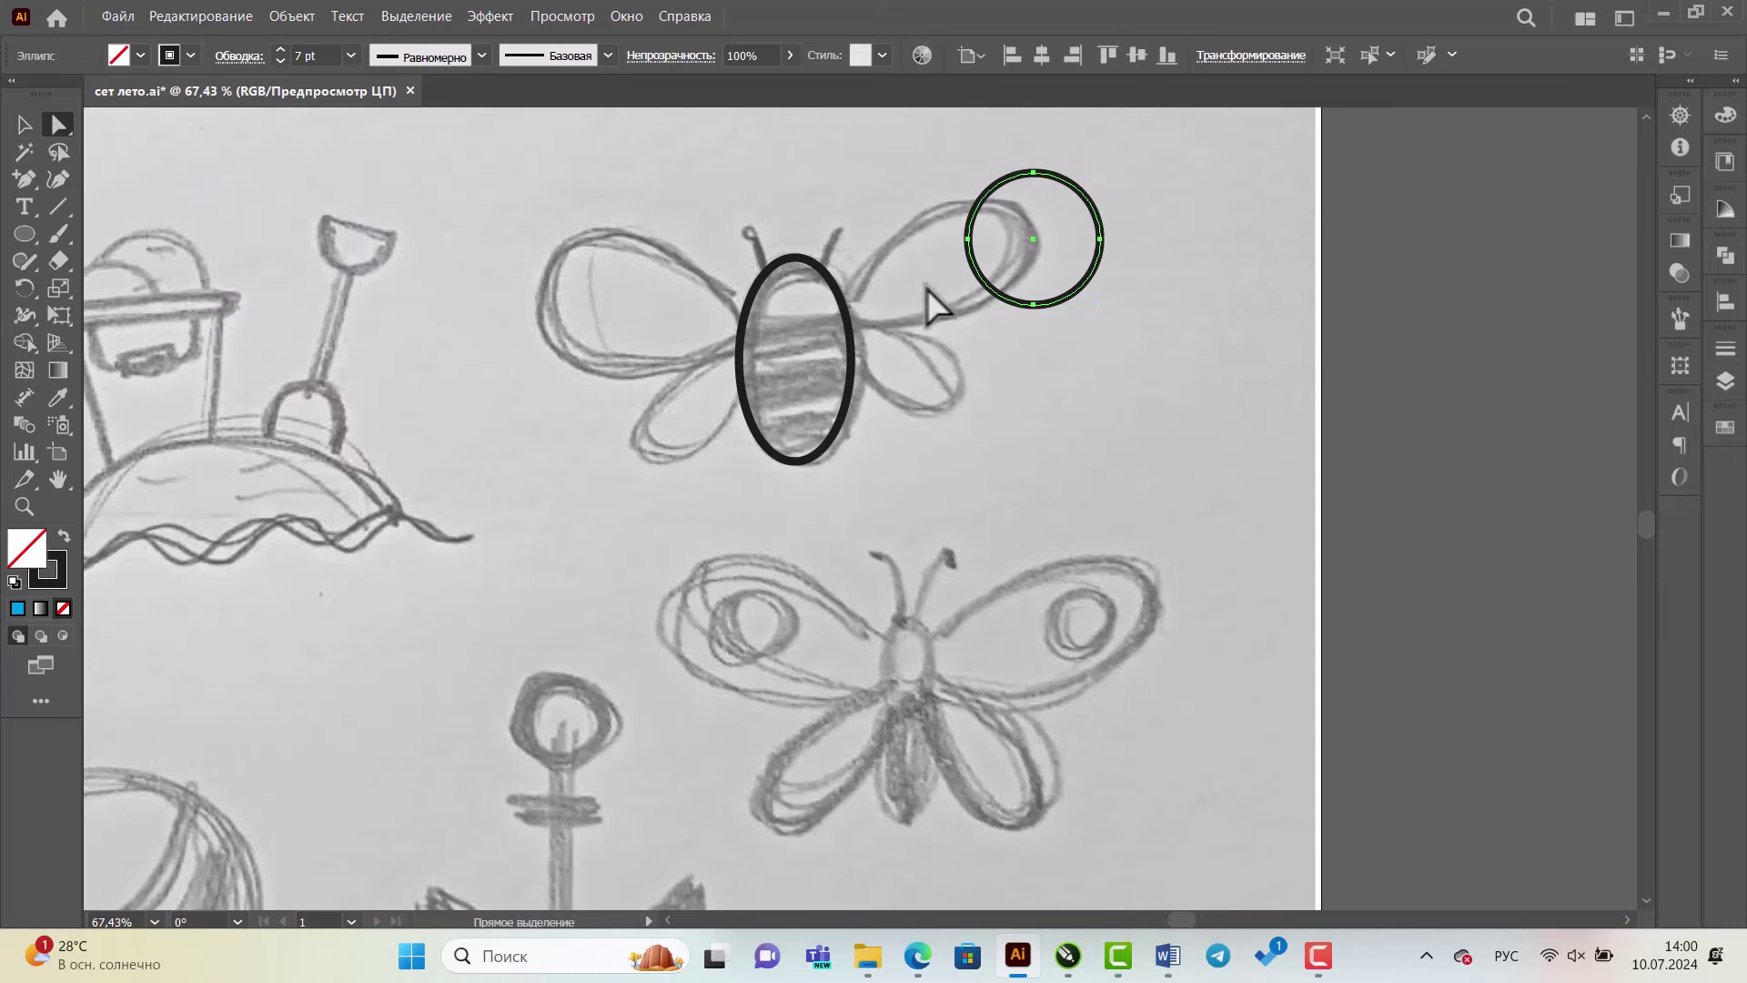
left_click(1034, 305)
left_click_drag(1034, 307, 1036, 391)
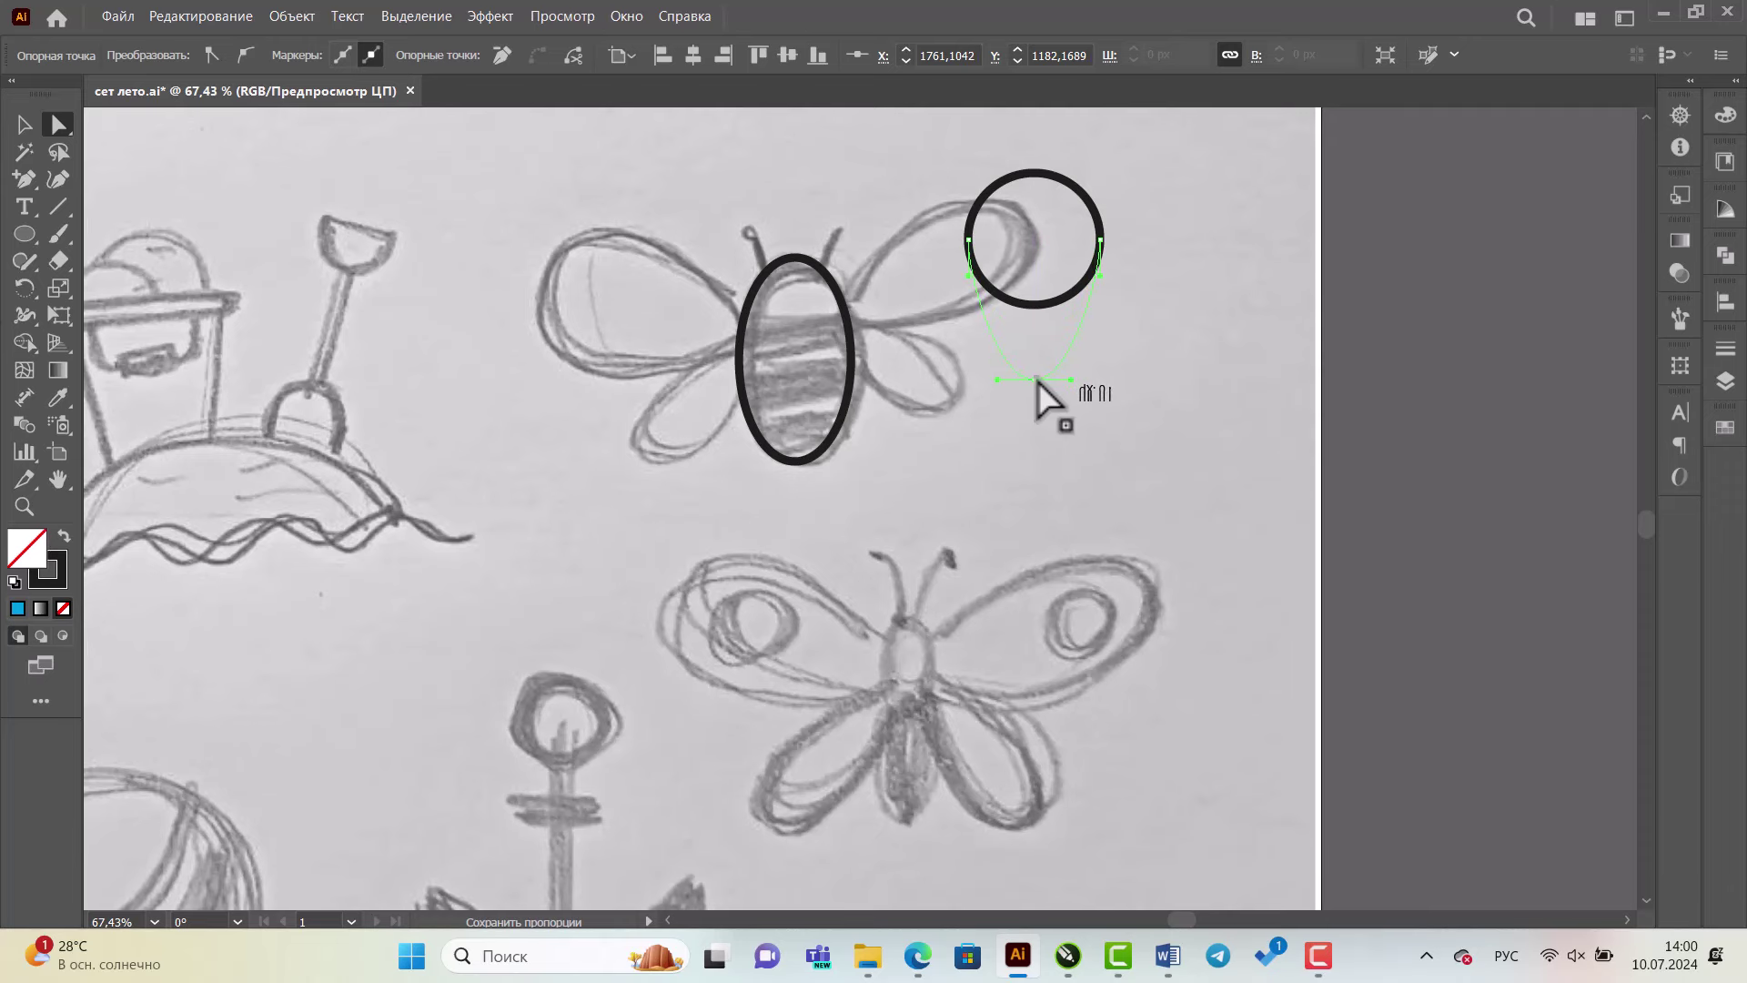
left_click_drag(1037, 390, 1037, 379)
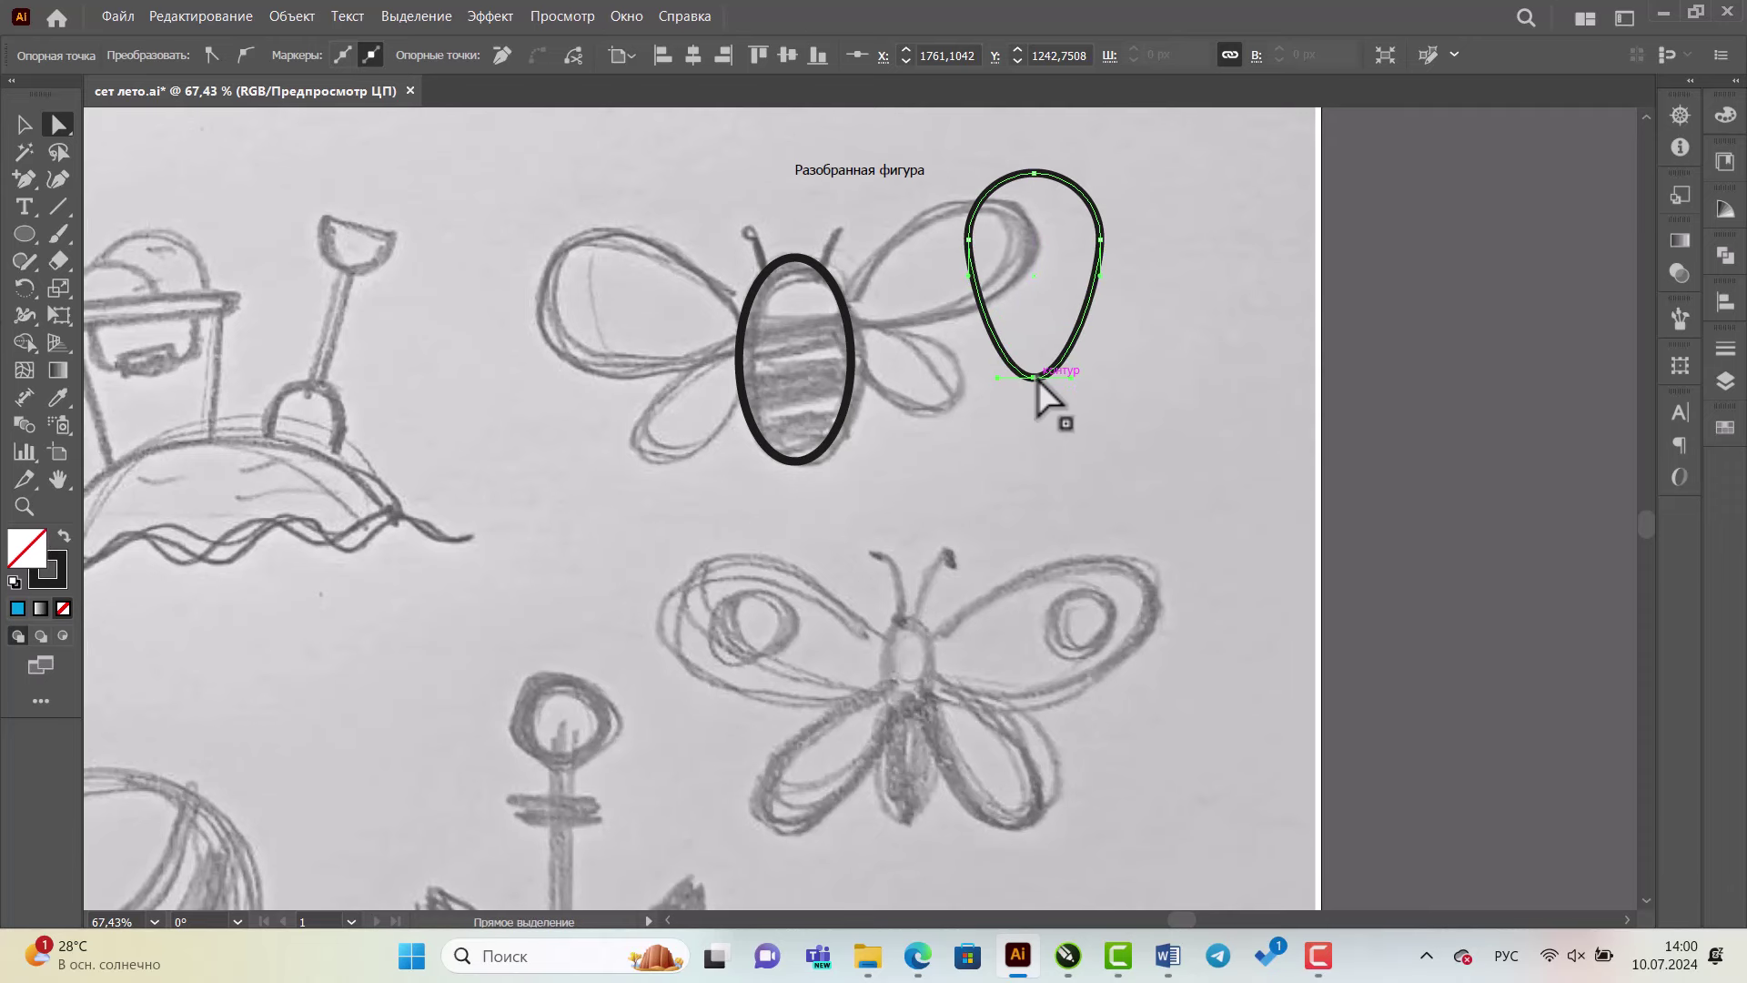
scroll(1037, 380, "up", 5)
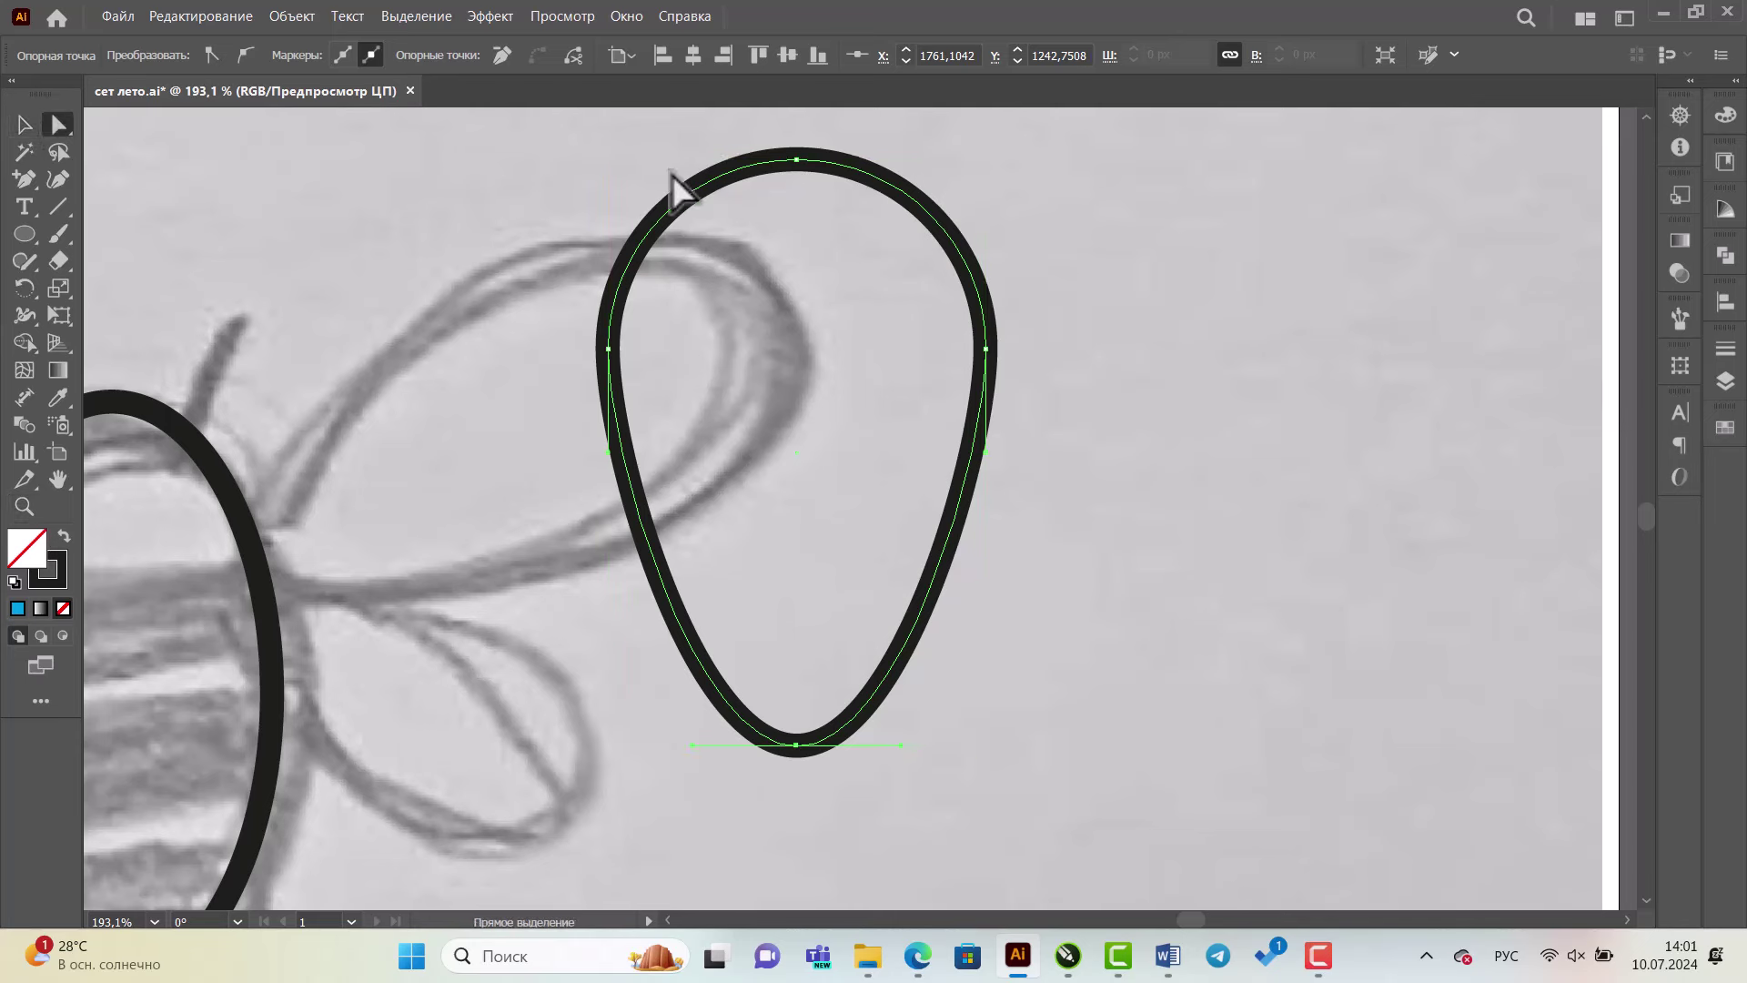
left_click(797, 161)
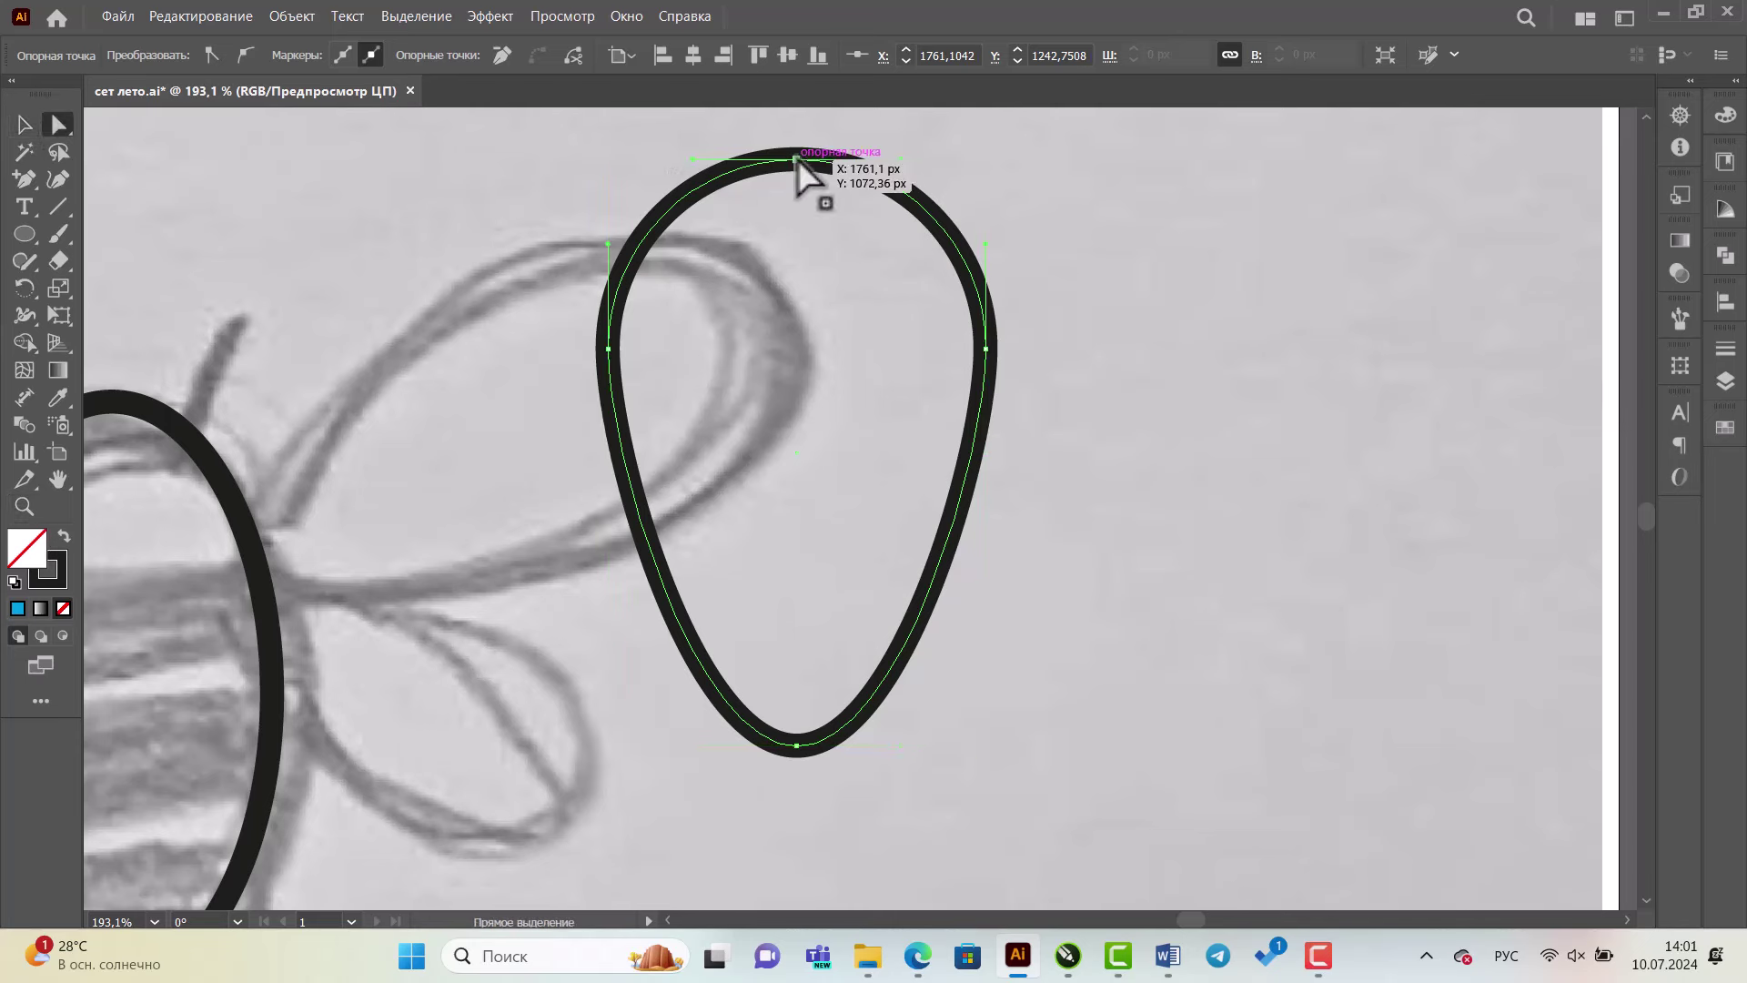
left_click(607, 348)
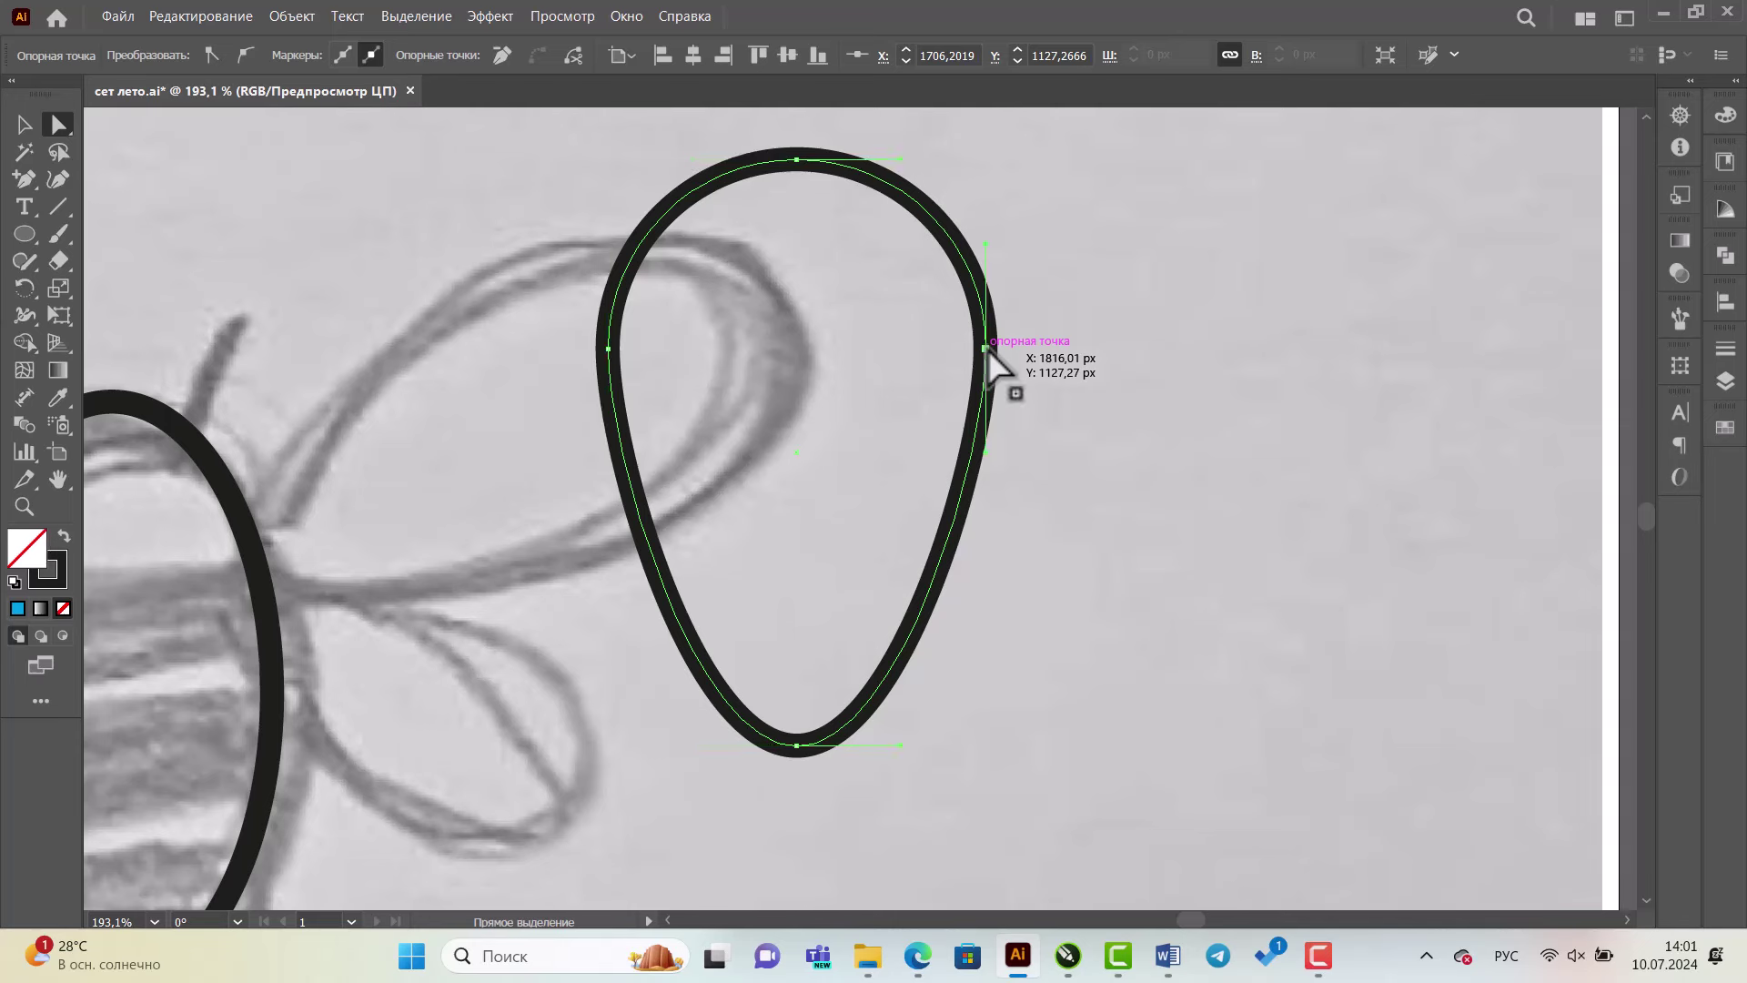
left_click(607, 349)
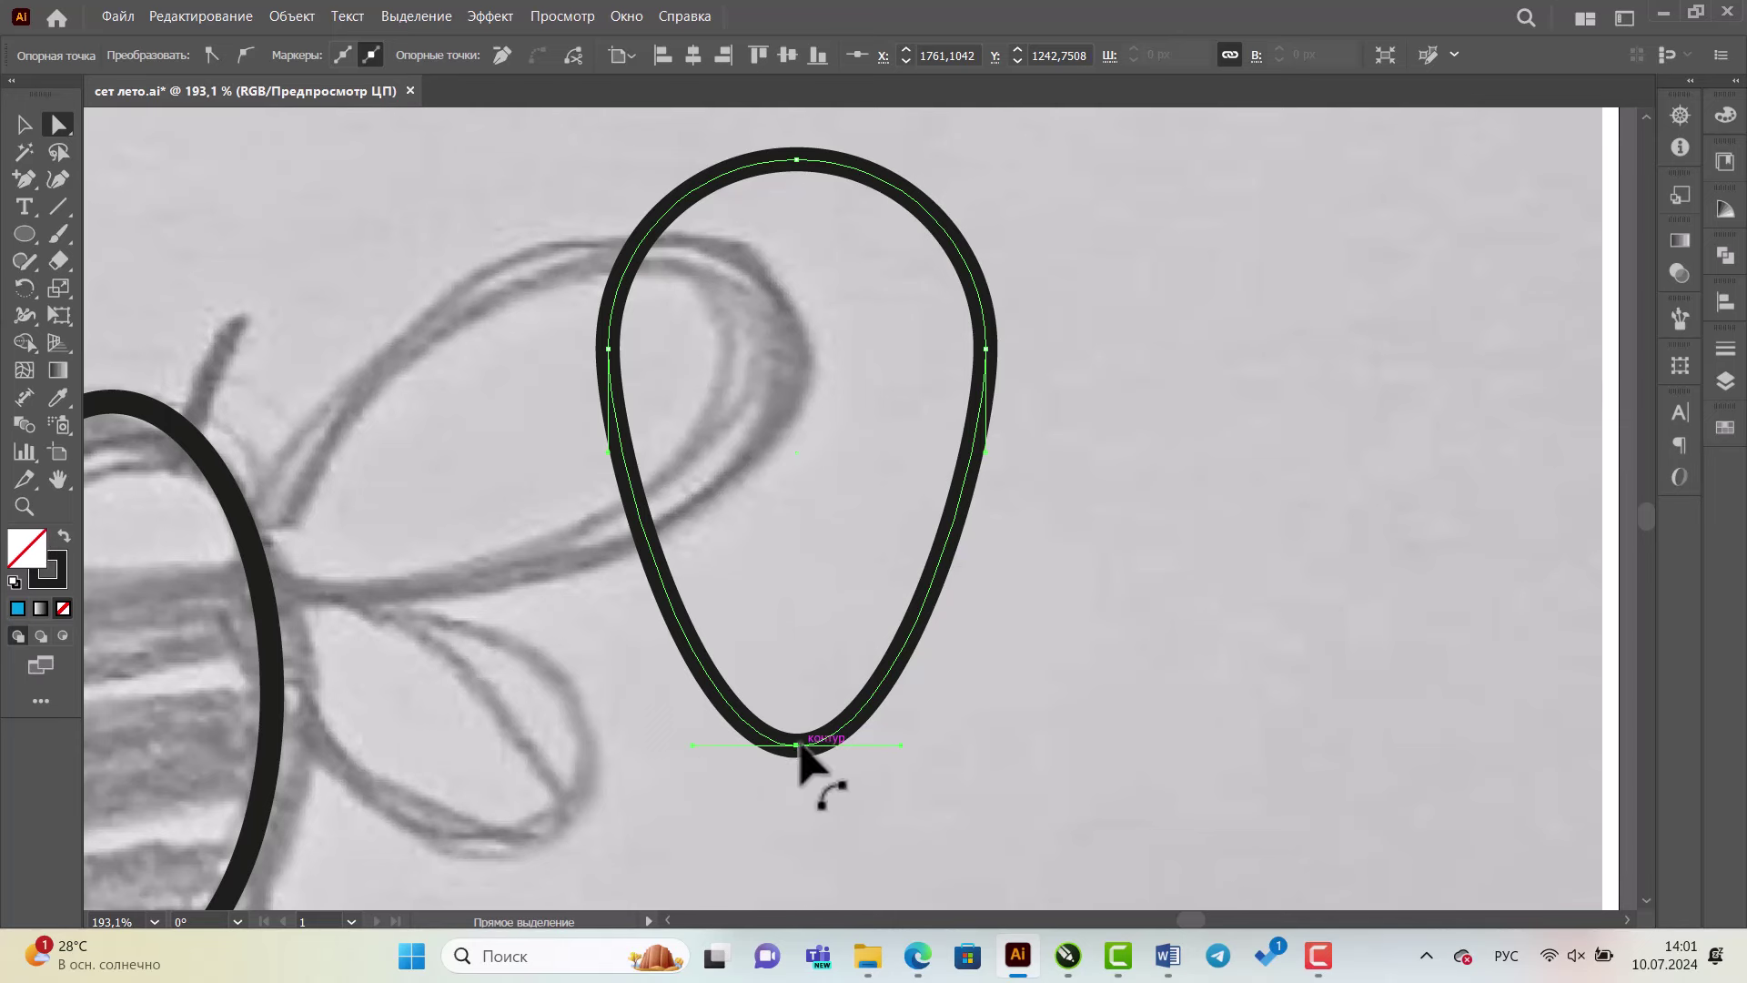
left_click(20, 179)
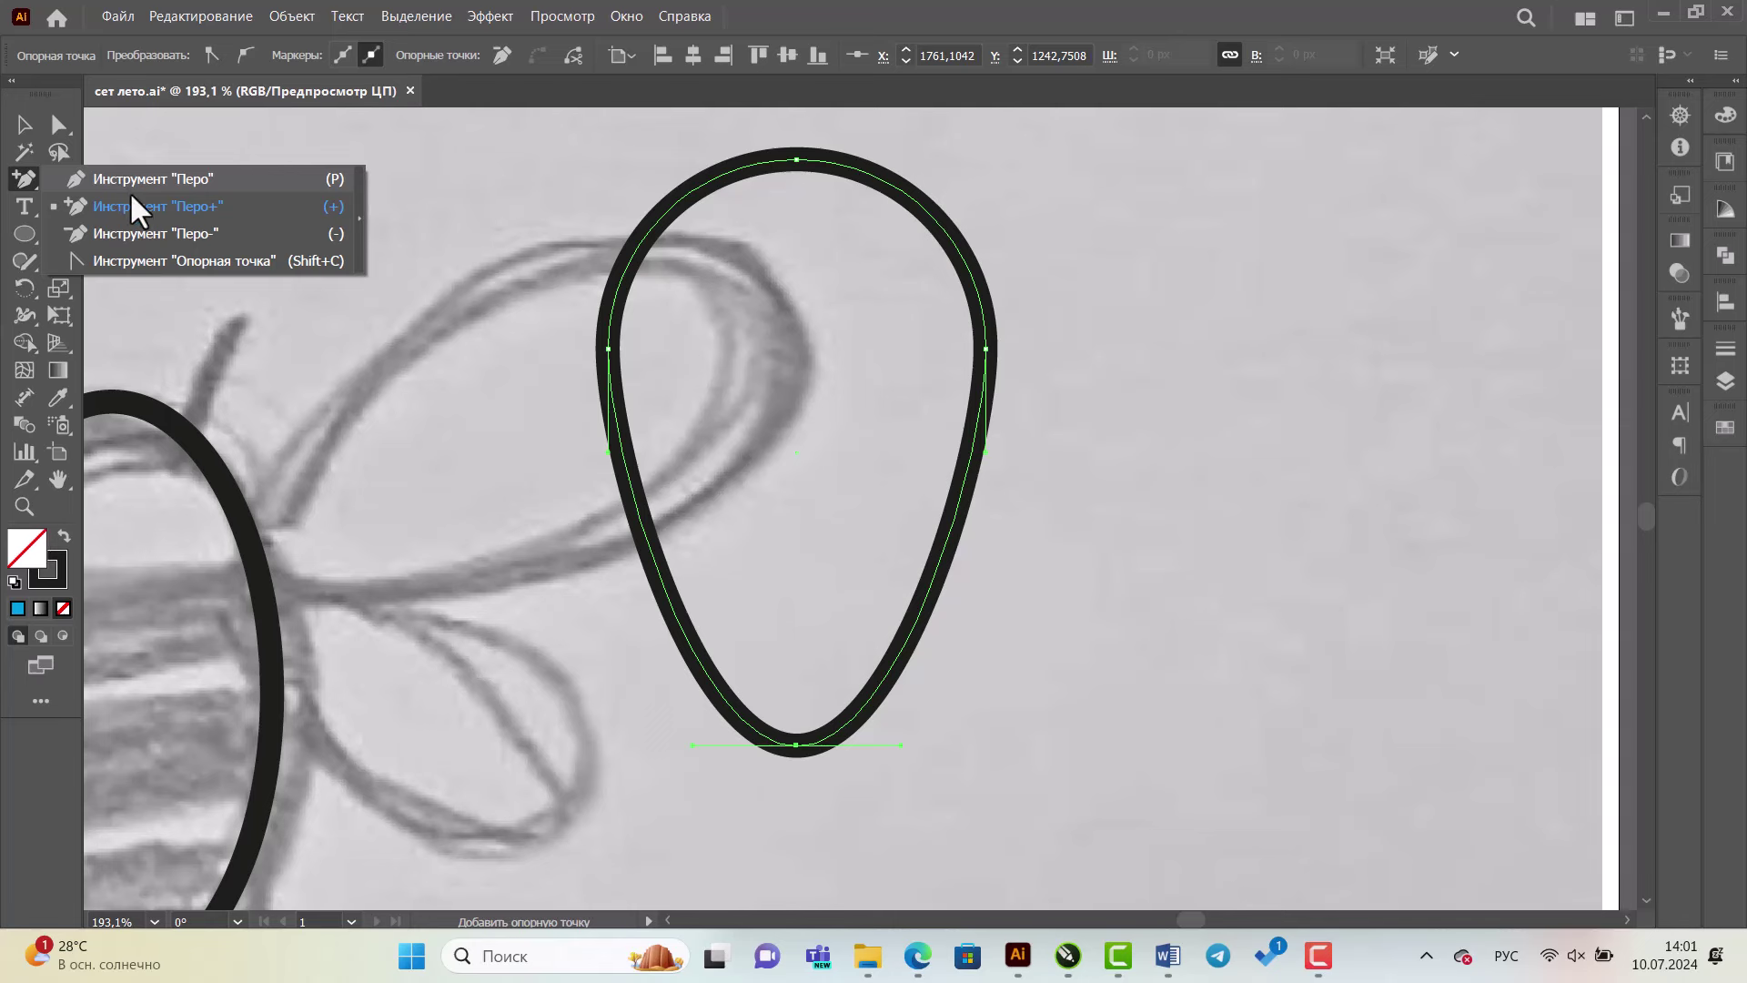
- Convert the bottom anchor to a sharp corner and balance both sides into a symmetrical point
left_click(186, 258)
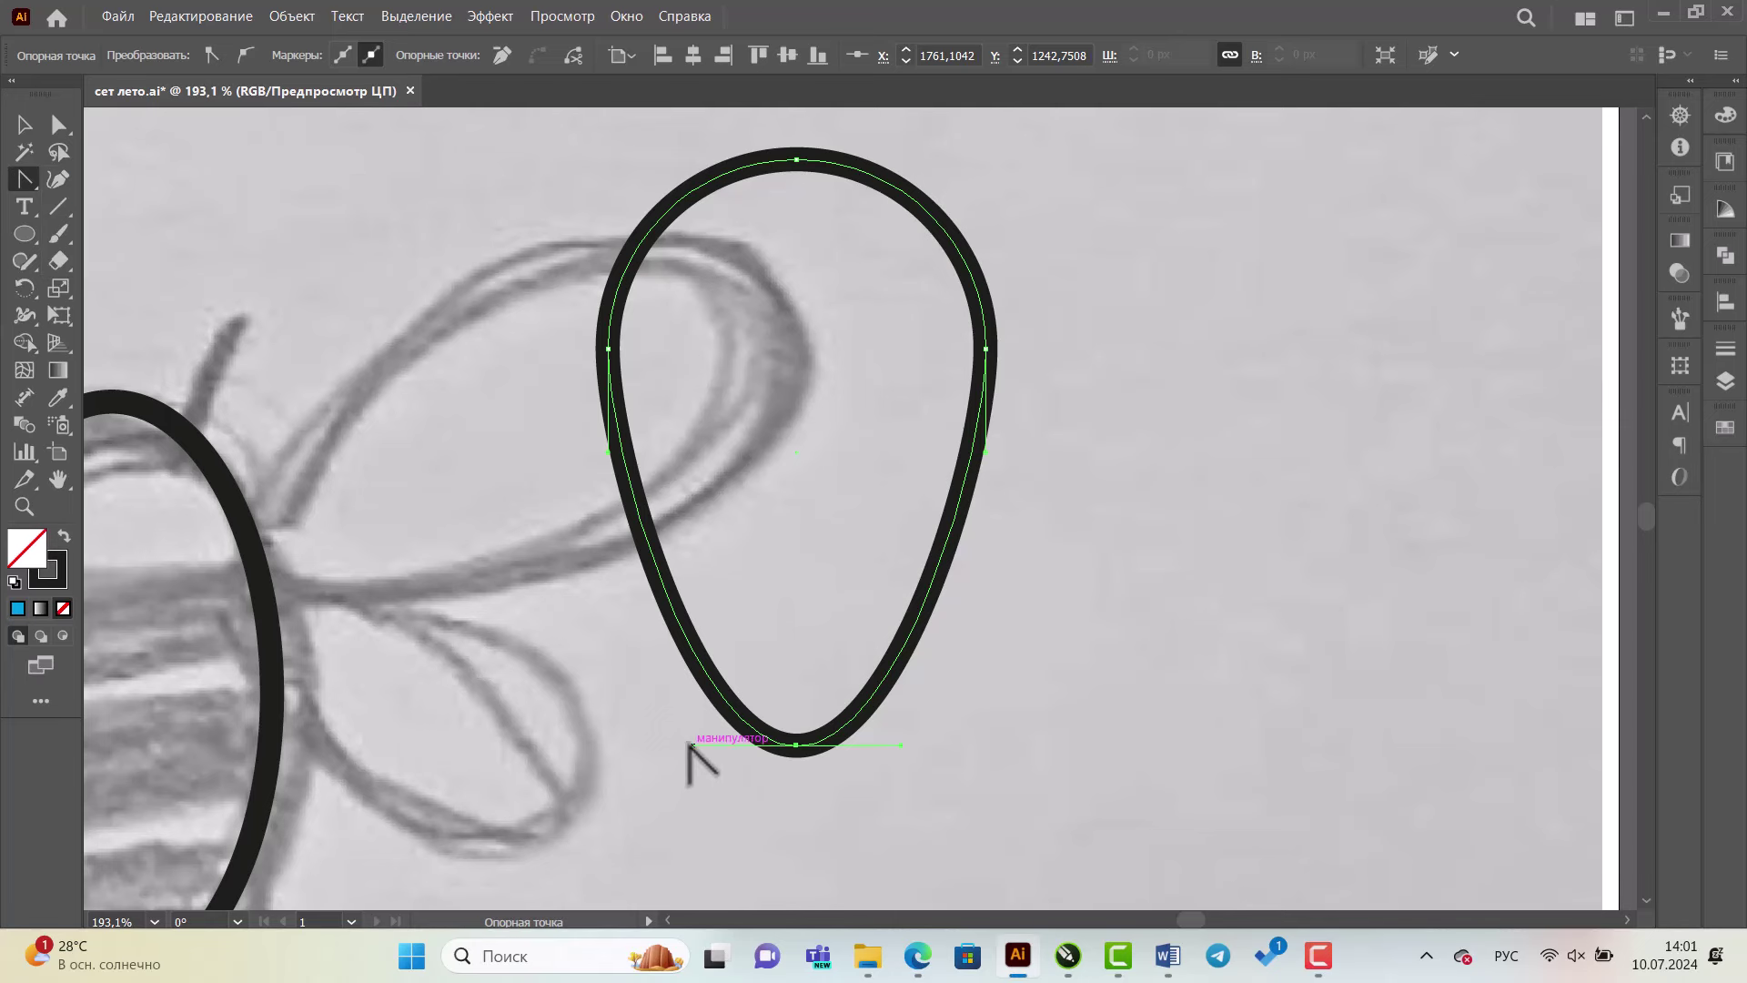
mouse_move(687, 745)
left_mouse_down()
mouse_move(698, 636)
mouse_move(677, 596)
left_mouse_up()
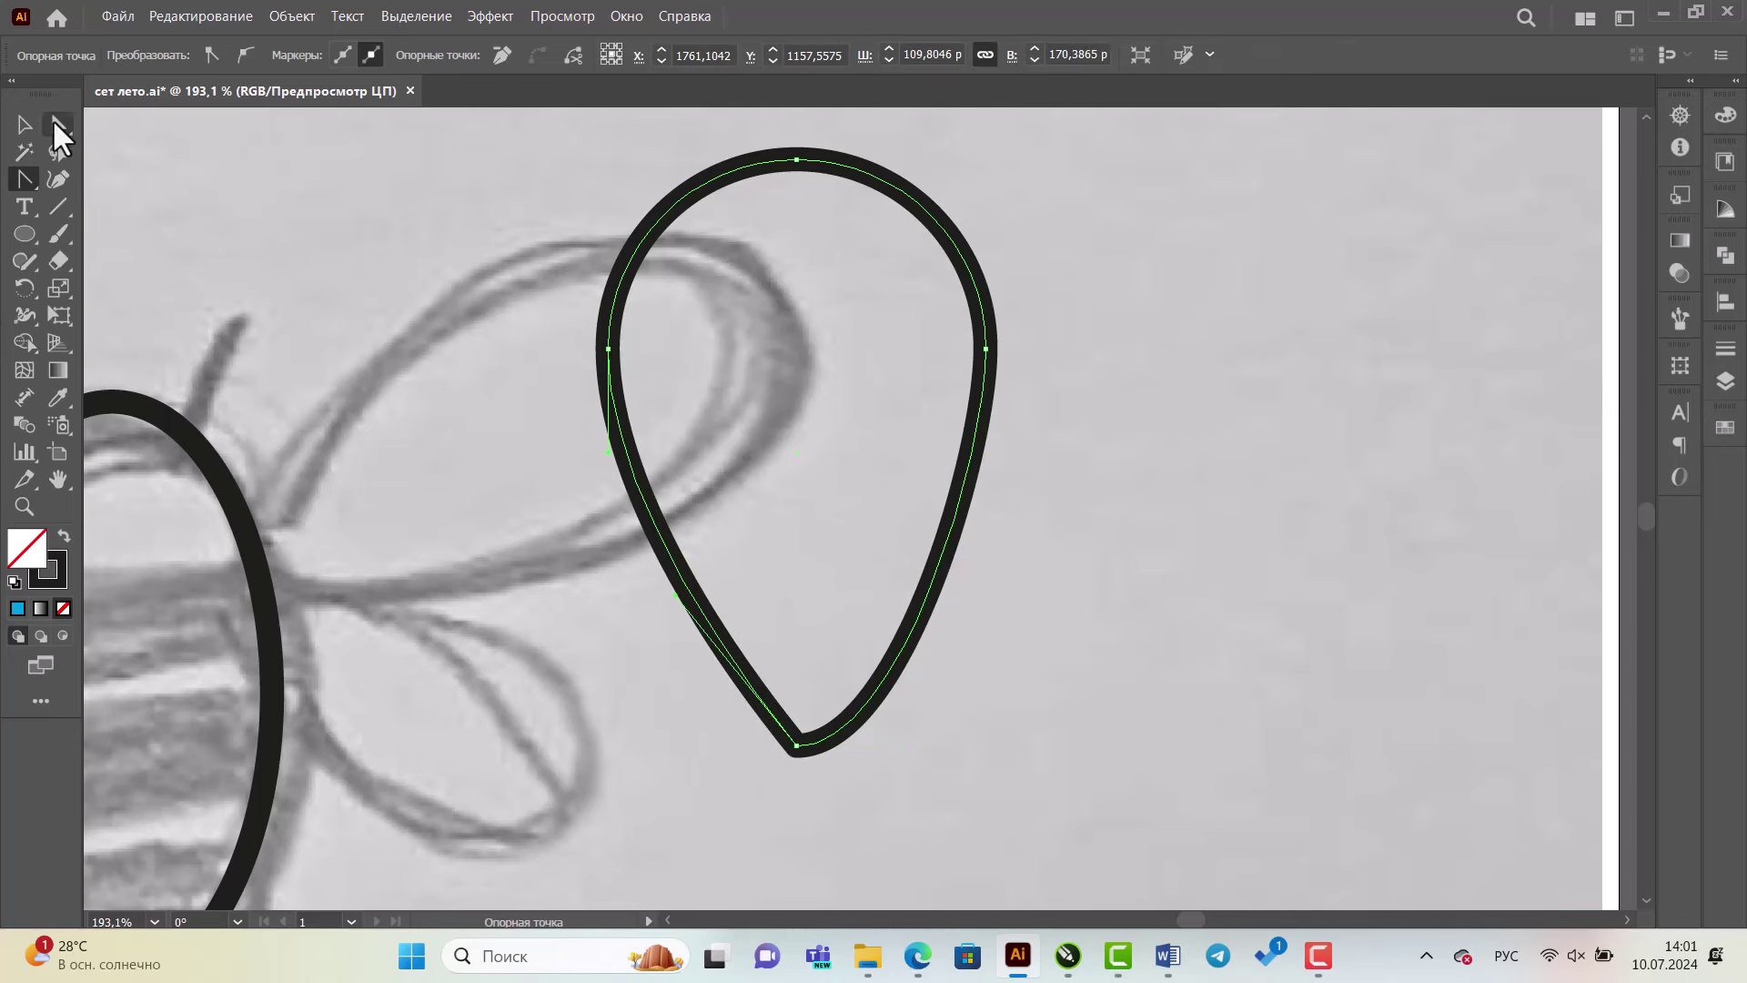
left_click(59, 124)
left_click(796, 744)
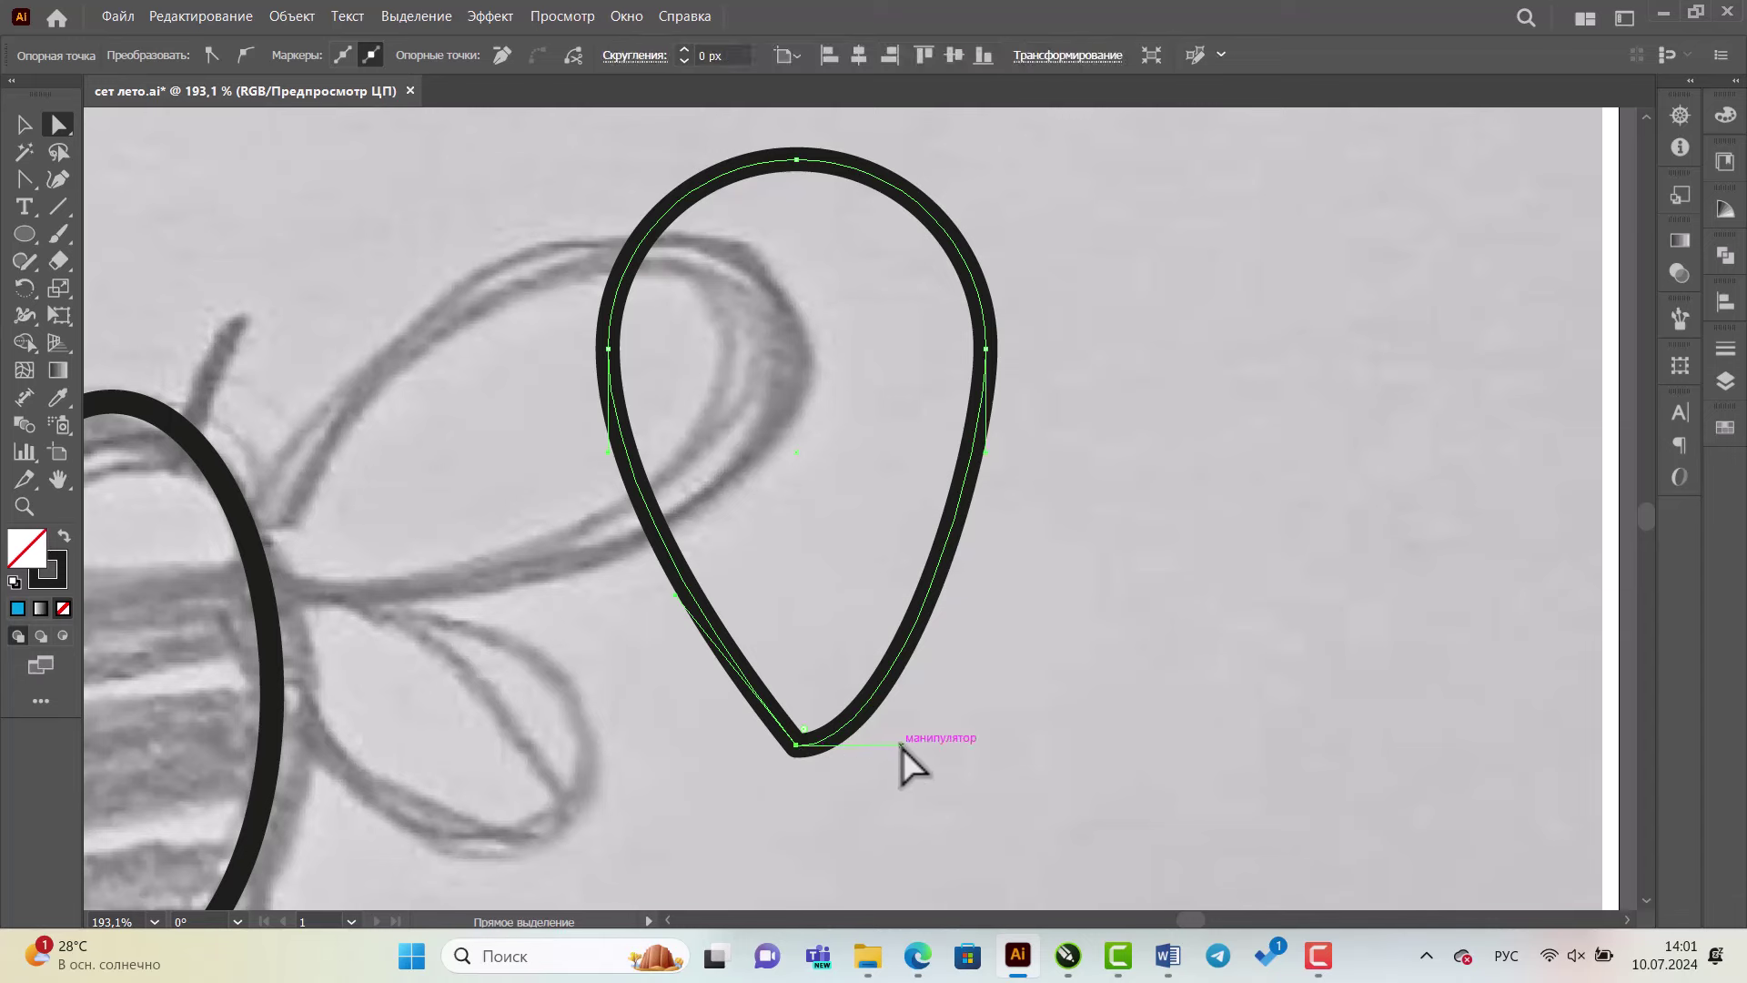
mouse_move(901, 744)
left_mouse_down()
mouse_move(897, 643)
mouse_move(931, 575)
mouse_move(926, 597)
left_mouse_up()
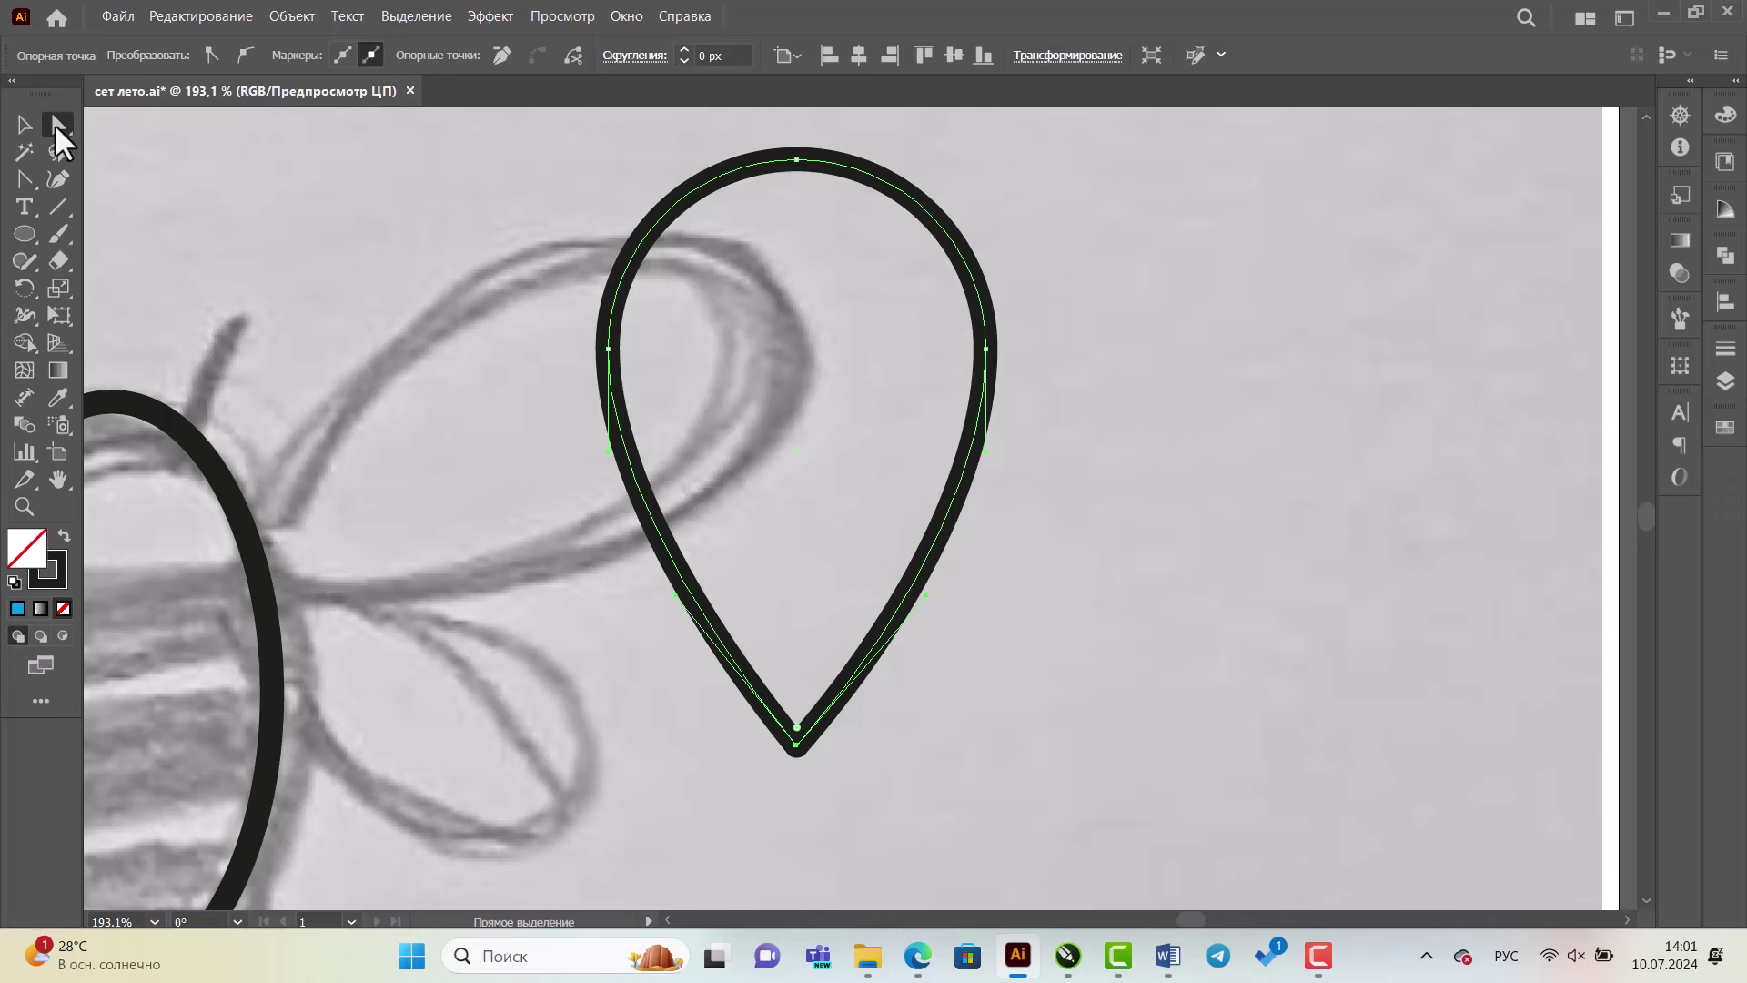
left_click(798, 160)
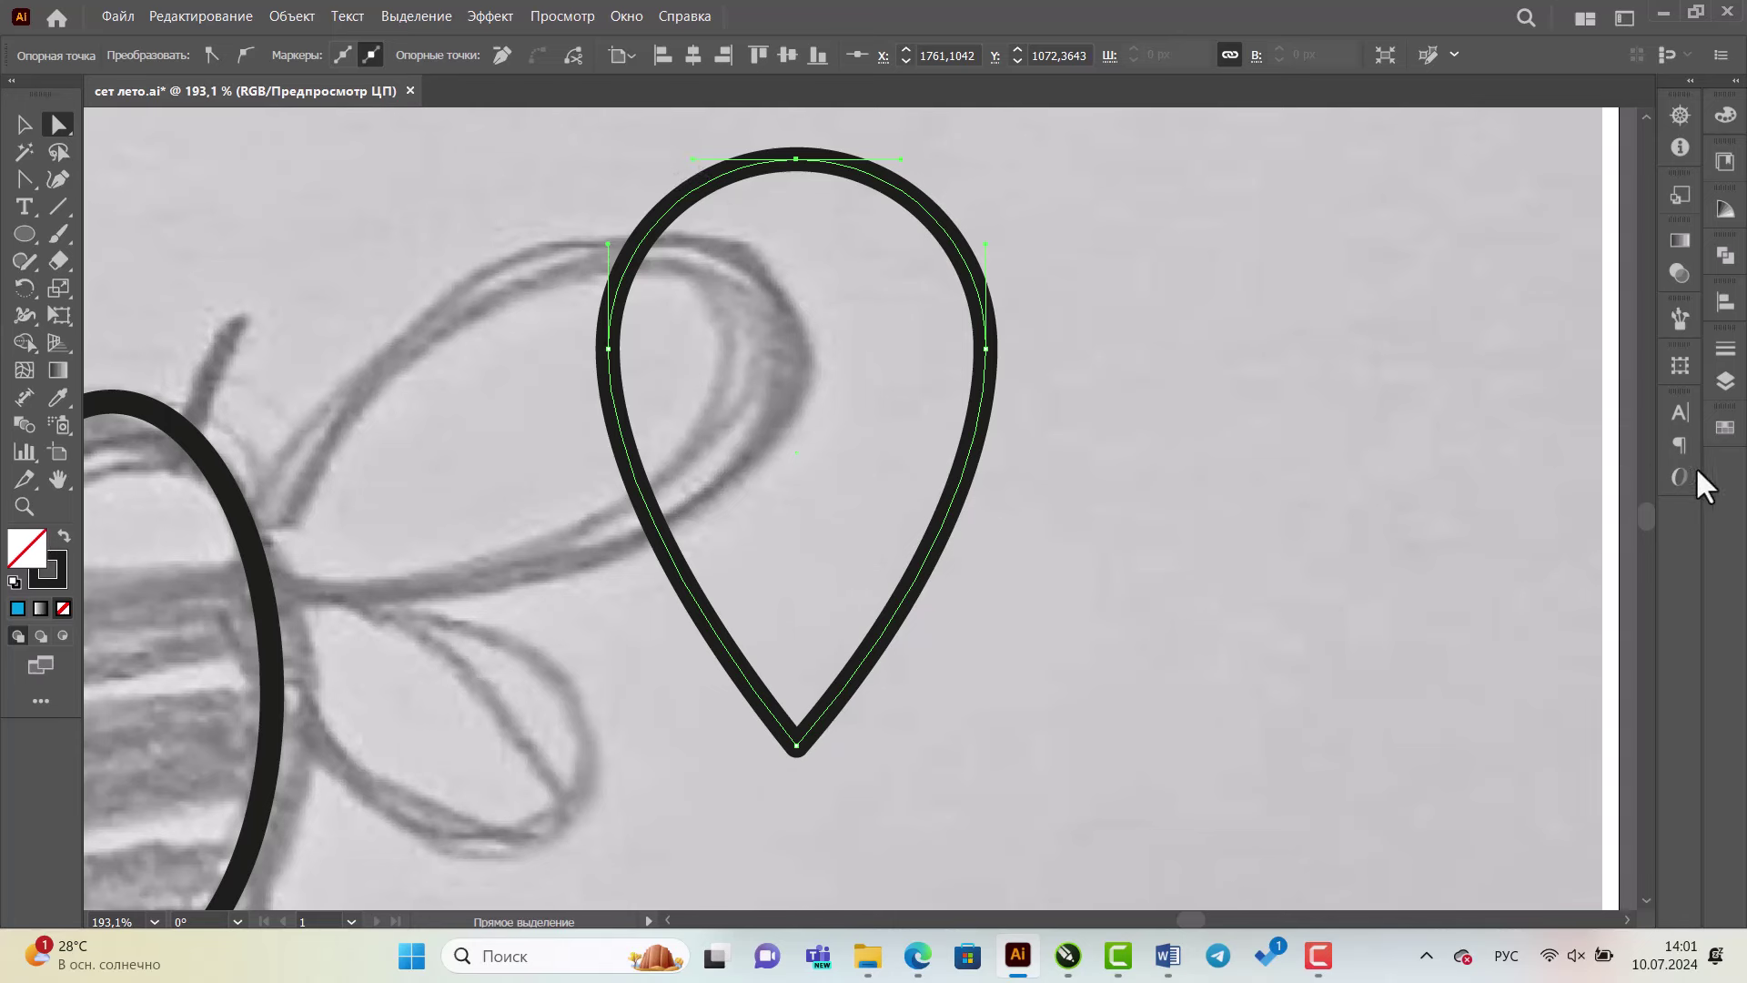
- Change the 'вишенка и виноград' layer colour from Зеленый to Фиолетовый
left_click(1729, 382)
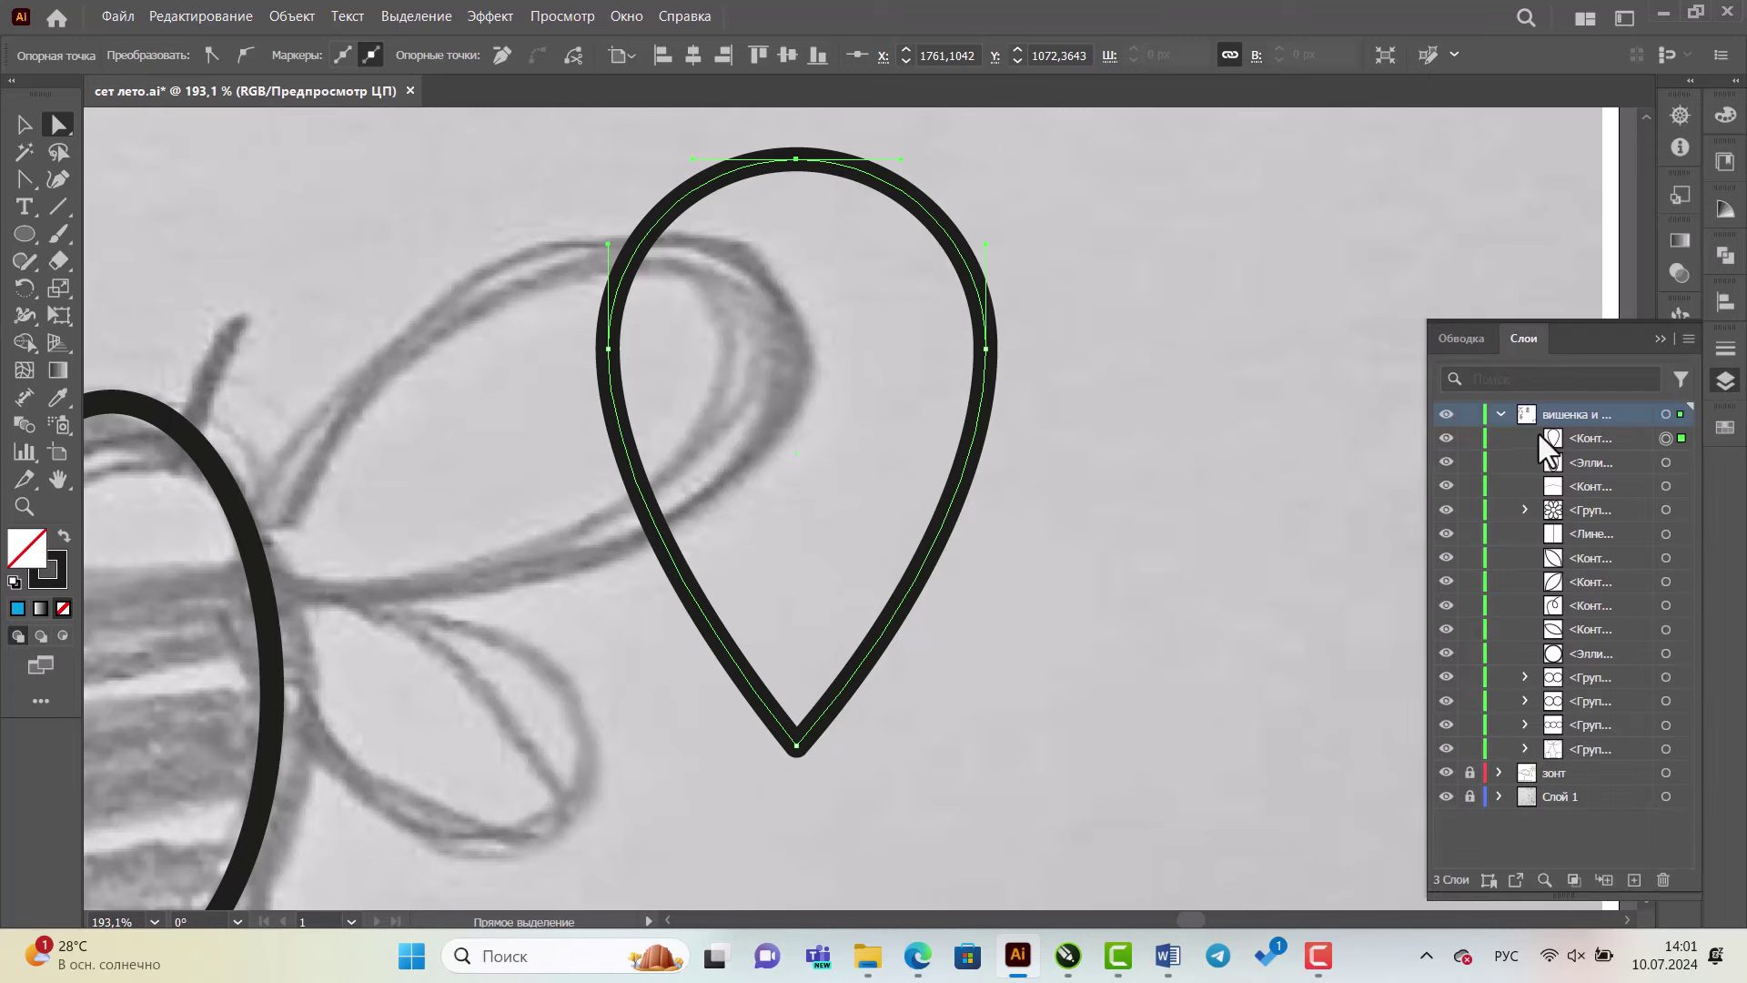
left_click(1501, 414)
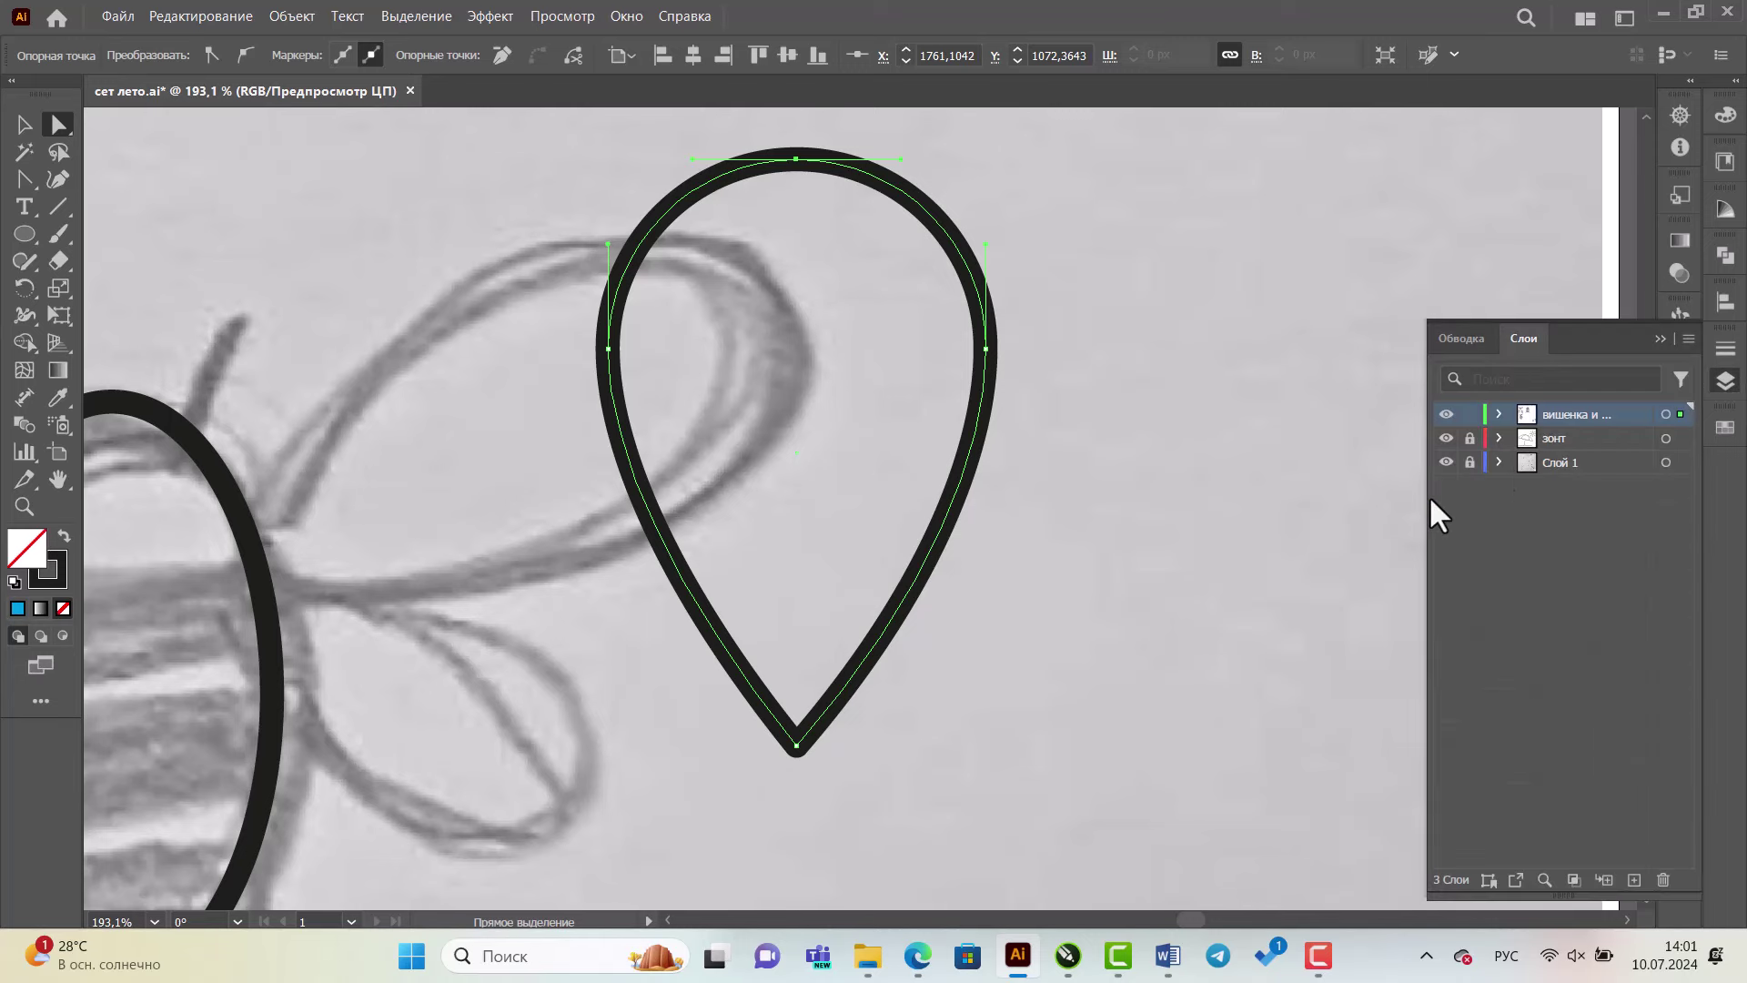
double_click(1615, 412)
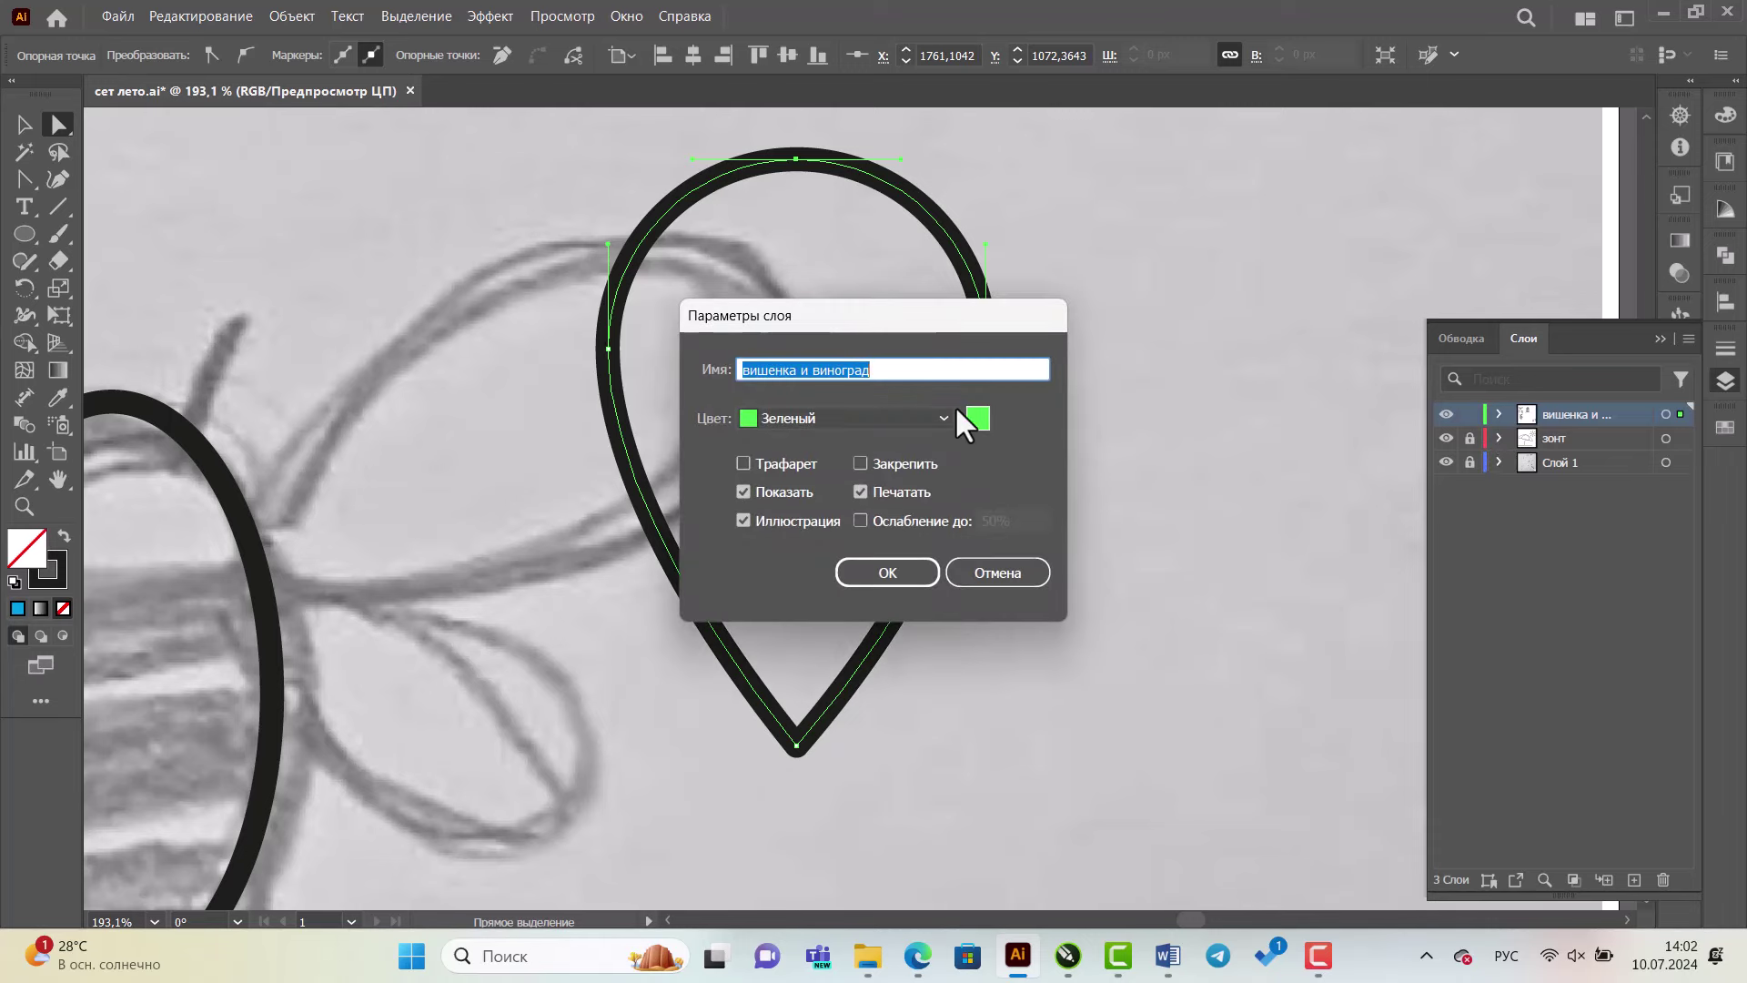
left_click(943, 417)
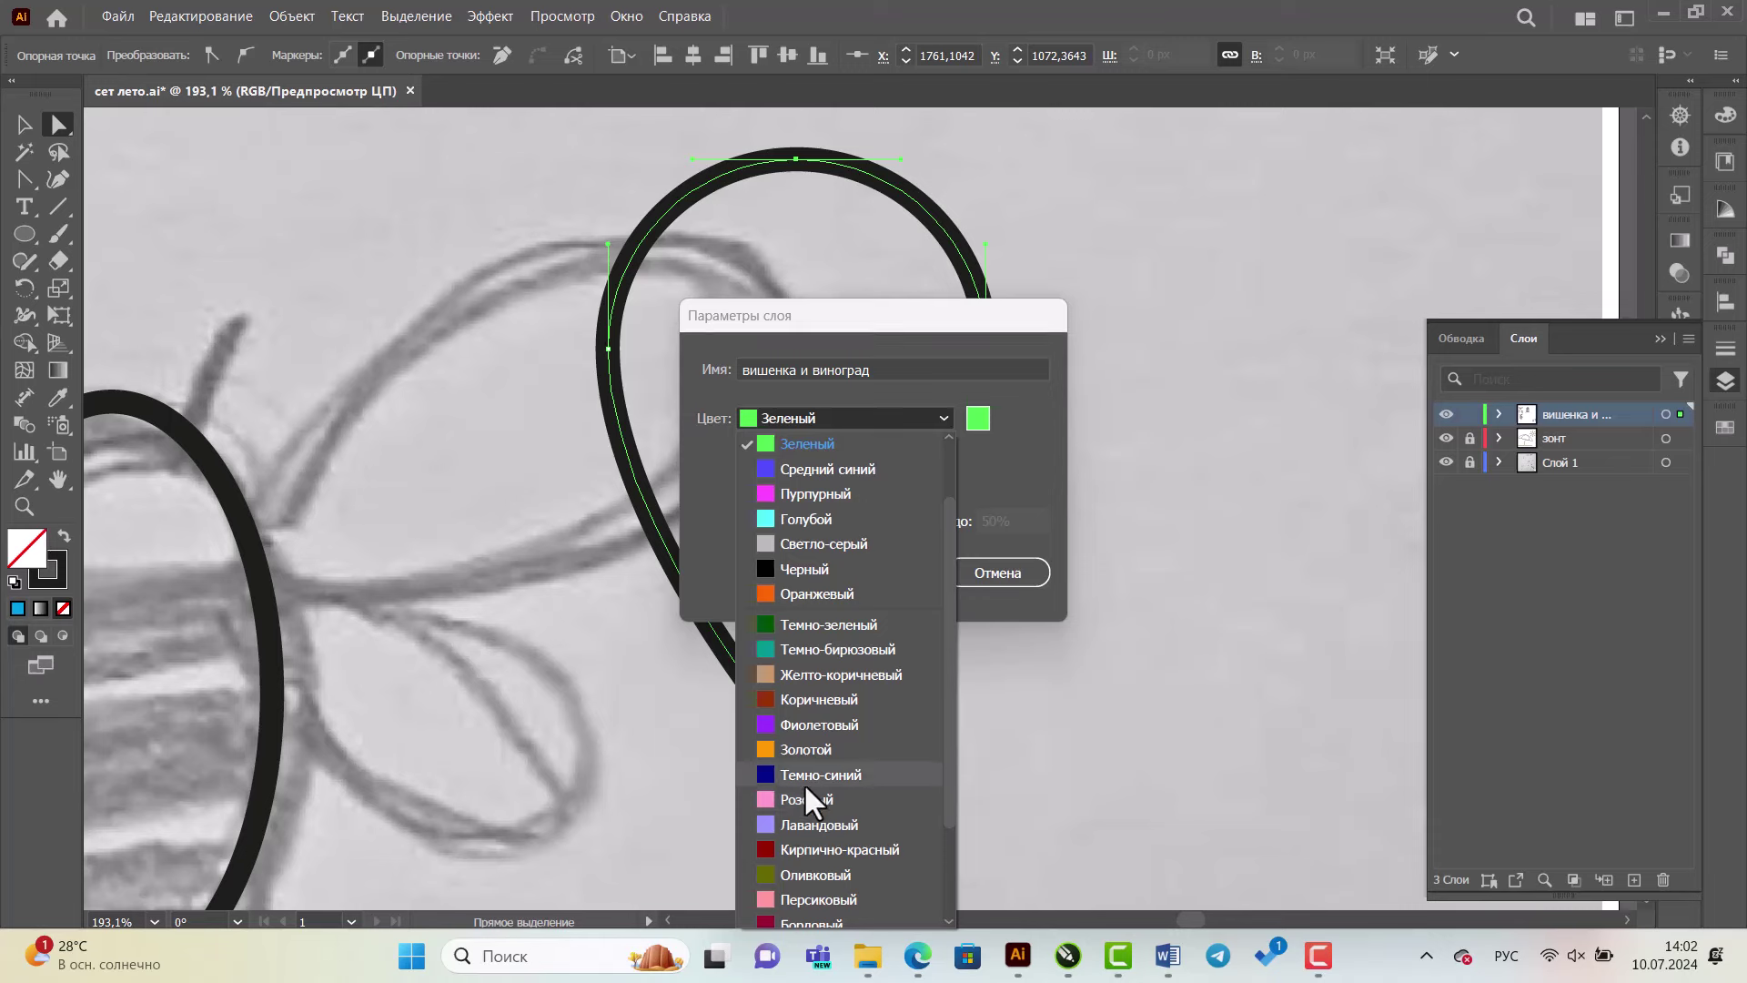
left_click(761, 724)
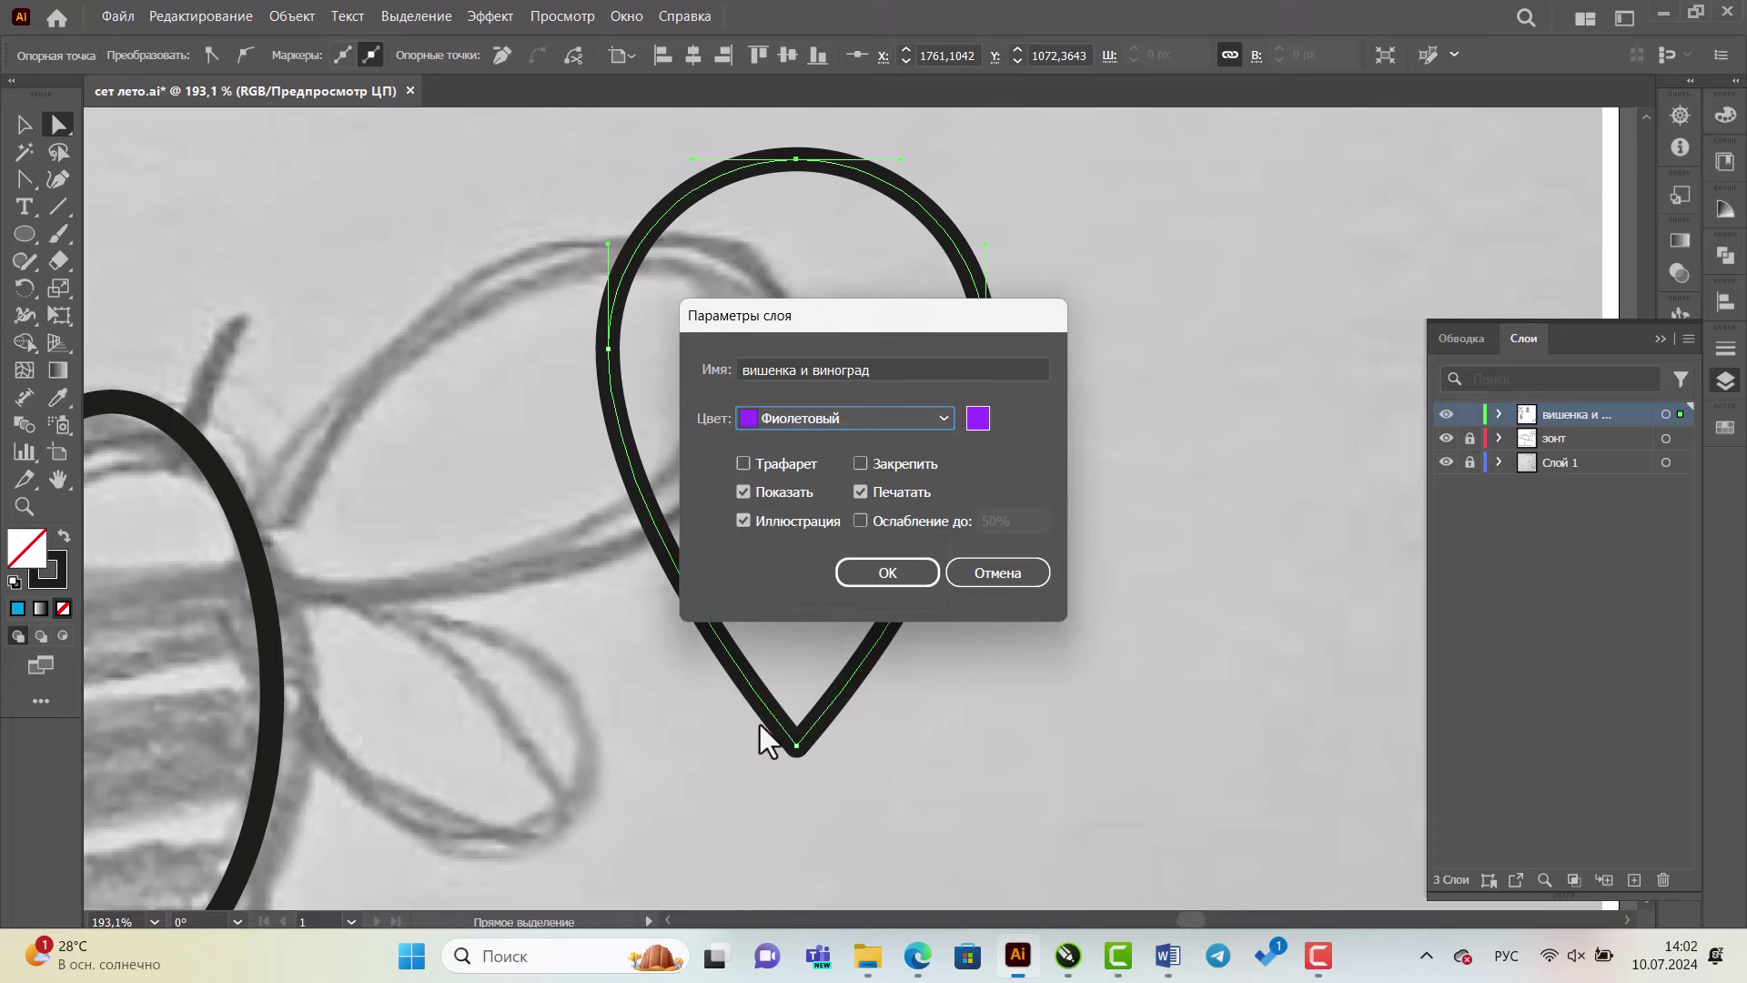
left_click(905, 573)
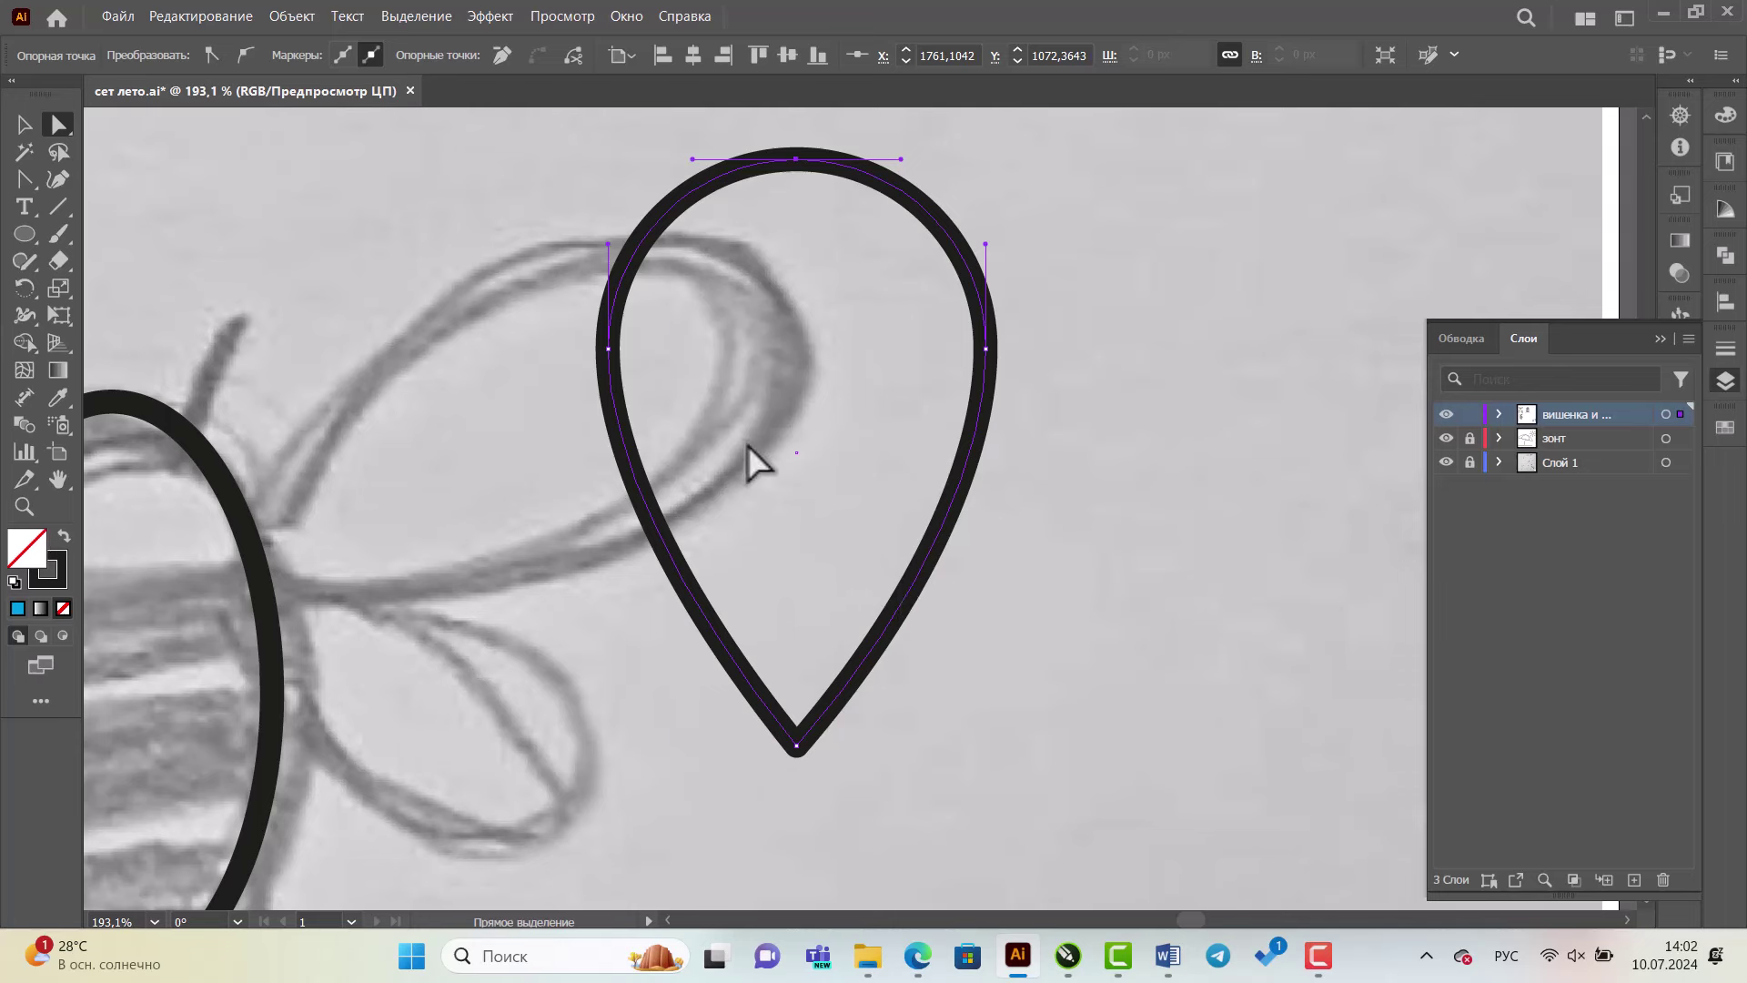
- Smooth both curves near the teardrop's point, then zoom out to show the bee
left_click(796, 761)
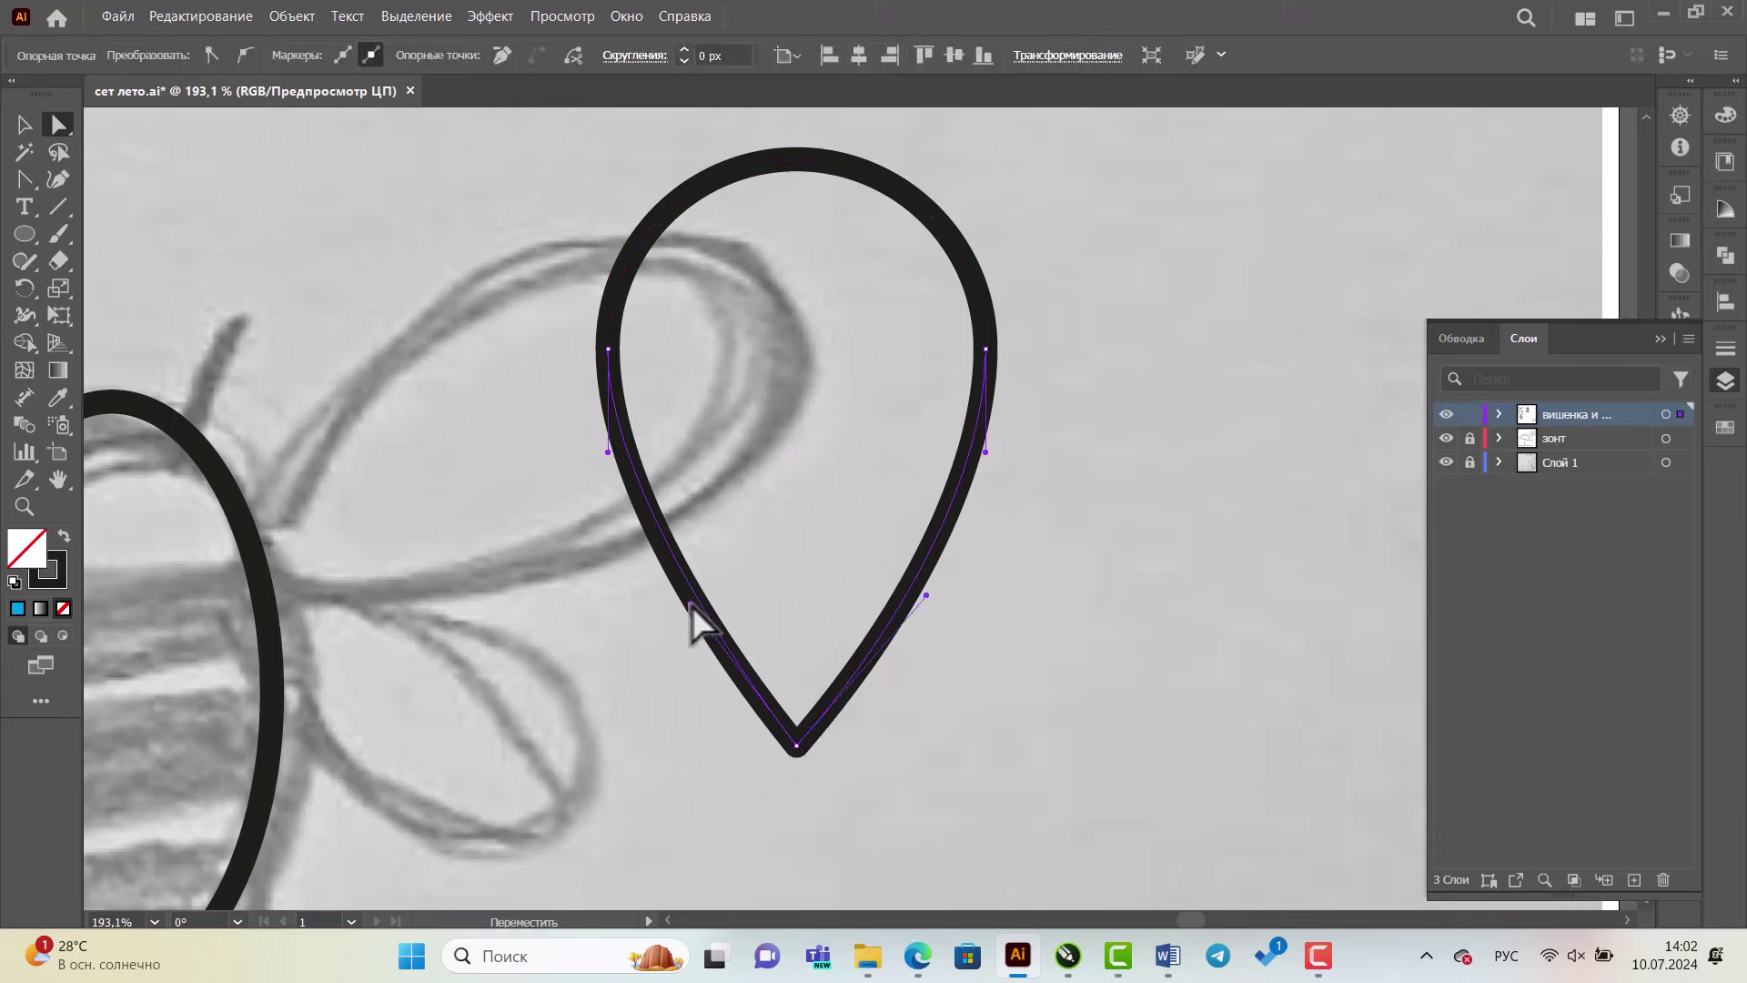
left_click_drag(678, 595, 697, 605)
mouse_move(926, 594)
left_mouse_down()
mouse_move(909, 605)
mouse_move(910, 588)
left_mouse_up()
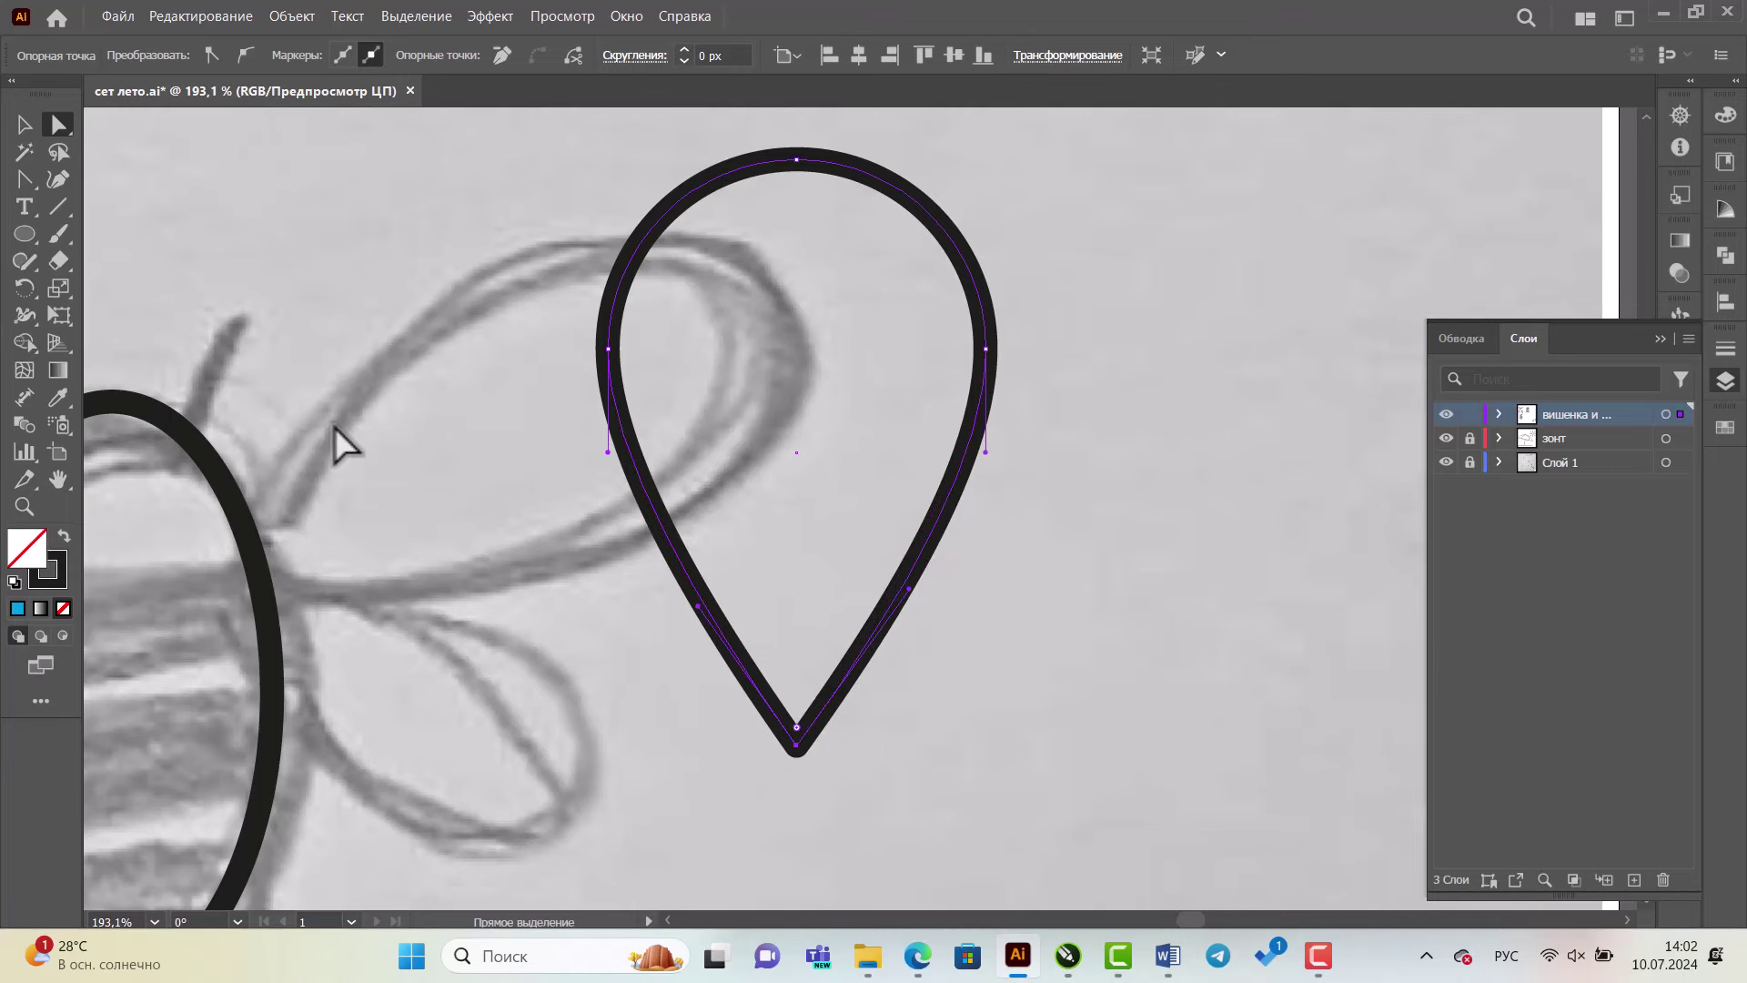
left_click(25, 506)
left_click(882, 510, "alt")
- Enlarge the teardrop, move it onto the bee's upper-left wing and tilt it
left_click(883, 570, "alt")
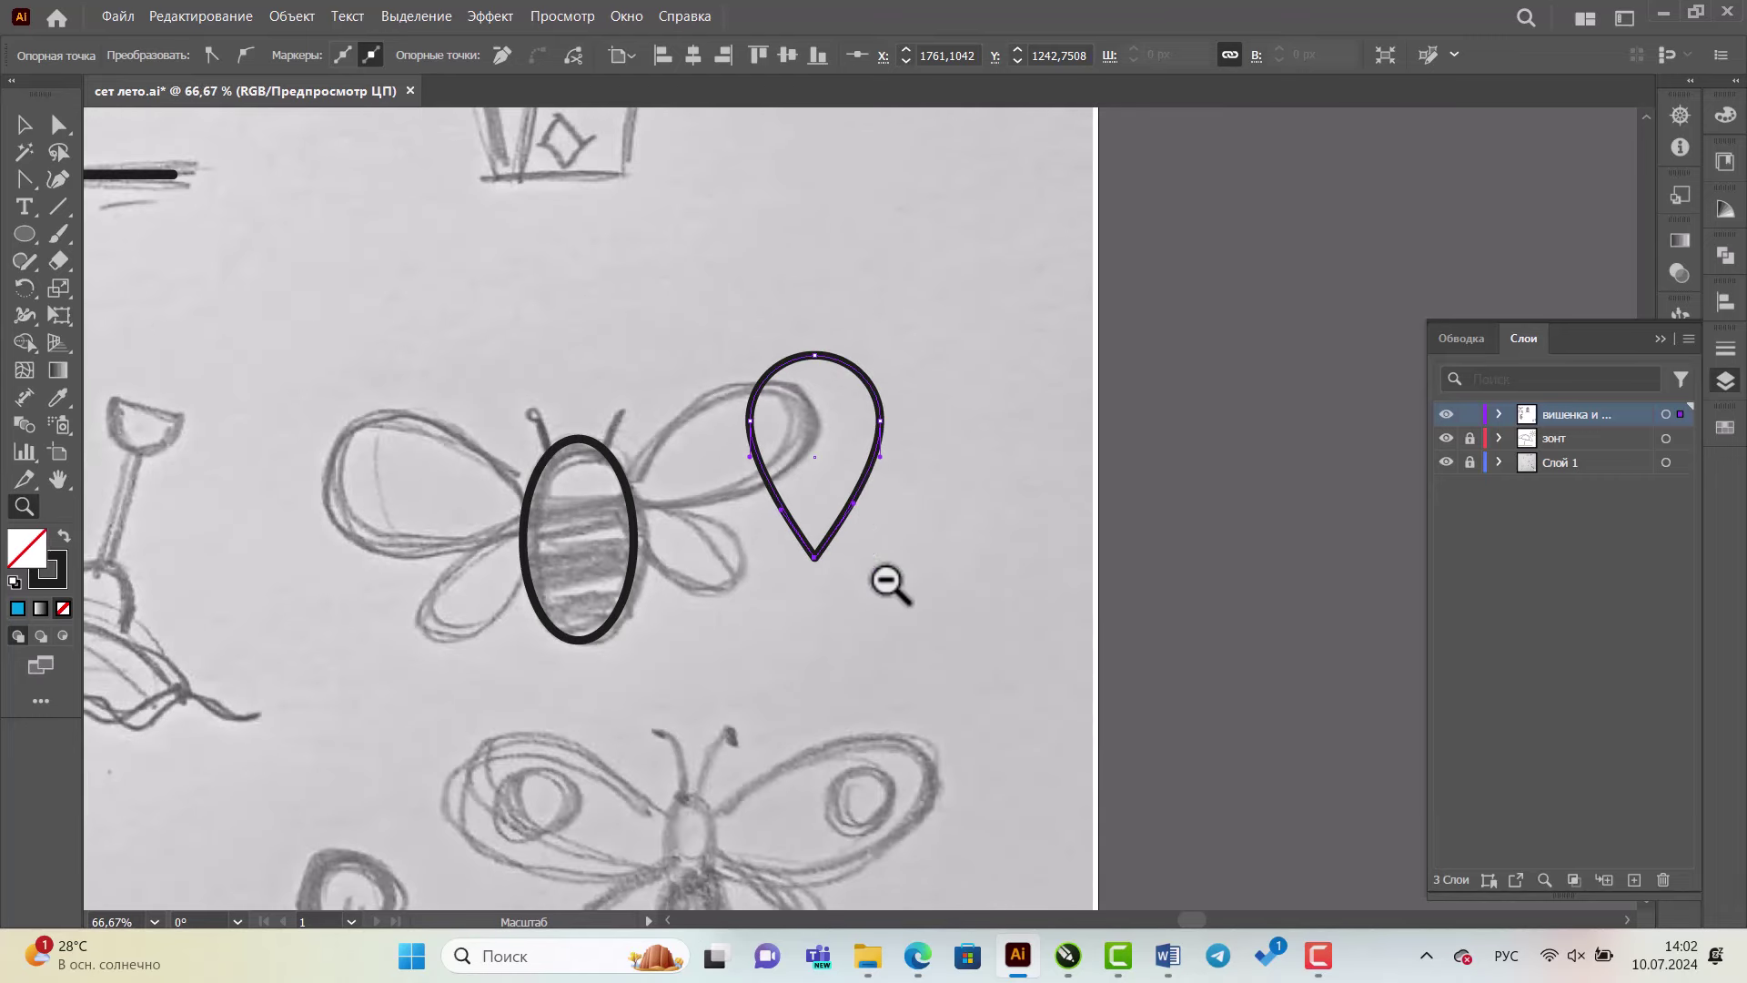
left_click(23, 125)
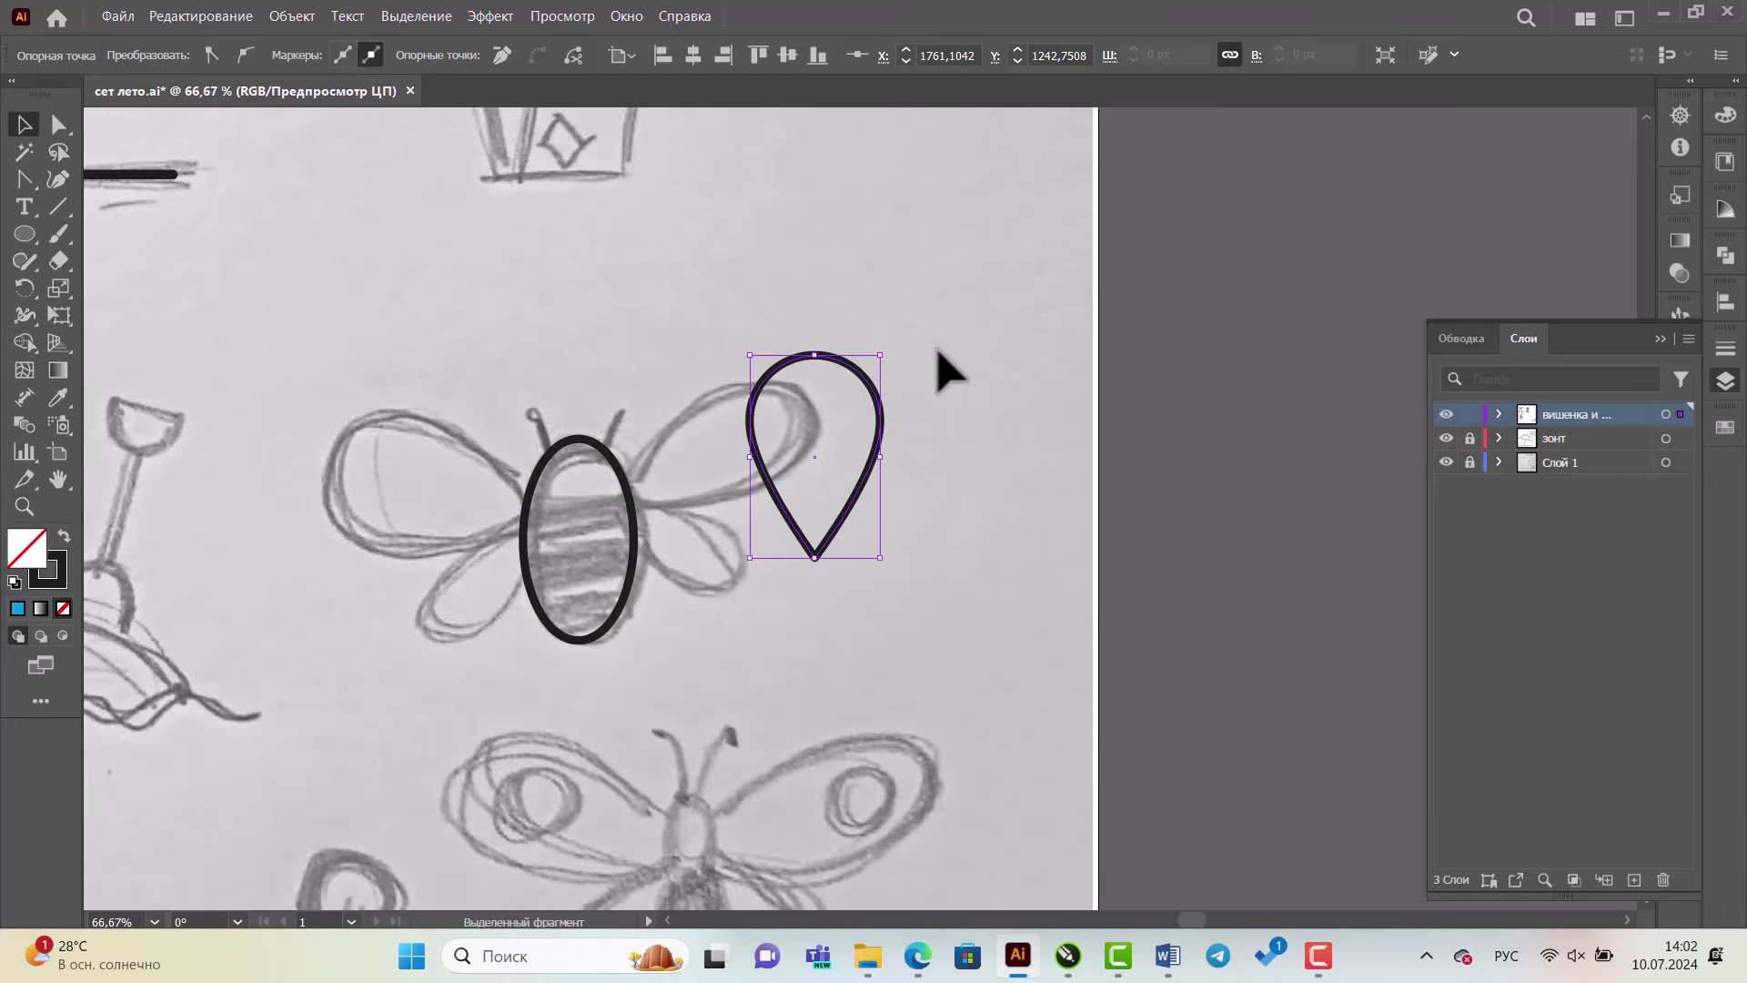
mouse_move(881, 356)
left_mouse_down()
mouse_move(903, 333)
mouse_move(739, 382)
left_mouse_up()
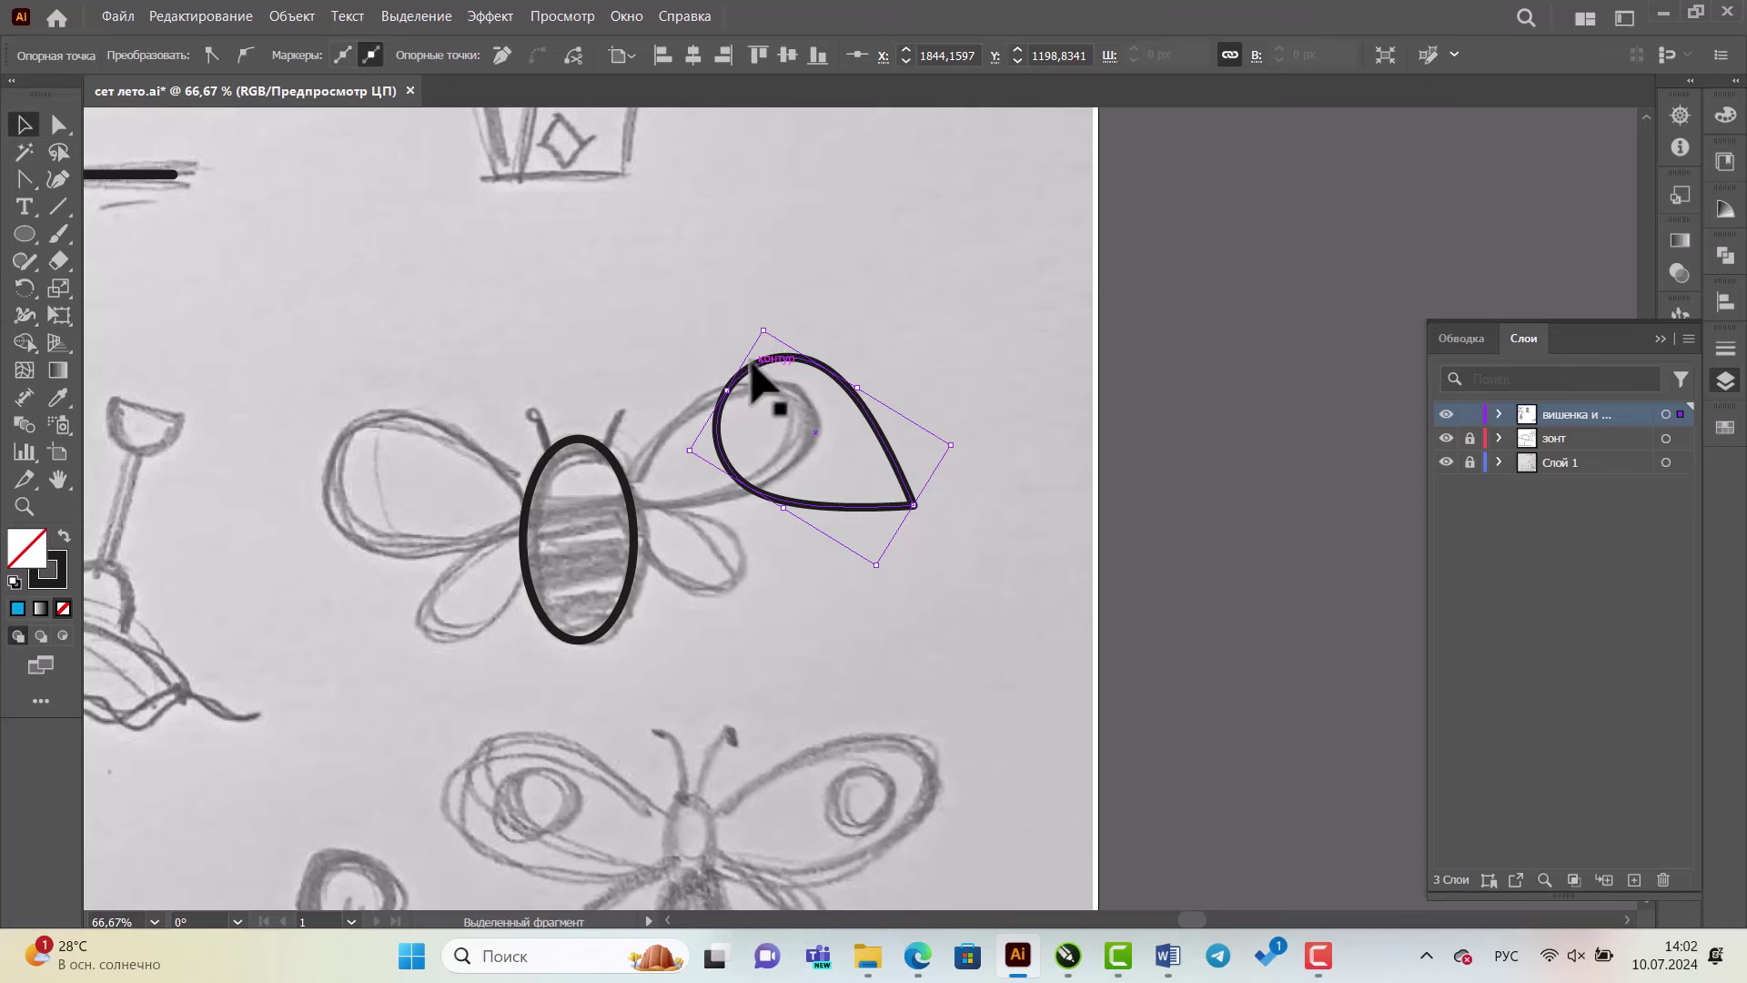
left_click_drag(753, 364, 371, 418)
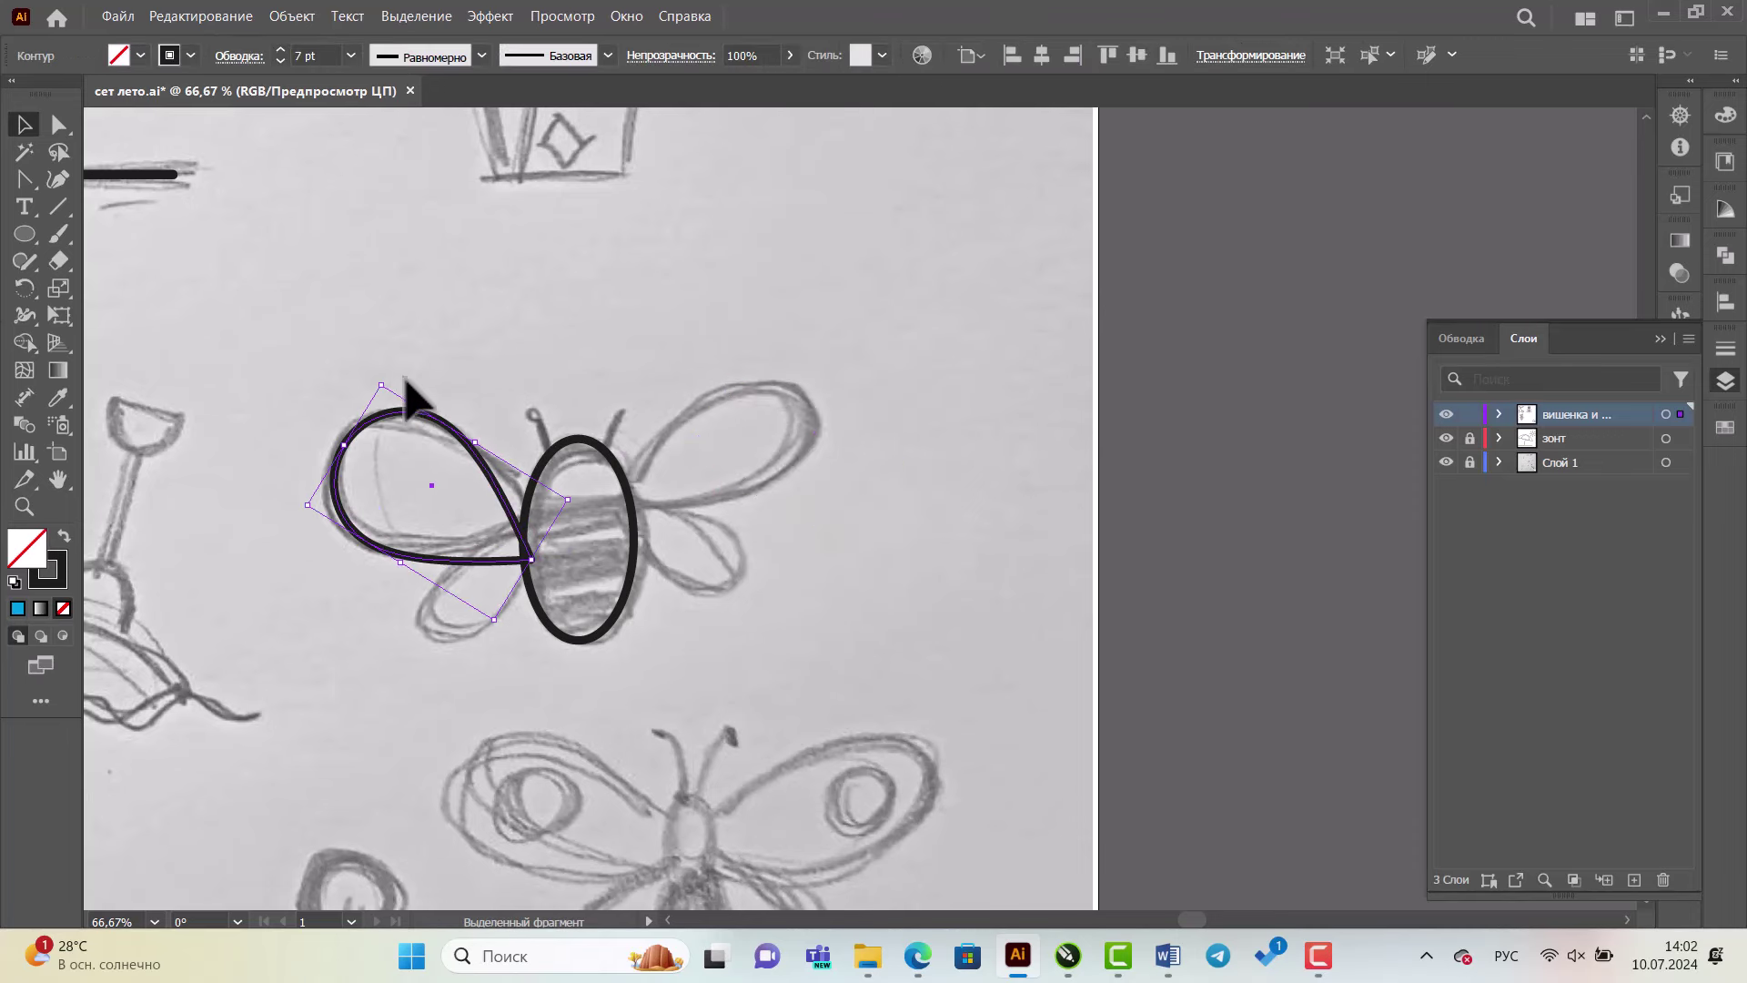
left_click_drag(382, 375, 368, 376)
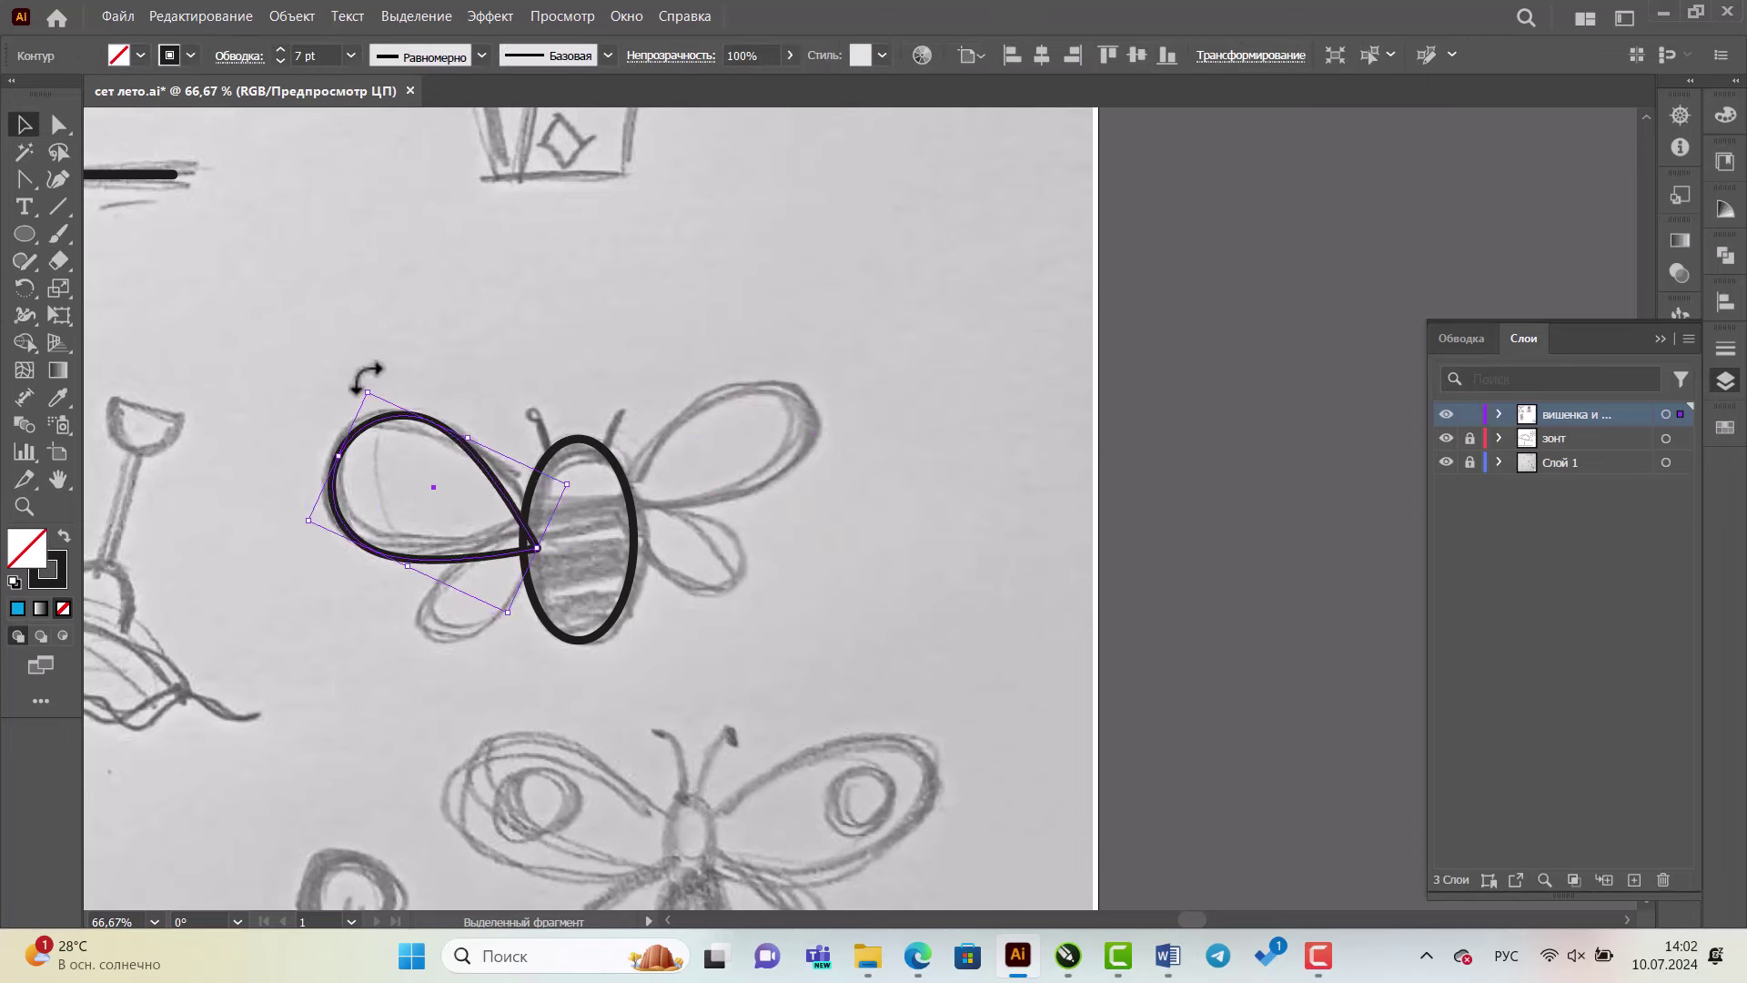
- Refine the teardrop's rotation so its point touches the oval body
left_click(24, 507)
left_click_drag(227, 363, 756, 655)
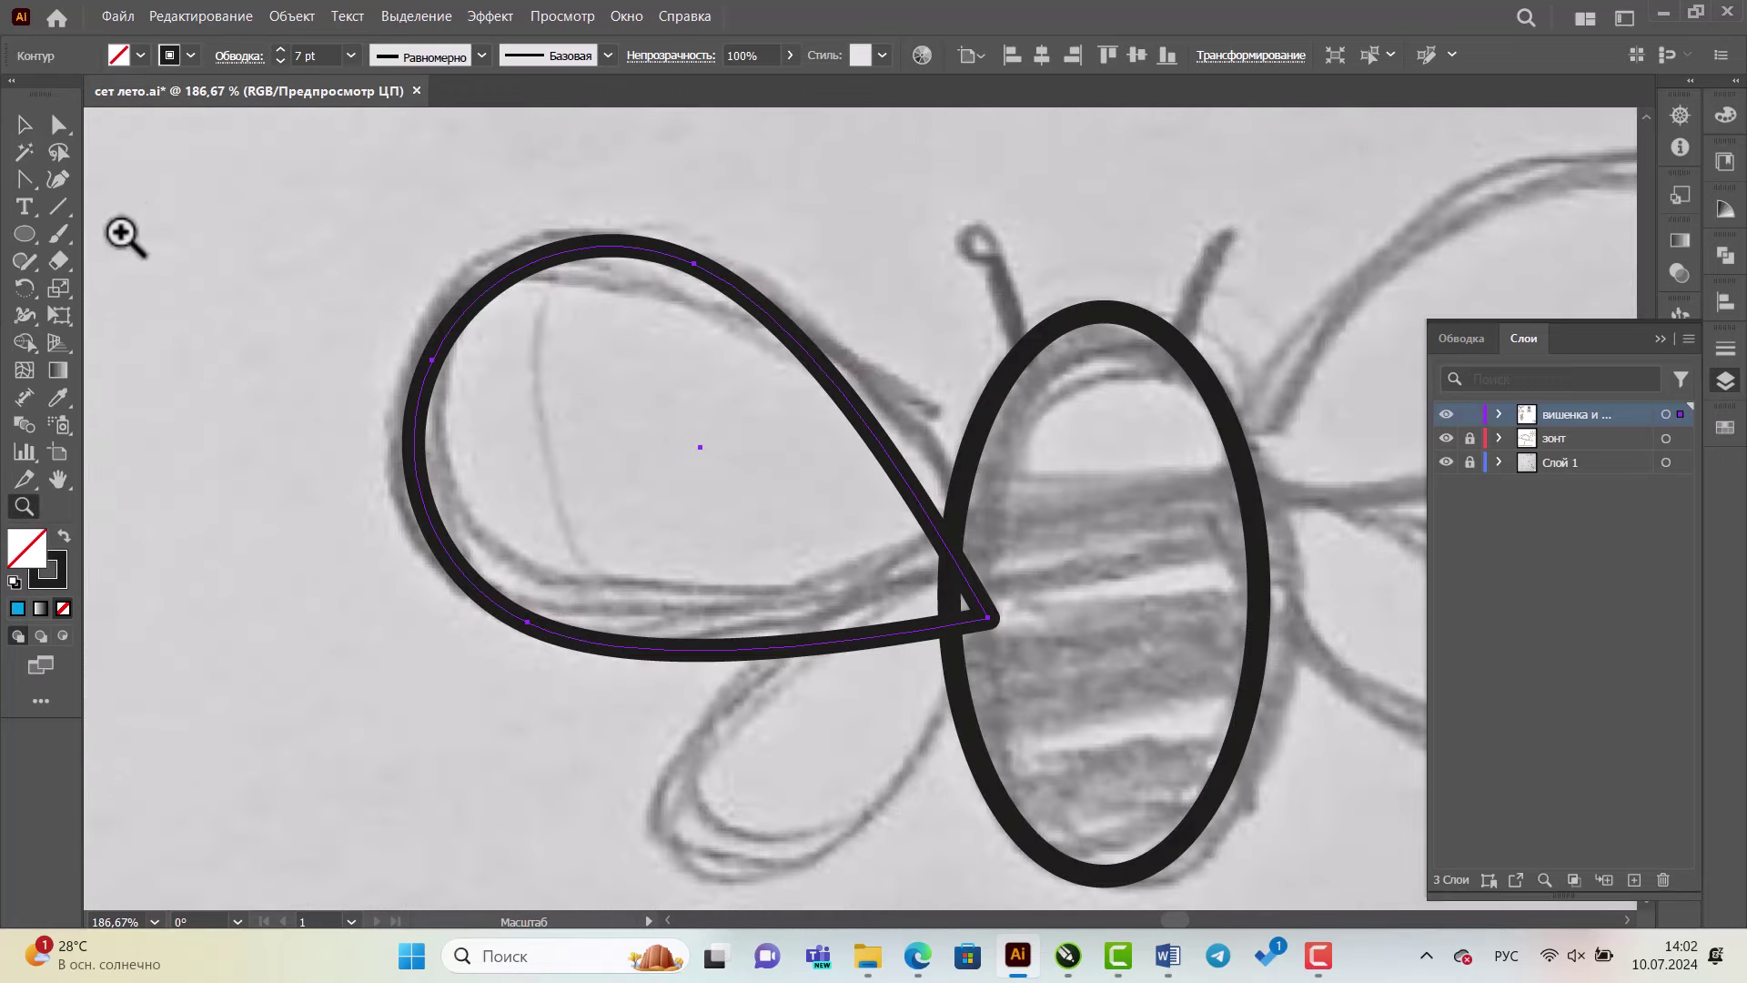
left_click(25, 125)
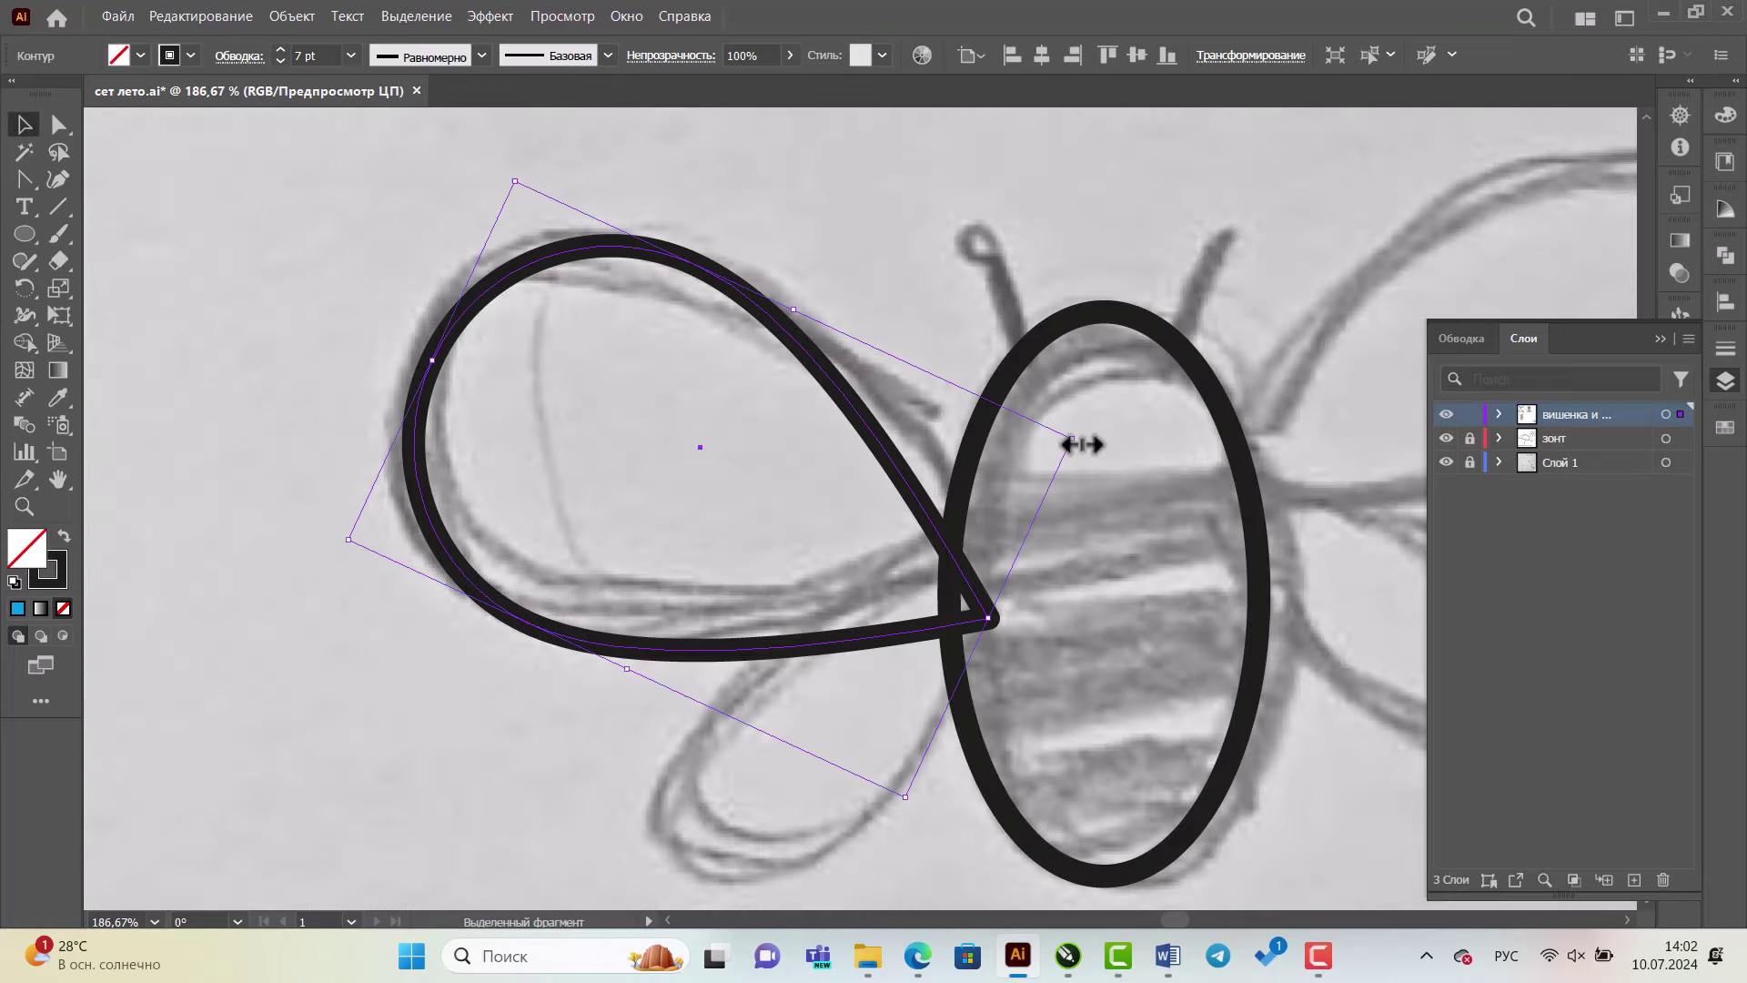
left_click_drag(1083, 452, 1053, 390)
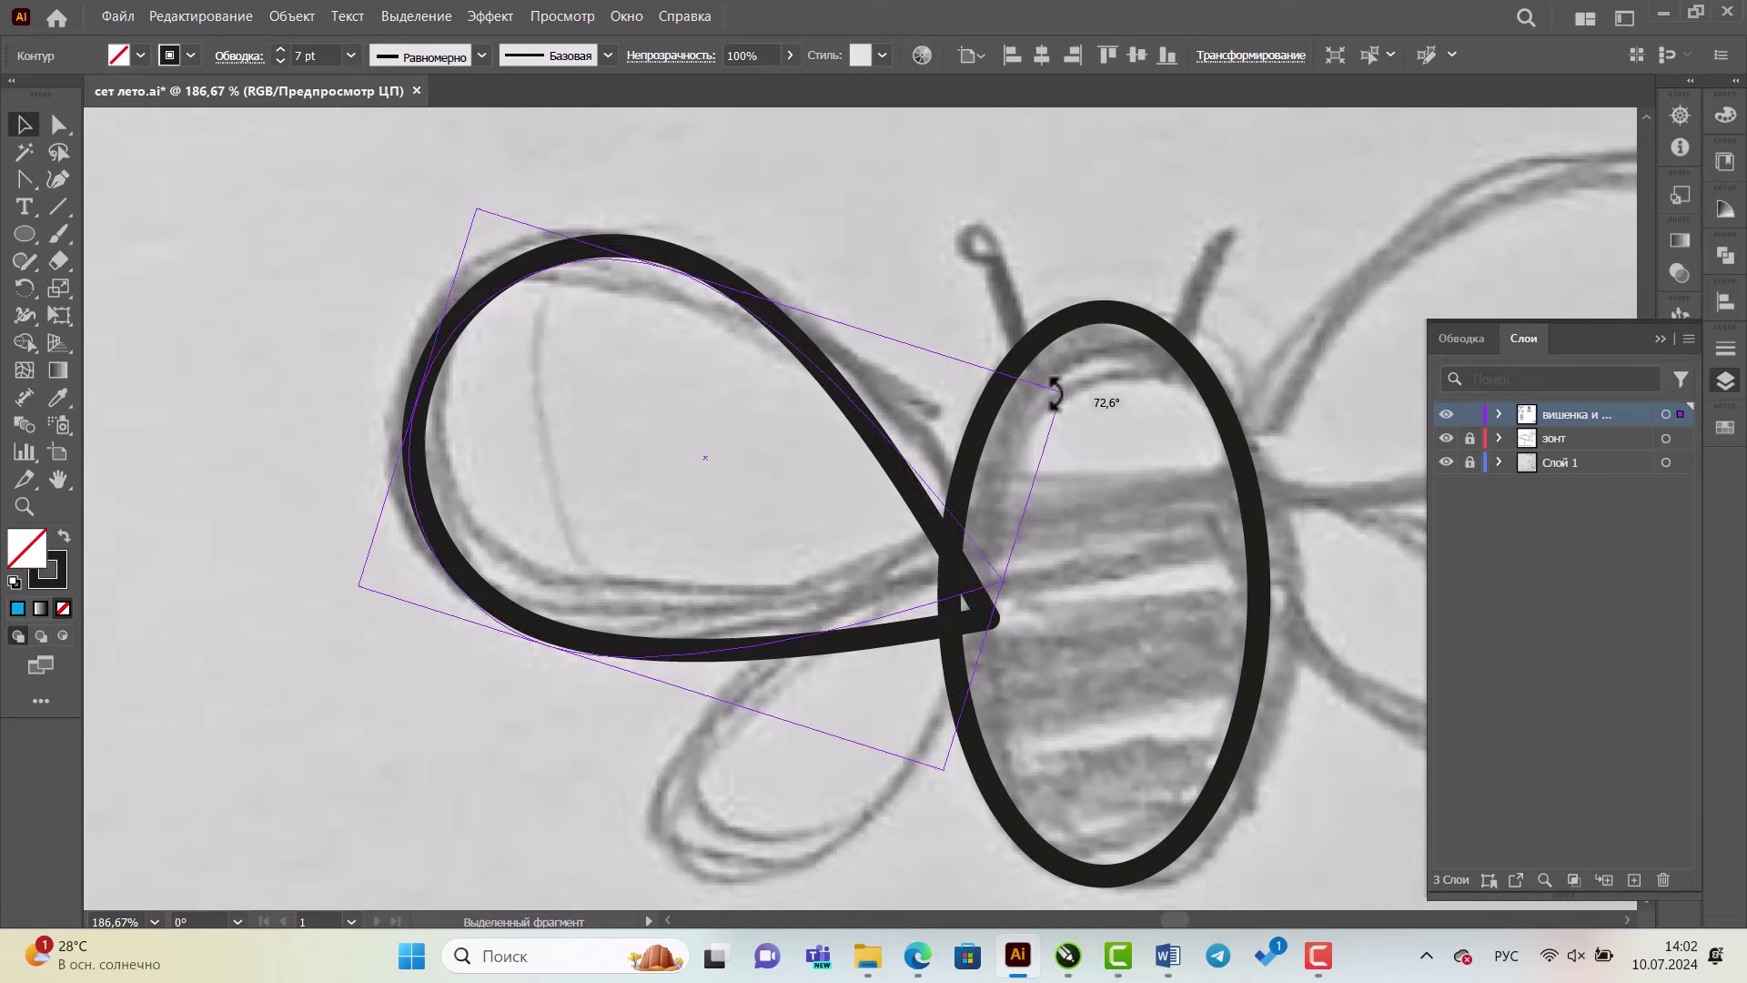
left_click_drag(863, 410, 861, 381)
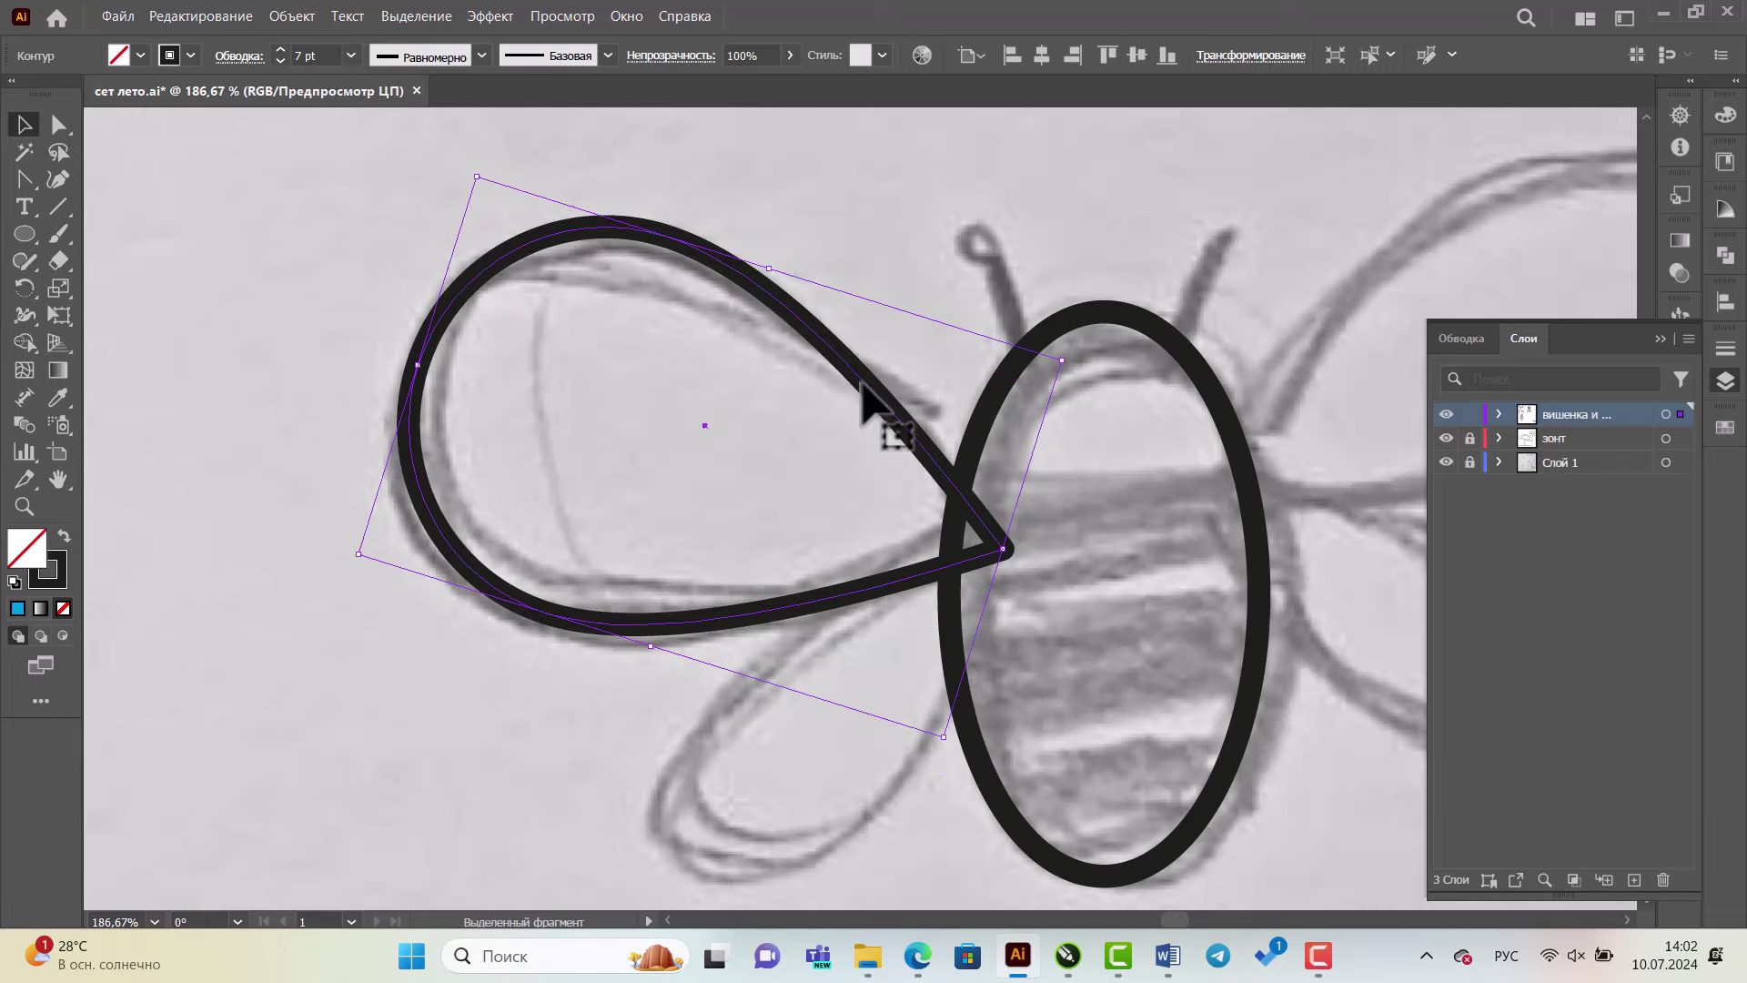
- Reflect a horizontal-axis copy of the upper wing and move it down to the lower wing
right_click(773, 307)
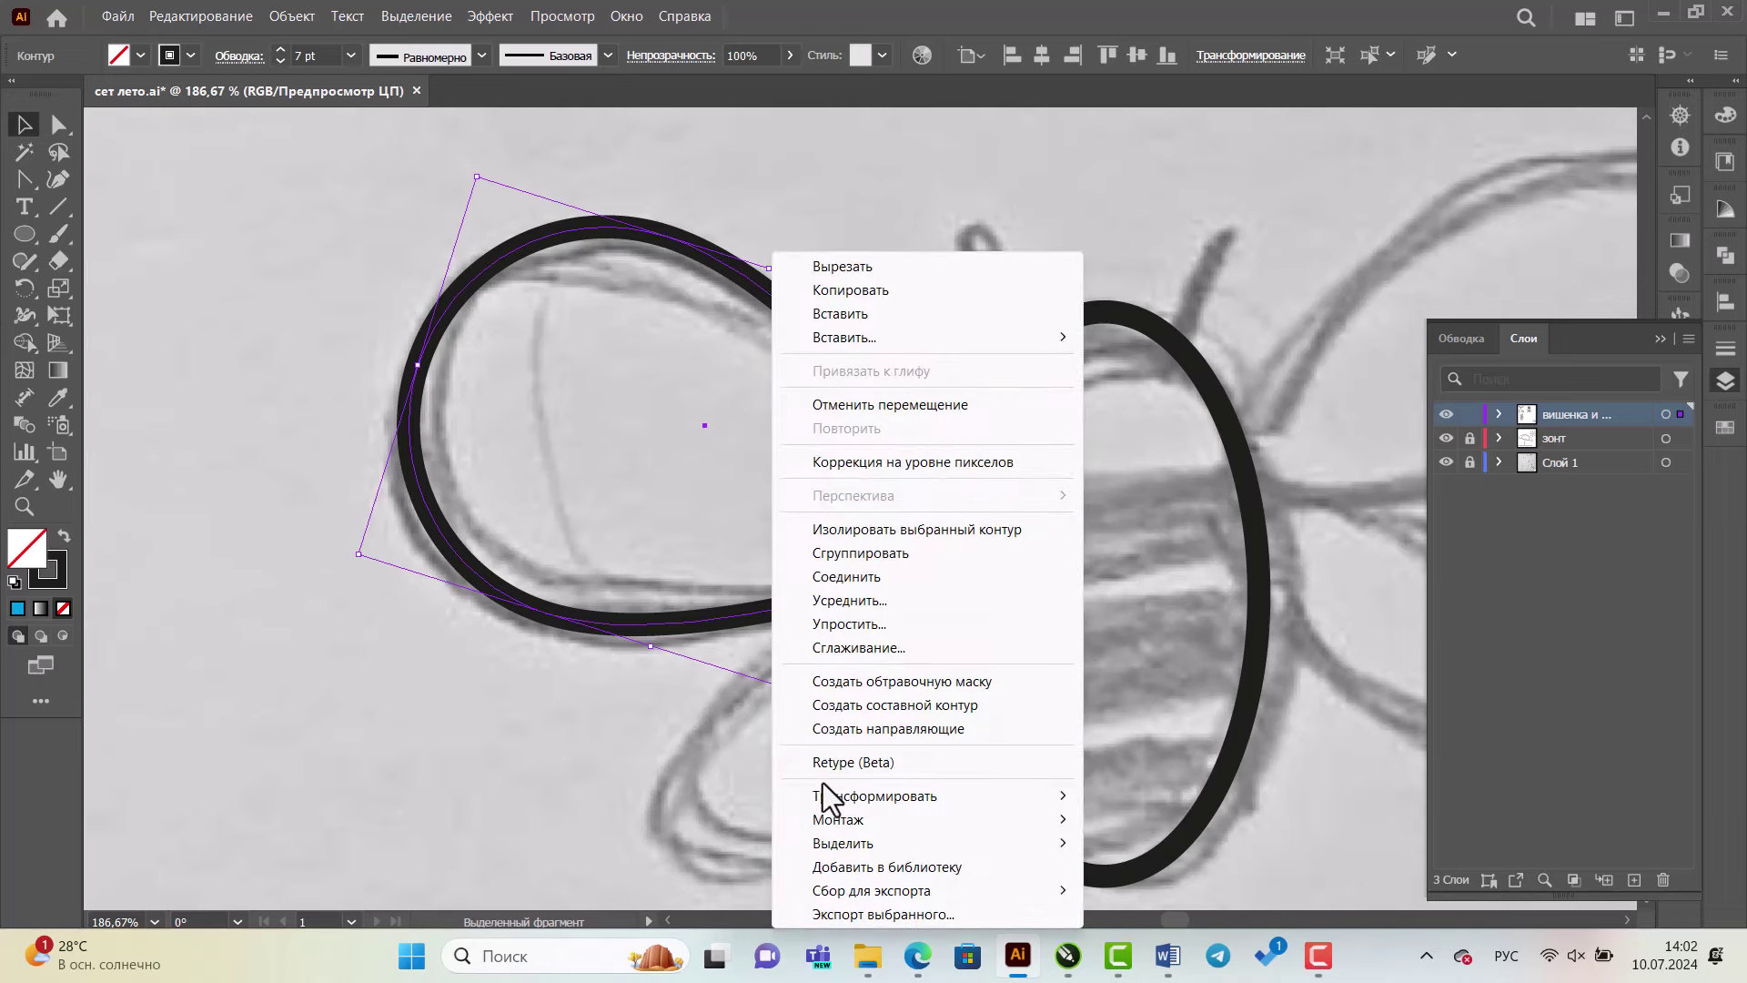
mouse_move(873, 796)
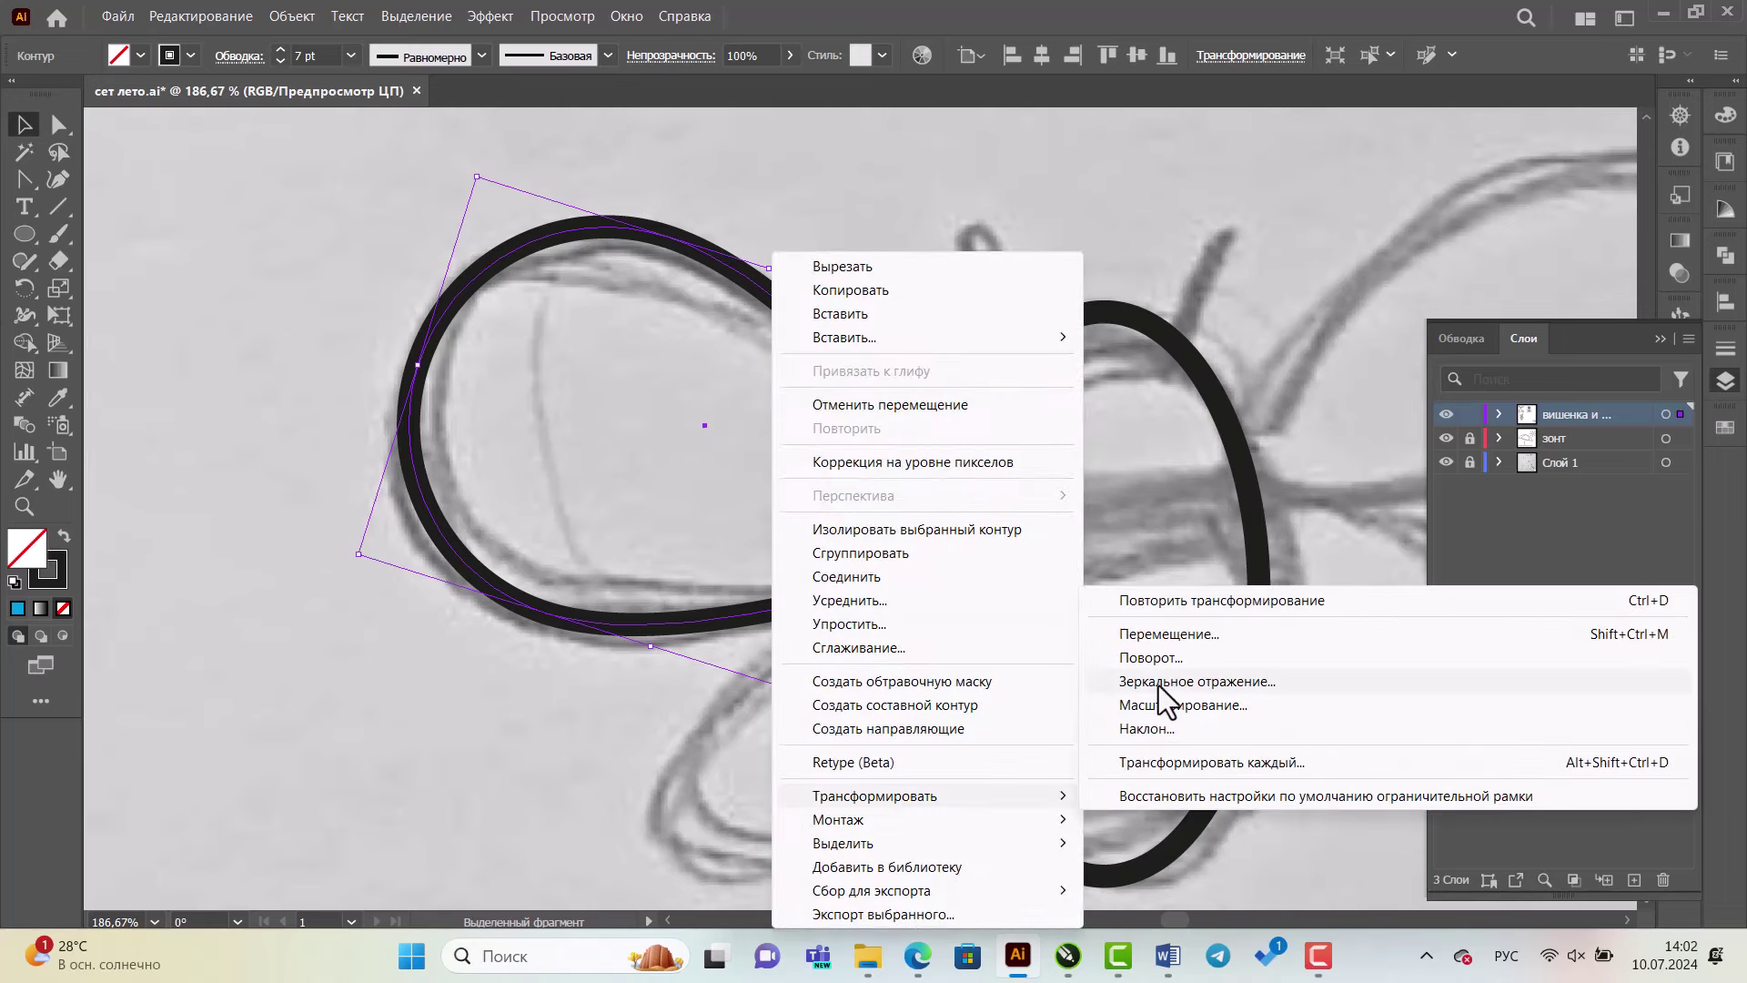
left_click(1159, 685)
left_click(707, 281)
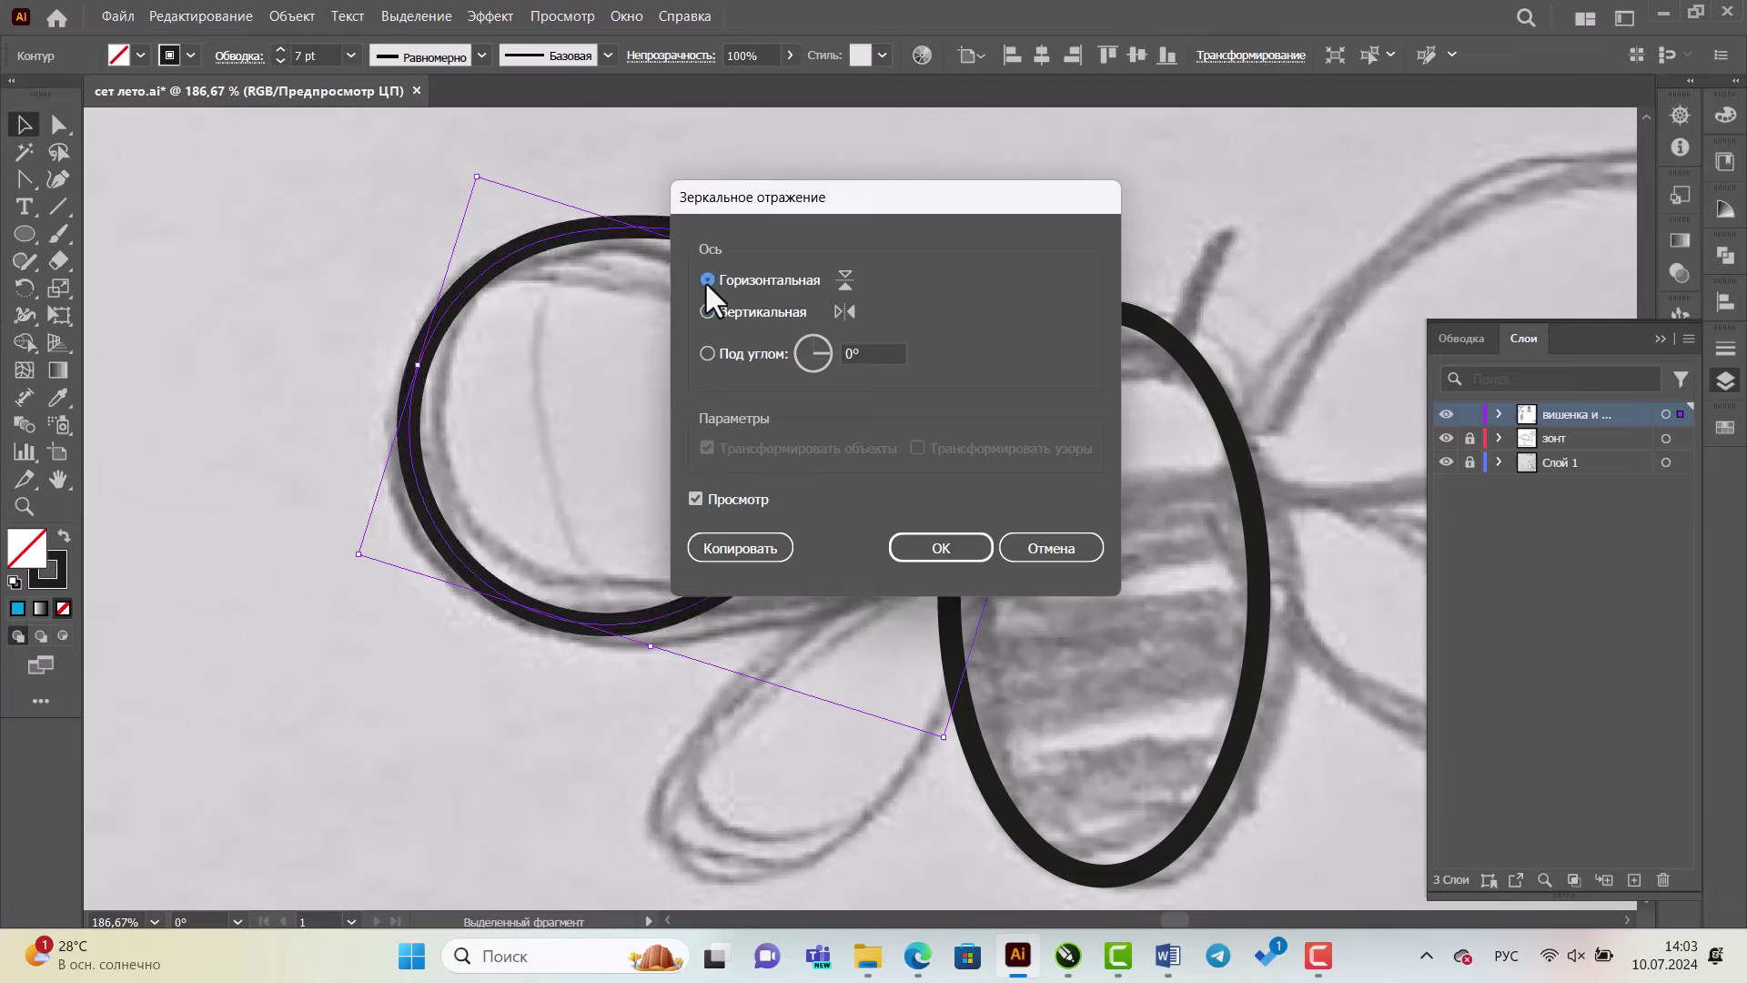
left_click(734, 547)
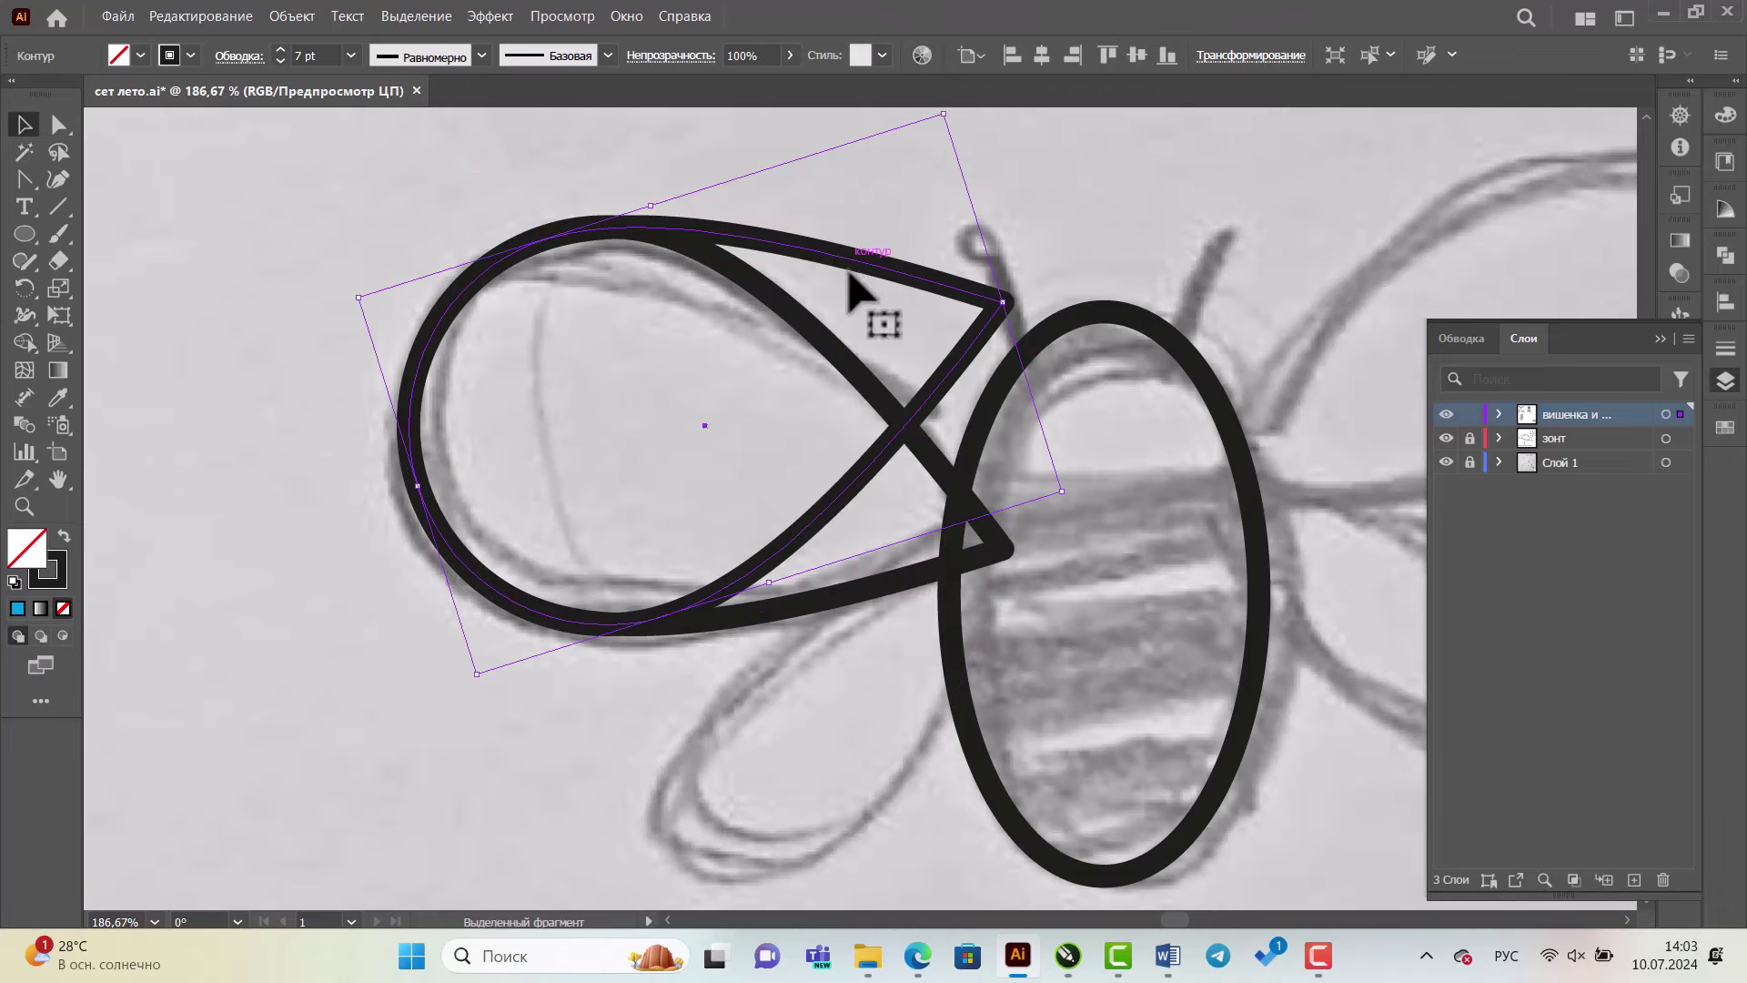
left_click_drag(866, 293, 866, 570)
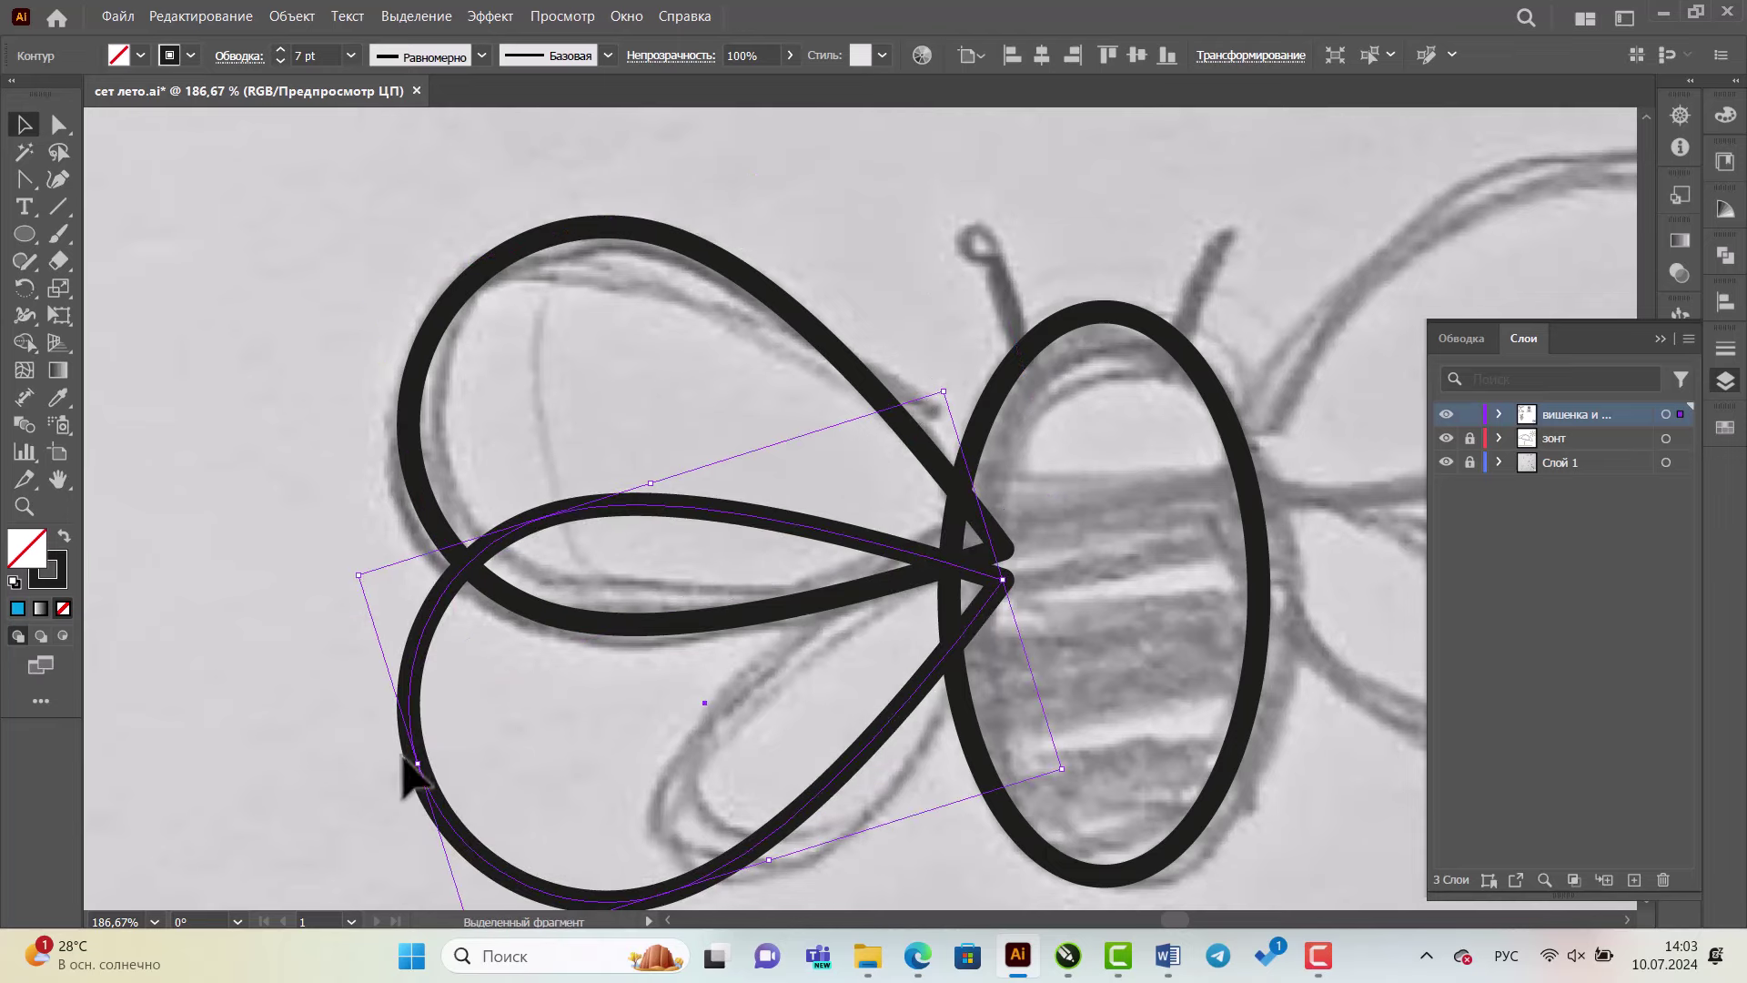
- Shrink and tilt the lower wing so its tip meets the upper wing's tip
left_click_drag(414, 762, 630, 697)
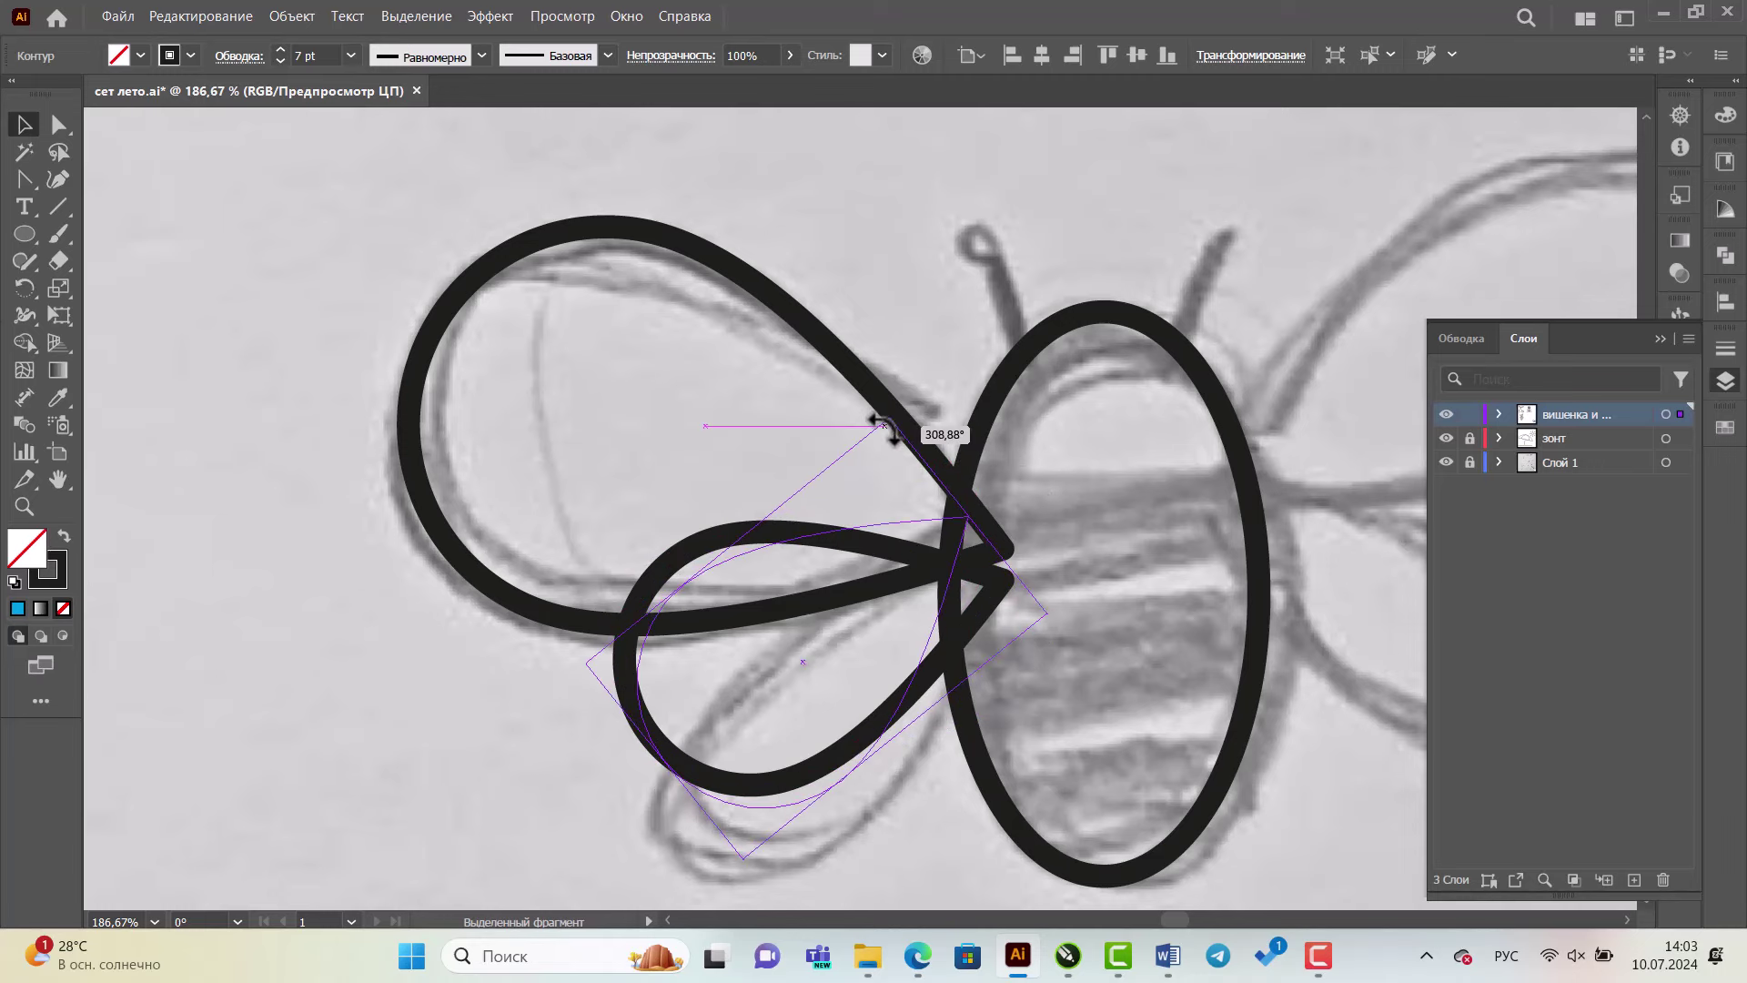
left_click_drag(970, 445, 887, 414)
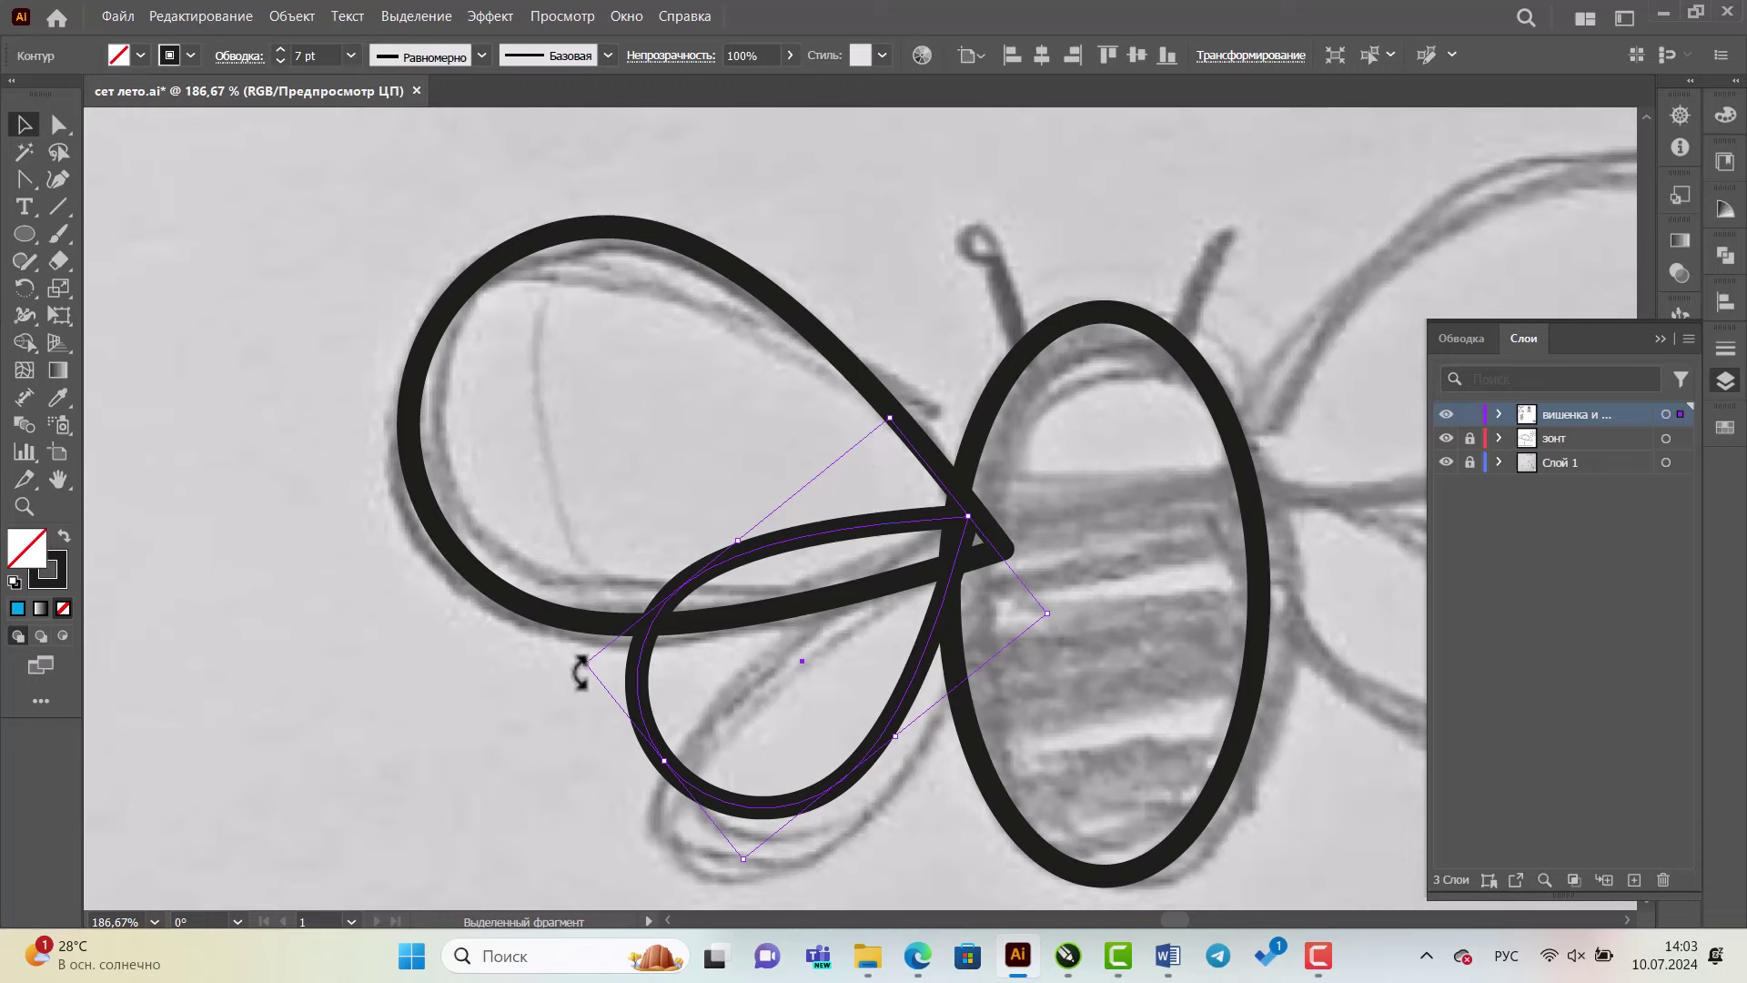
left_click_drag(579, 670, 625, 714)
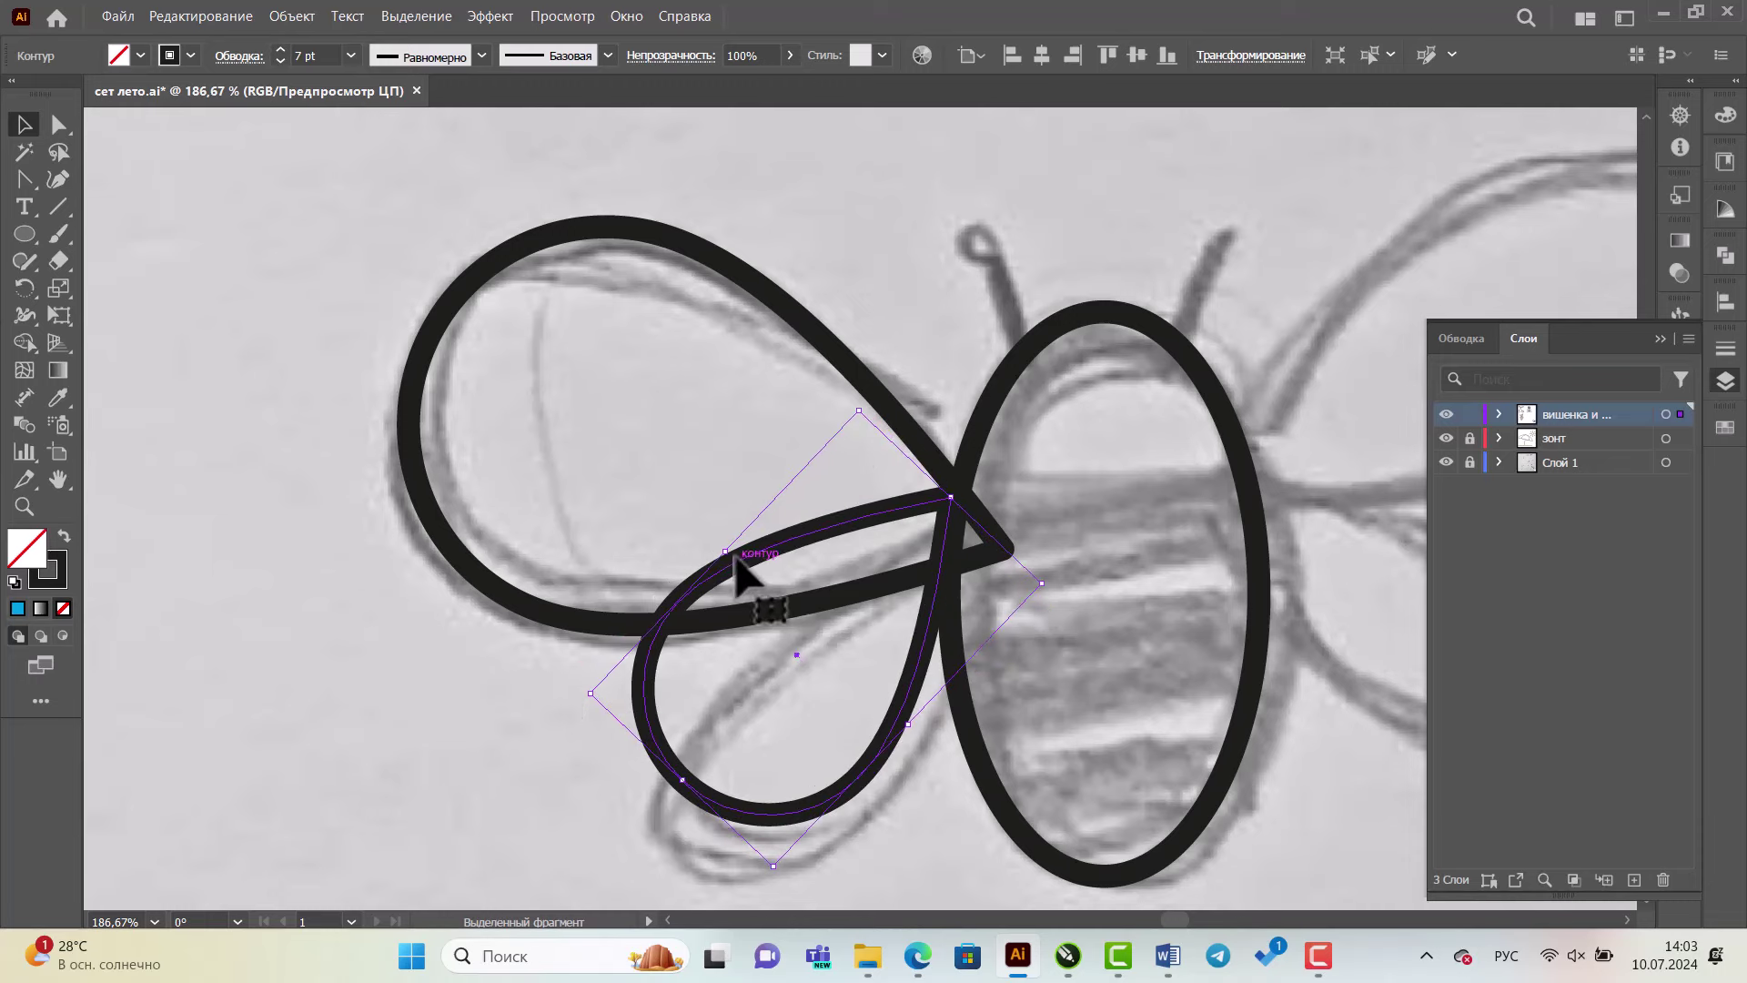
left_click_drag(742, 582, 765, 637)
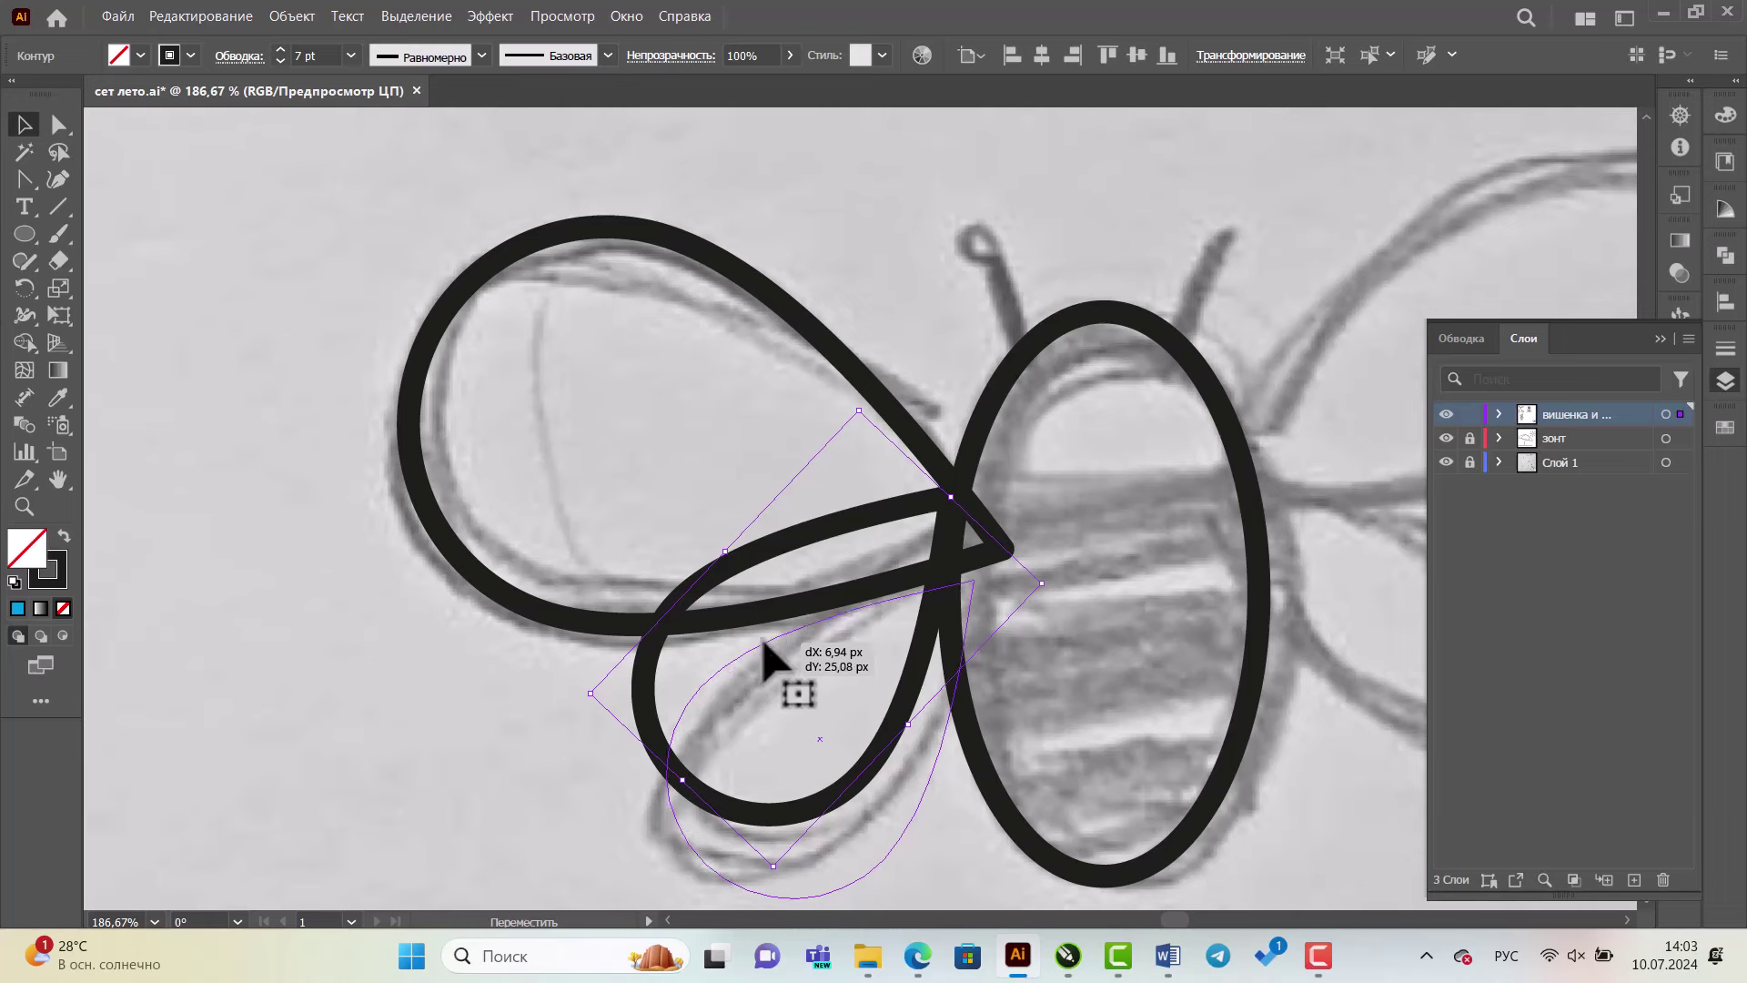
left_click_drag(764, 637, 773, 626)
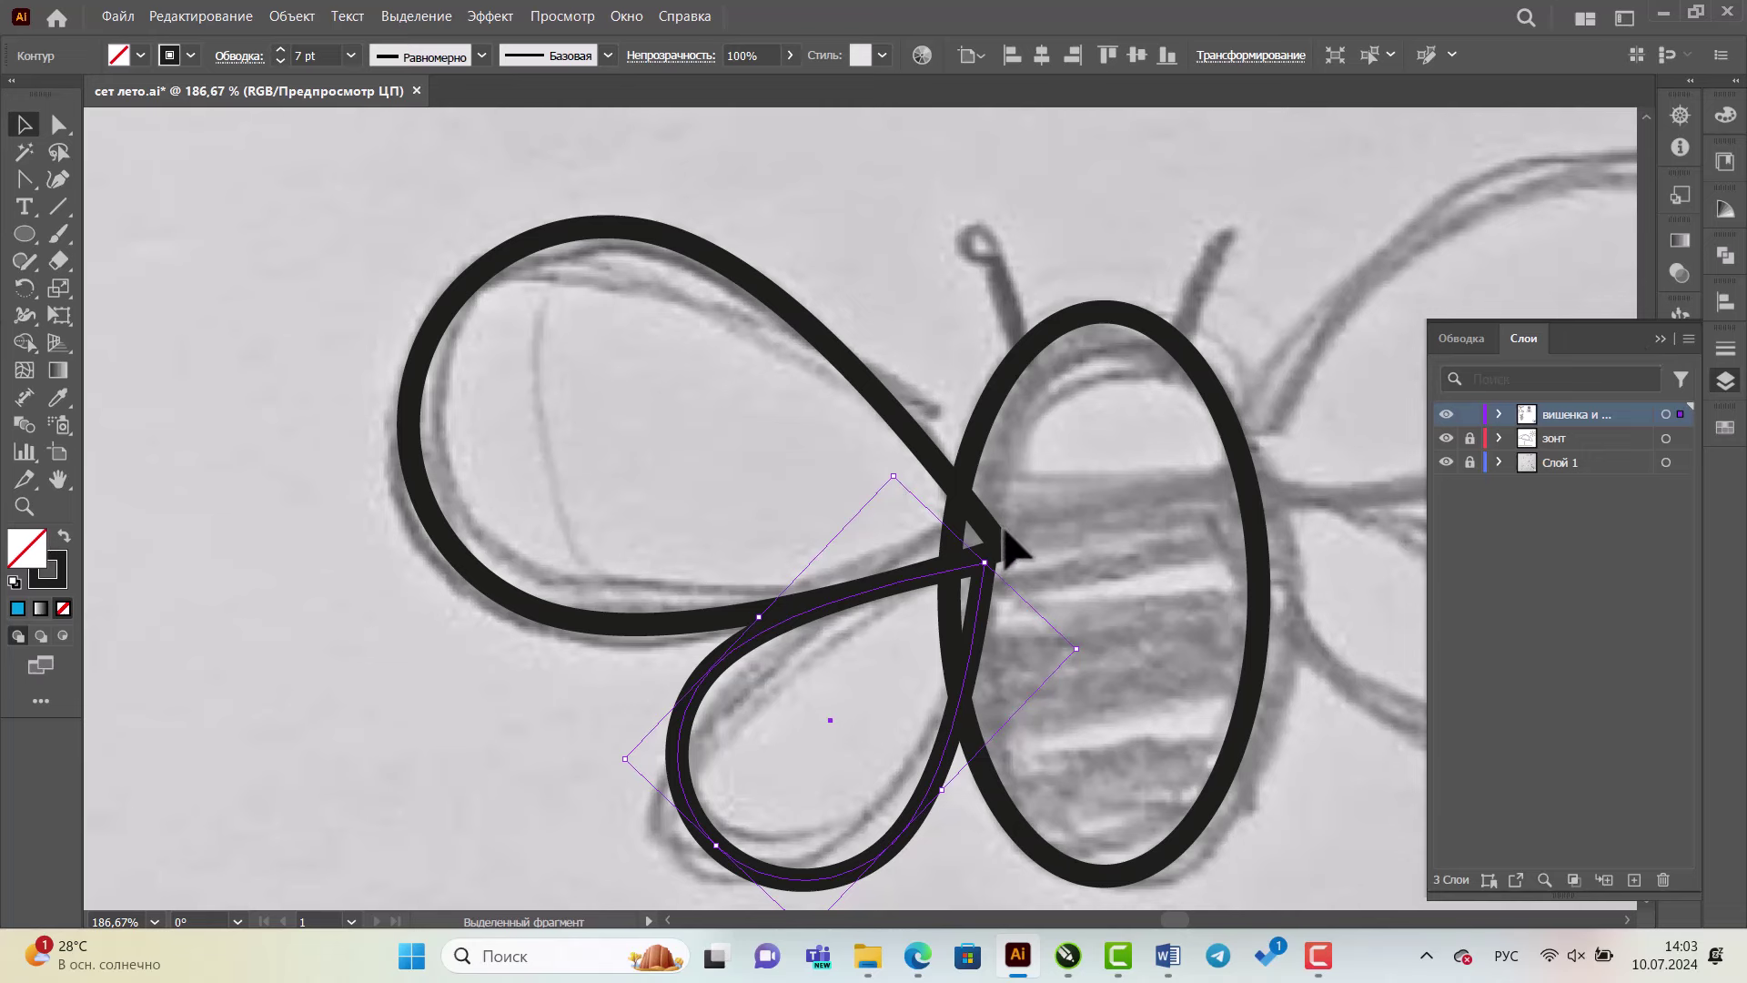
- Group the two left wings together with Ctrl+G
left_click(1658, 338)
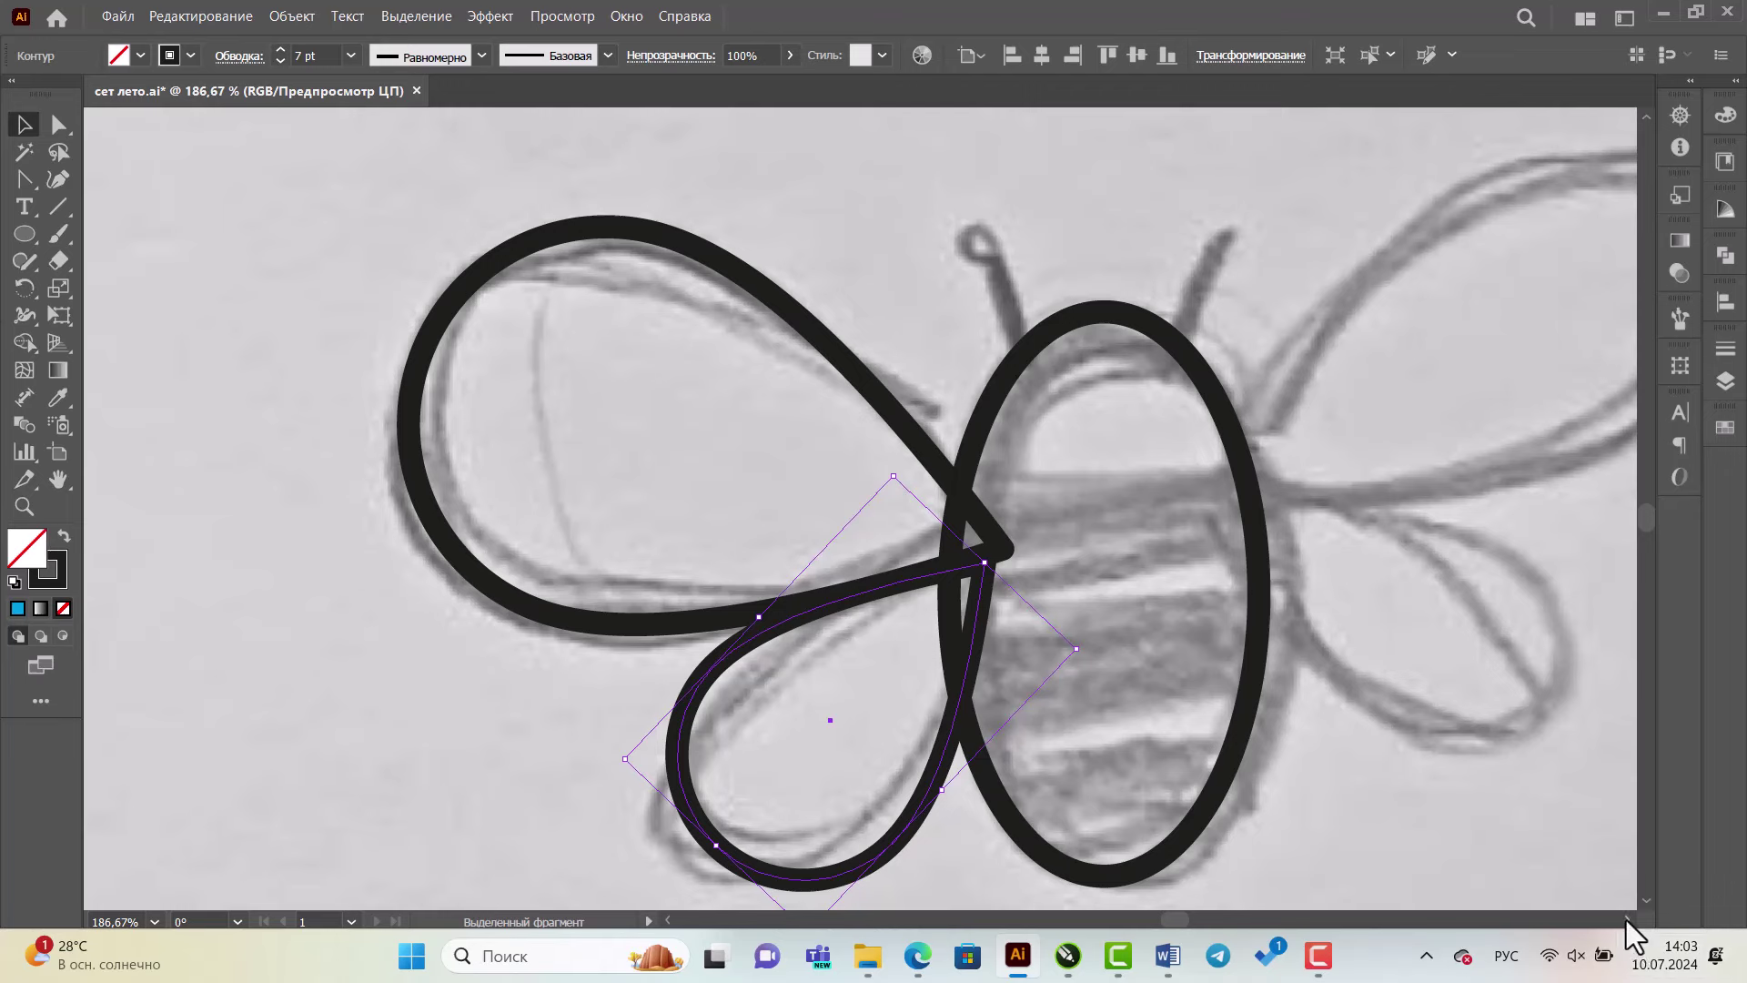
scroll(1628, 728, "right", 2)
scroll(1578, 724, "right", 2)
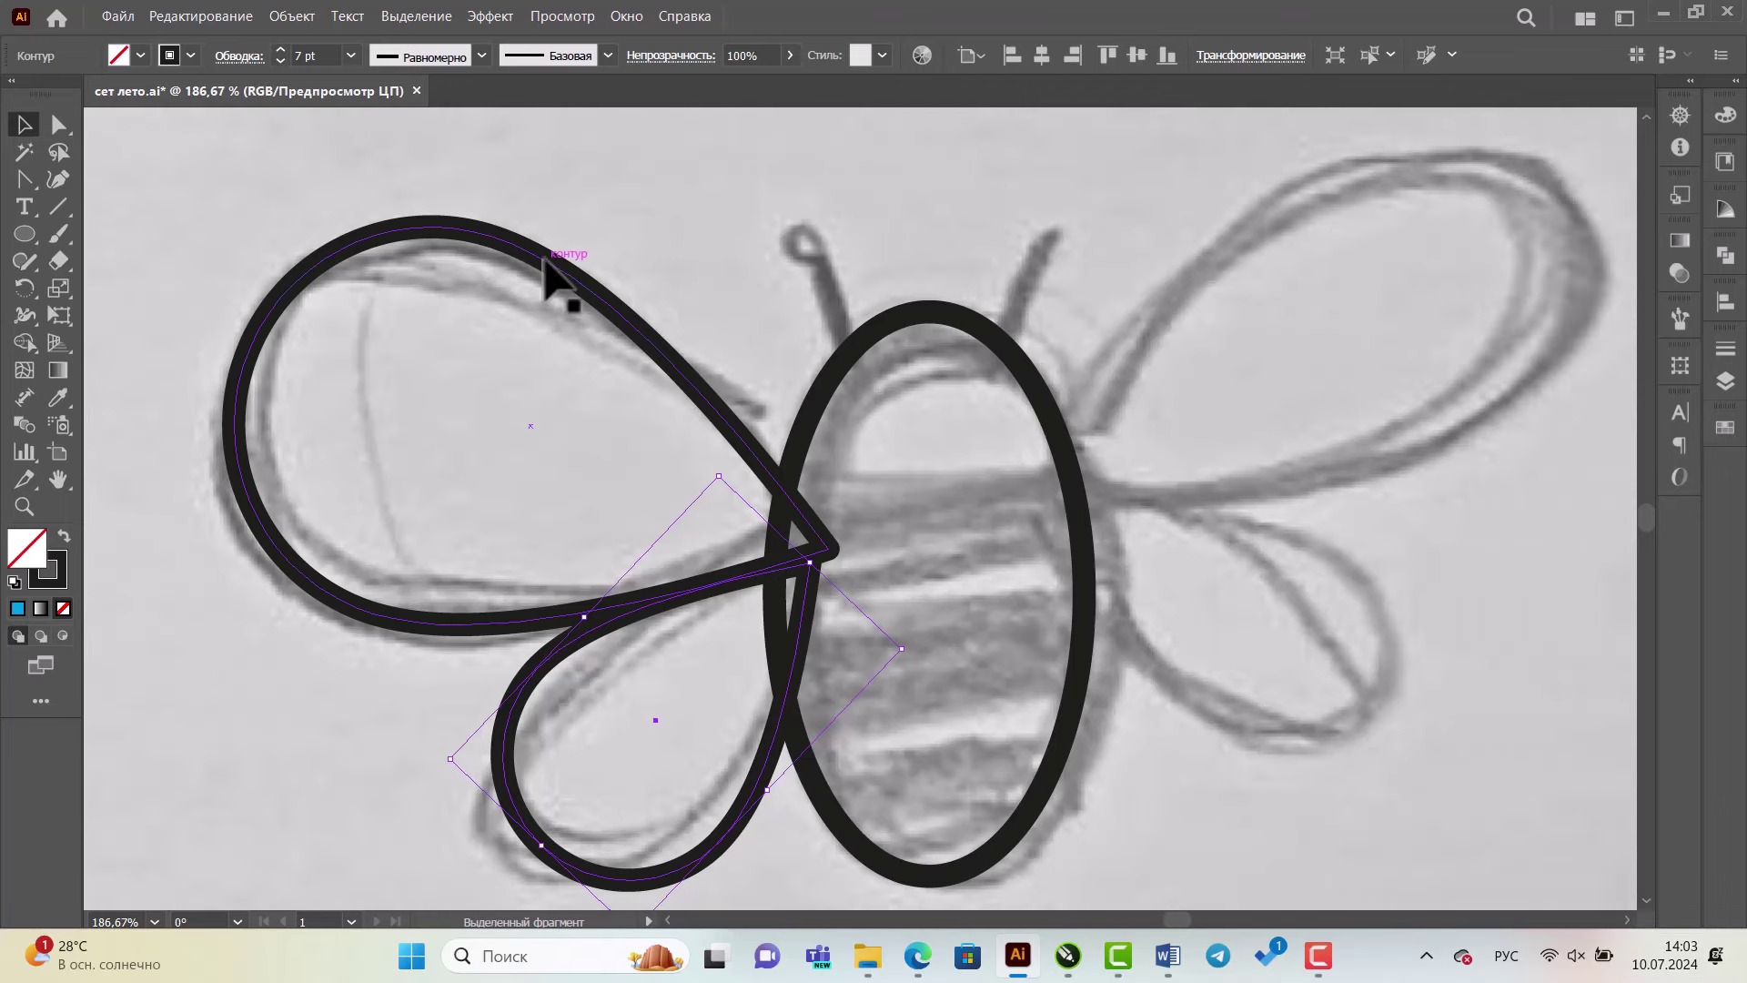
left_click(545, 259, "shift")
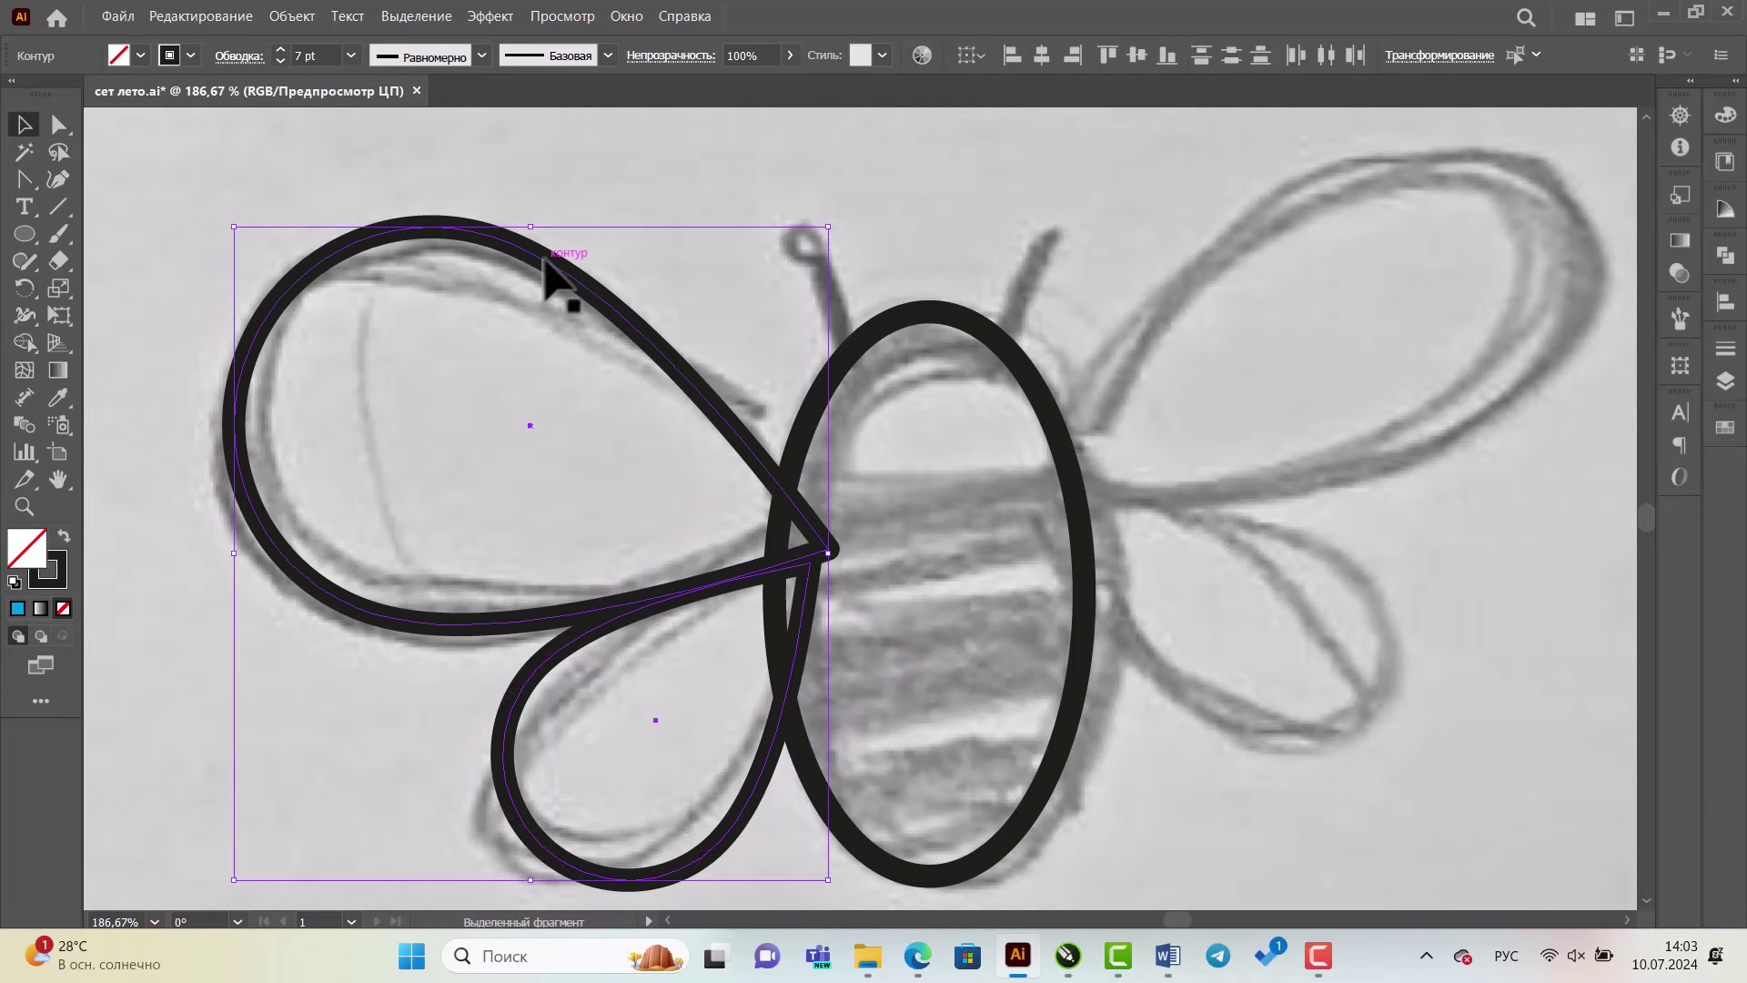
key("a")
key("ctrl+g")
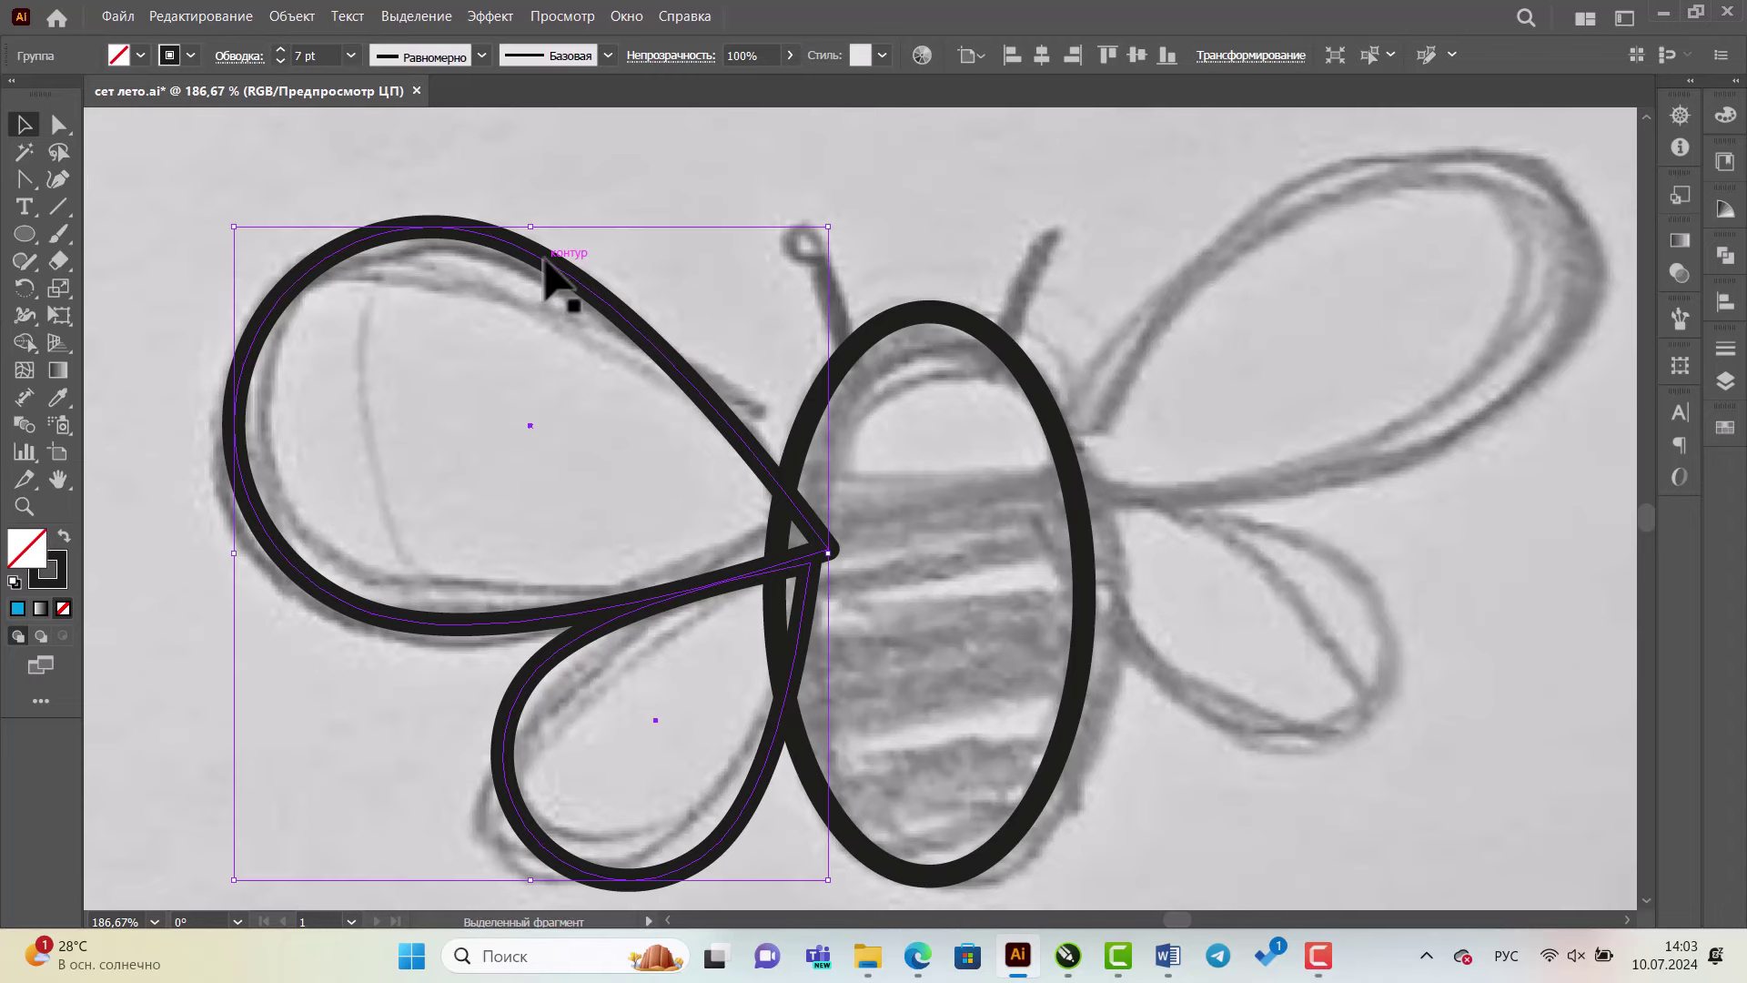
scroll(432, 262, "down", 1)
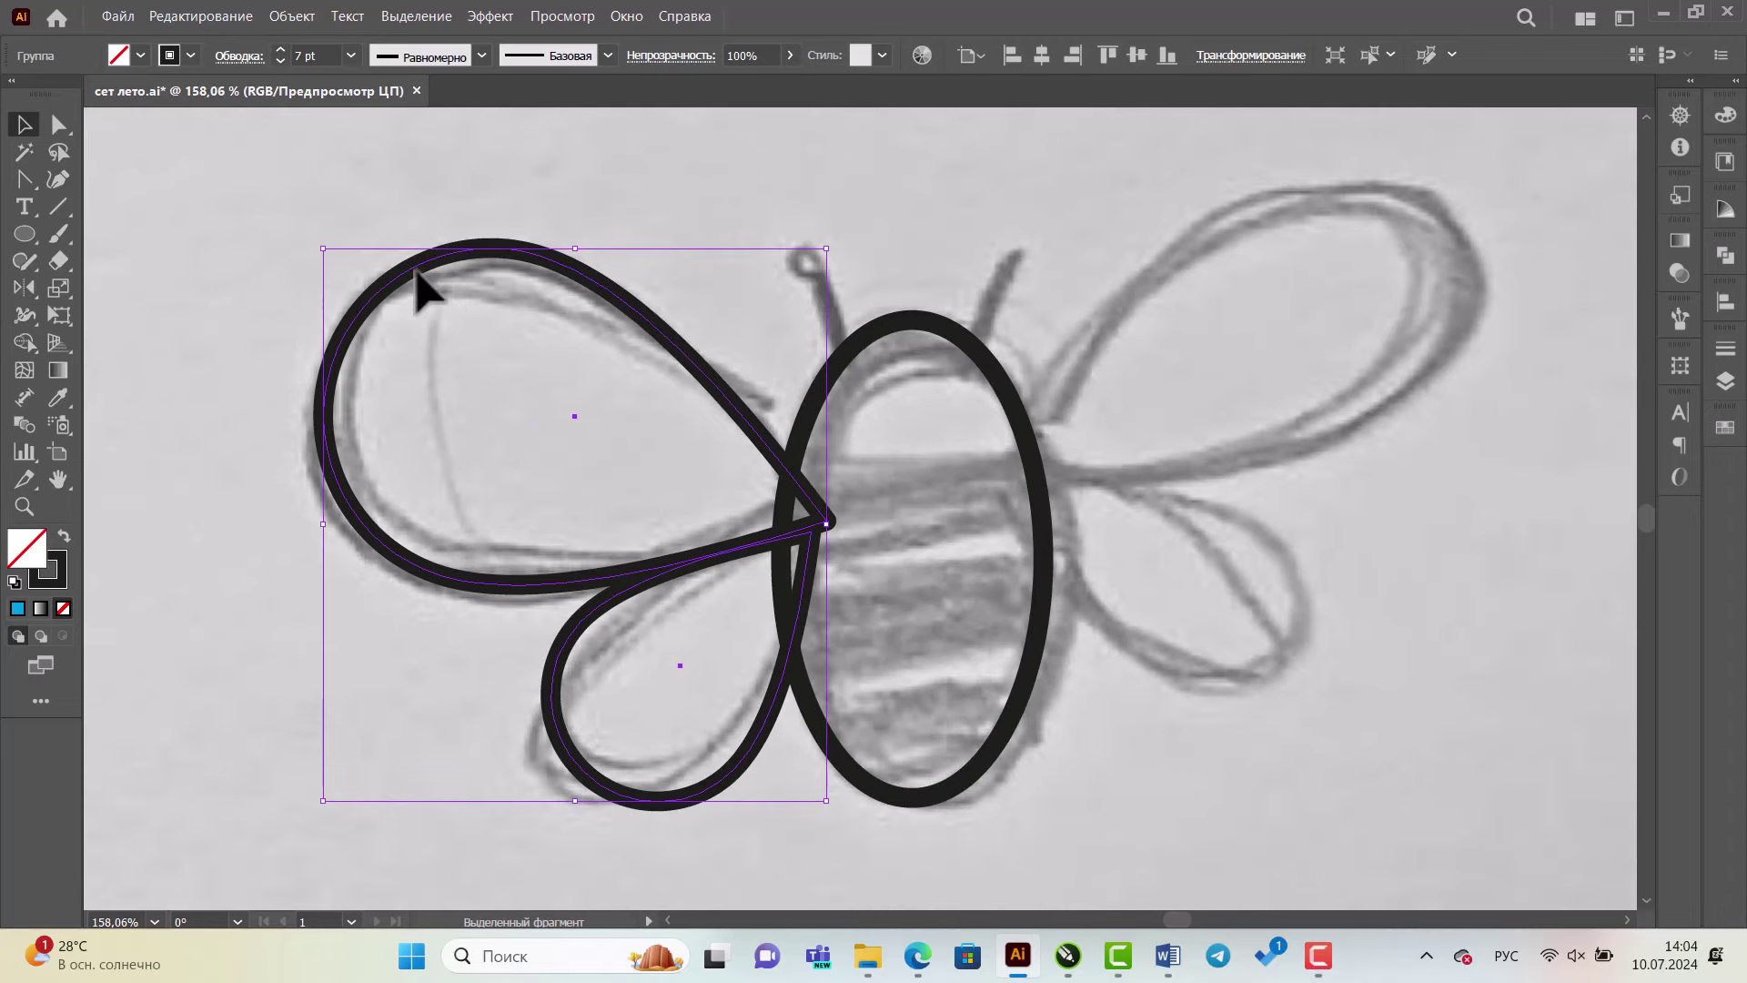
- Reflect a vertical copy of the wing group and move it to the body's right side
right_click(417, 273)
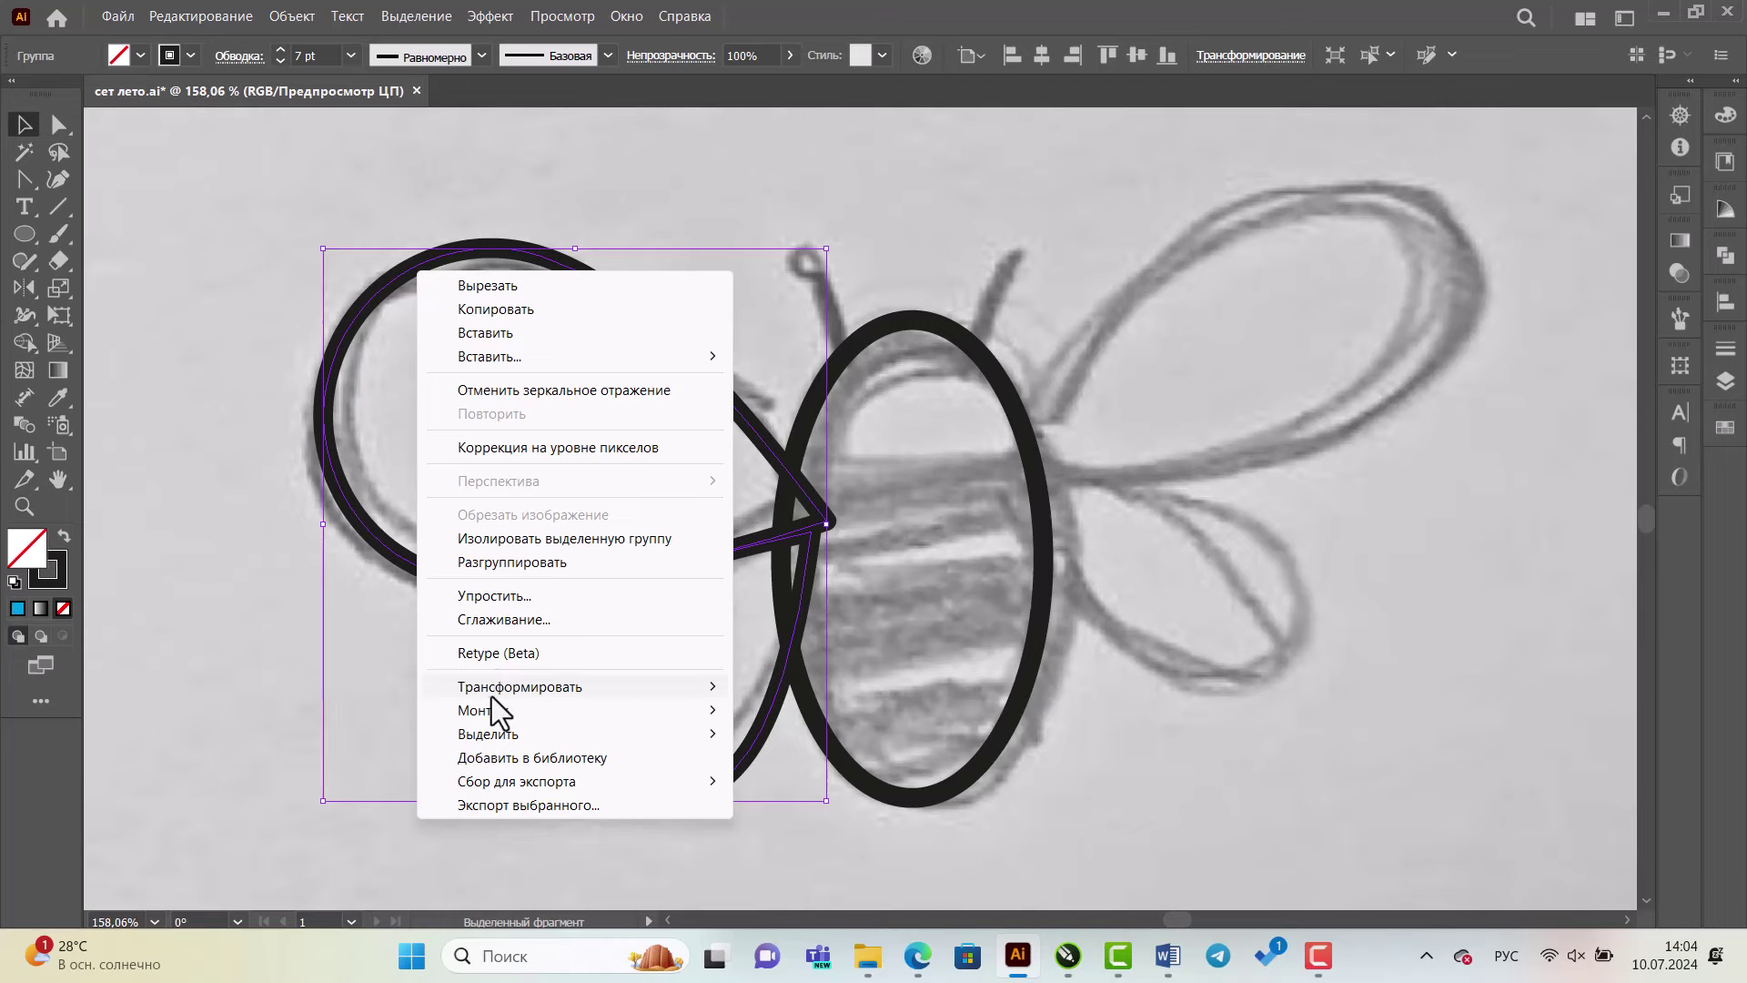
mouse_move(519, 686)
left_click(885, 772)
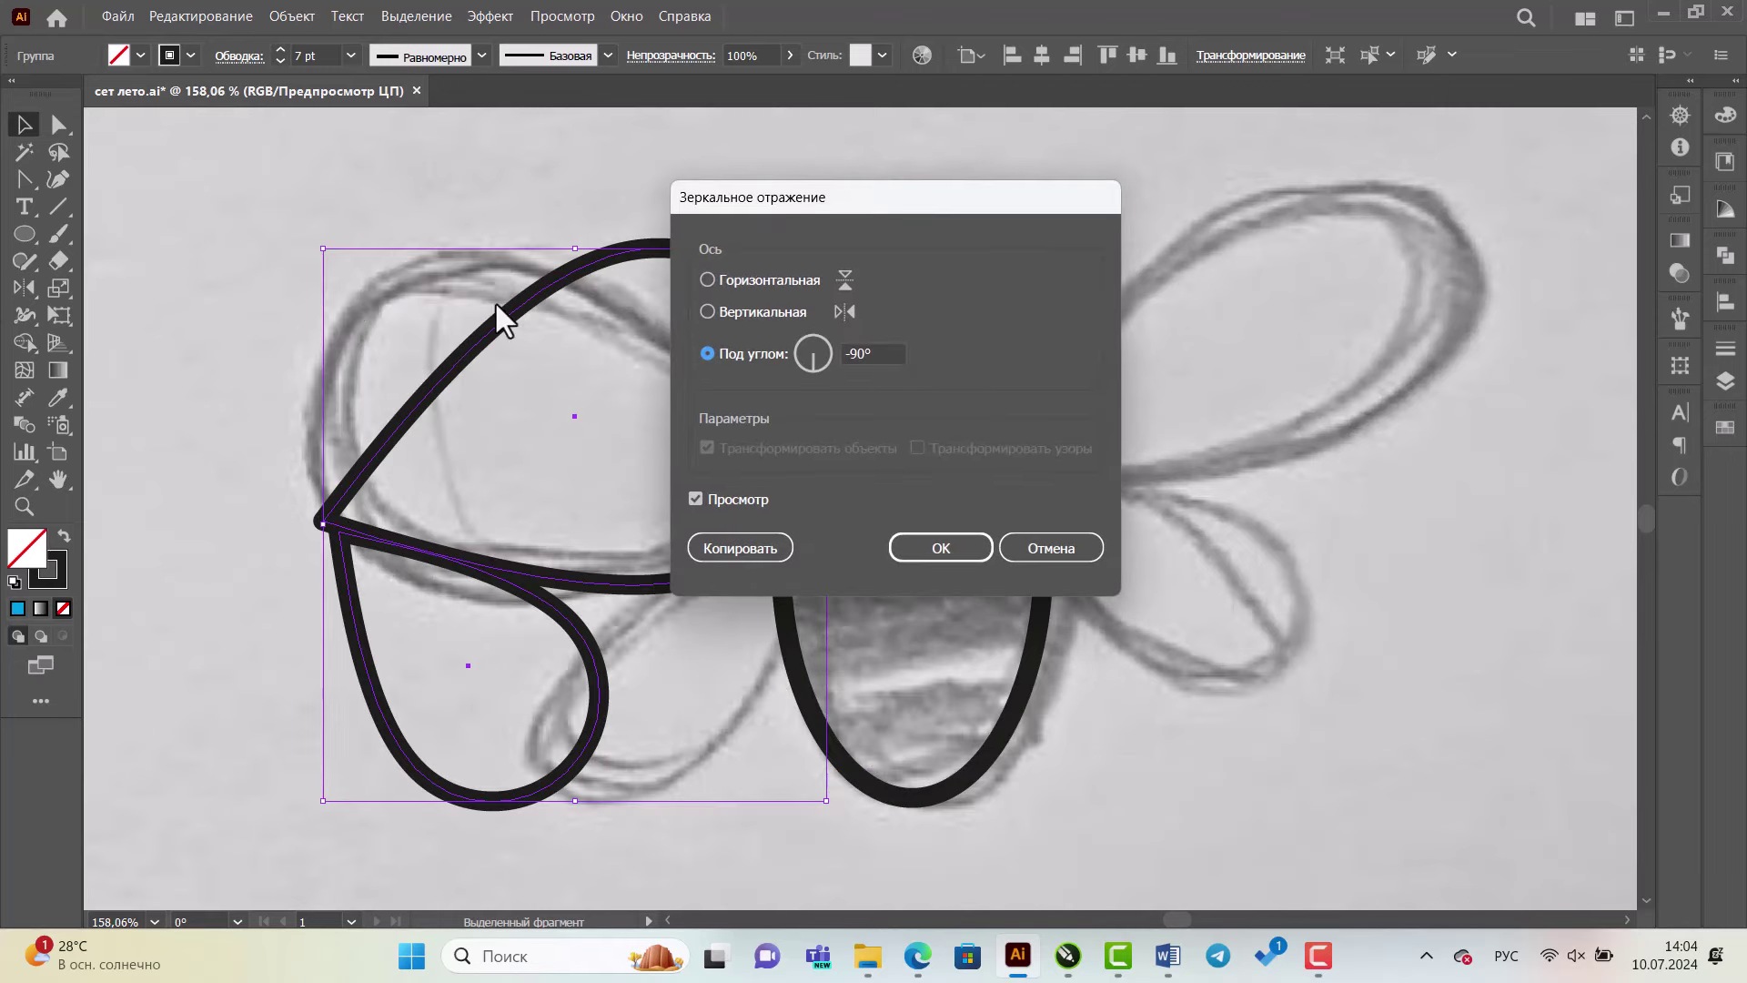
left_click(708, 312)
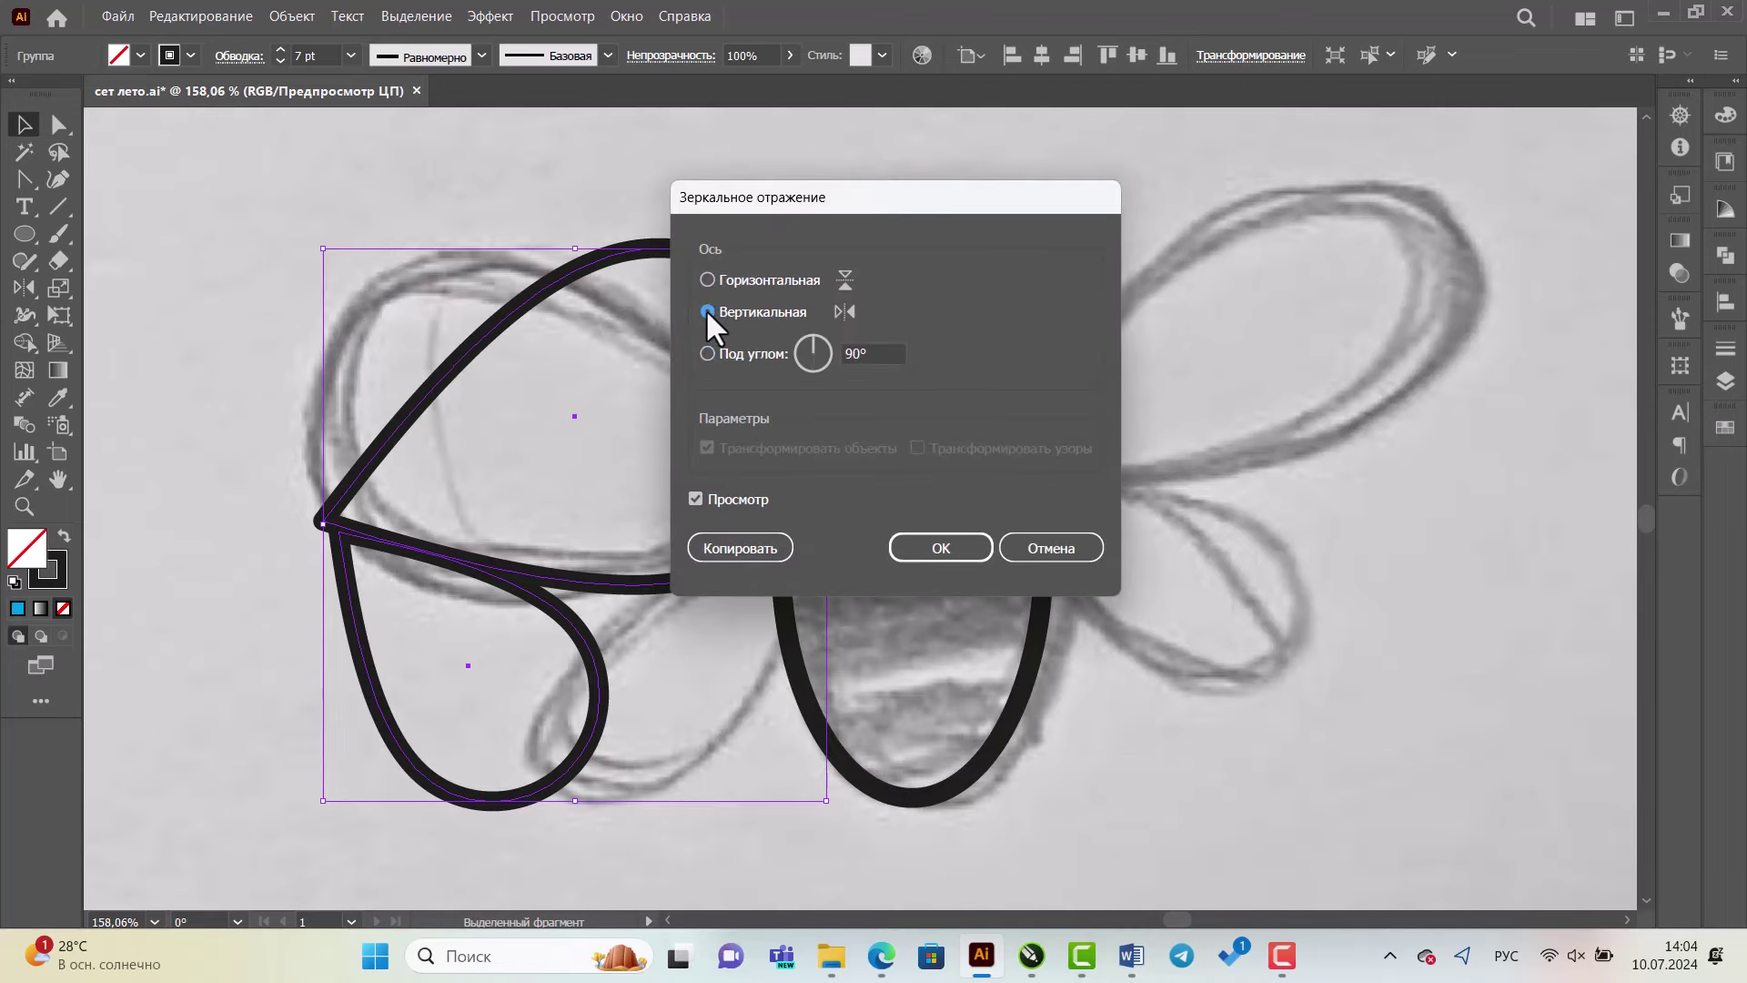
left_click(741, 548)
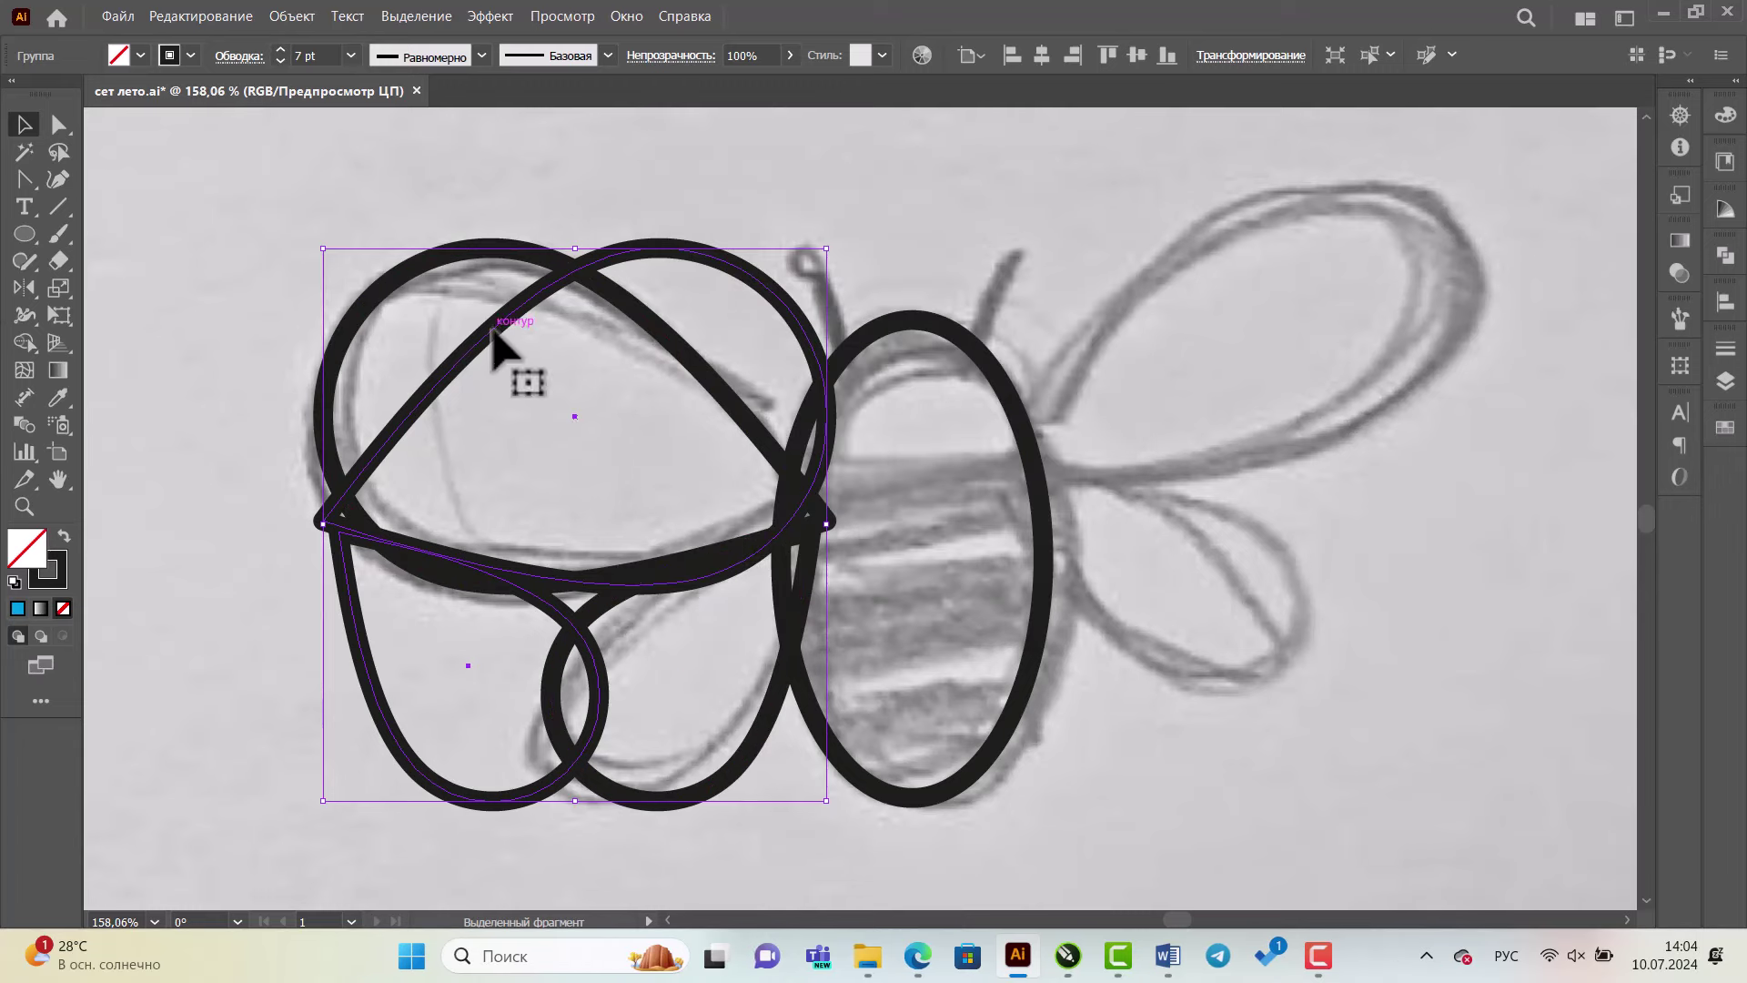
left_click(681, 216)
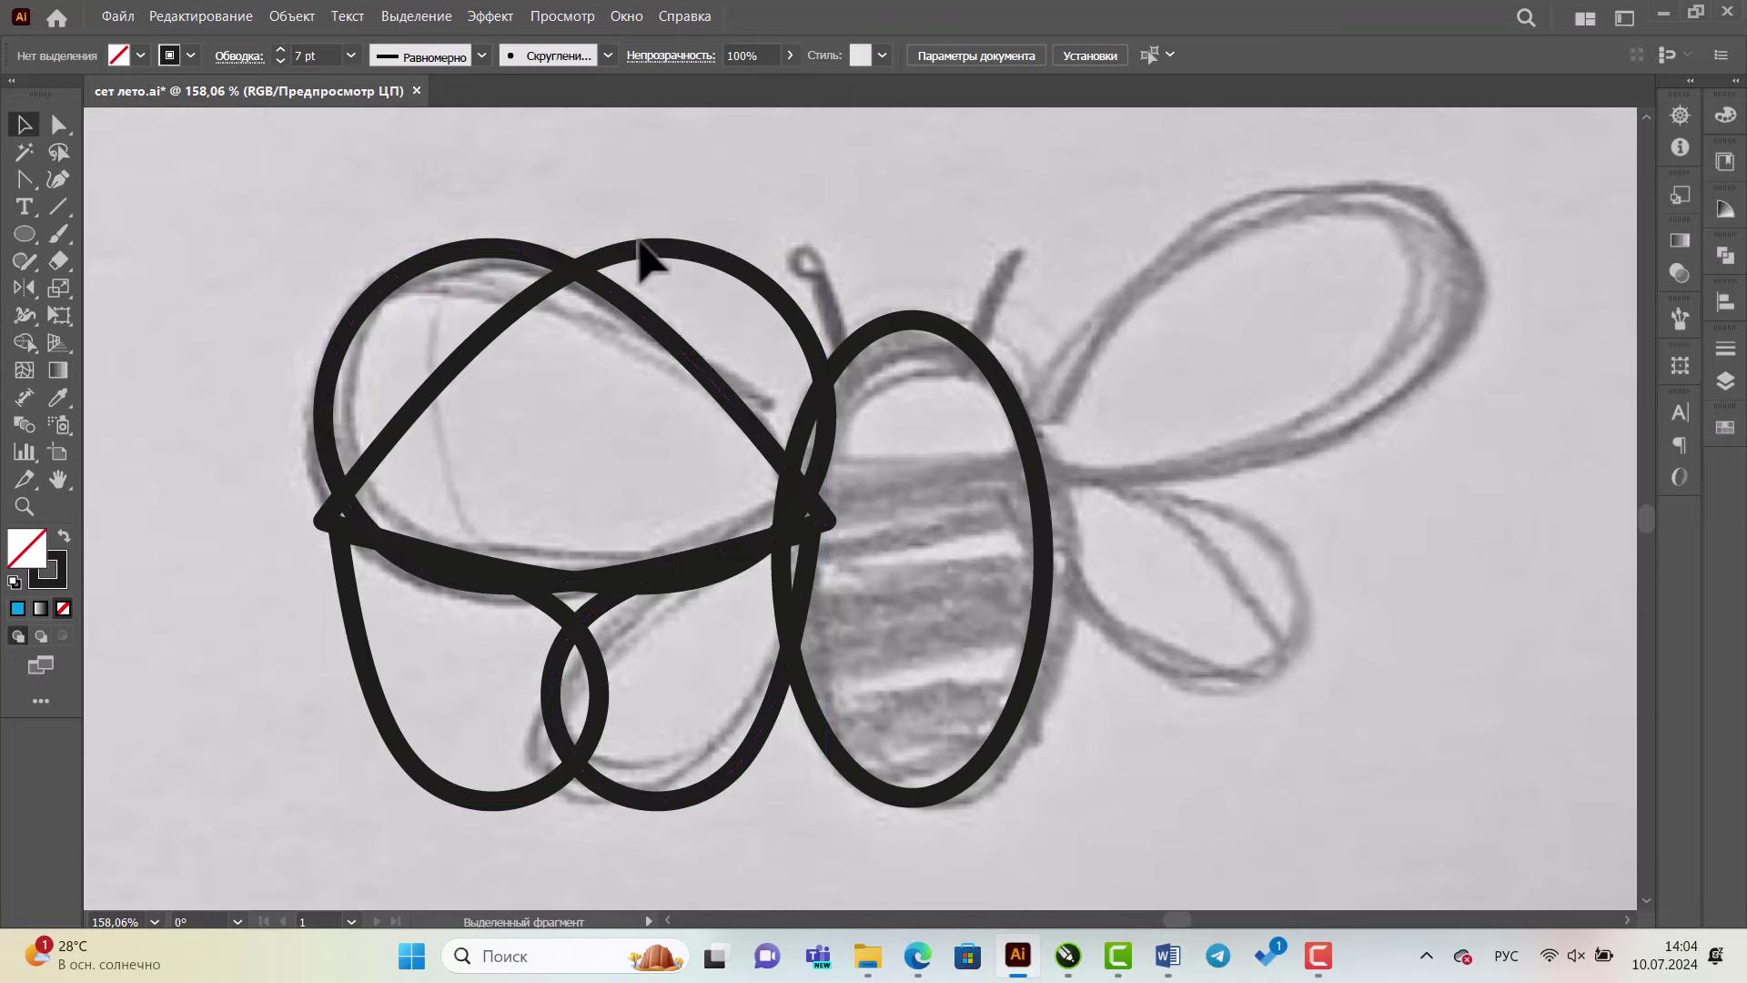
left_click(647, 263)
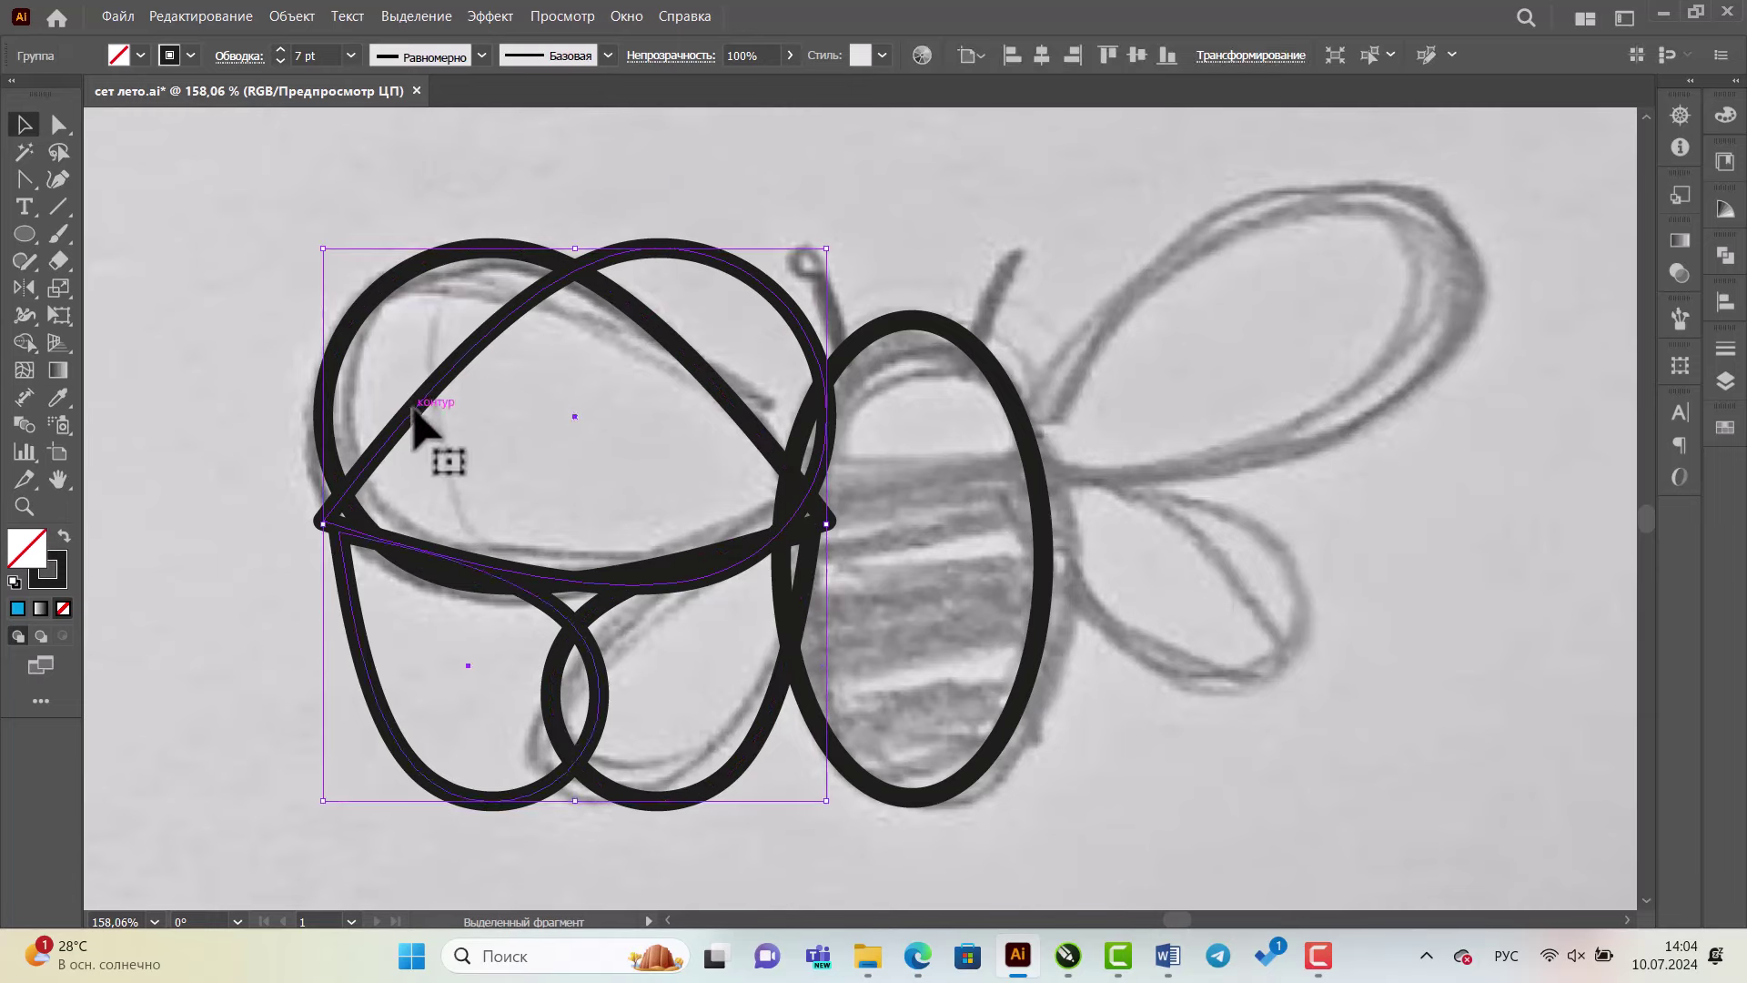
left_click_drag(414, 409, 1100, 401)
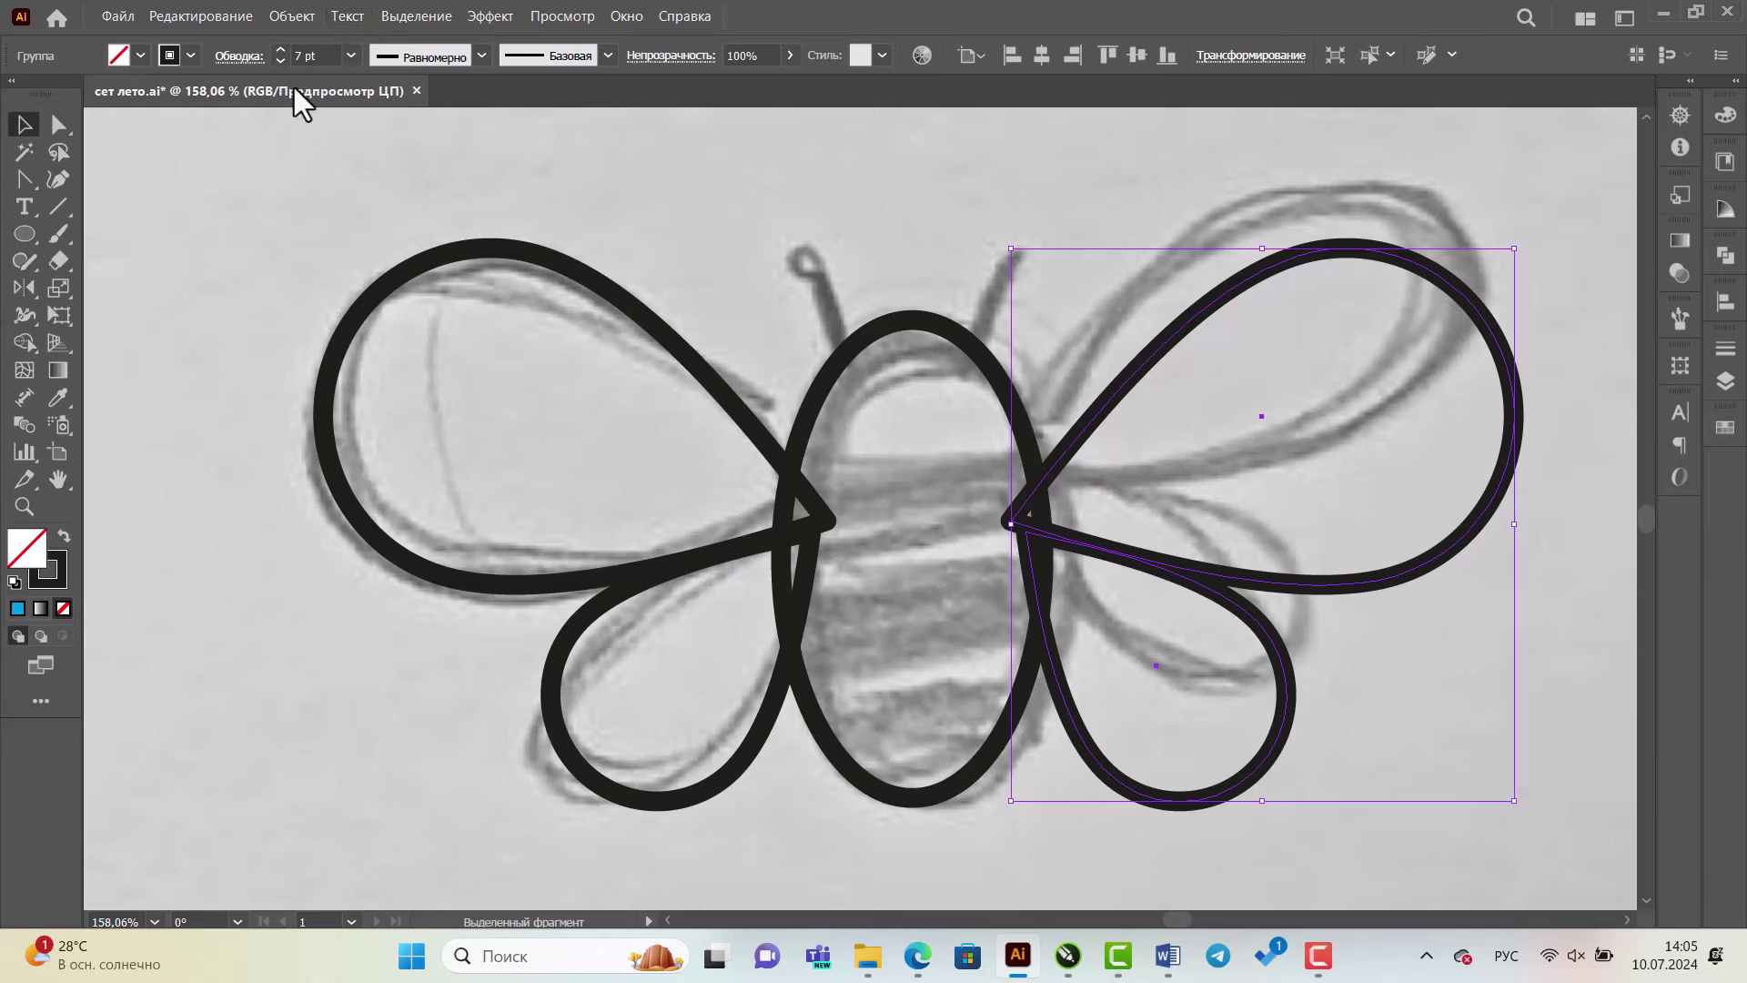
- Select both wing pairs and the oval body and align them with Horizontal Align Center
left_click(439, 258, "shift")
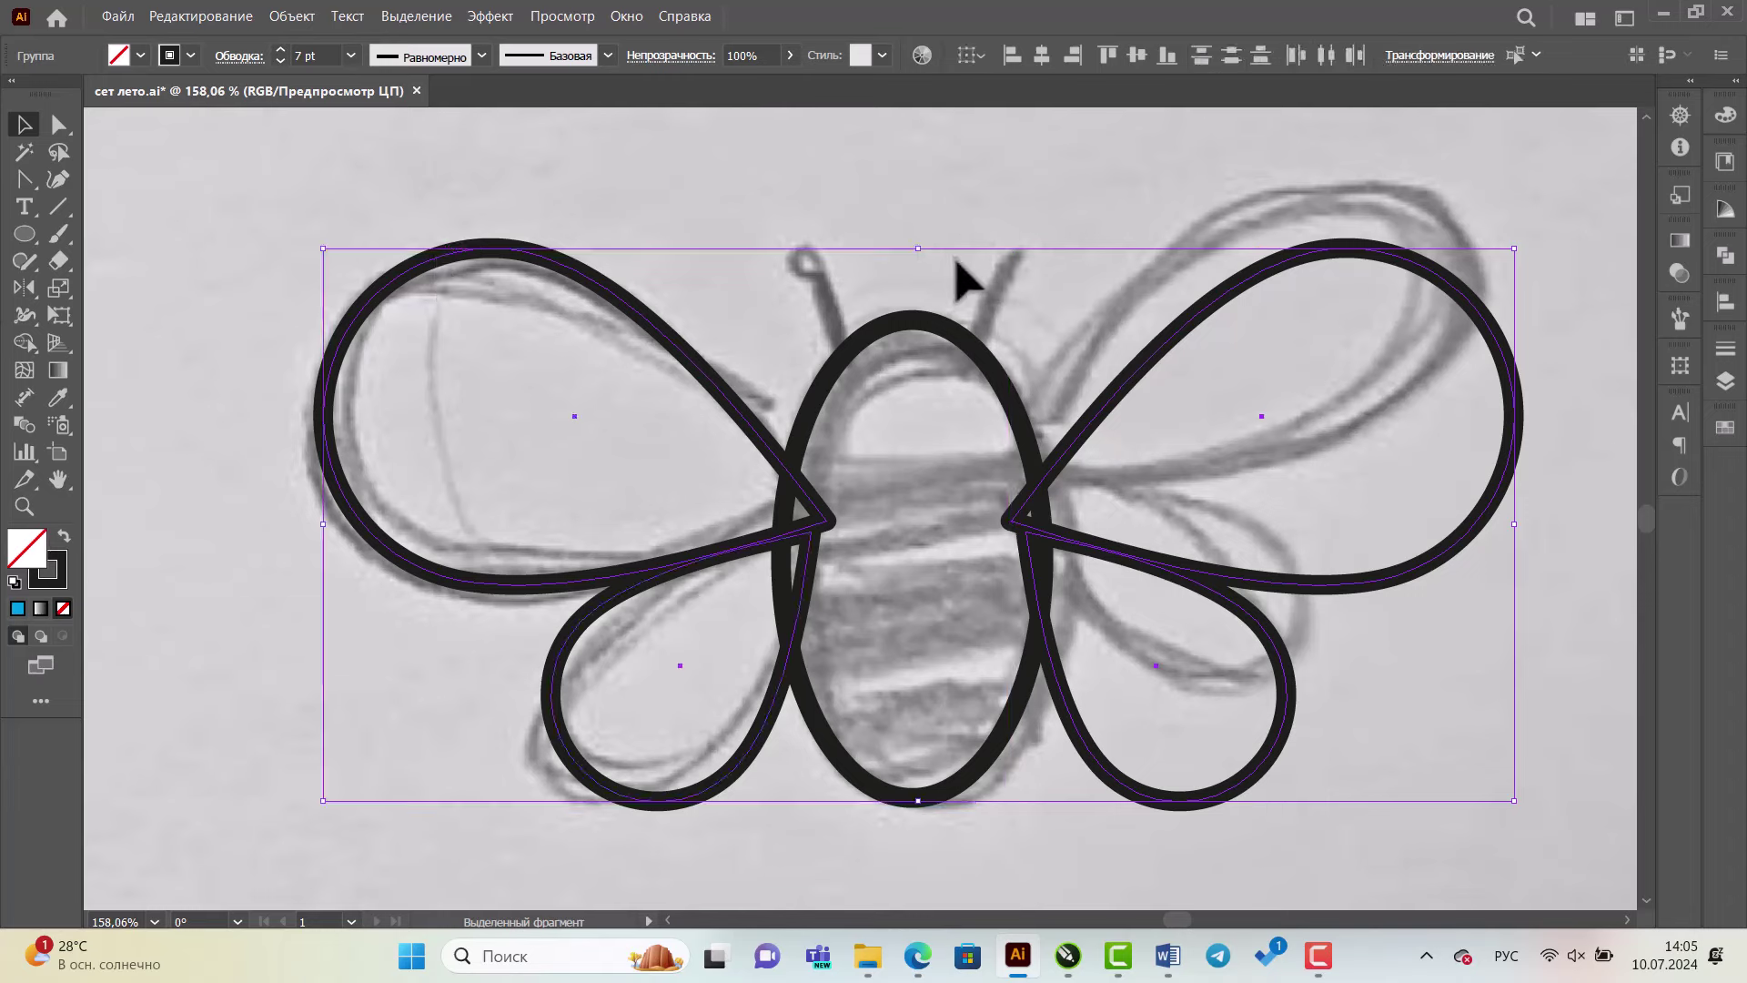
key("a")
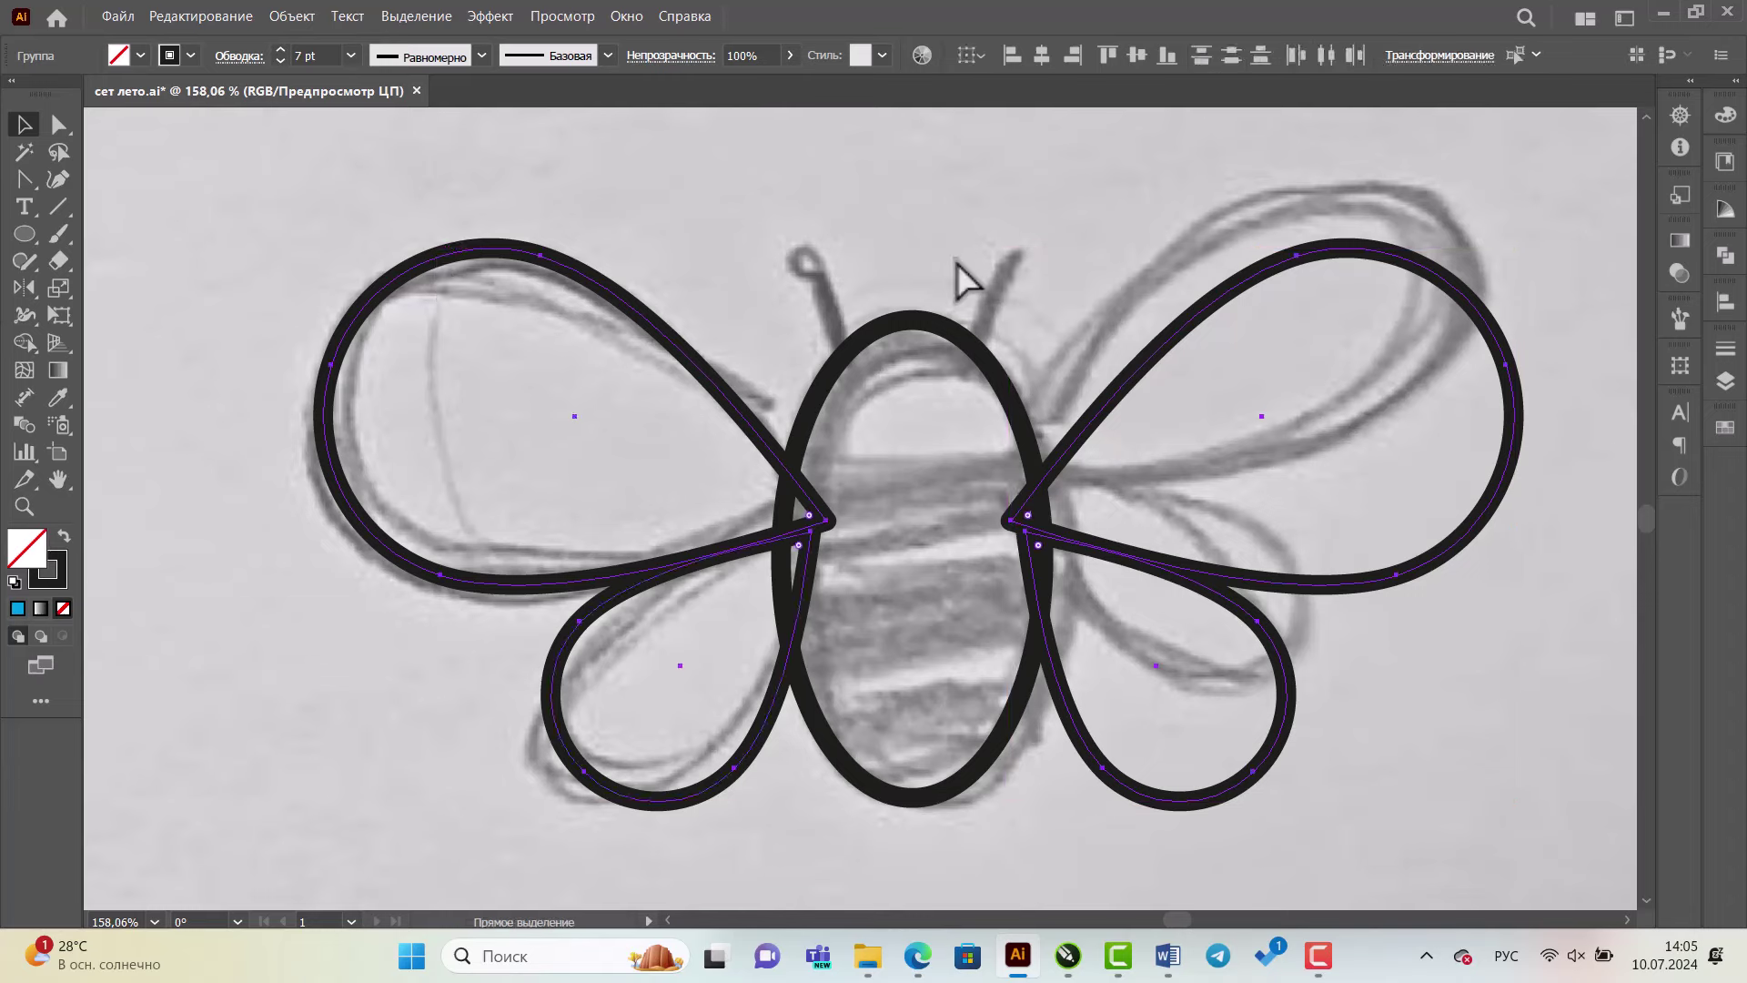
key("v")
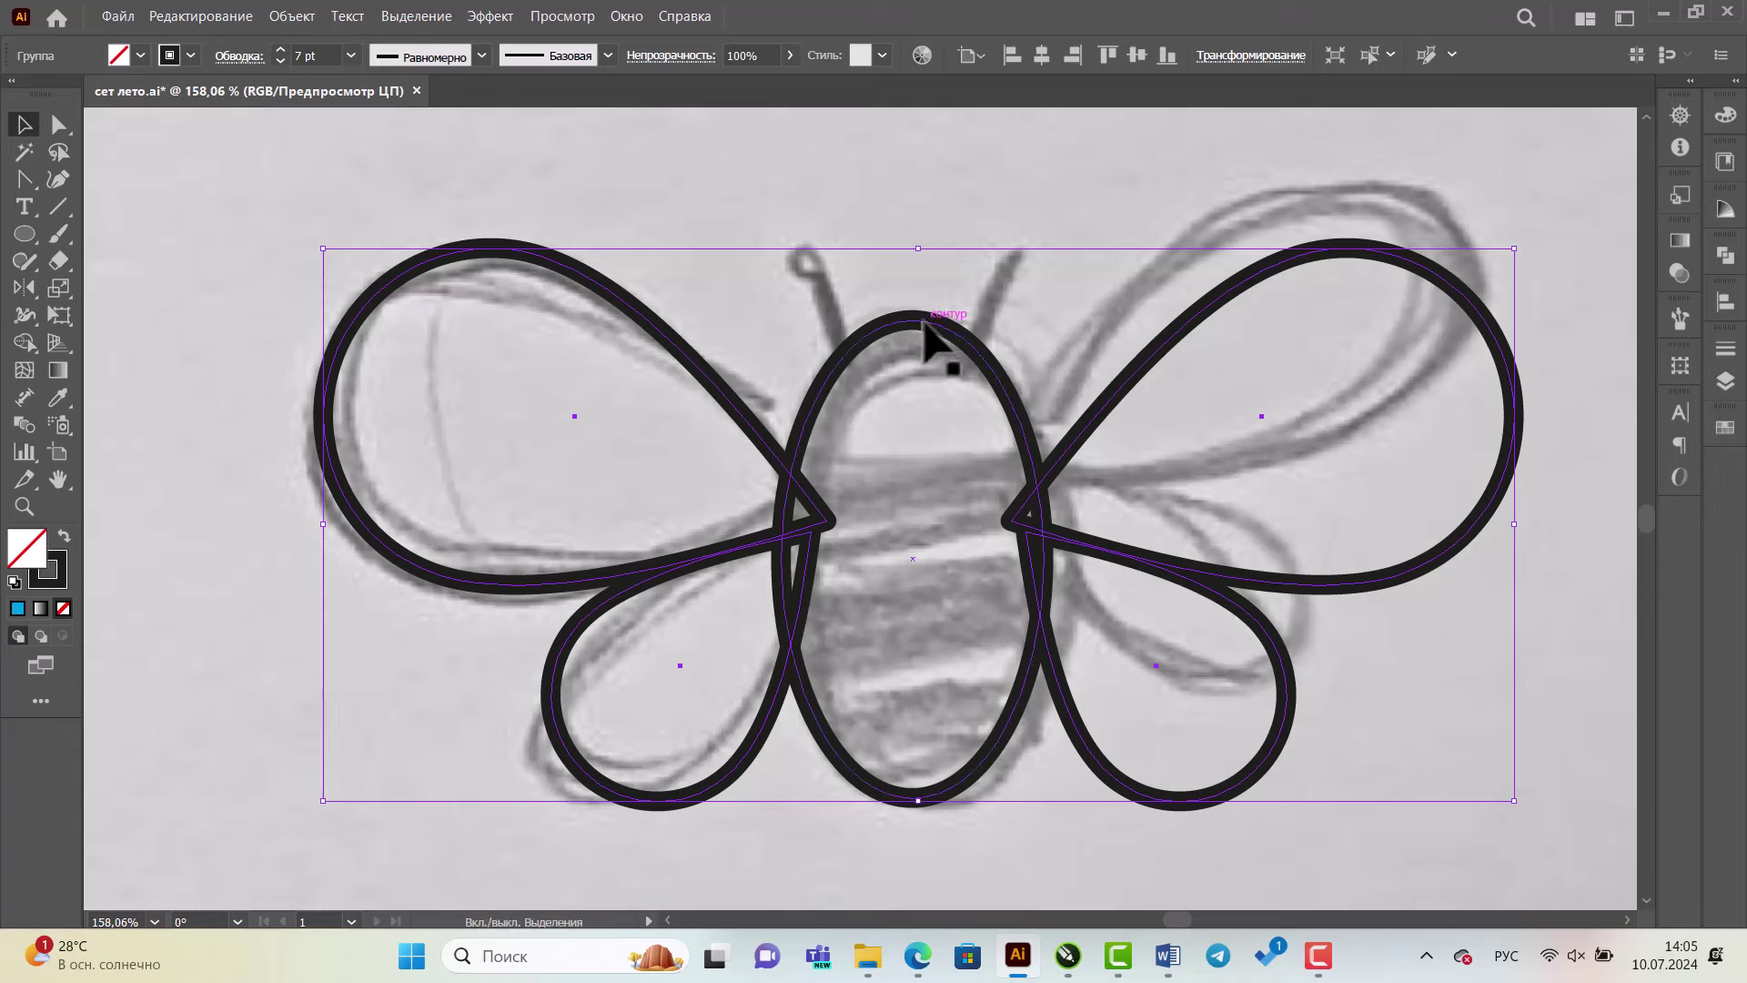
left_click(924, 323, "shift")
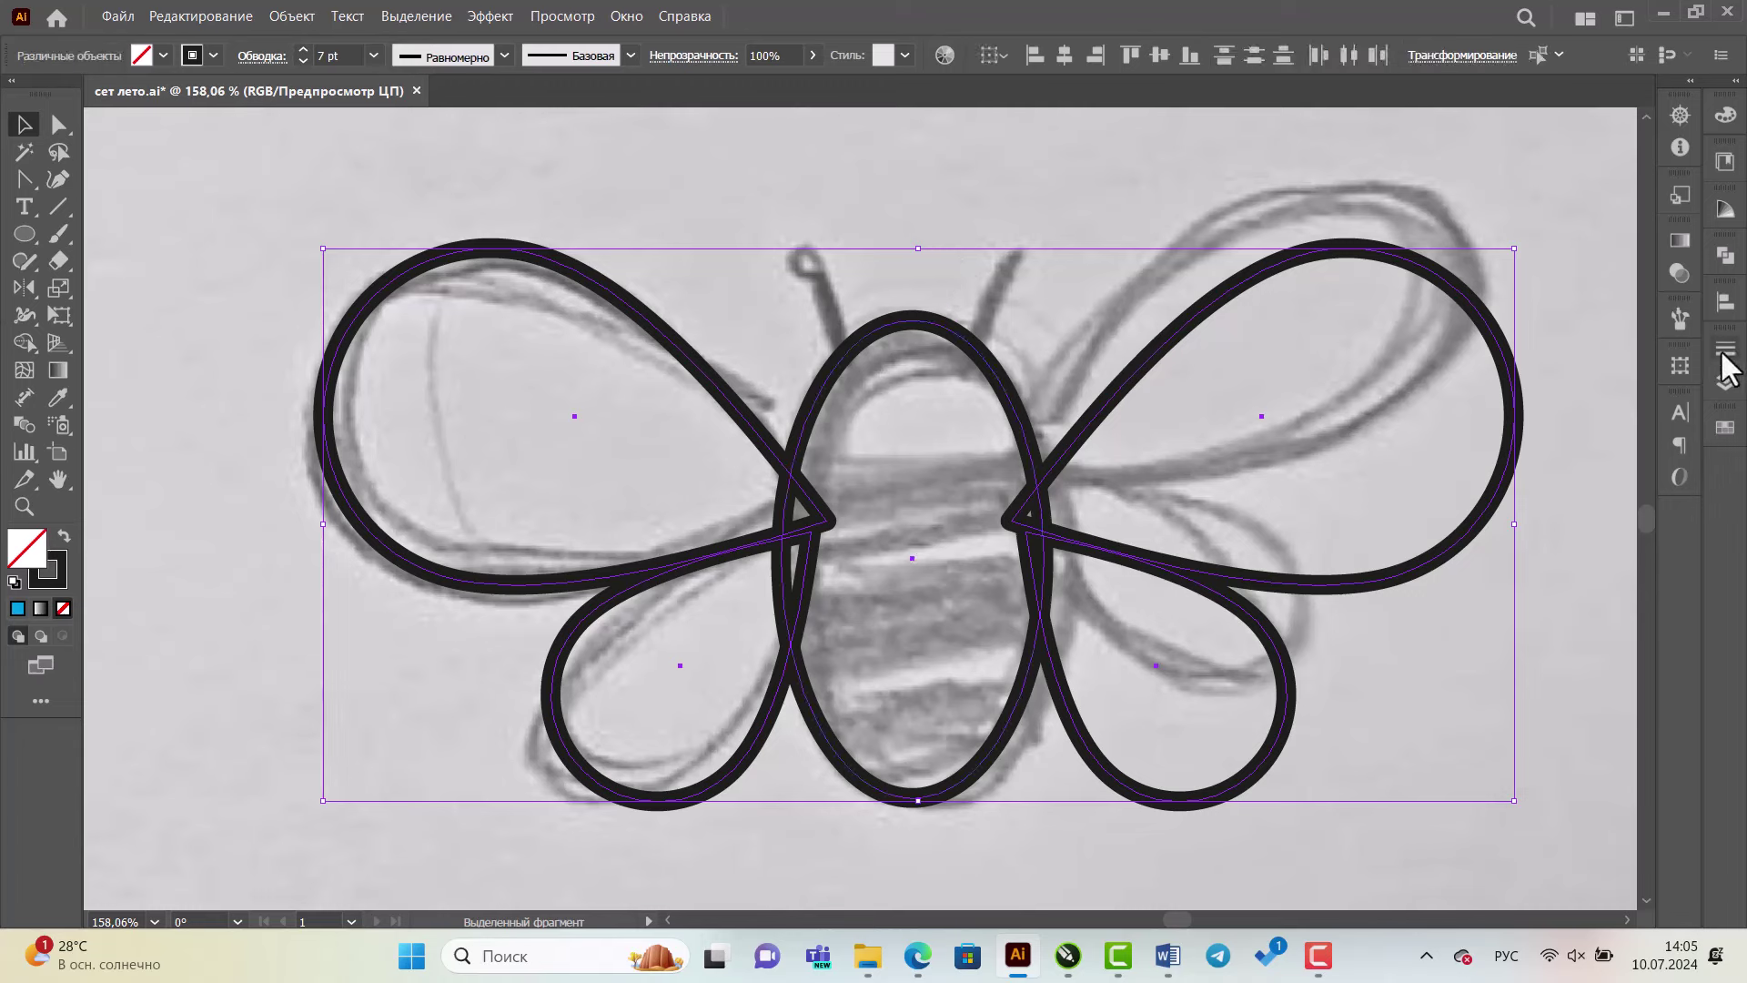
left_click(1723, 302)
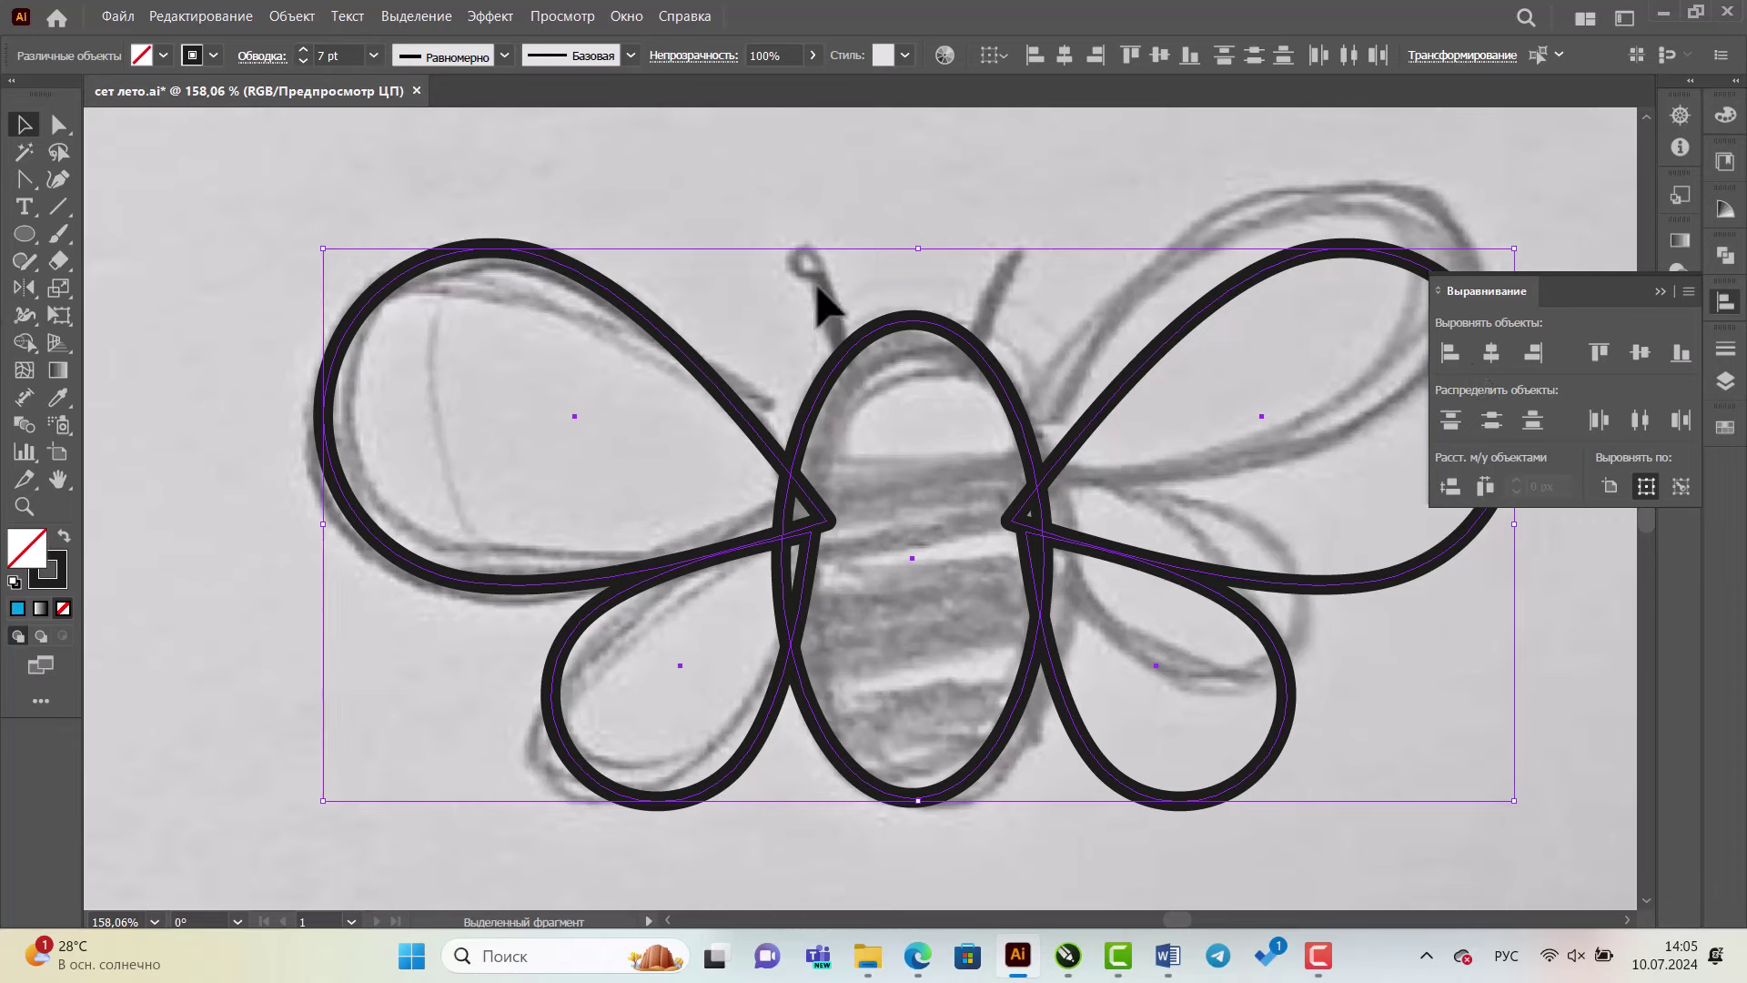
left_click(1493, 352)
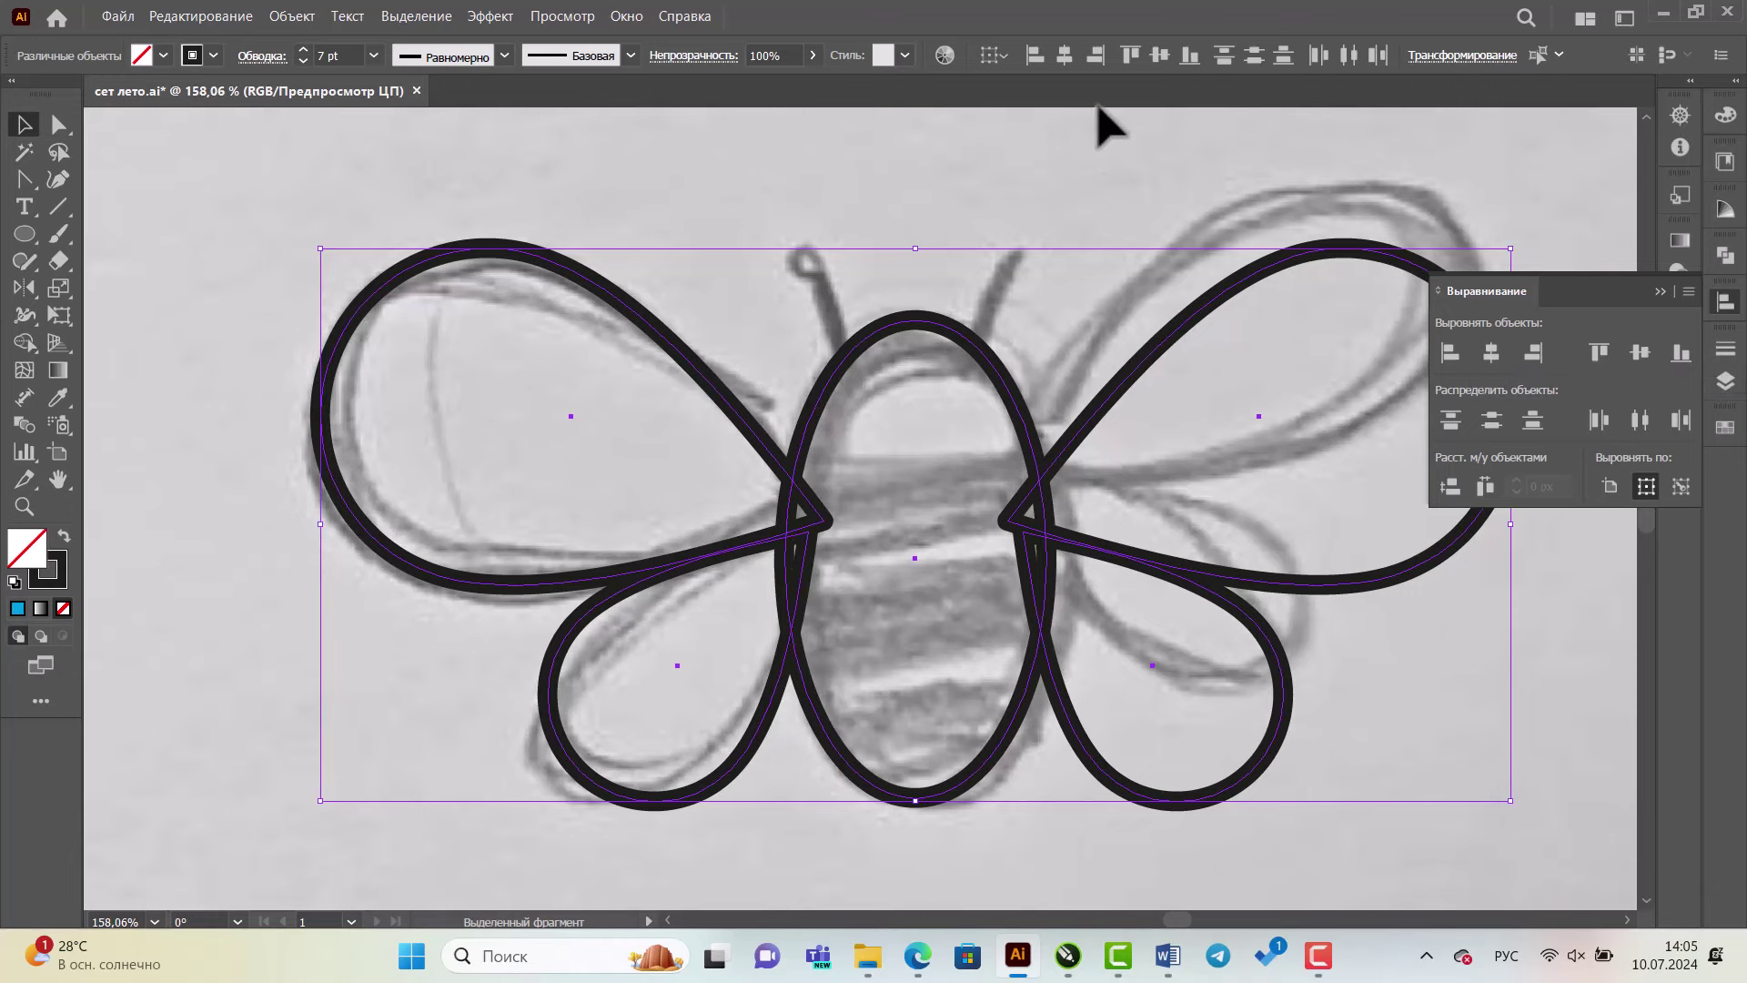
left_click(1187, 546)
- Draw a straight antenna line from the left antenna tip down to the body, then zoom in
left_click(58, 206)
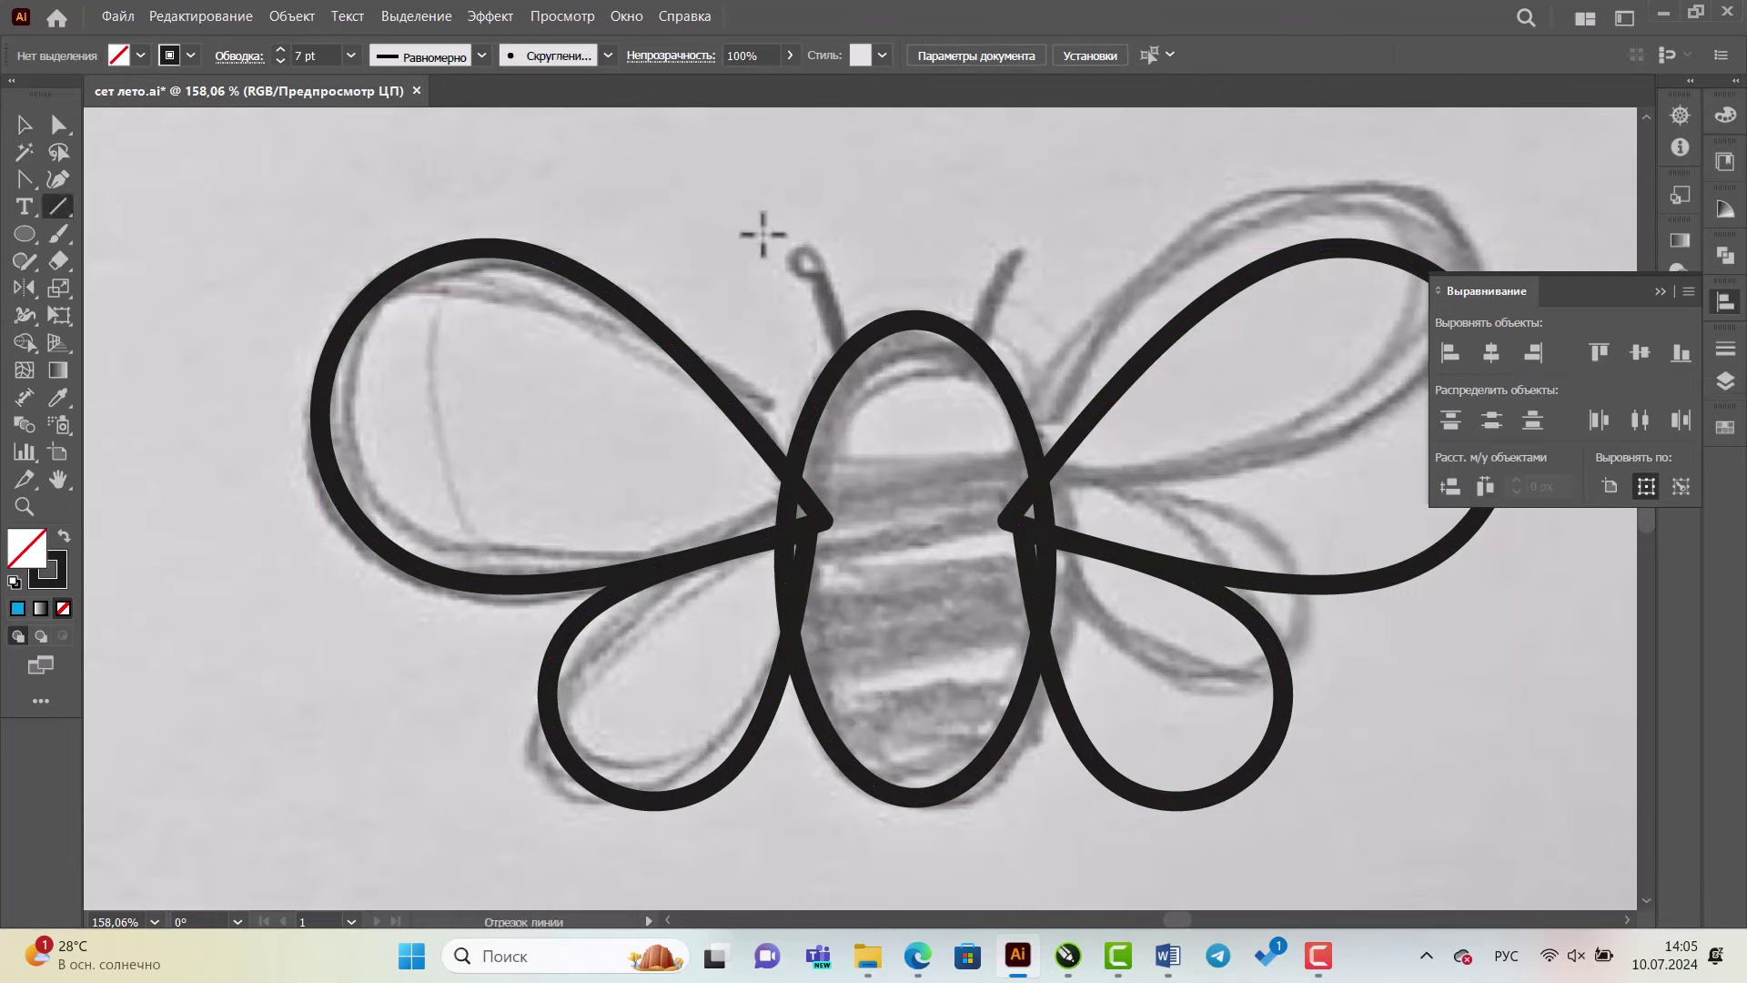
left_click_drag(798, 249, 847, 364)
left_click(24, 506)
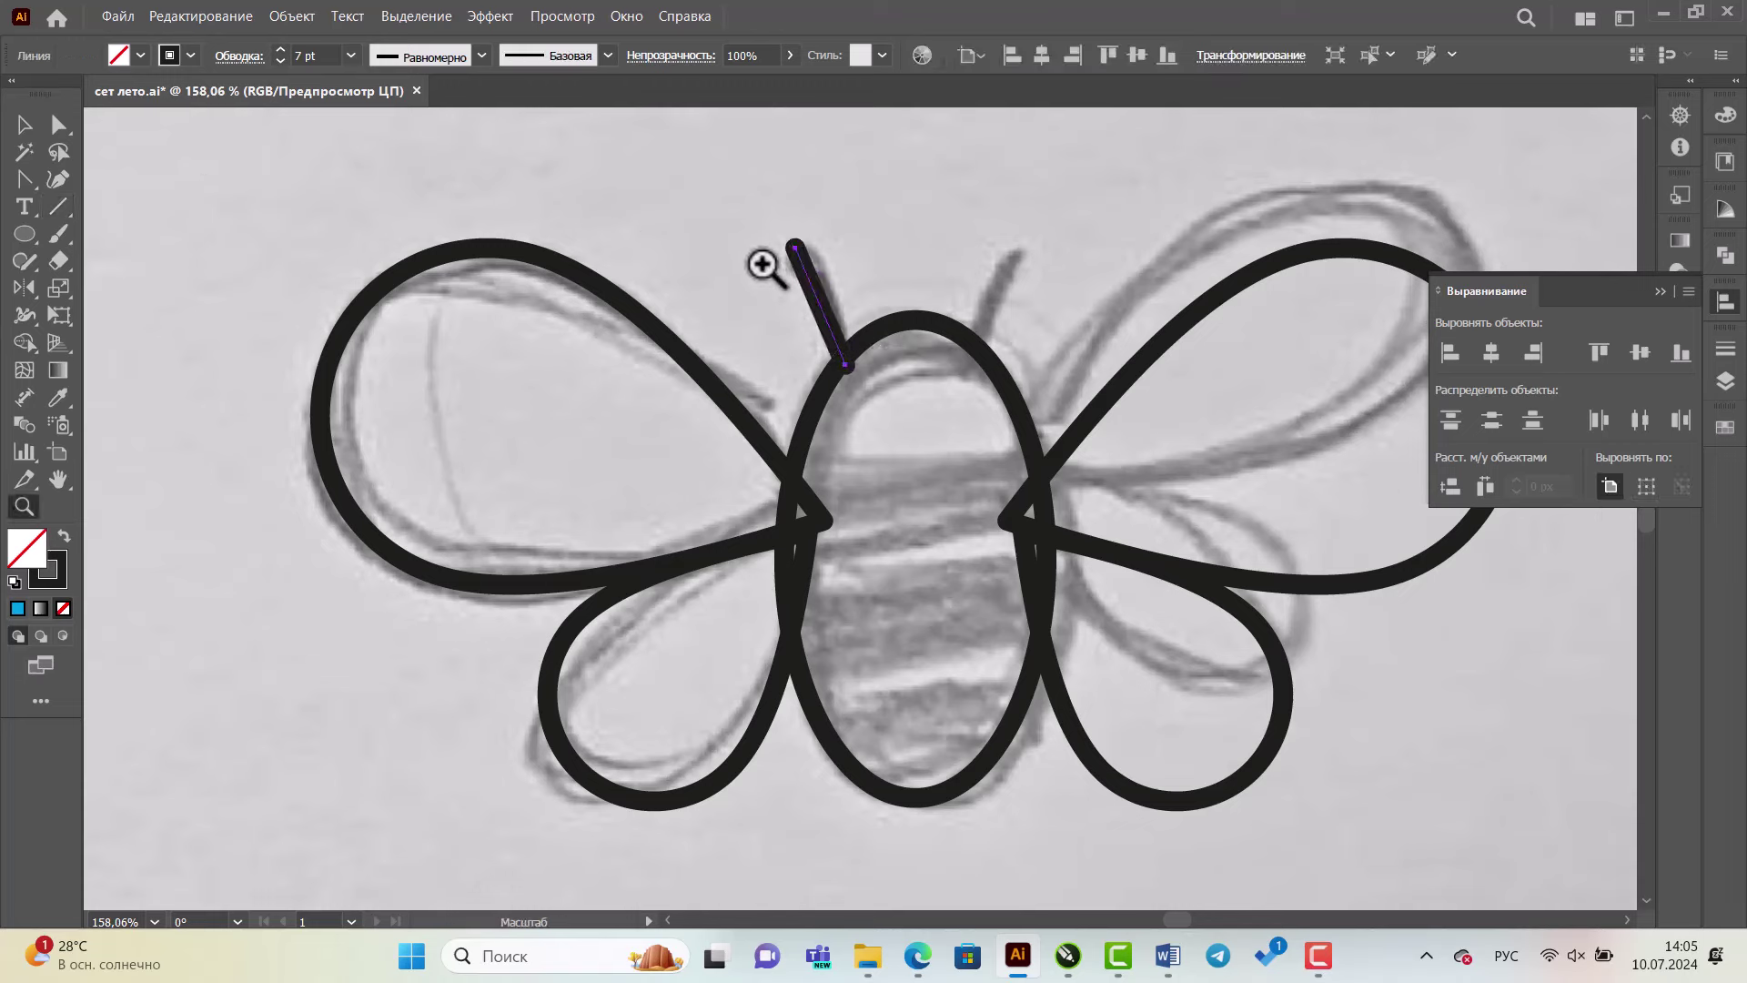
left_click_drag(768, 265, 721, 343)
left_click(58, 123)
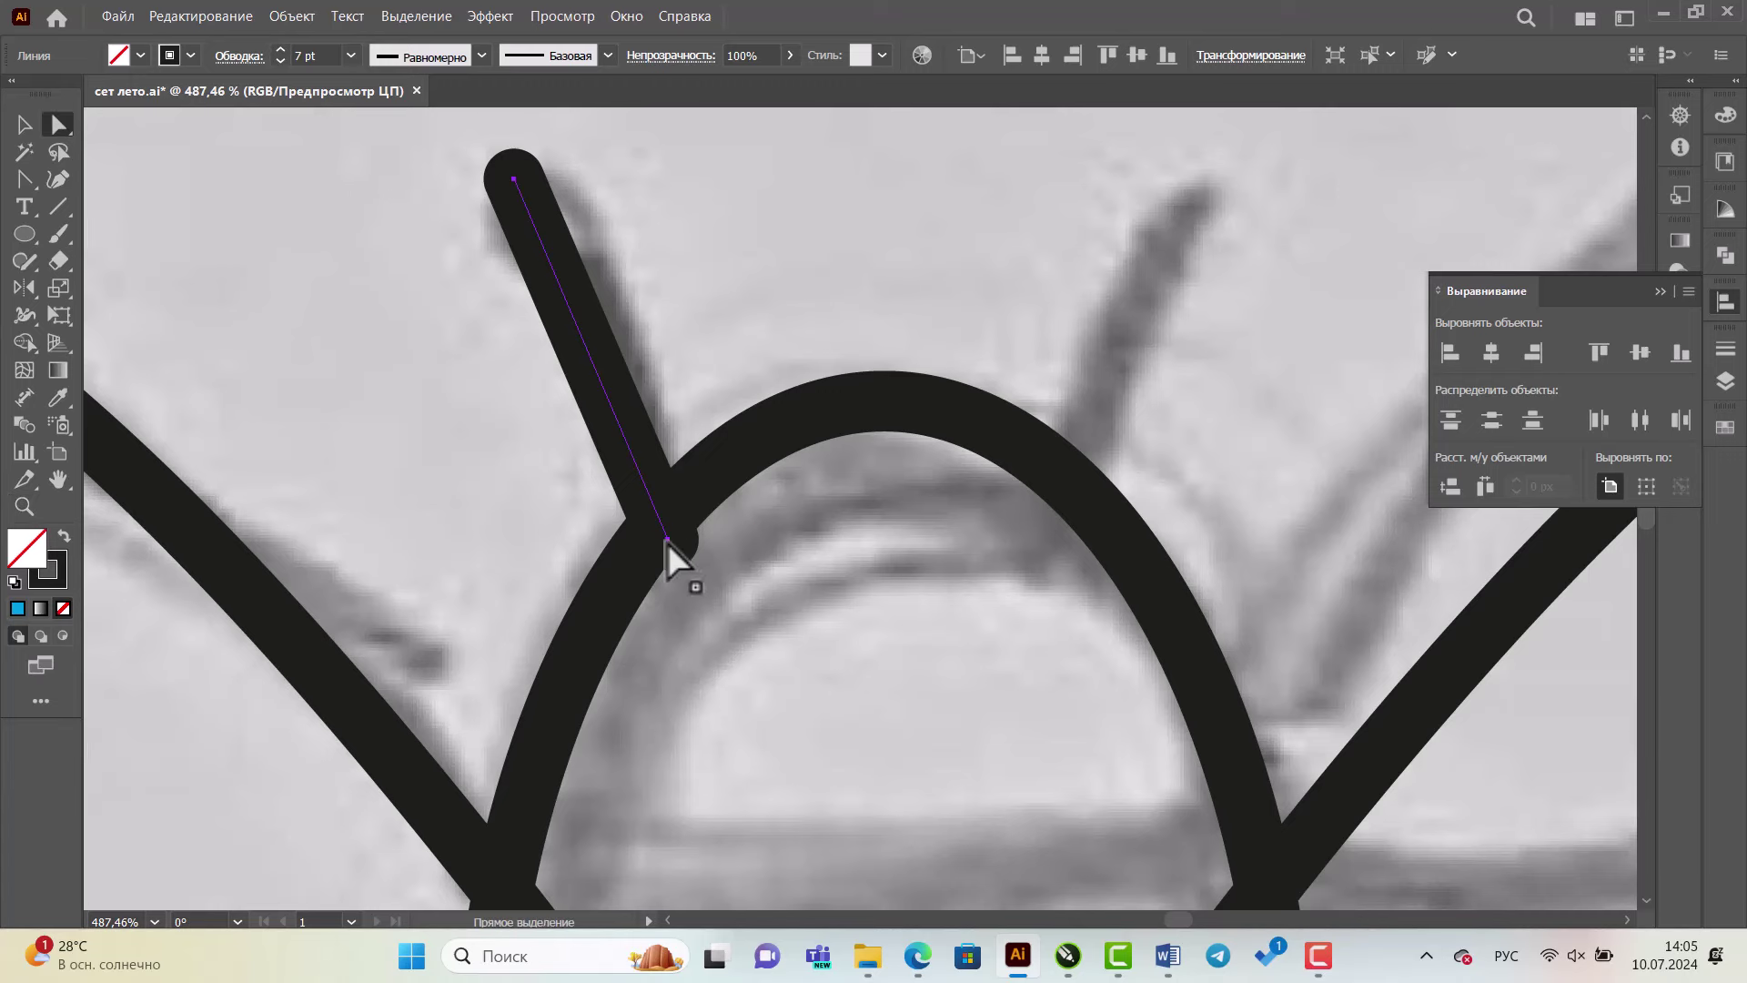
- Fit the antenna's lower end onto the body, then move a mirrored copy onto the right antenna
left_click_drag(668, 543, 663, 521)
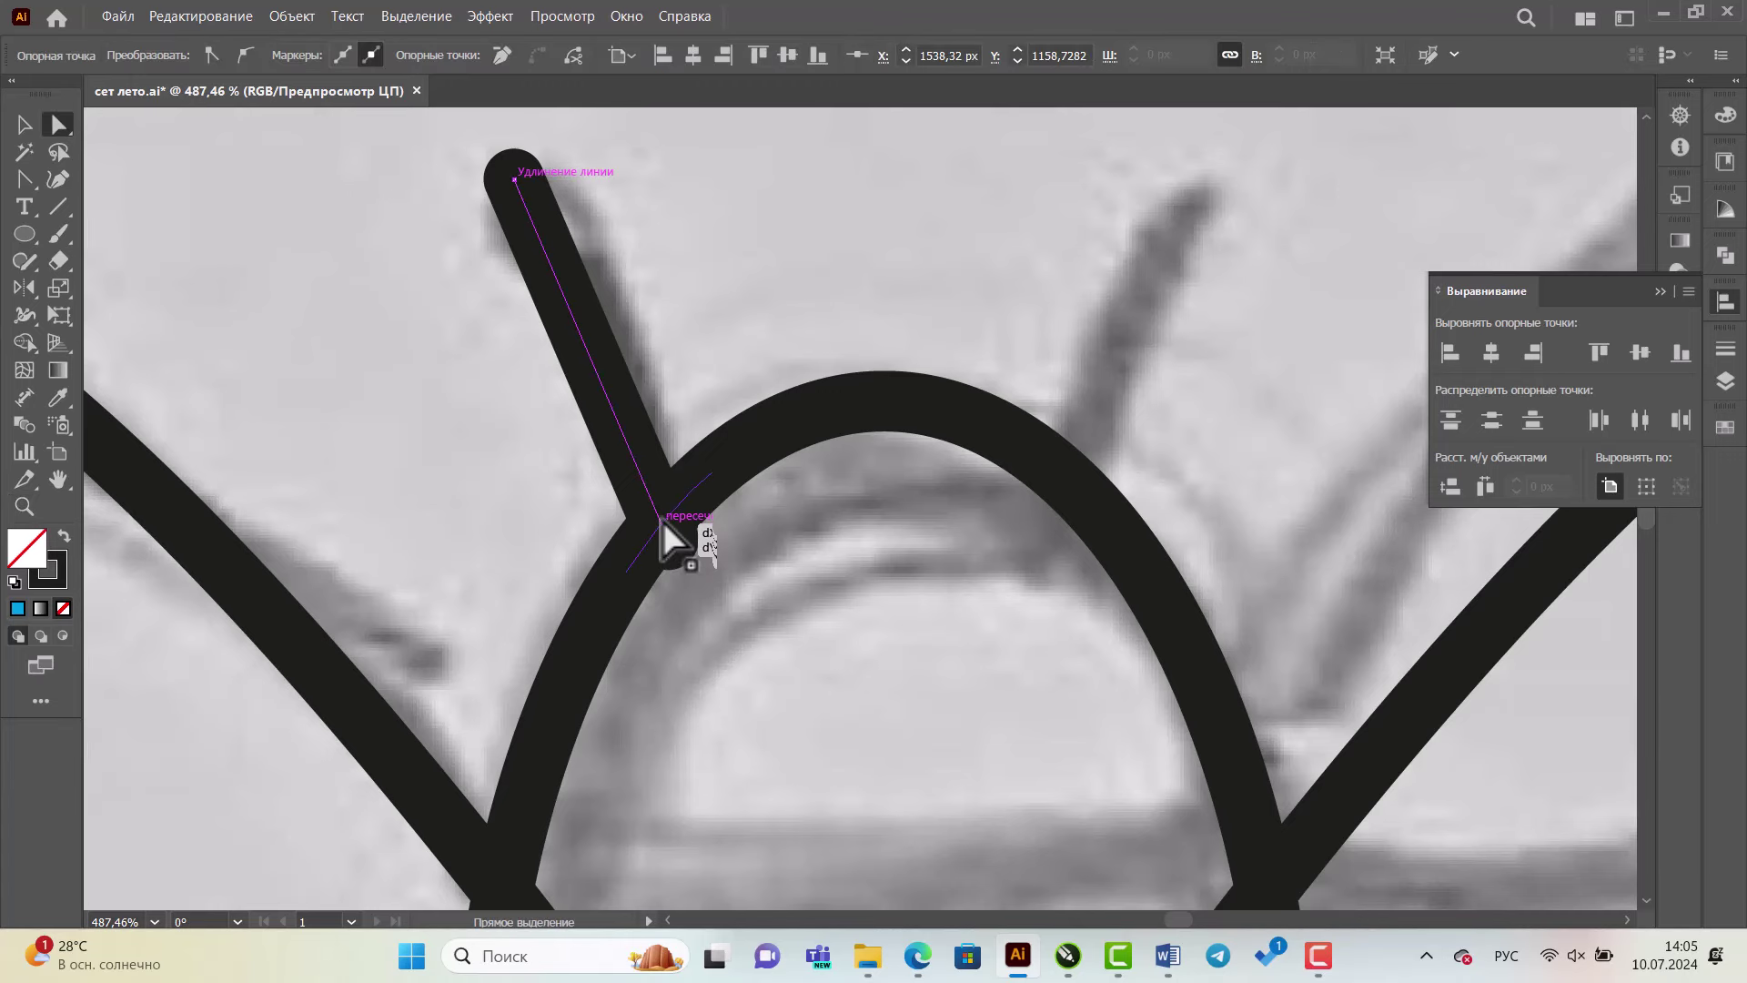
left_click(23, 124)
right_click(552, 719)
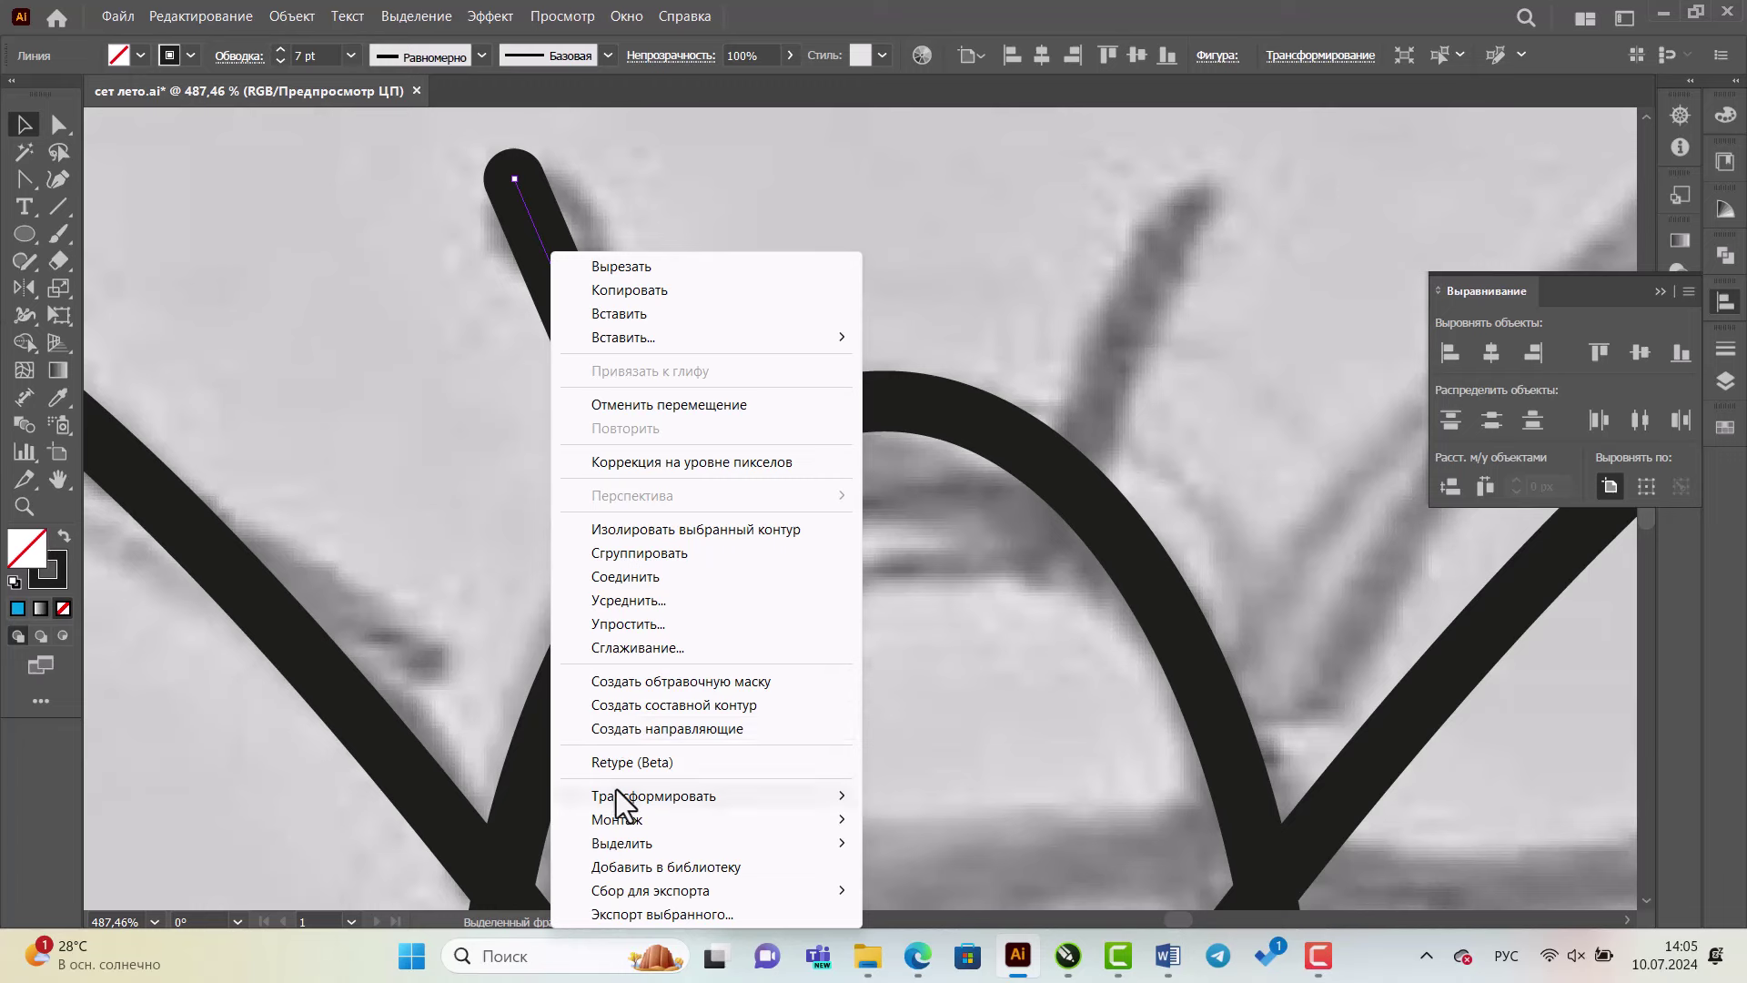
mouse_move(653, 796)
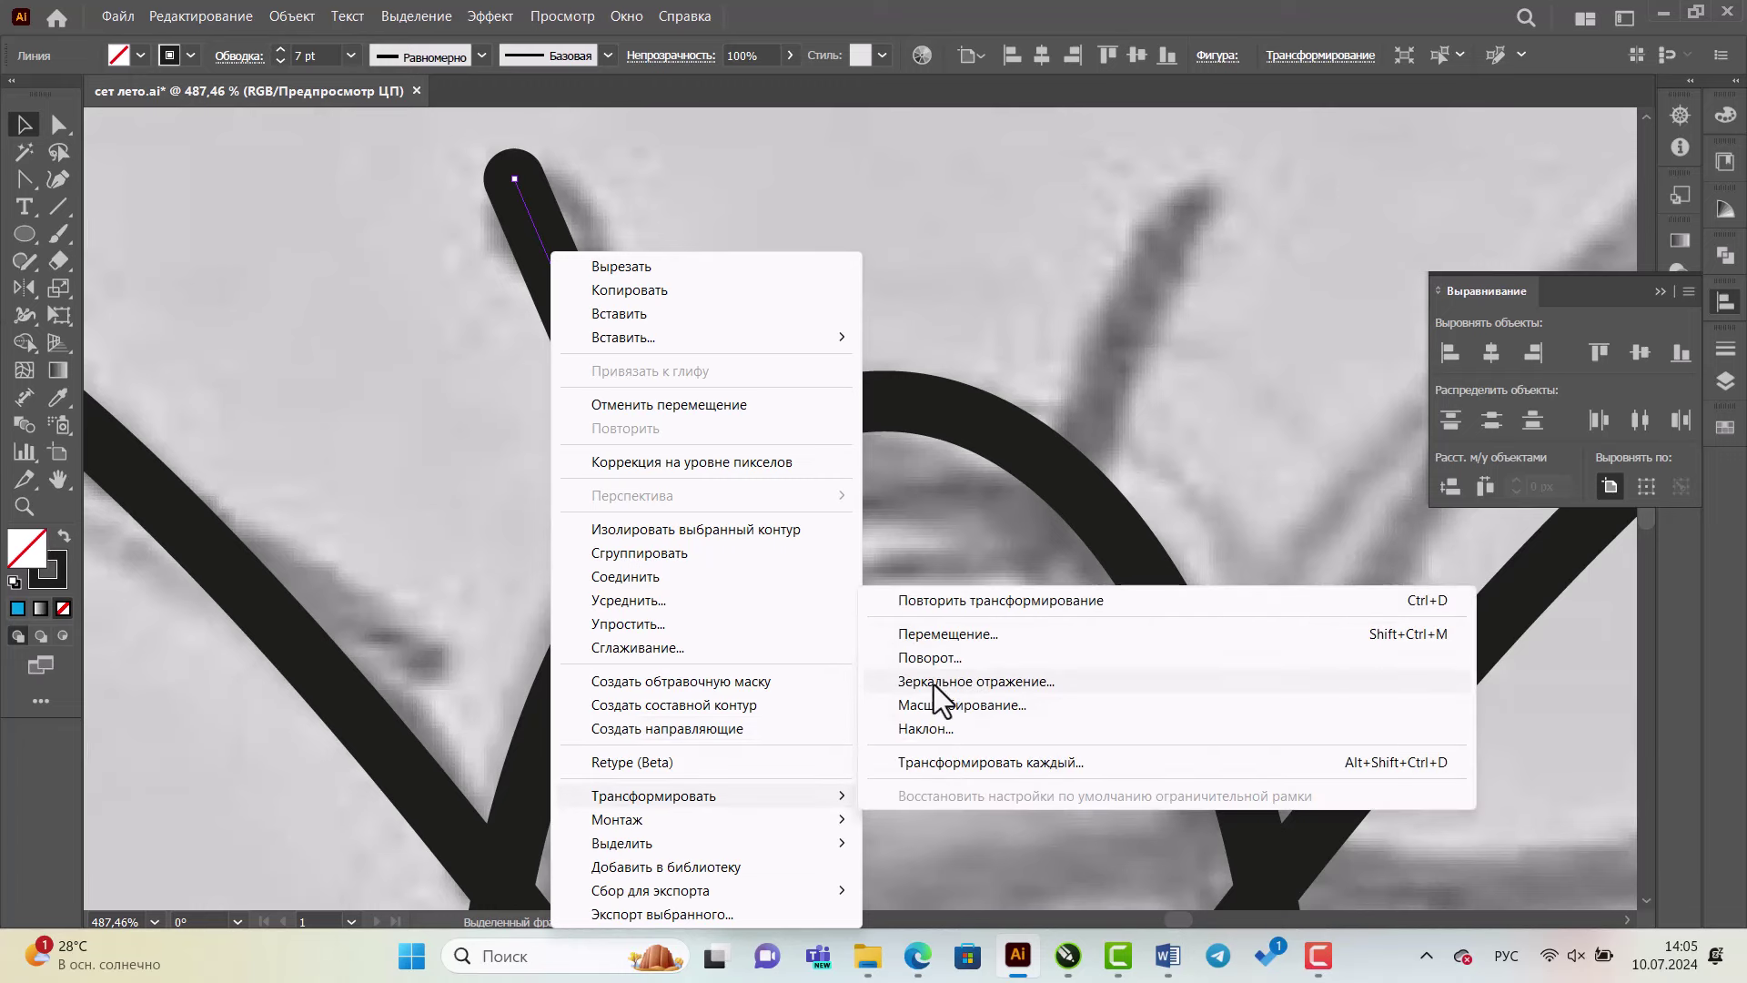
left_click(933, 683)
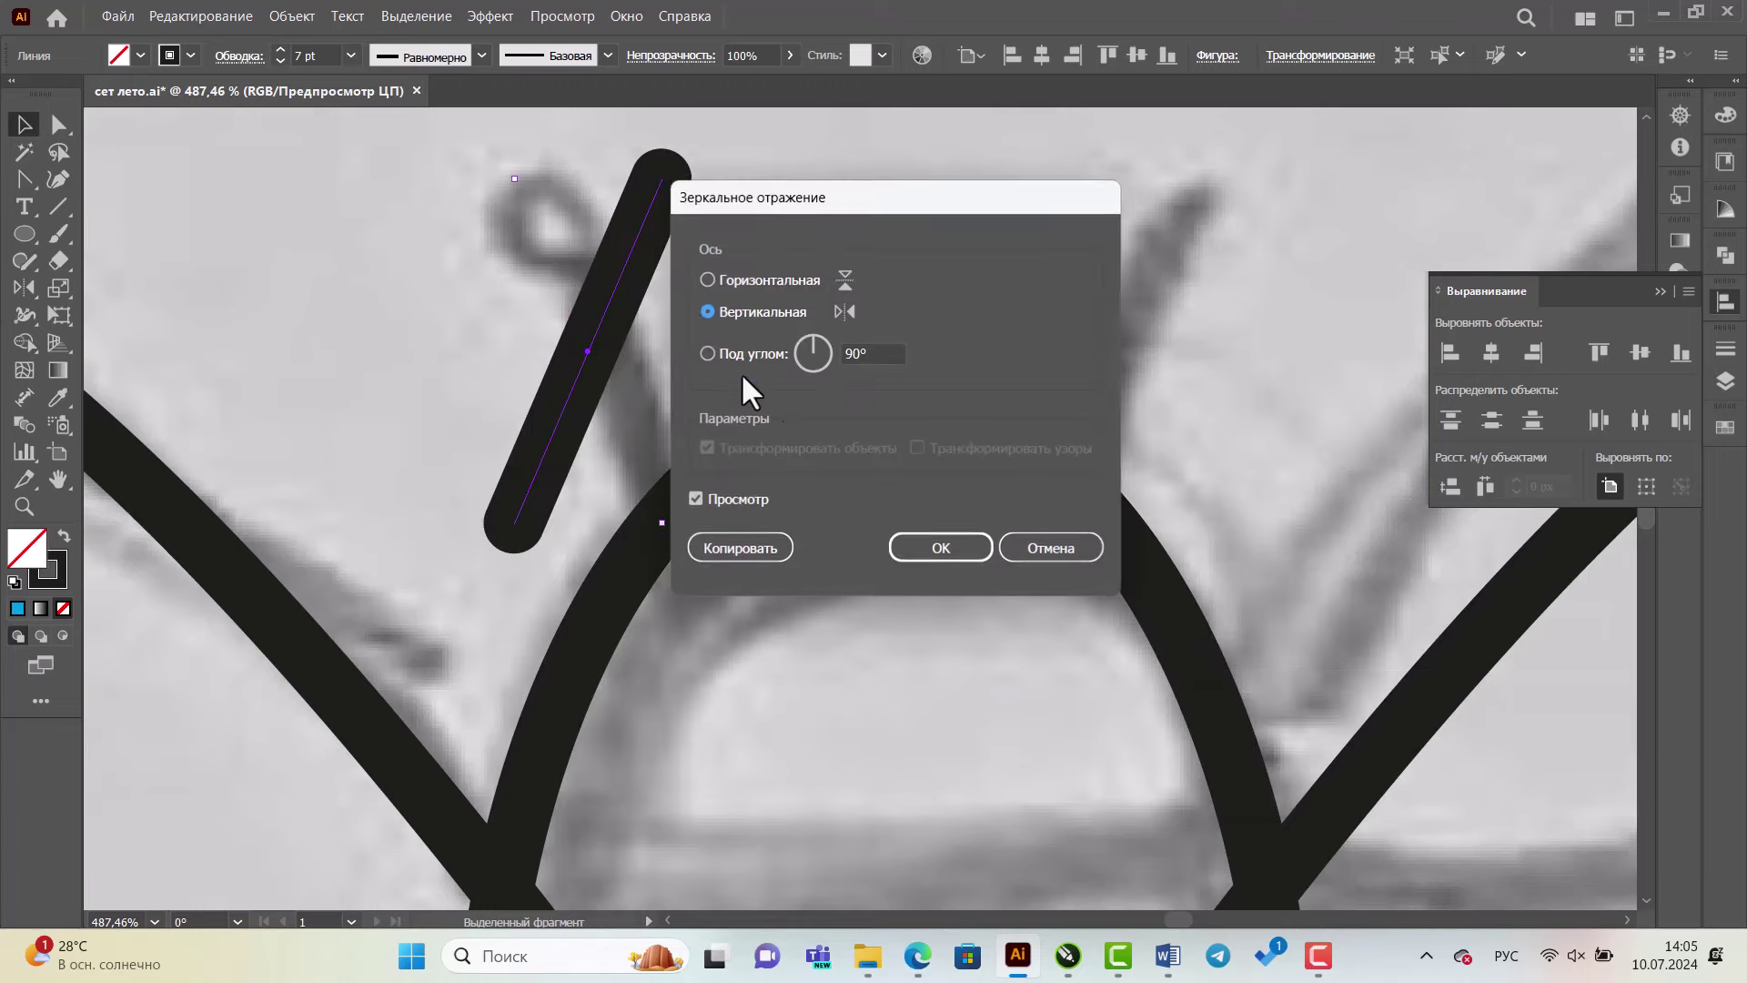
left_click(725, 546)
left_click(559, 374)
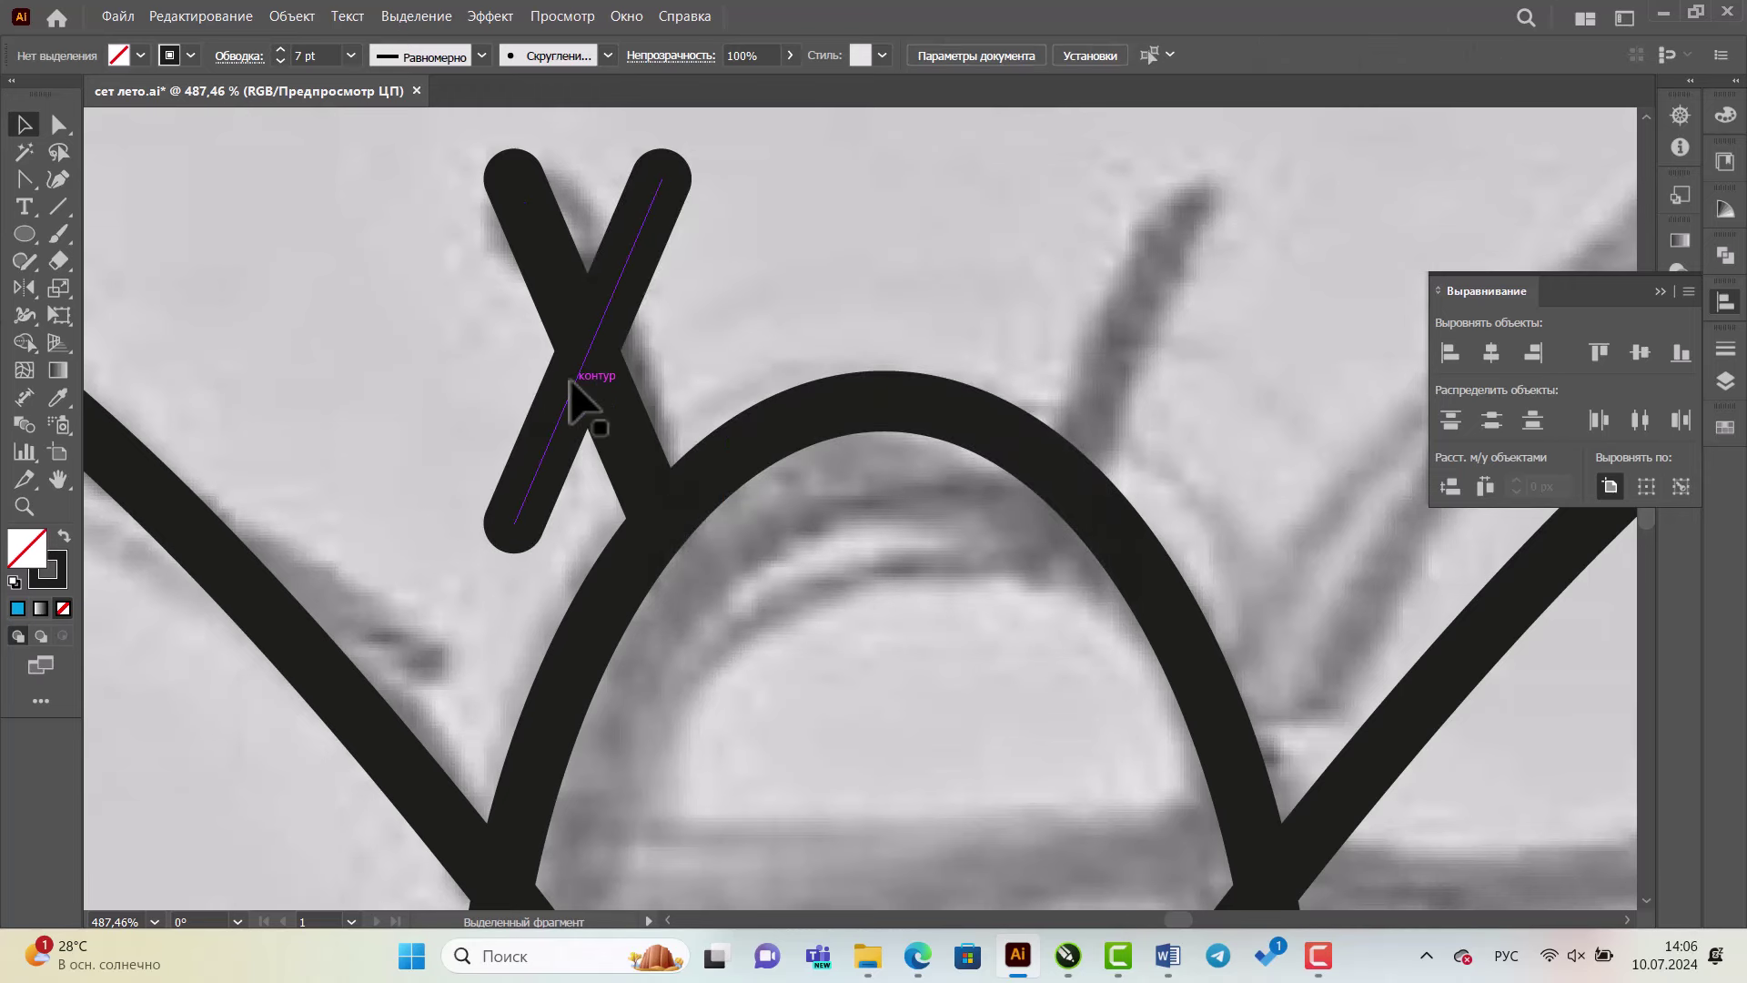
left_click_drag(571, 380, 1167, 416)
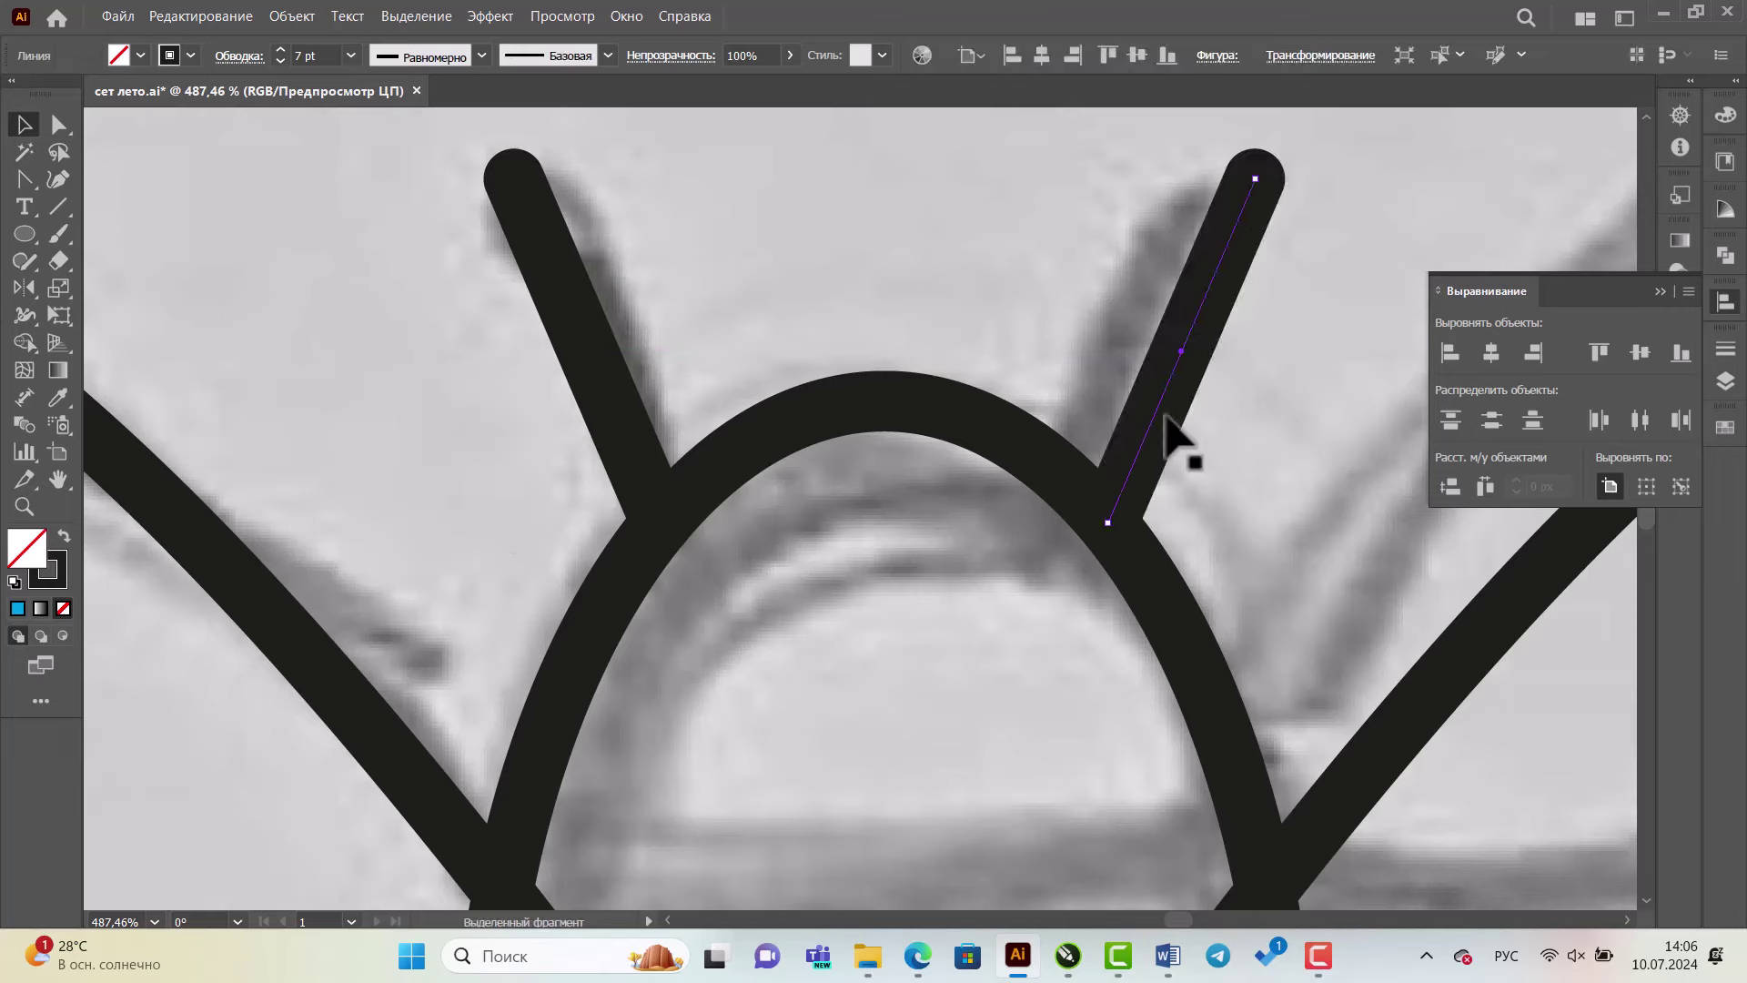
- Zoom out and drag the traced wings group down off the bee sketch
left_click(24, 506)
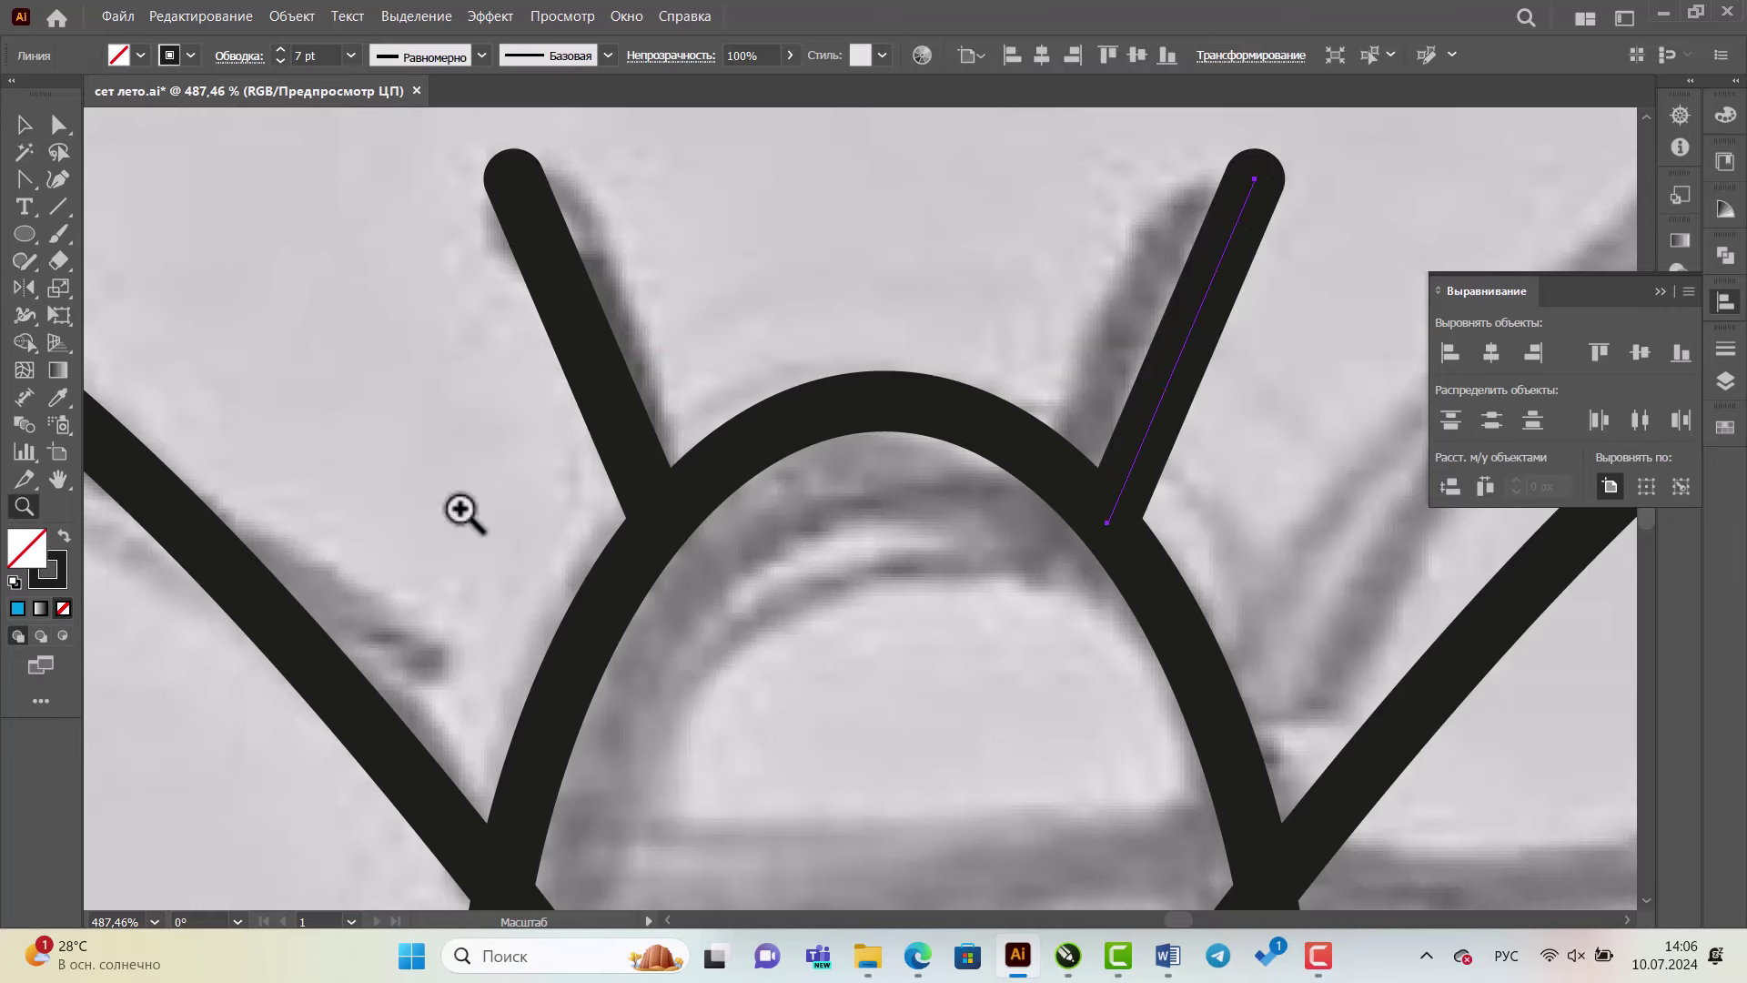
left_click(954, 531, "alt")
left_click(1019, 546, "alt")
left_click(1010, 579, "alt")
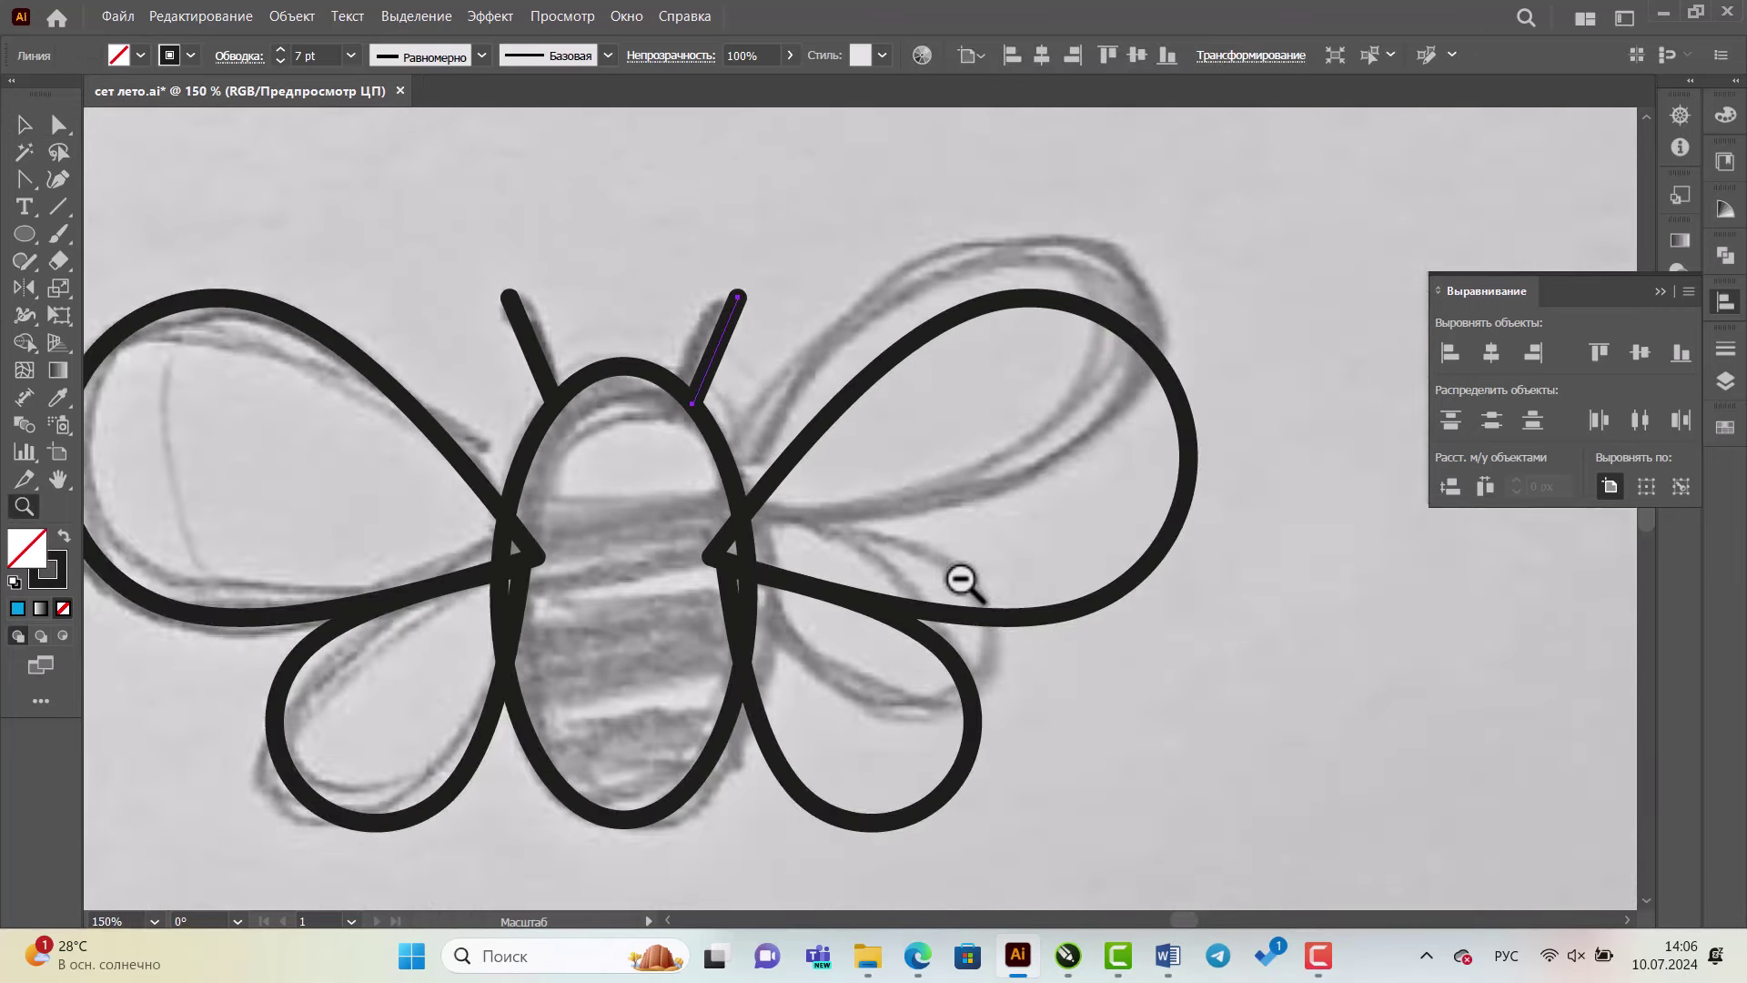
left_click(961, 581, "alt")
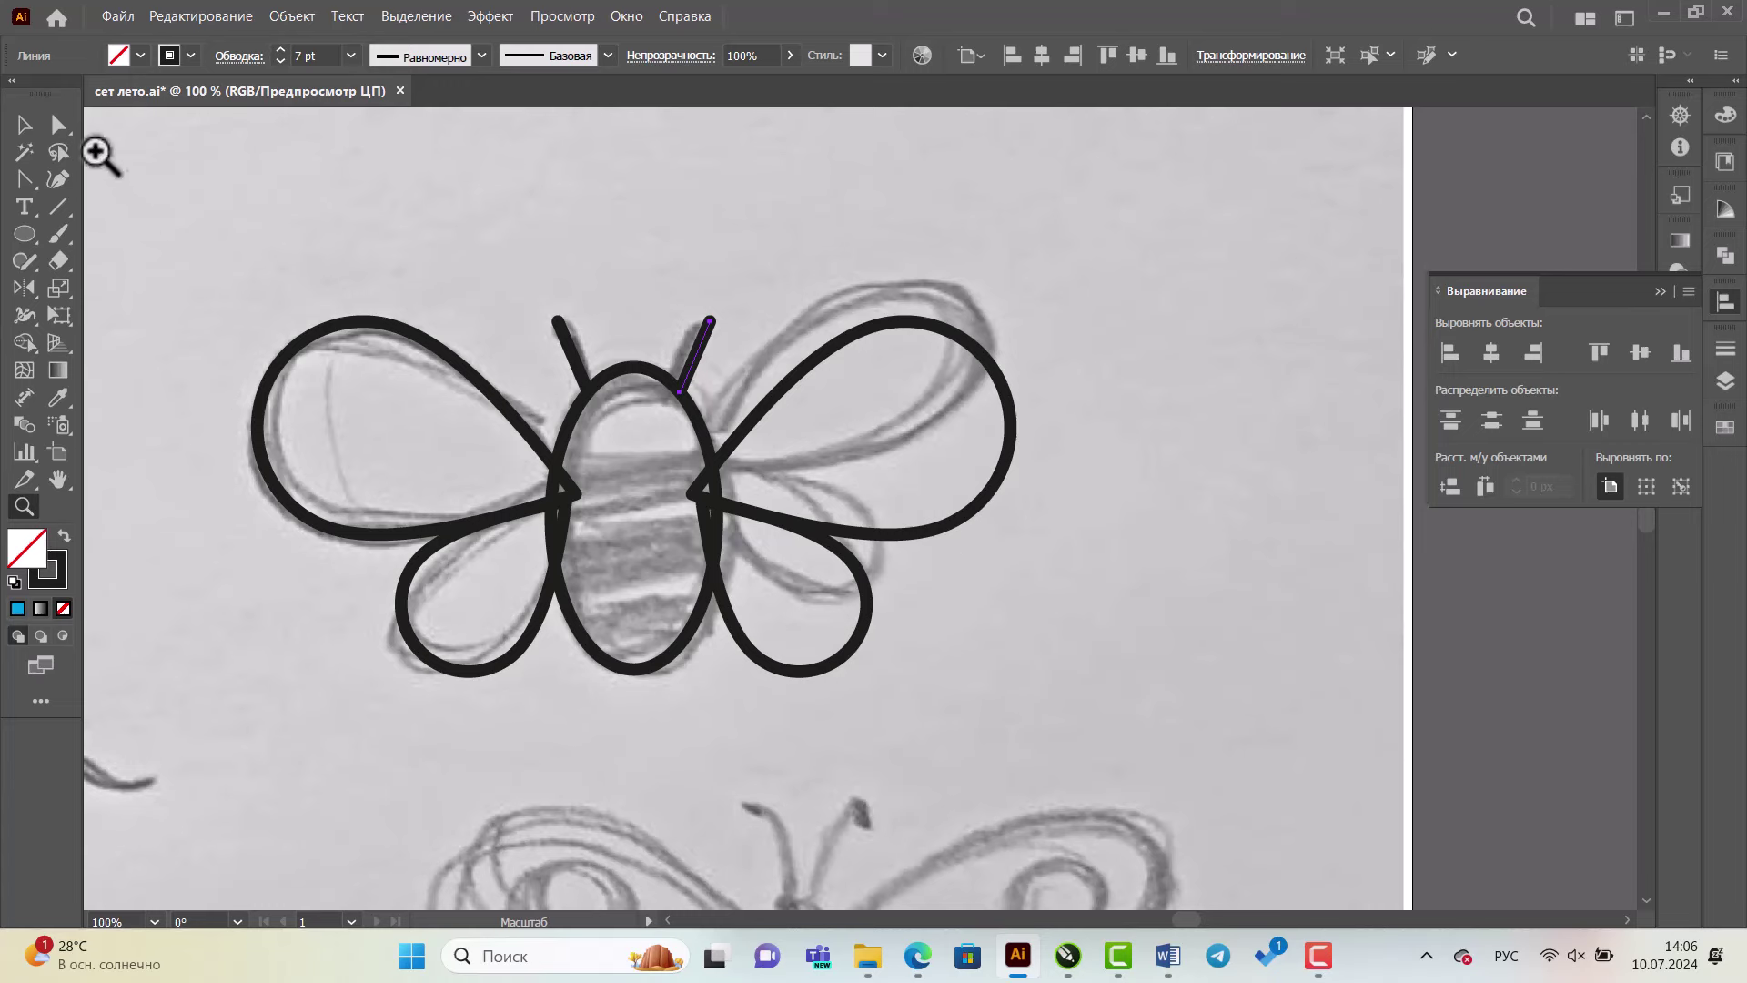
left_click(23, 124)
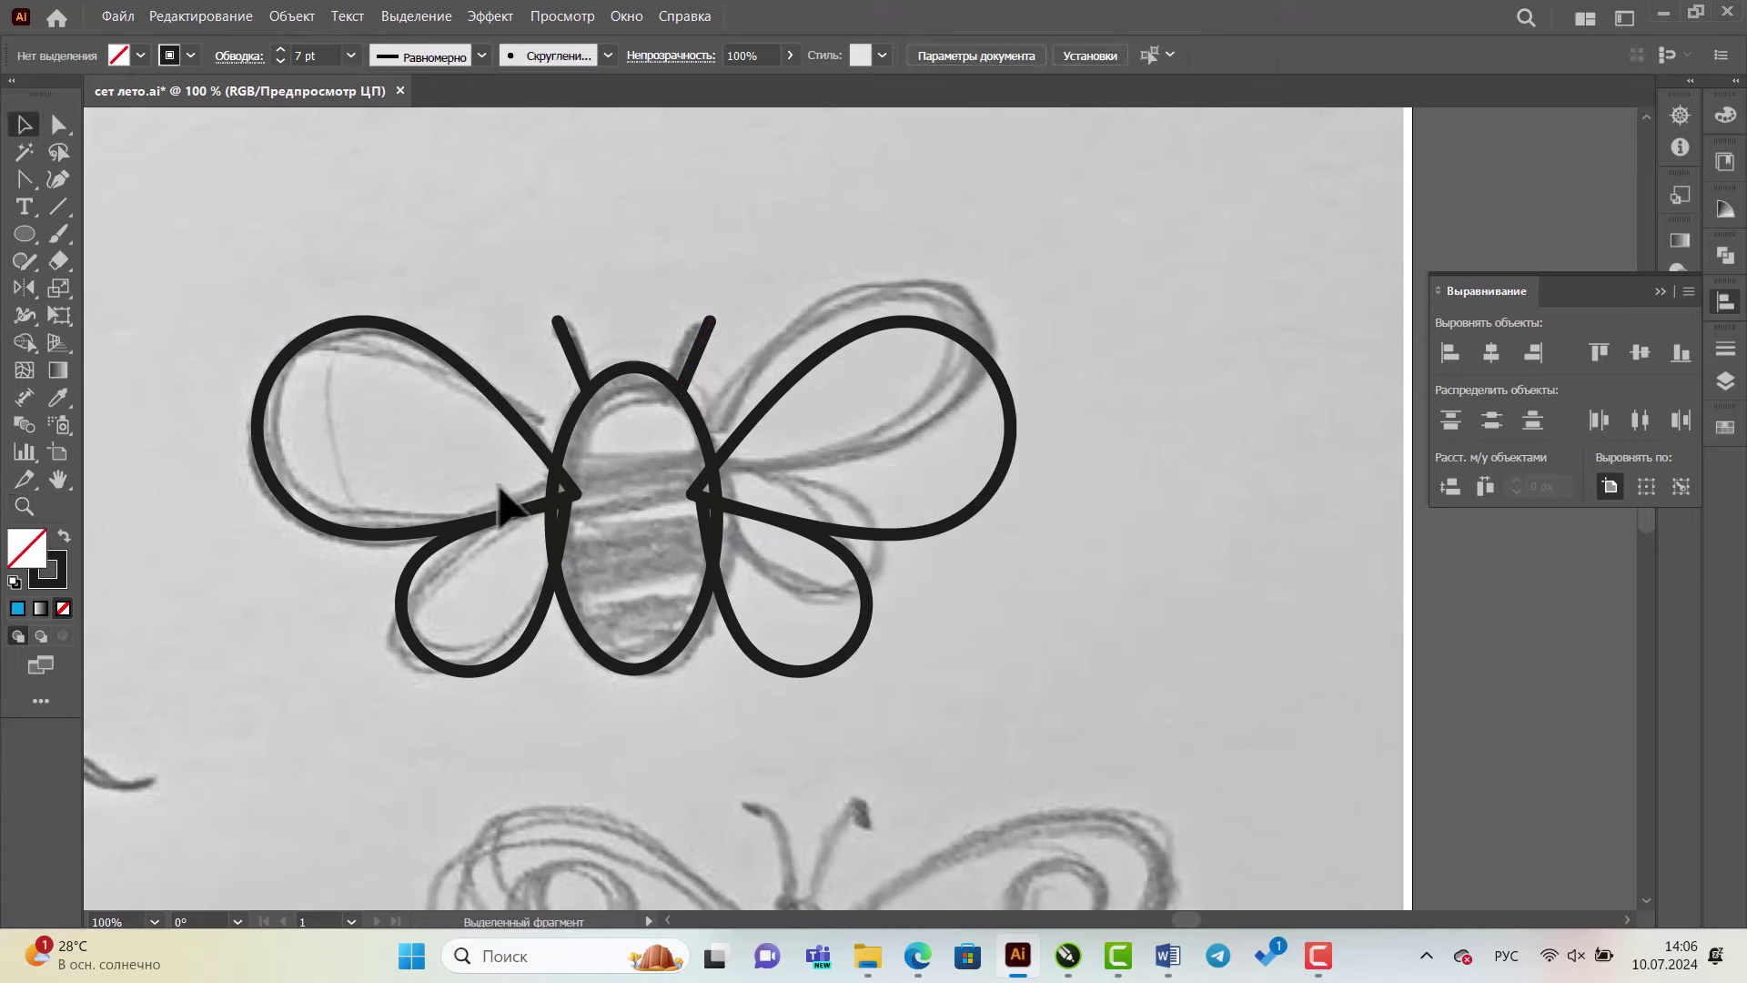
left_click(505, 532)
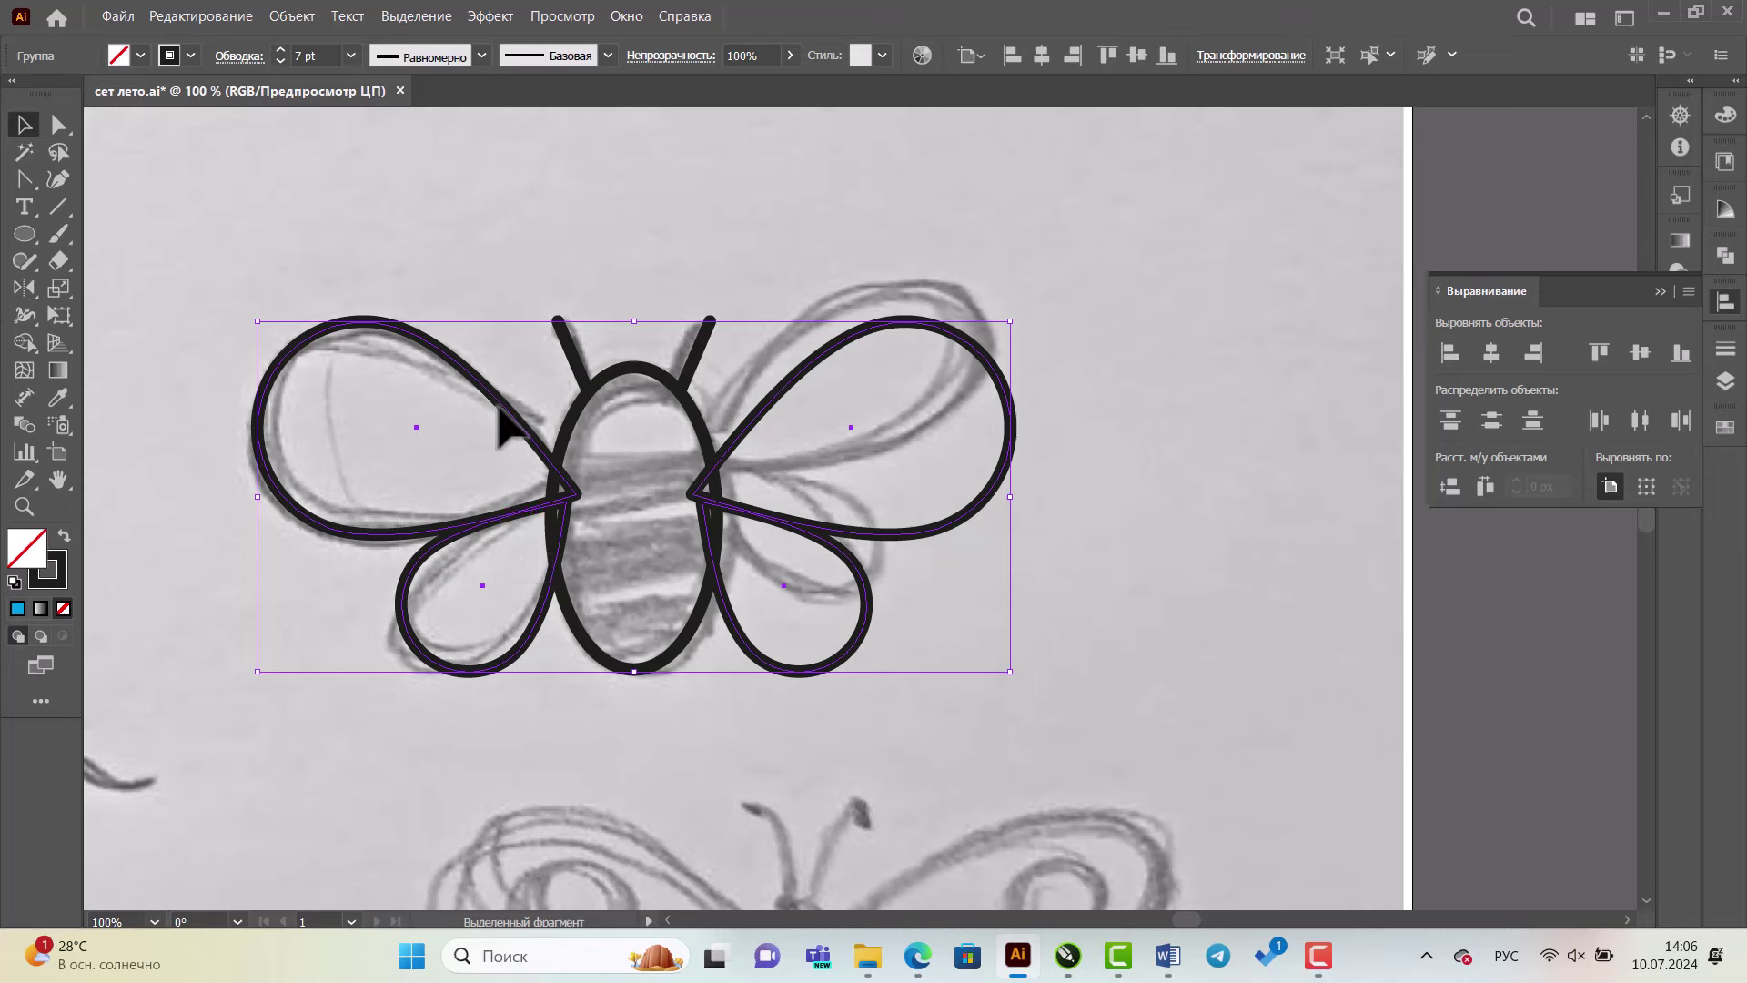
left_click_drag(517, 430, 520, 819)
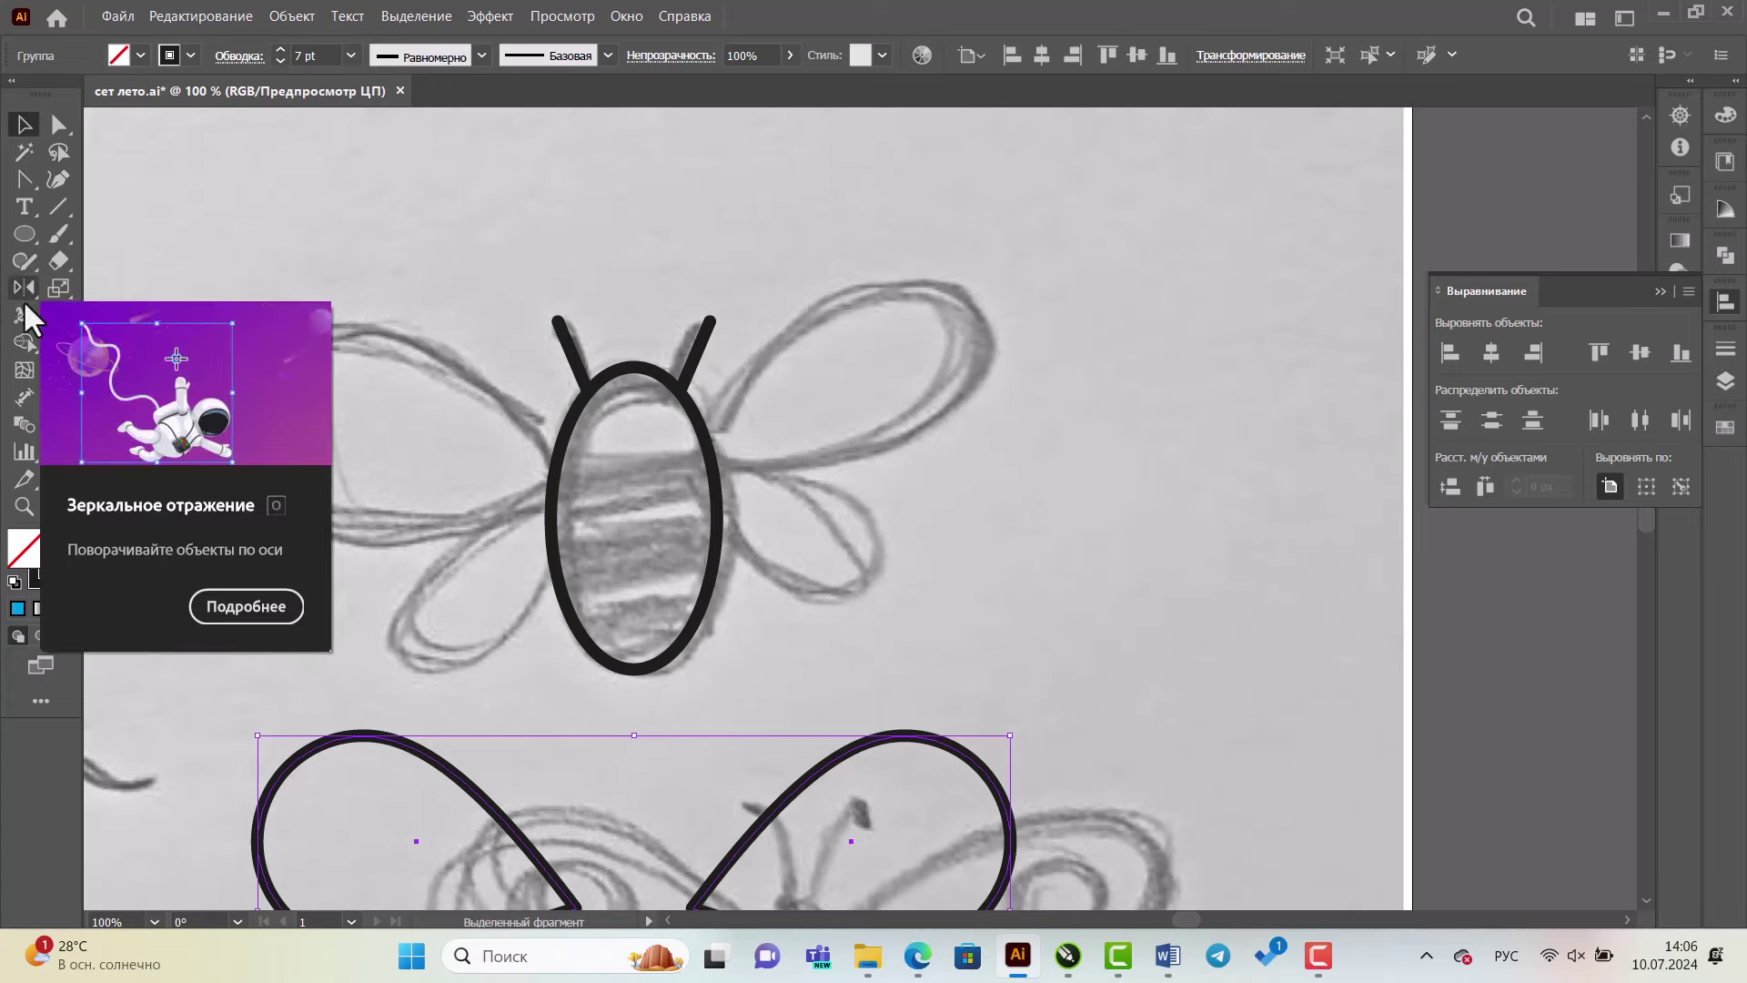
- Draw a rectangular stripe across the upper bee body and fill it black
key("m")
left_click_drag(500, 442, 754, 487)
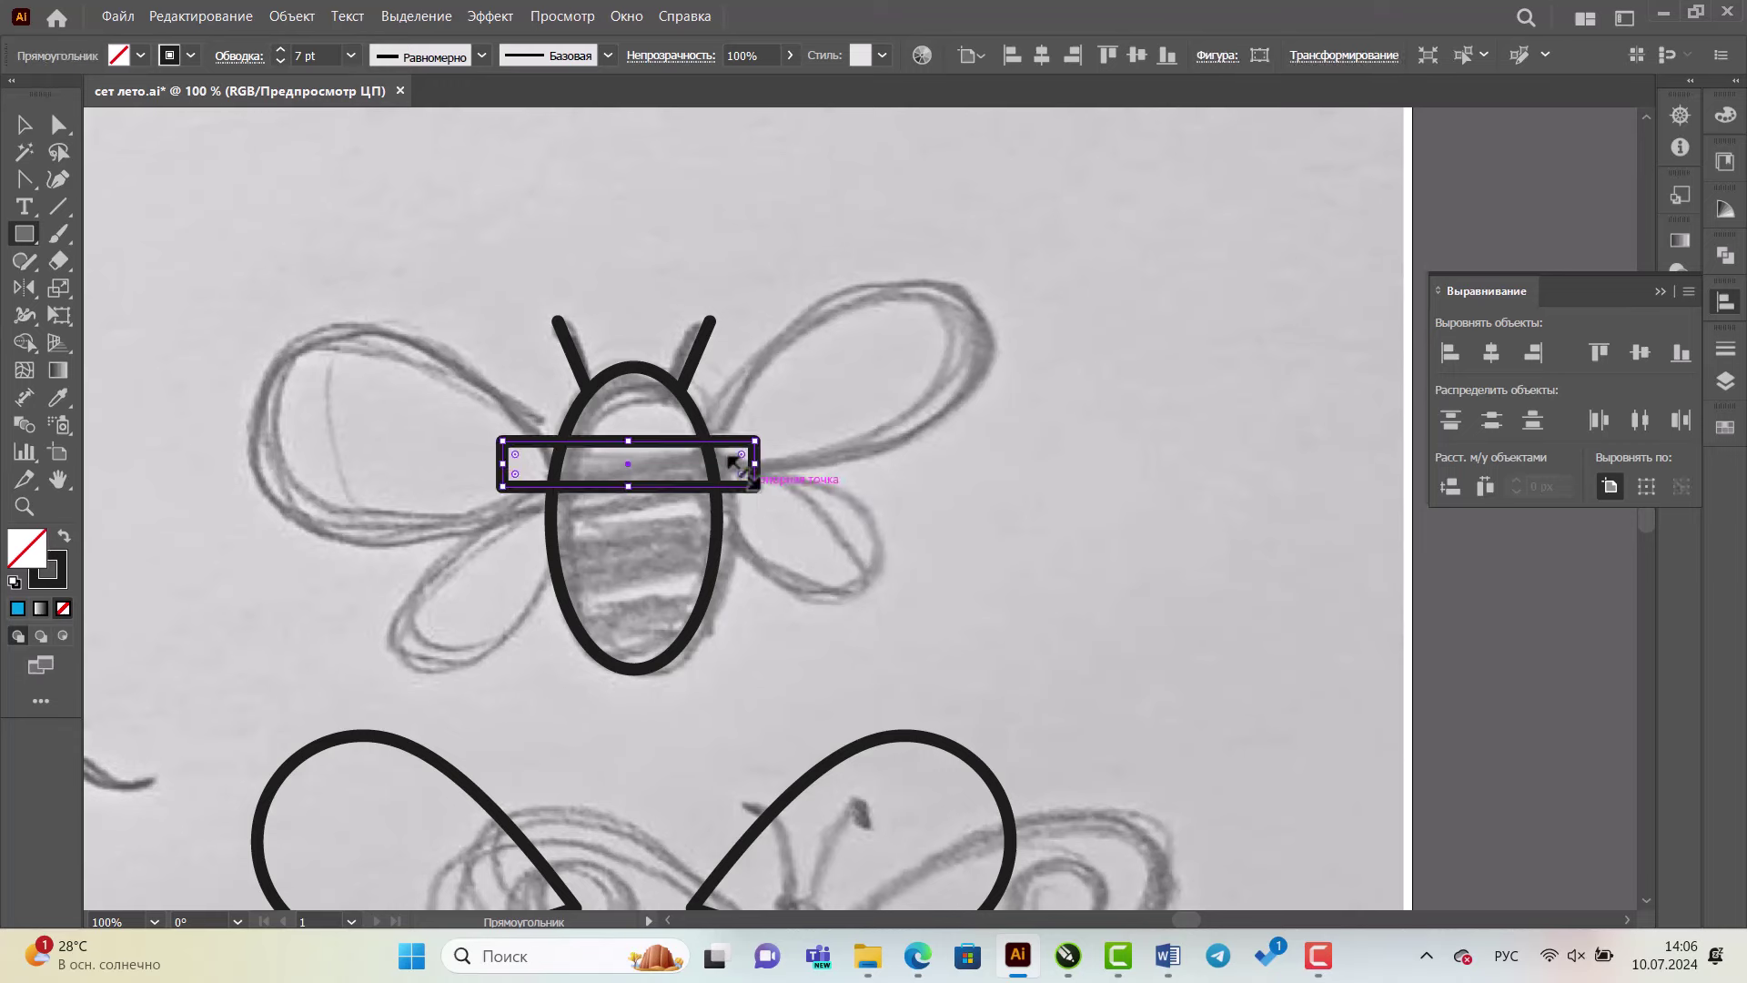
left_click(141, 55)
left_click(133, 125)
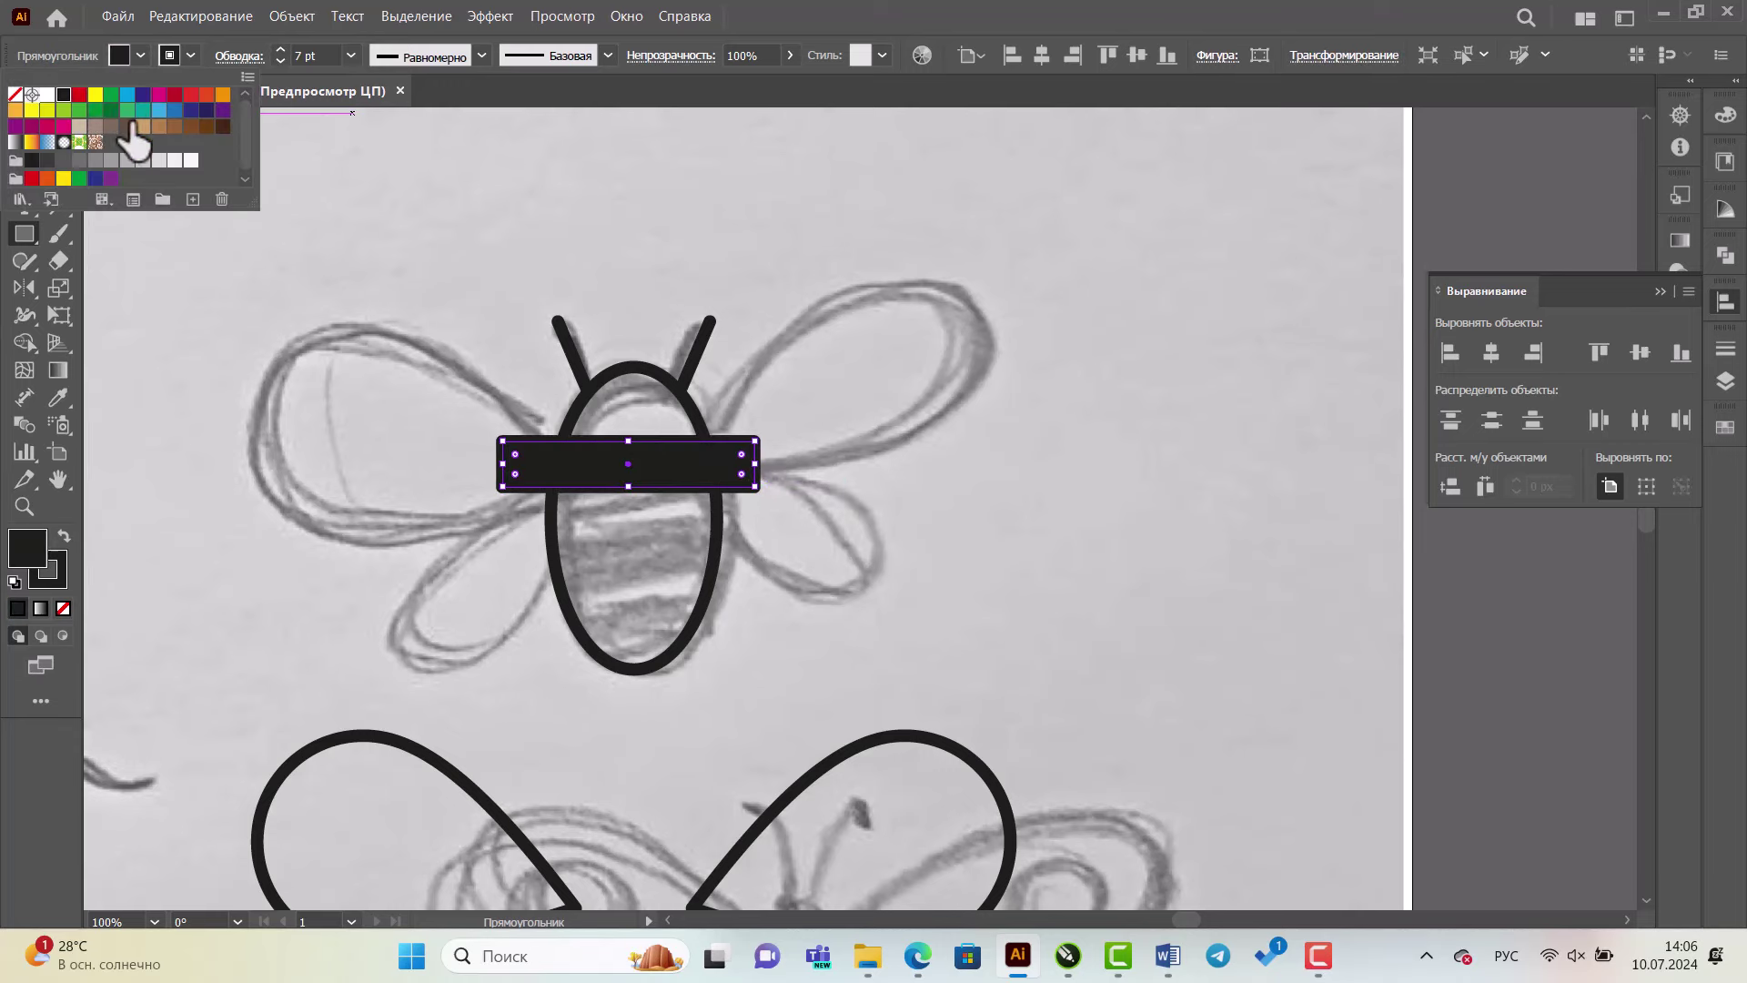
- Alt-drag a stripe copy down, repeat with Ctrl+D, and group all three stripes
left_click(362, 215)
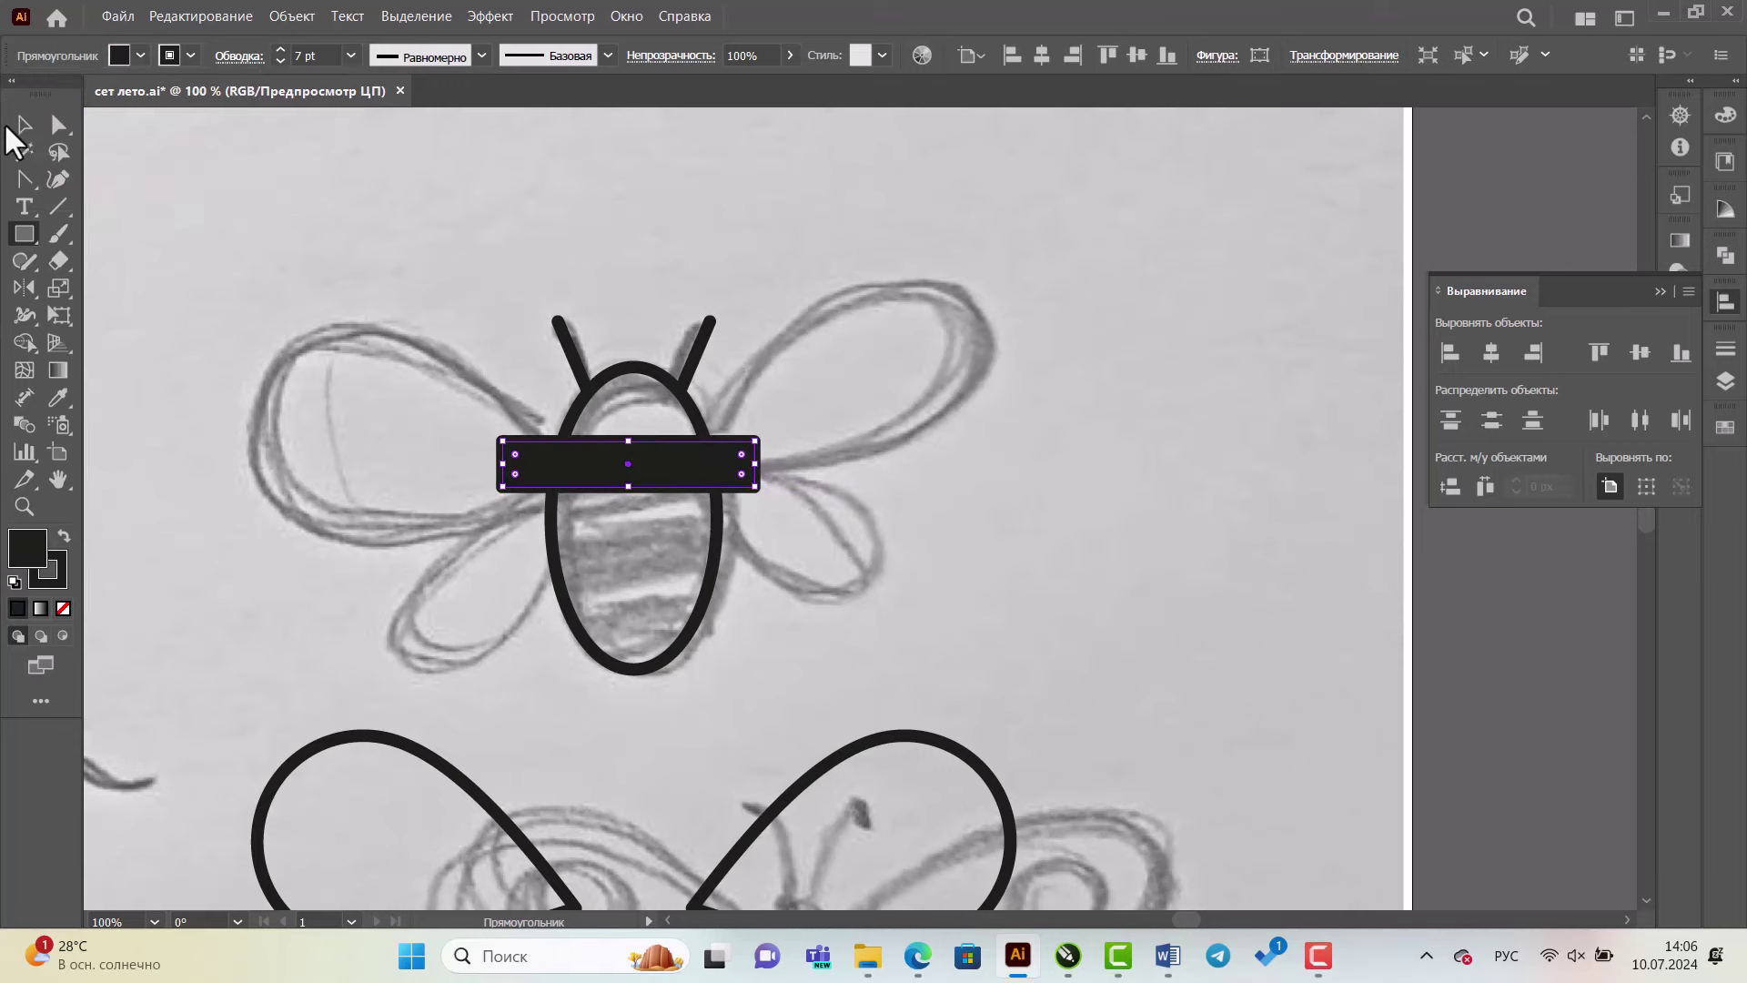
left_click(23, 124)
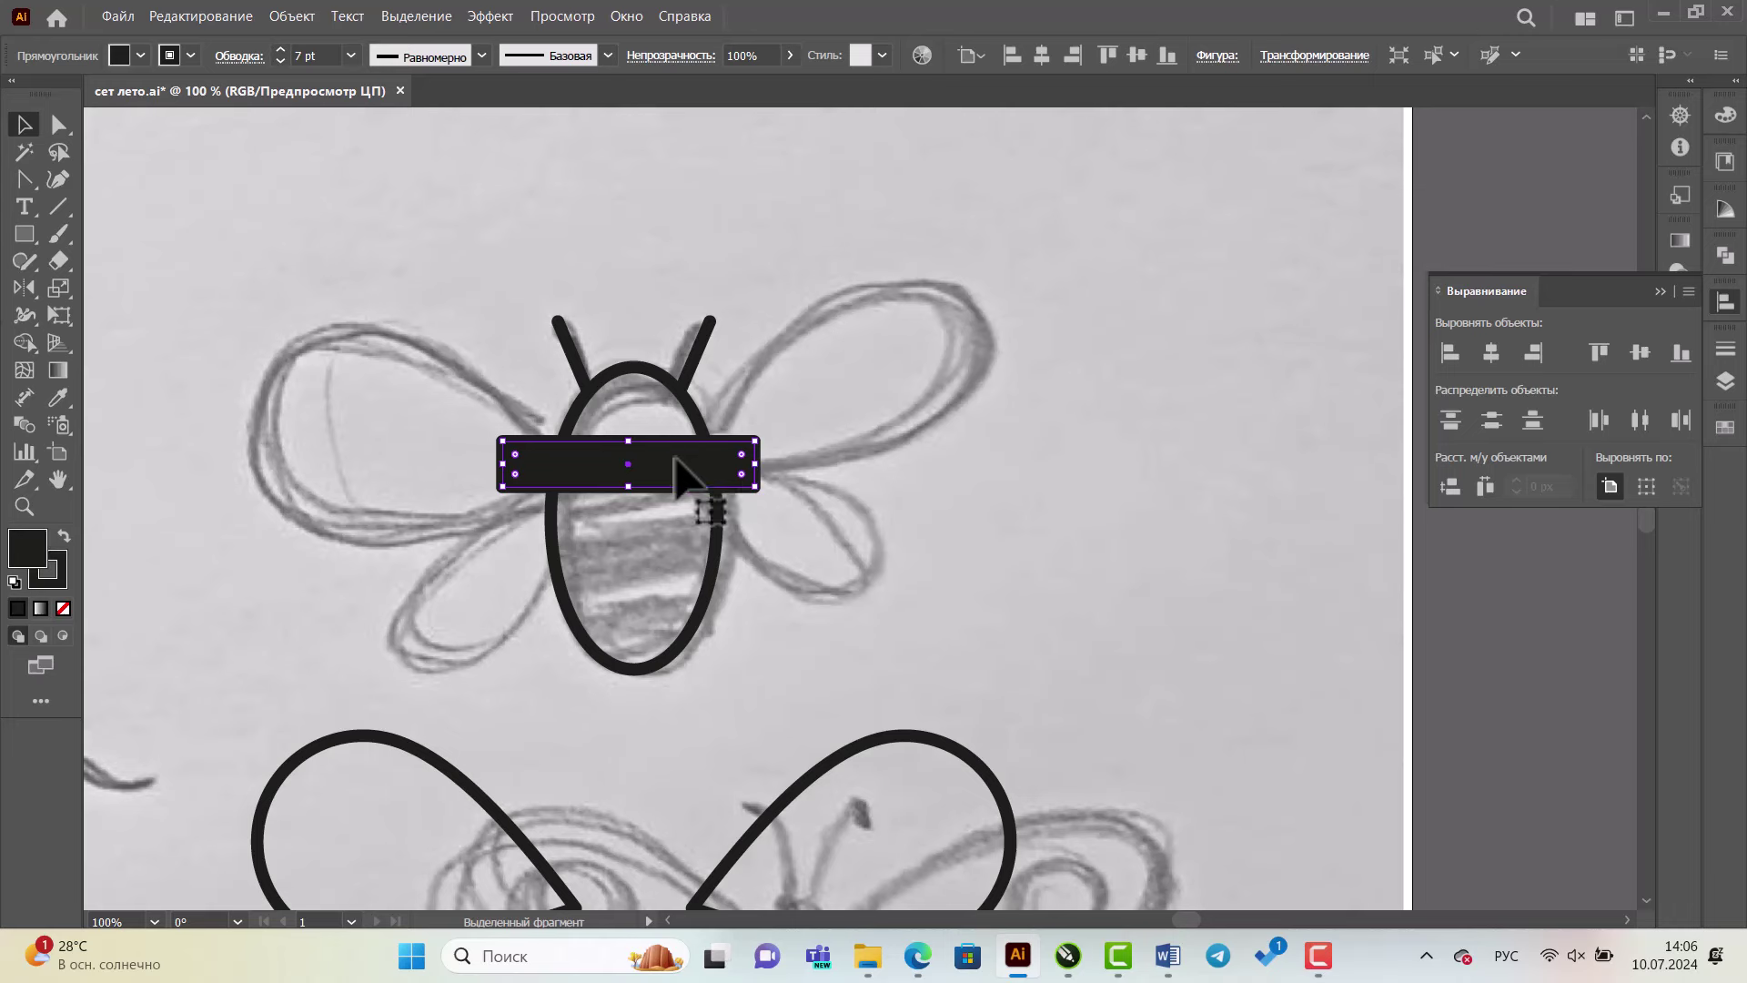
left_click_drag(673, 457, 677, 535)
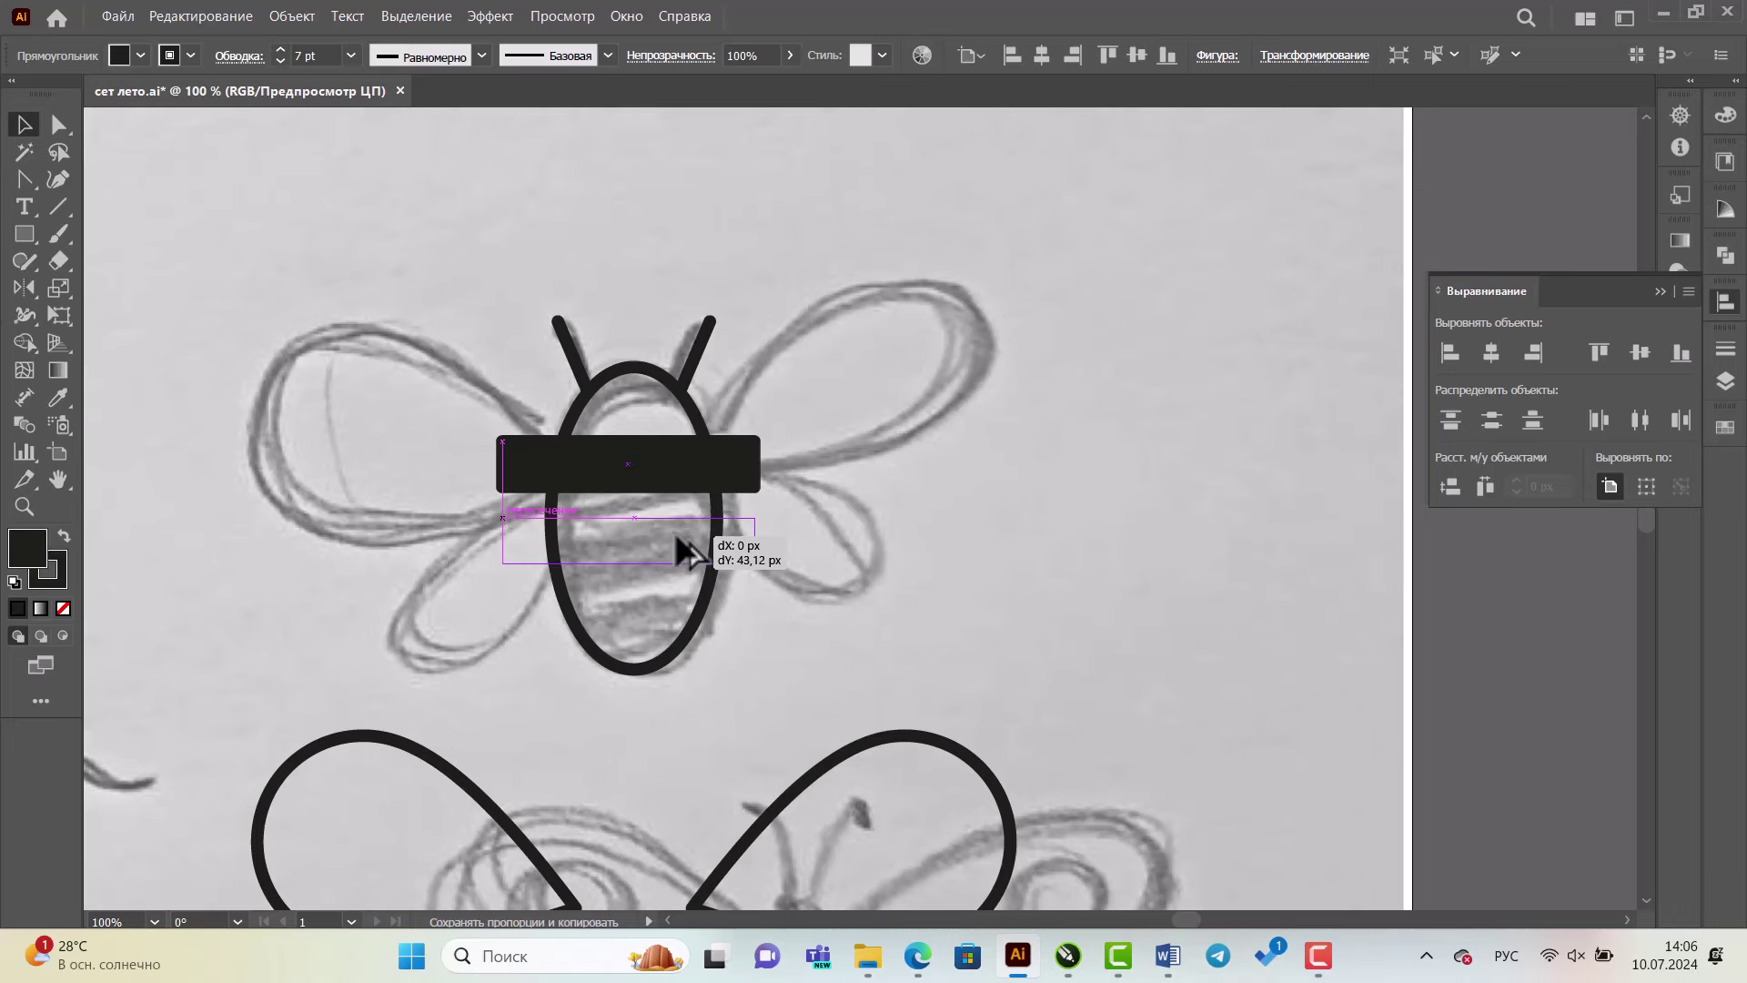
left_click_drag(677, 537, 677, 537)
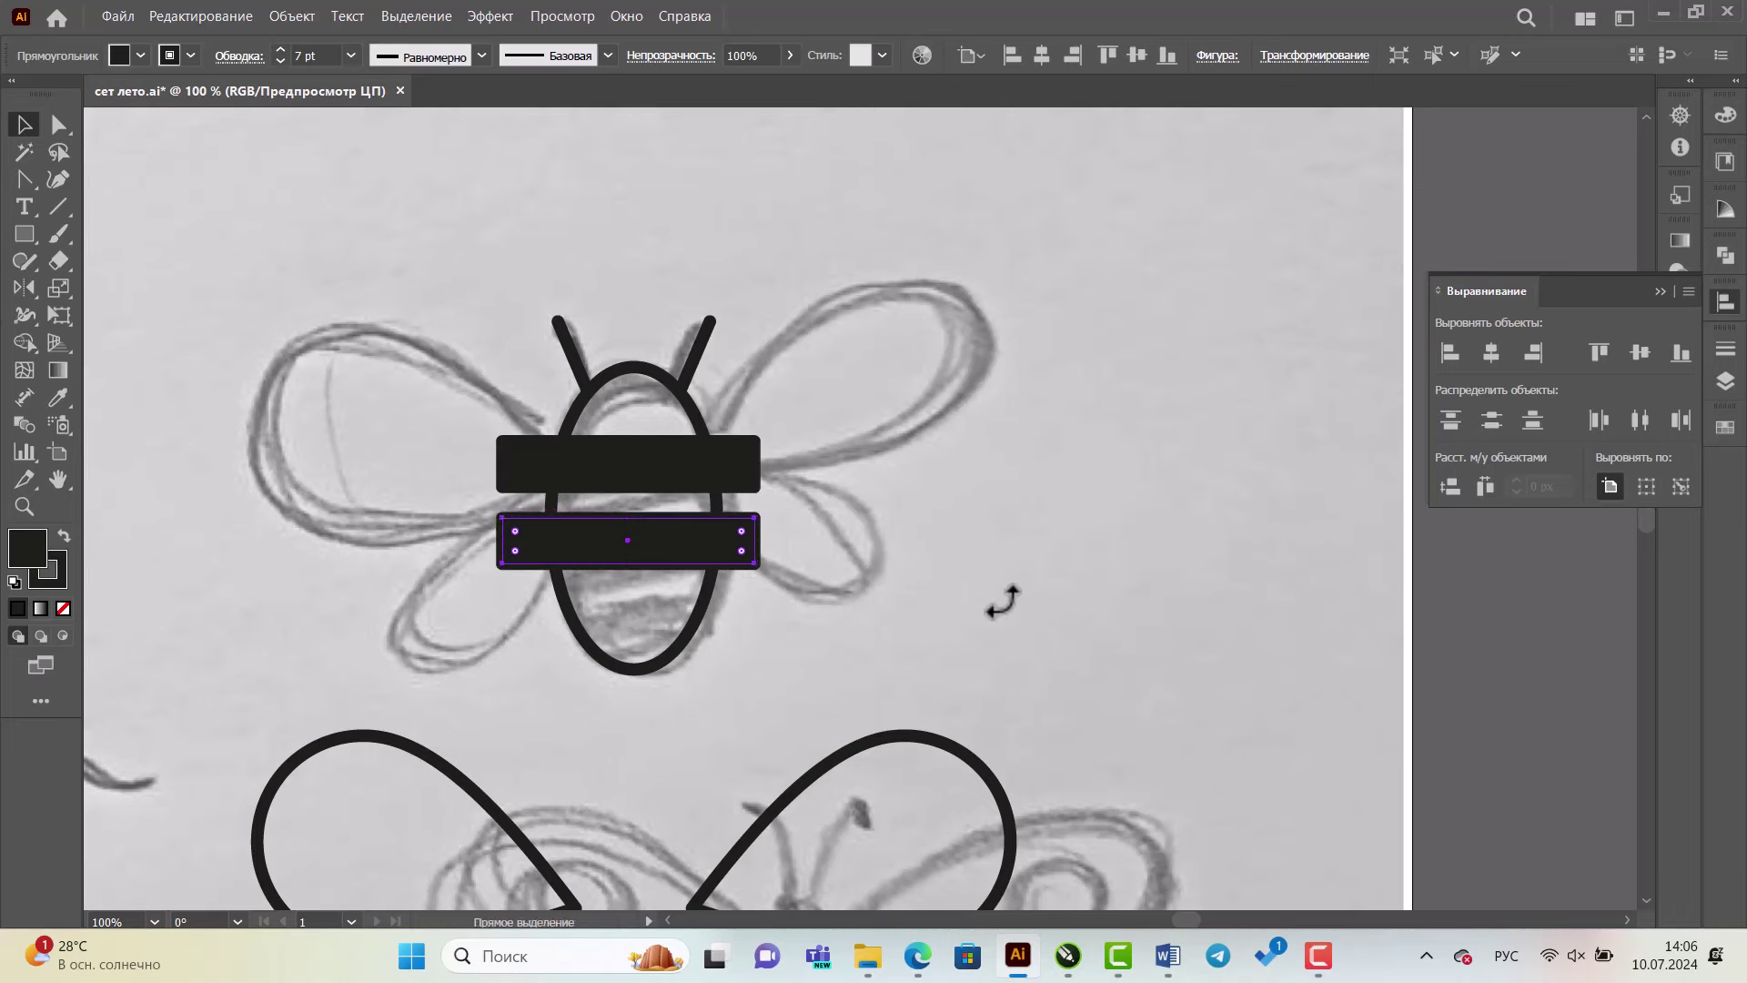
key("ctrl+d")
left_click(744, 545, "shift")
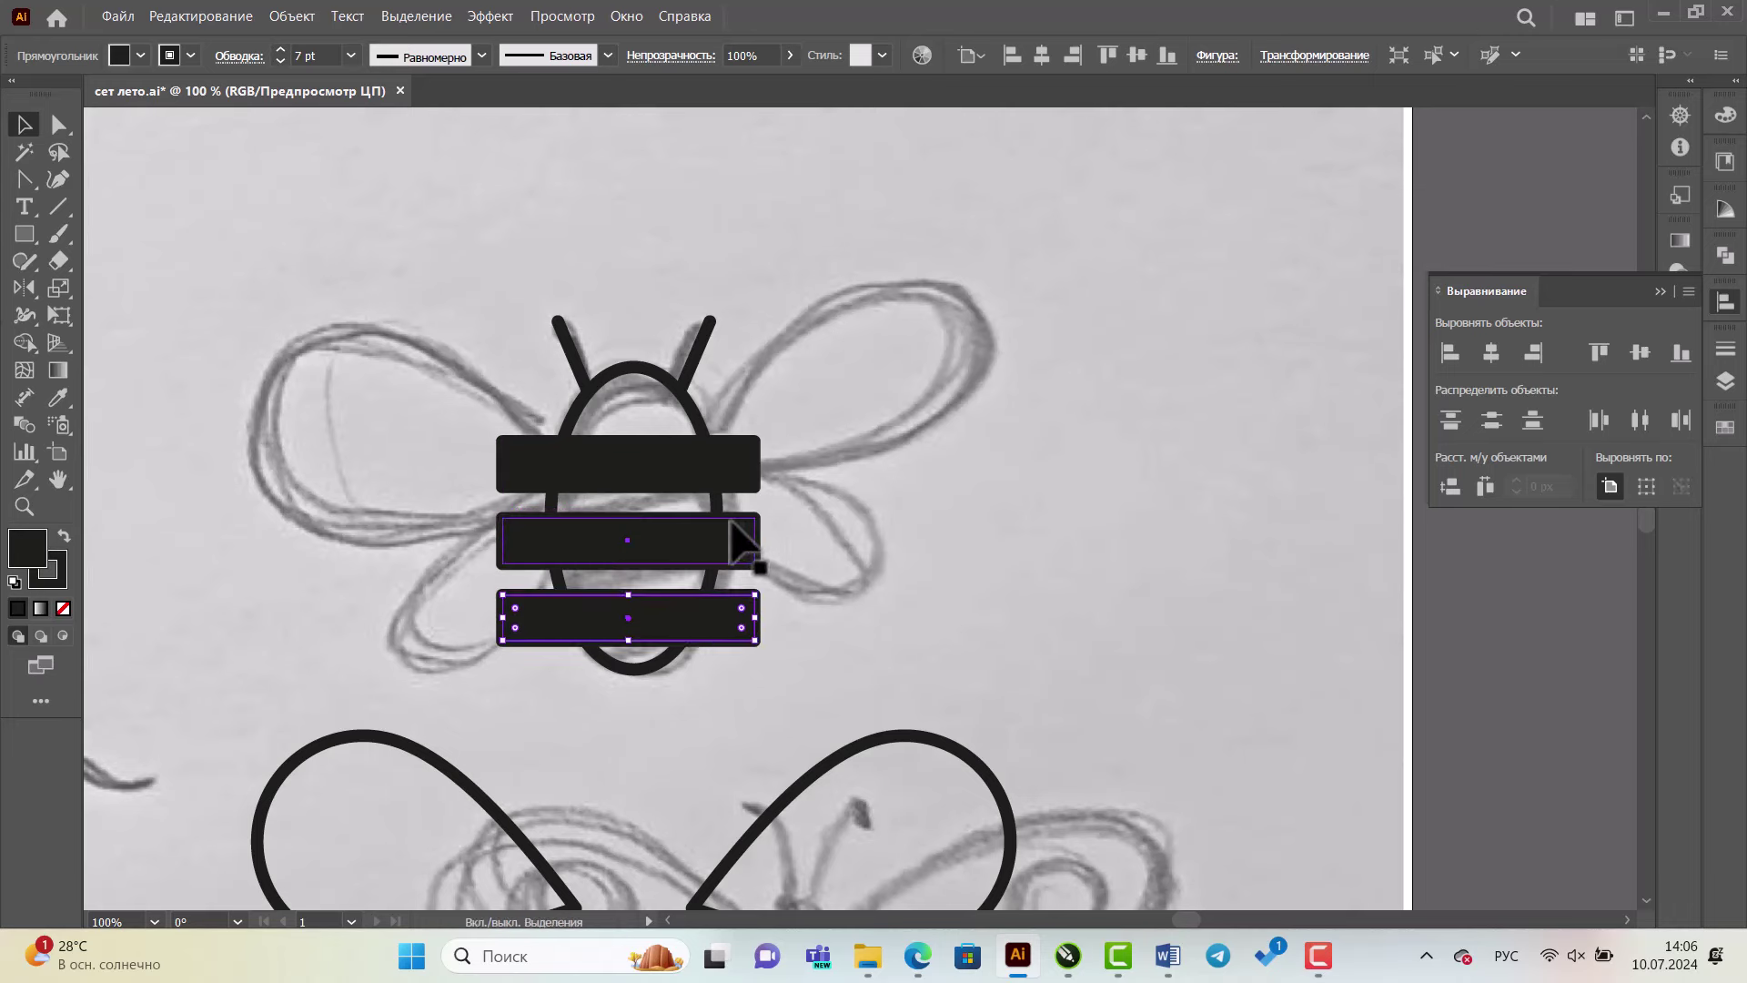
left_click(735, 468, "shift")
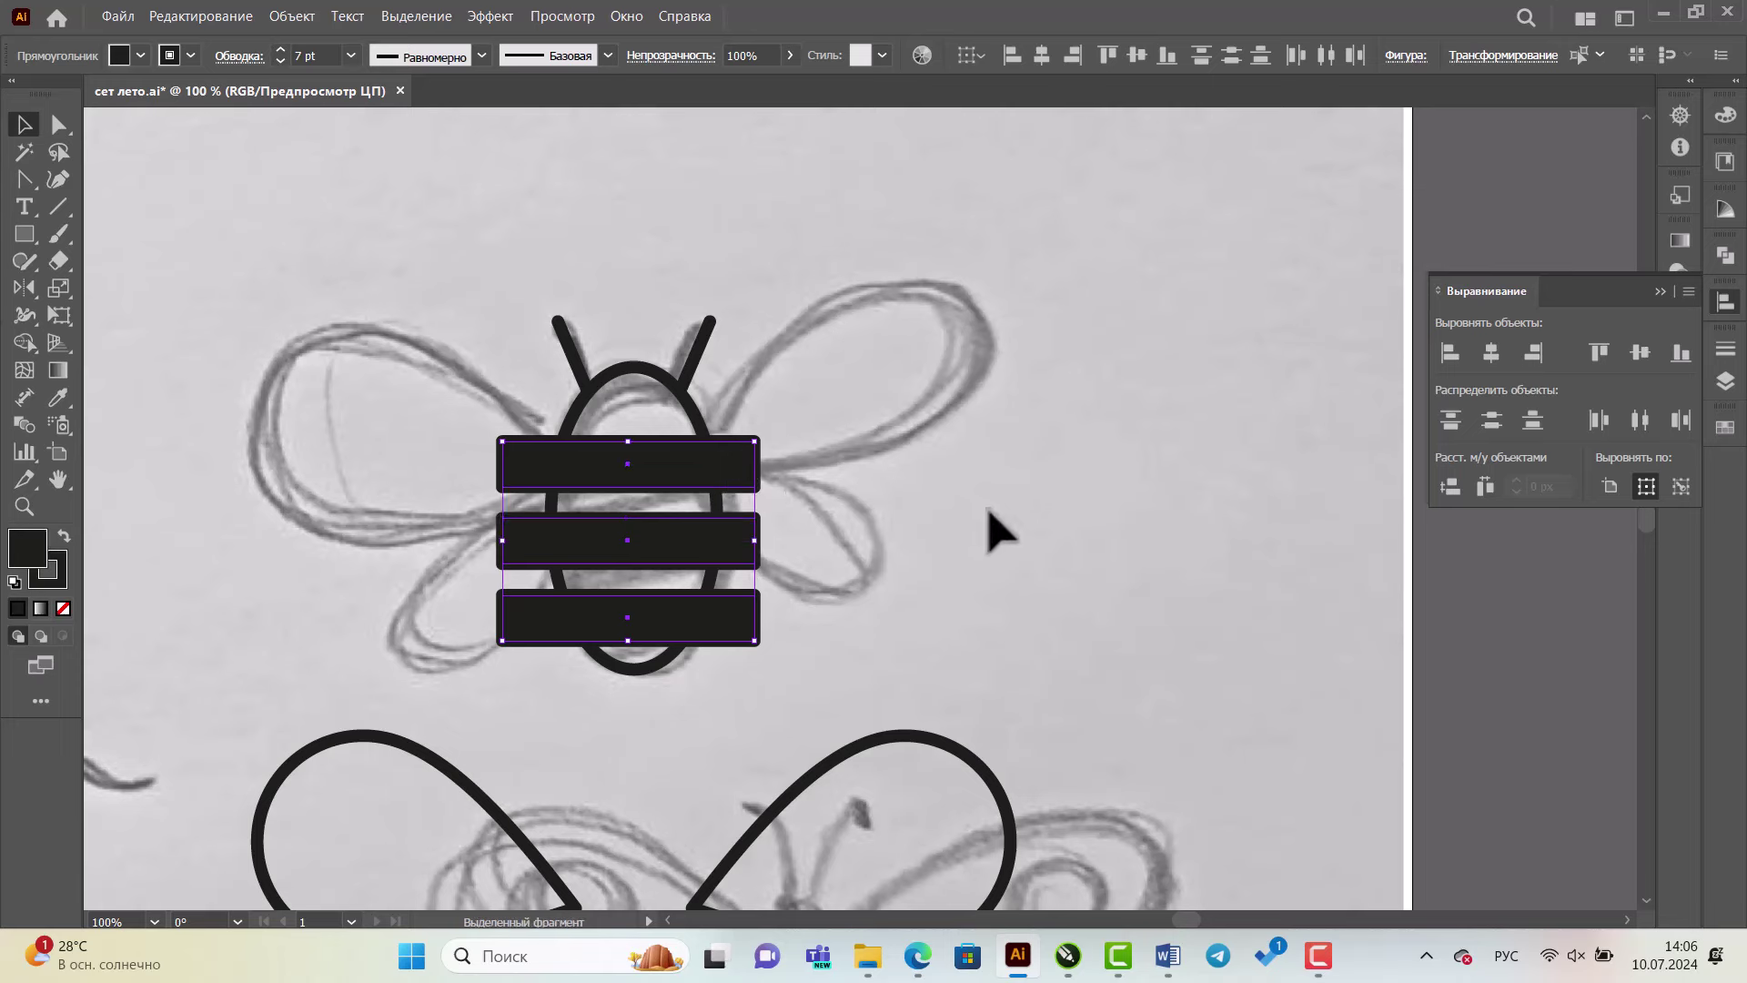
key("ctrl+g")
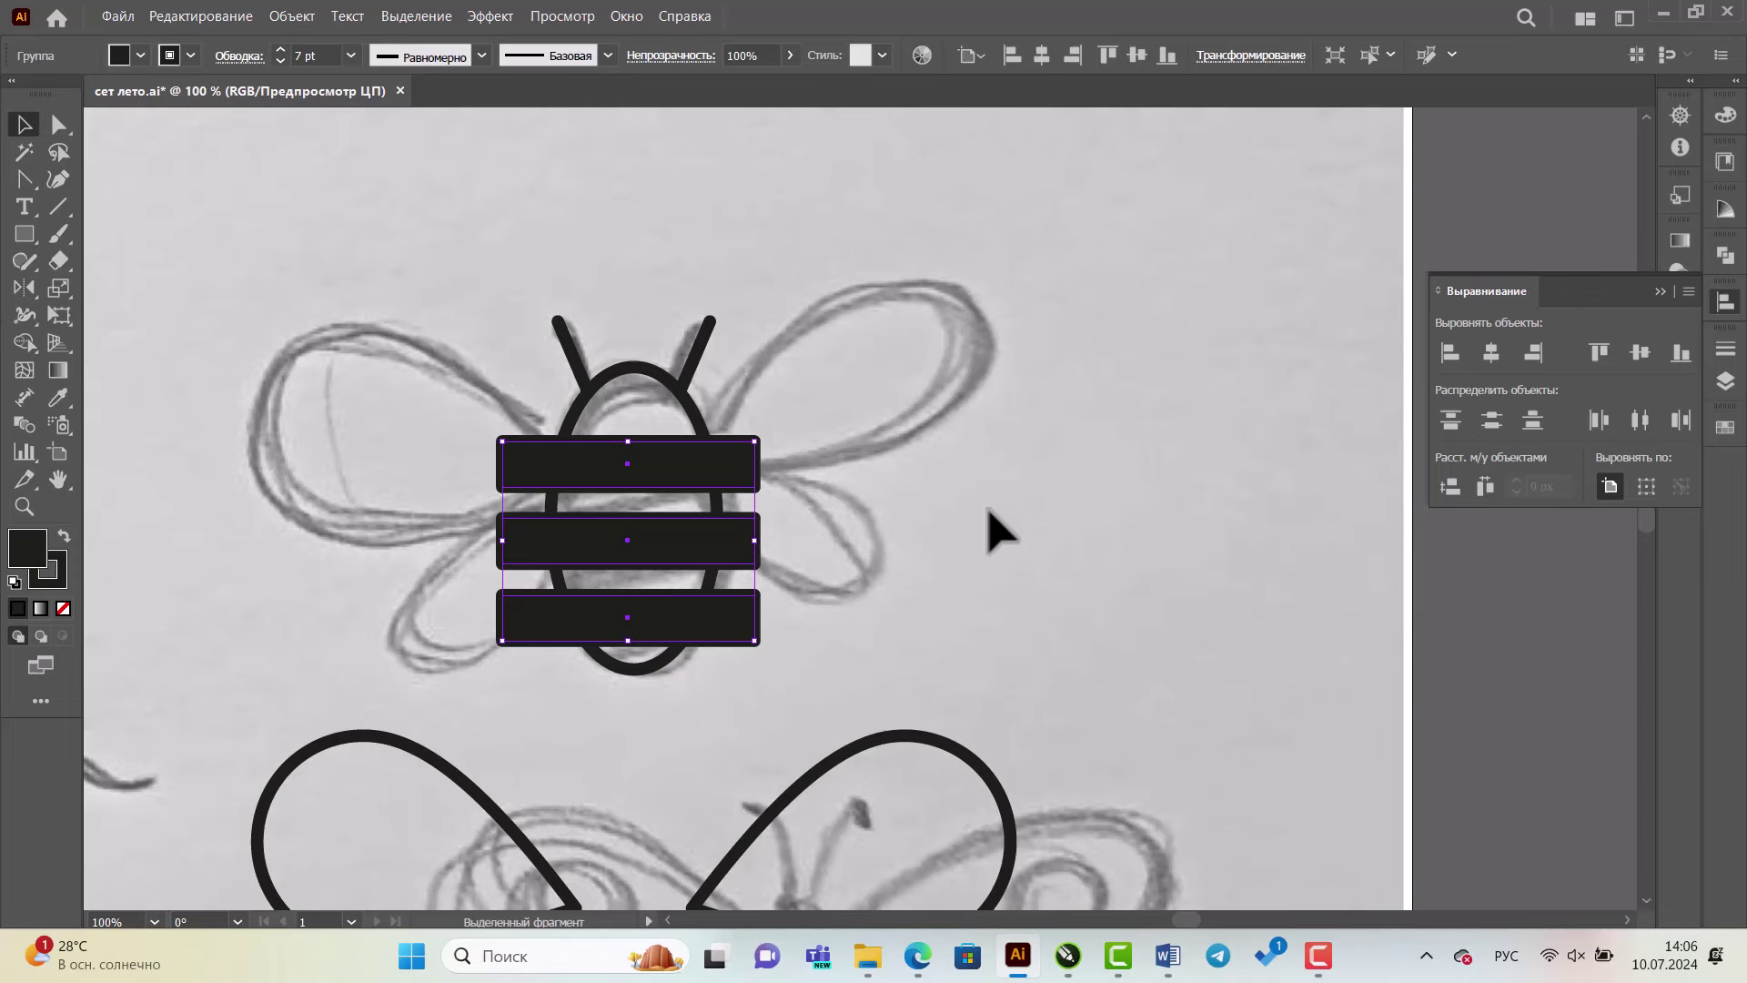
- Zoom in, make the stripes group slightly shorter, and select it with the oval body
left_click(25, 507)
mouse_move(443, 365)
left_mouse_down()
mouse_move(867, 732)
mouse_move(801, 758)
left_mouse_up()
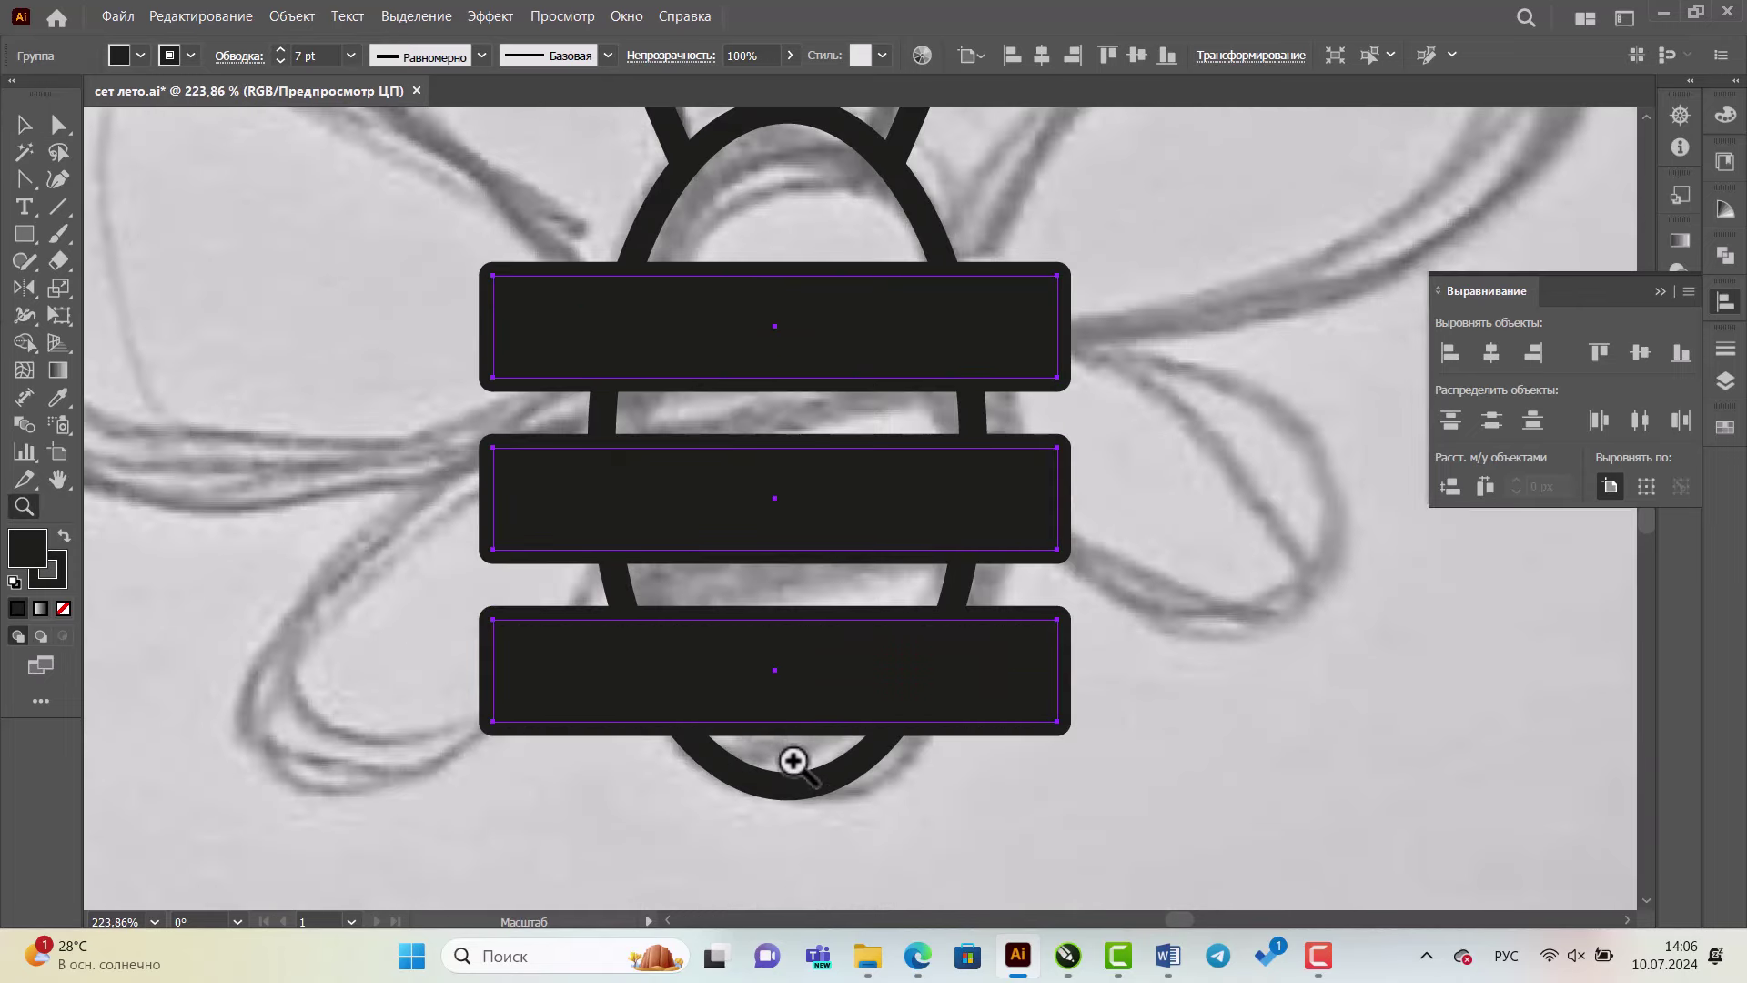
left_click(24, 124)
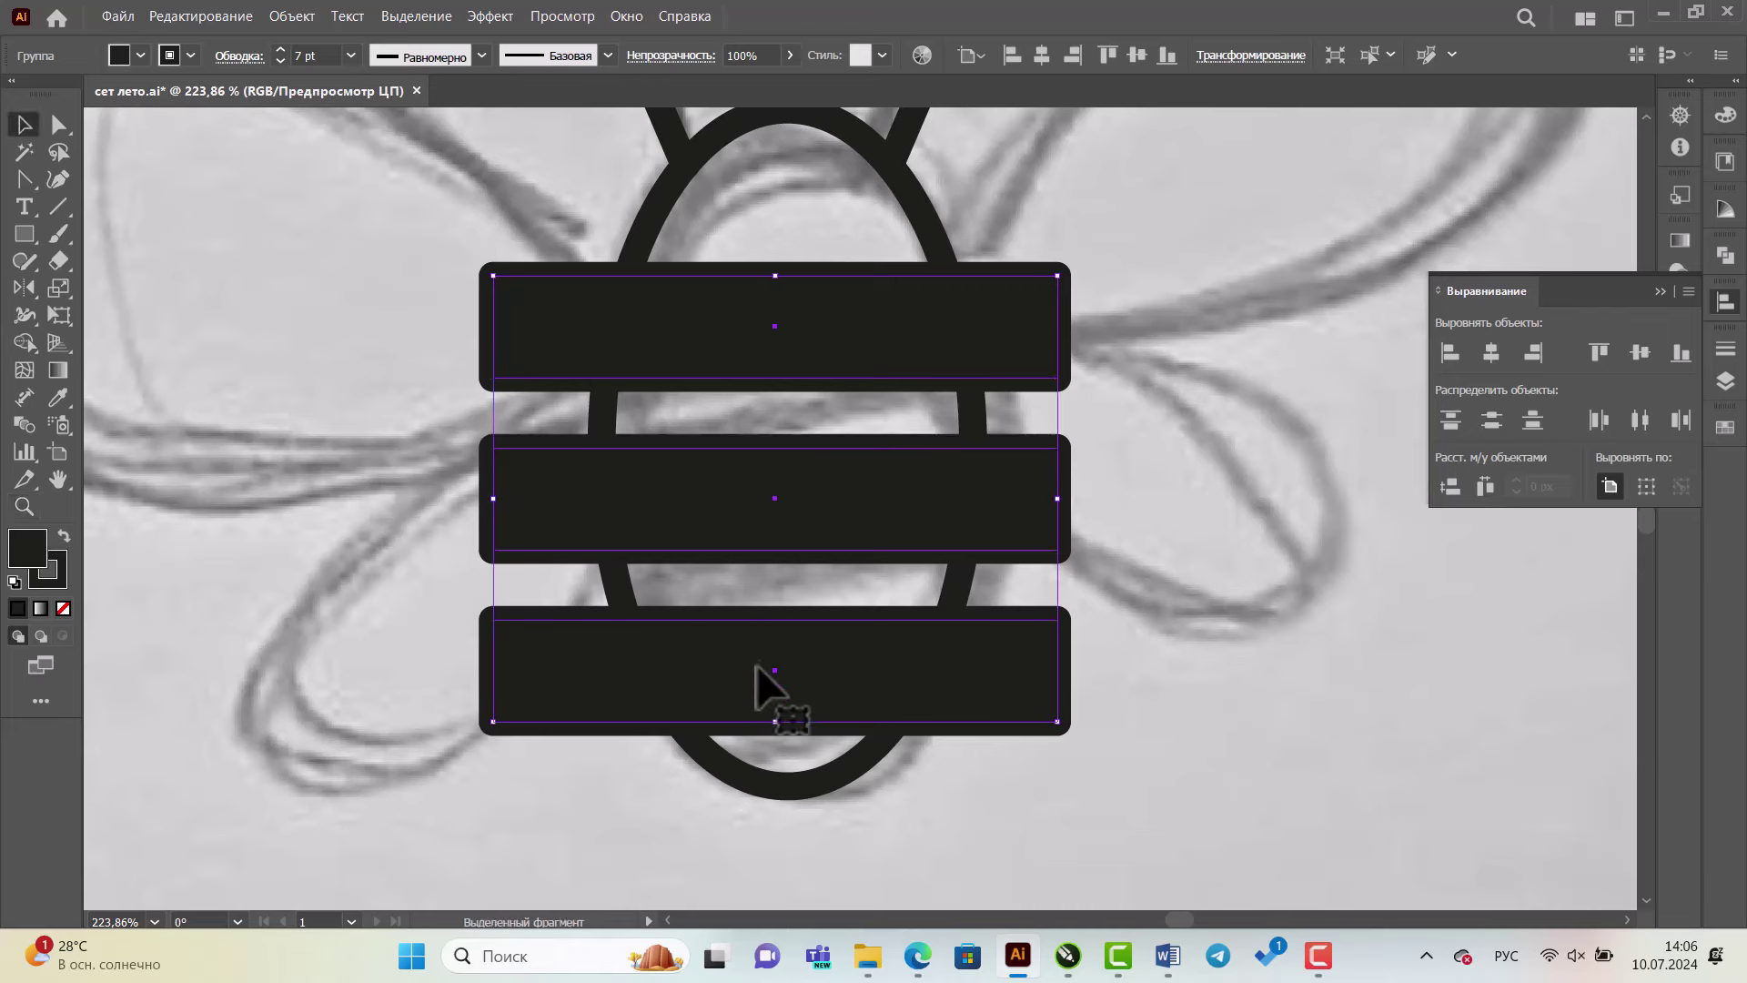
left_click_drag(773, 720, 773, 706)
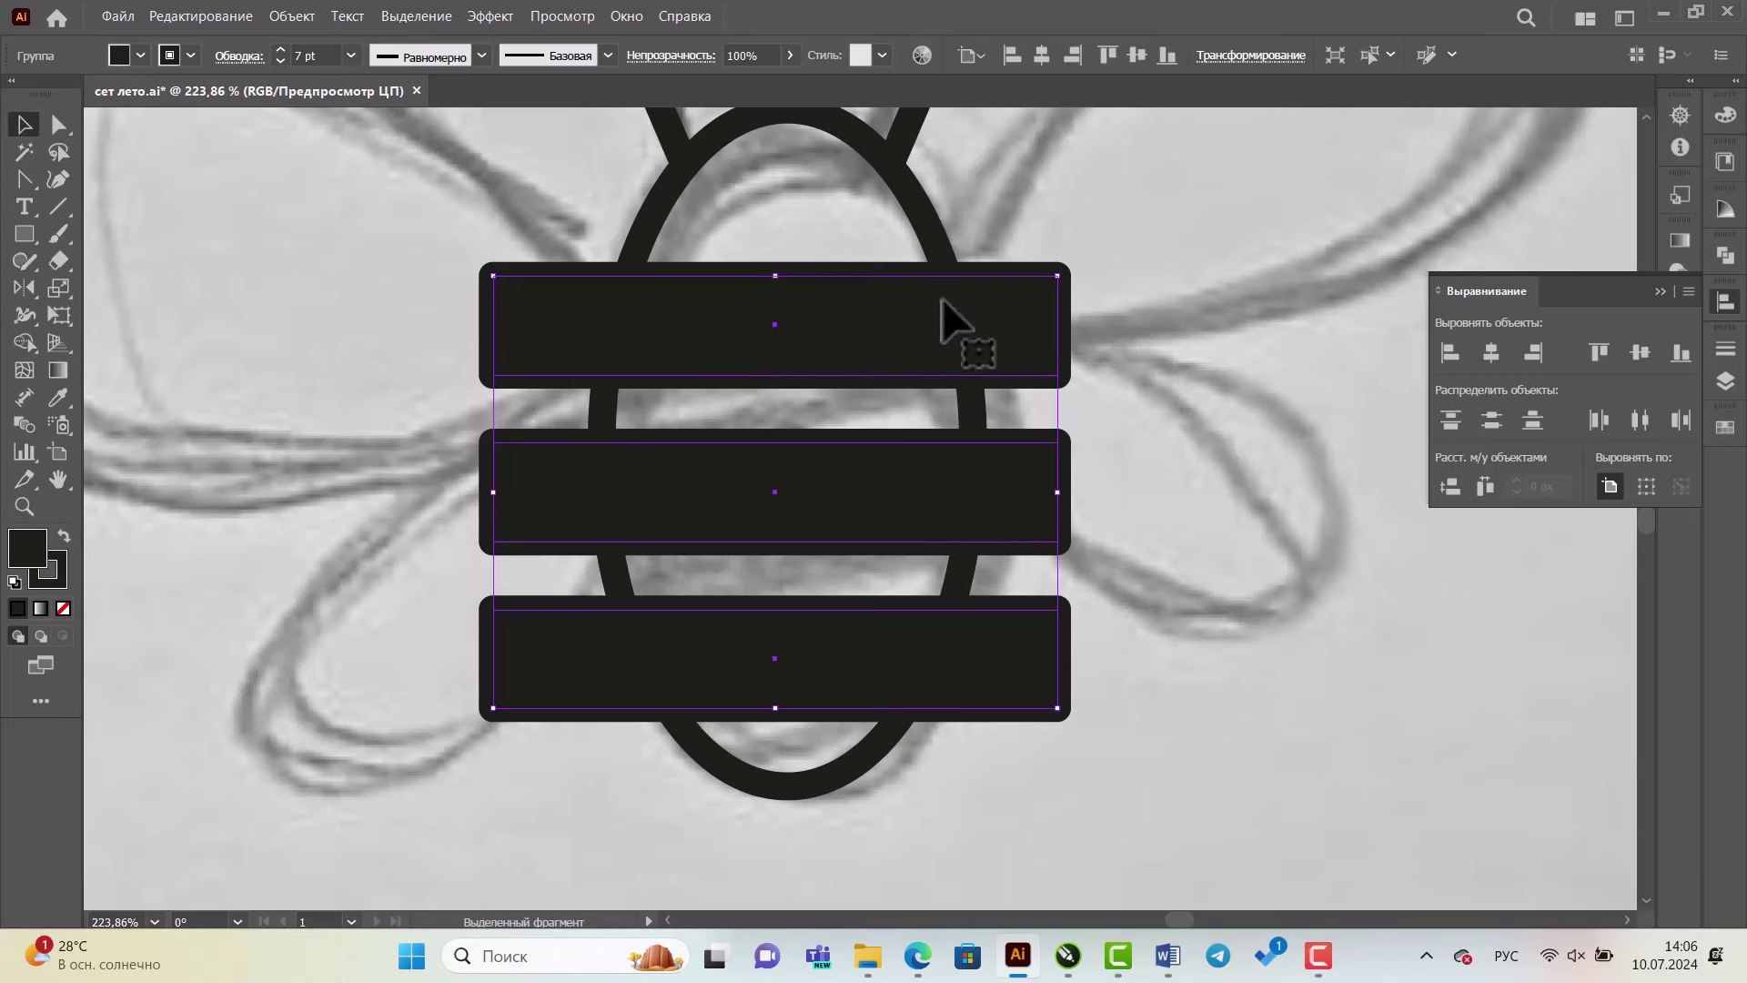
left_click(917, 208, "shift")
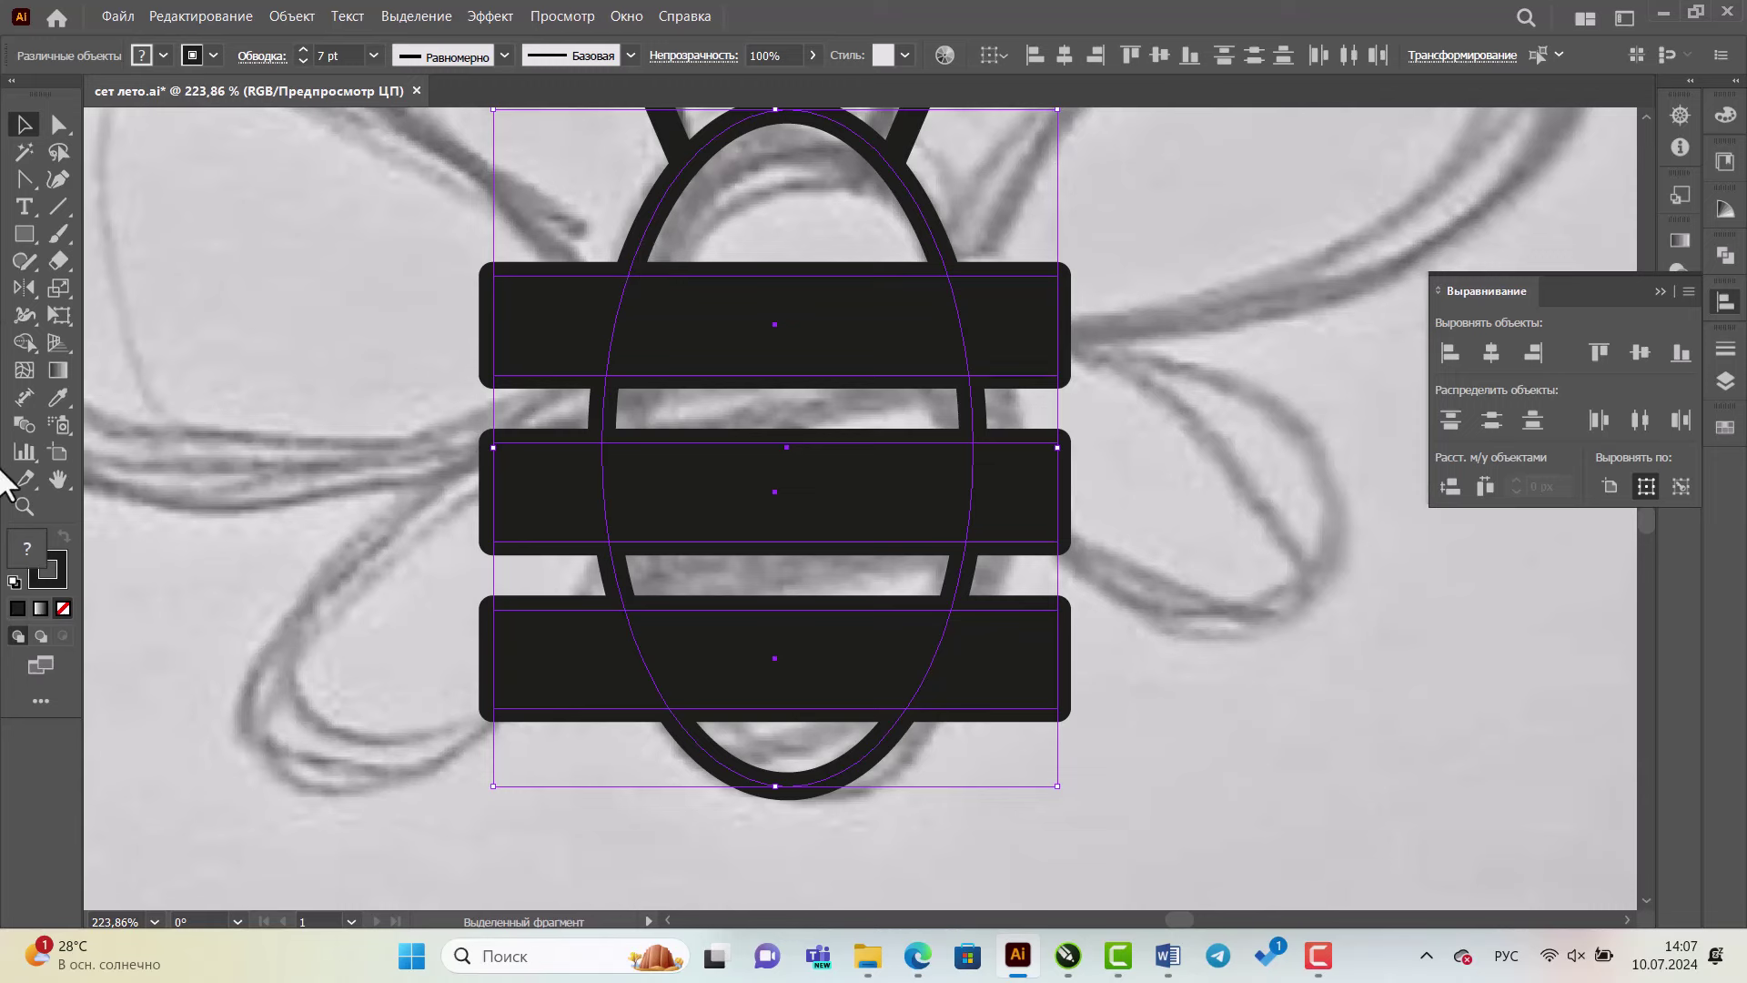
- Trim the stripe parts outside the oval with Shape Builder, then check the trim
left_click(25, 340)
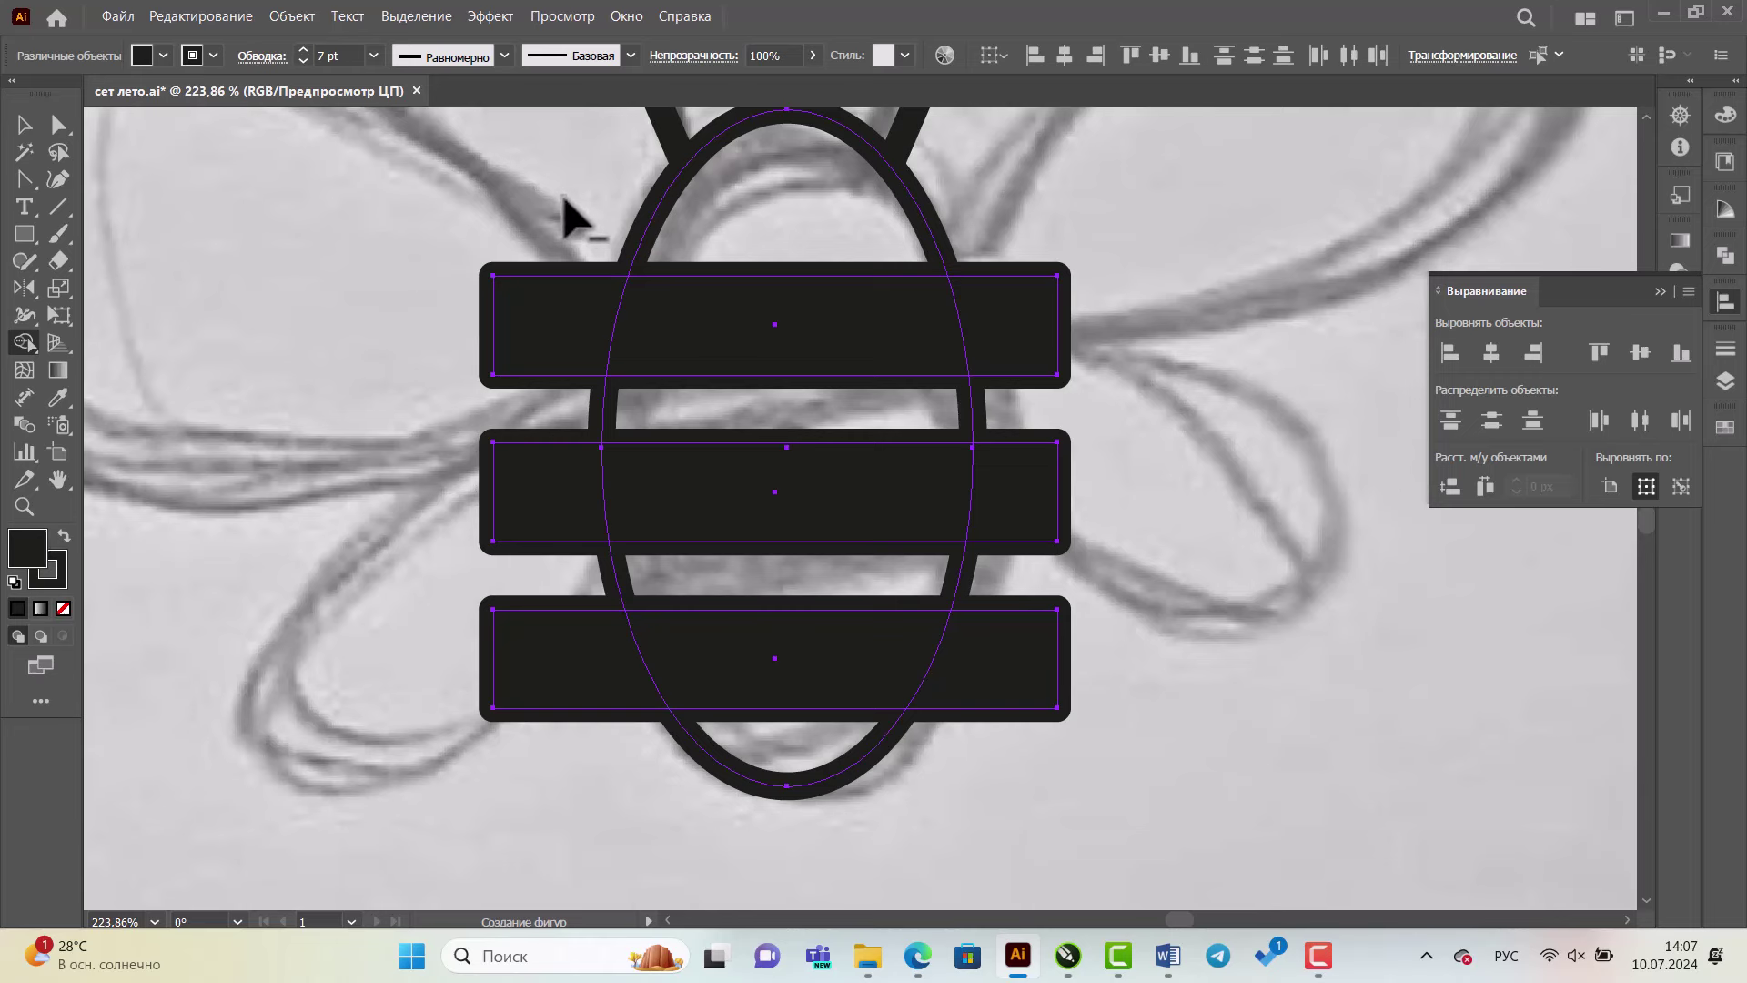
mouse_move(564, 198)
left_mouse_down()
mouse_move(649, 794)
mouse_move(741, 850)
mouse_move(822, 866)
mouse_move(909, 843)
mouse_move(992, 701)
mouse_move(1021, 495)
mouse_move(999, 255)
left_mouse_up()
key("v")
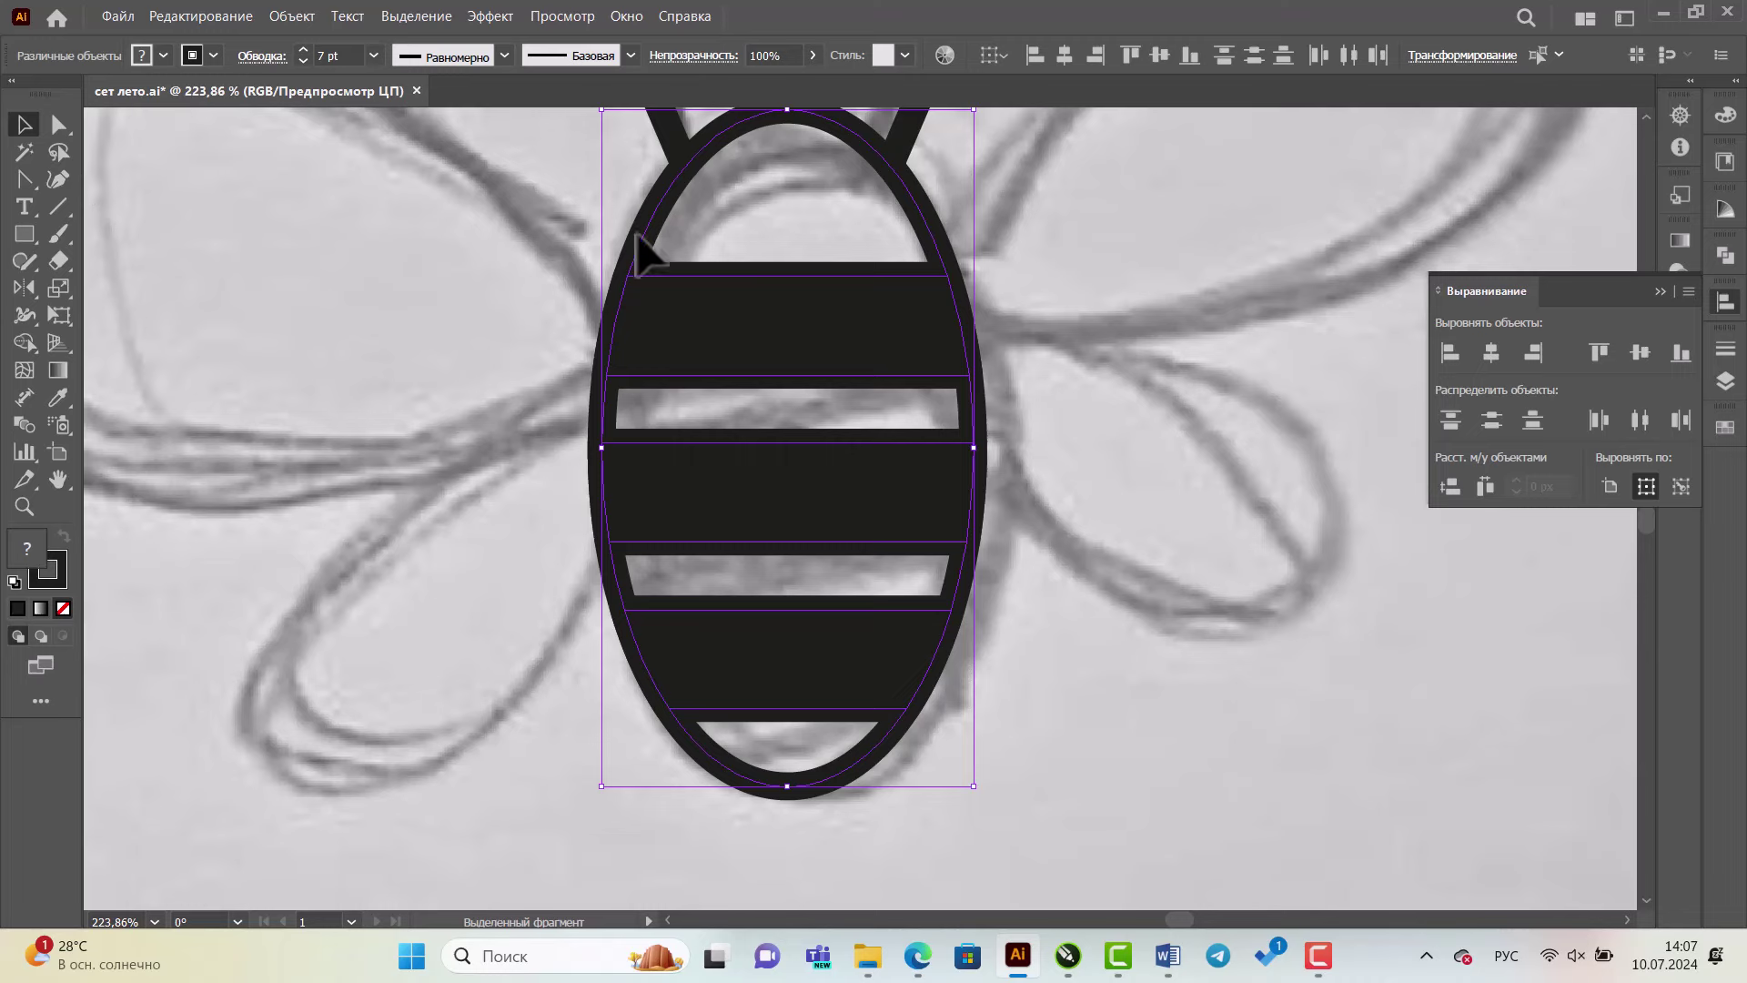
left_click(390, 281)
left_click(788, 339)
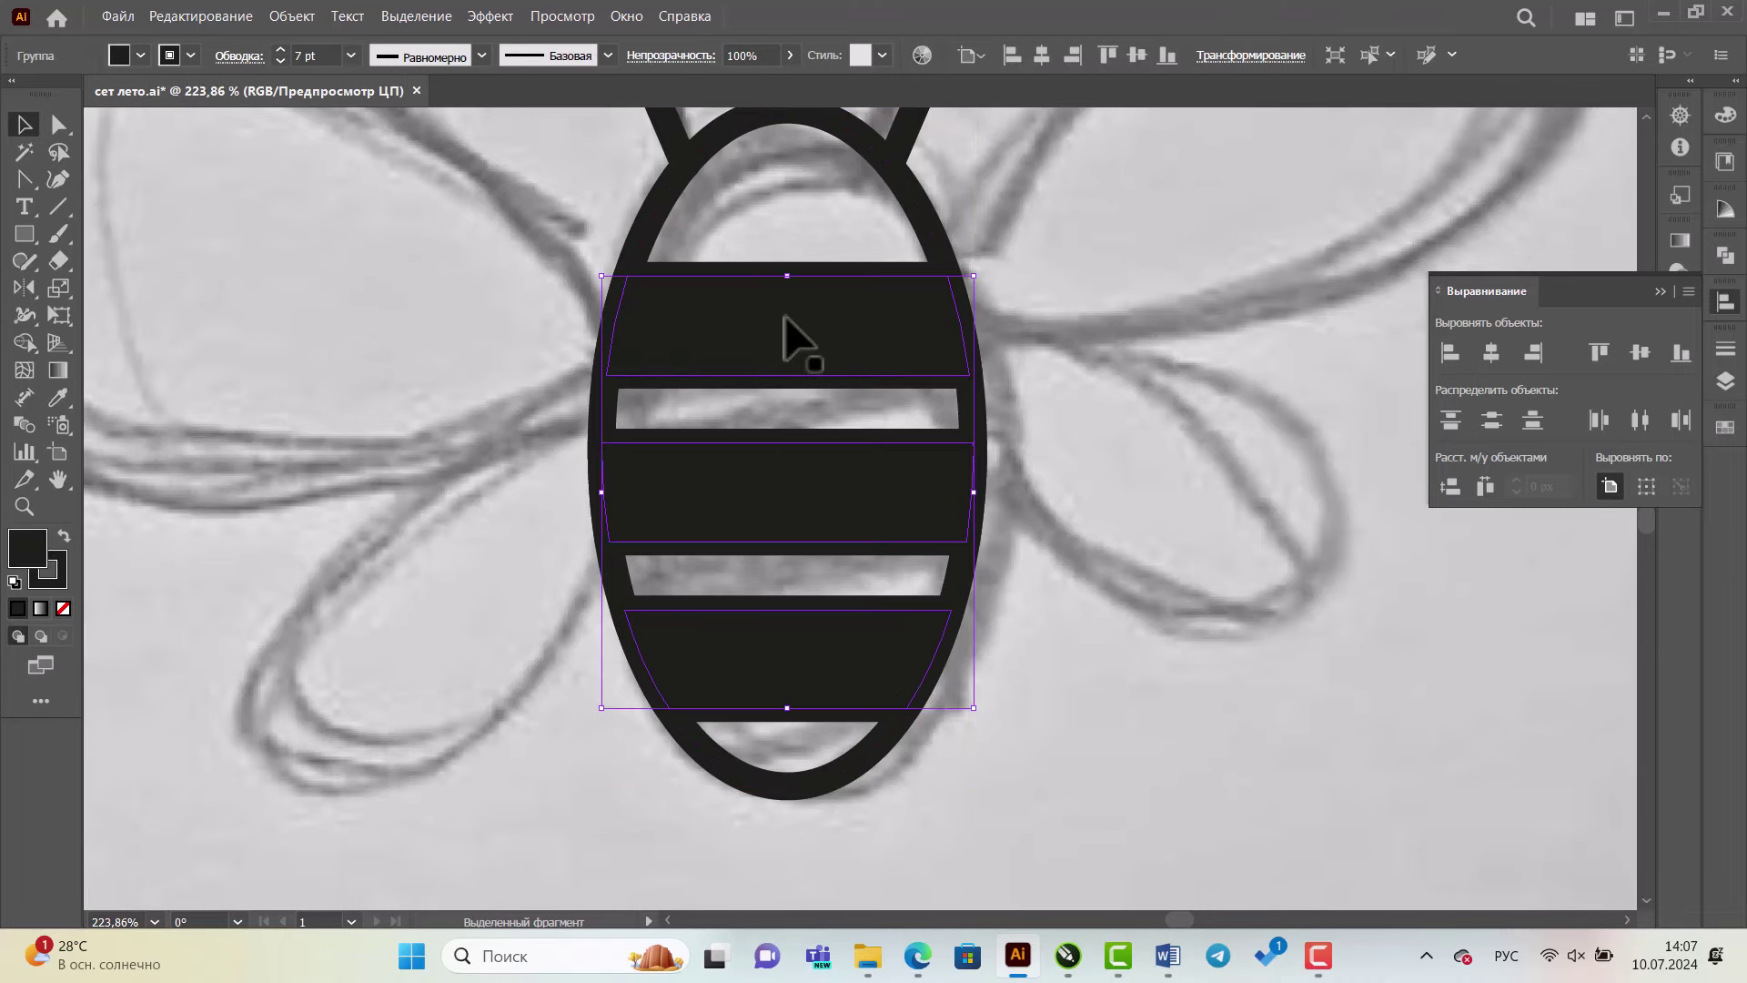
left_click_drag(784, 316, 1163, 316)
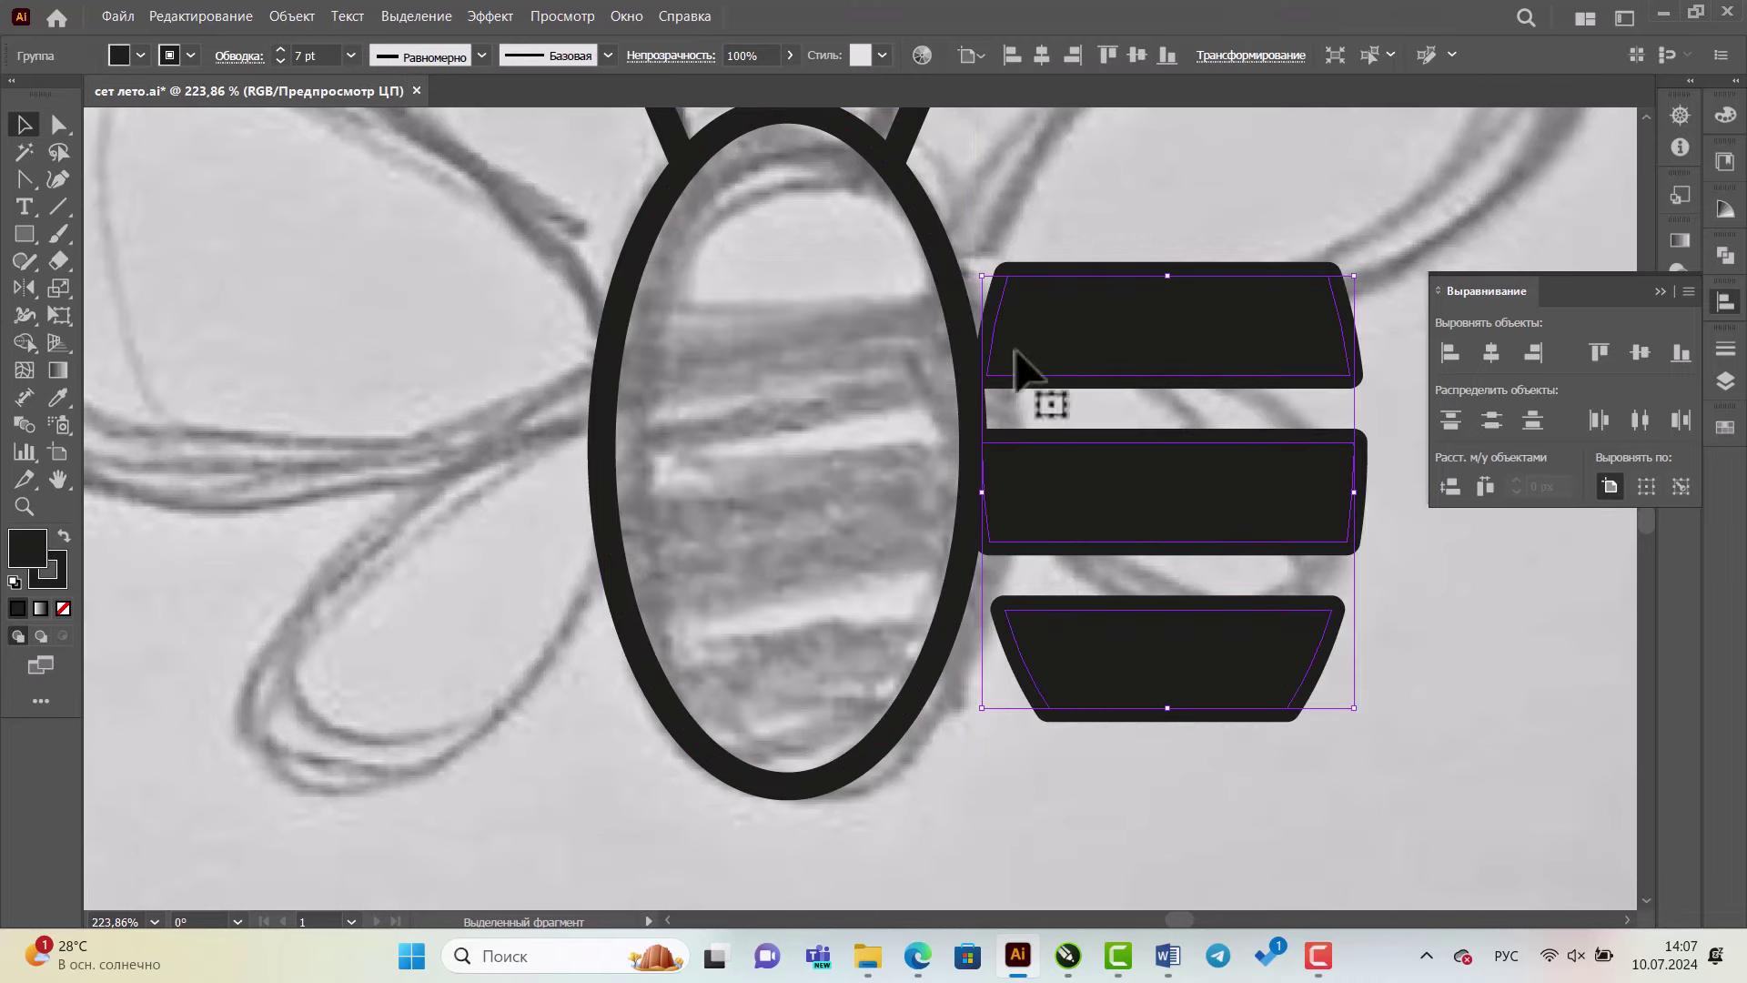
key("ctrl+z")
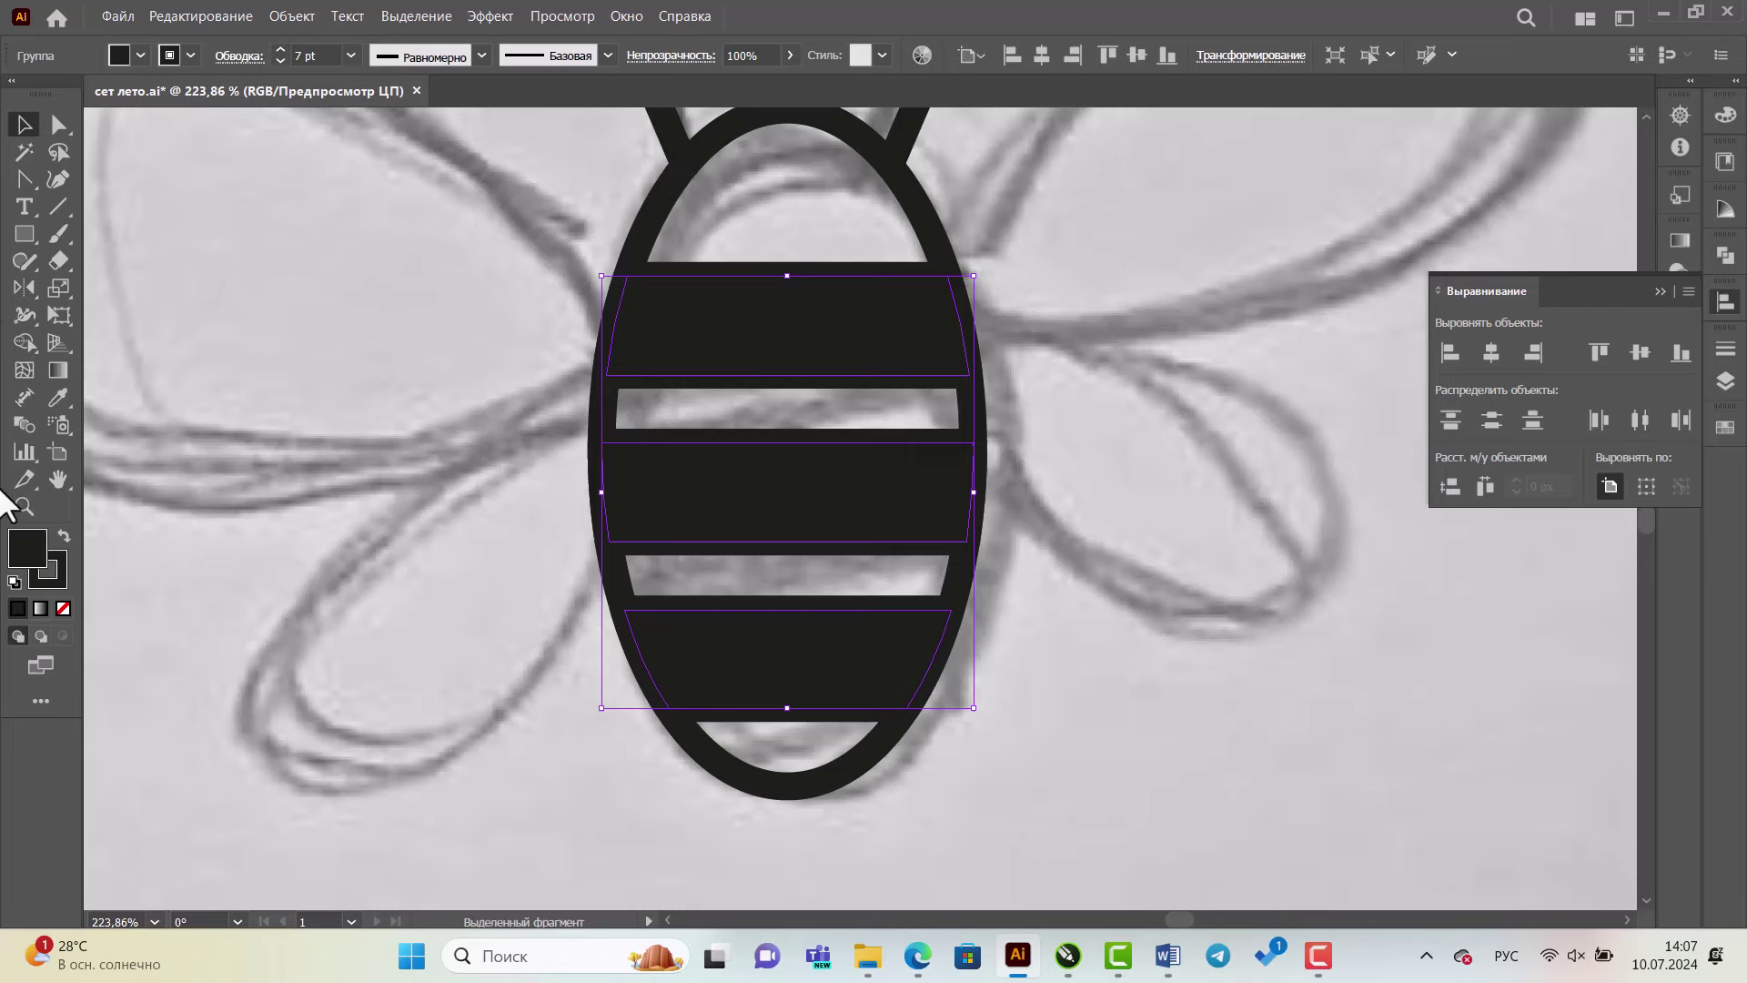
left_click(24, 507)
left_click(1021, 389, "alt")
- Fill the bee's oval body with yellow from the swatches
left_click(1008, 510, "alt")
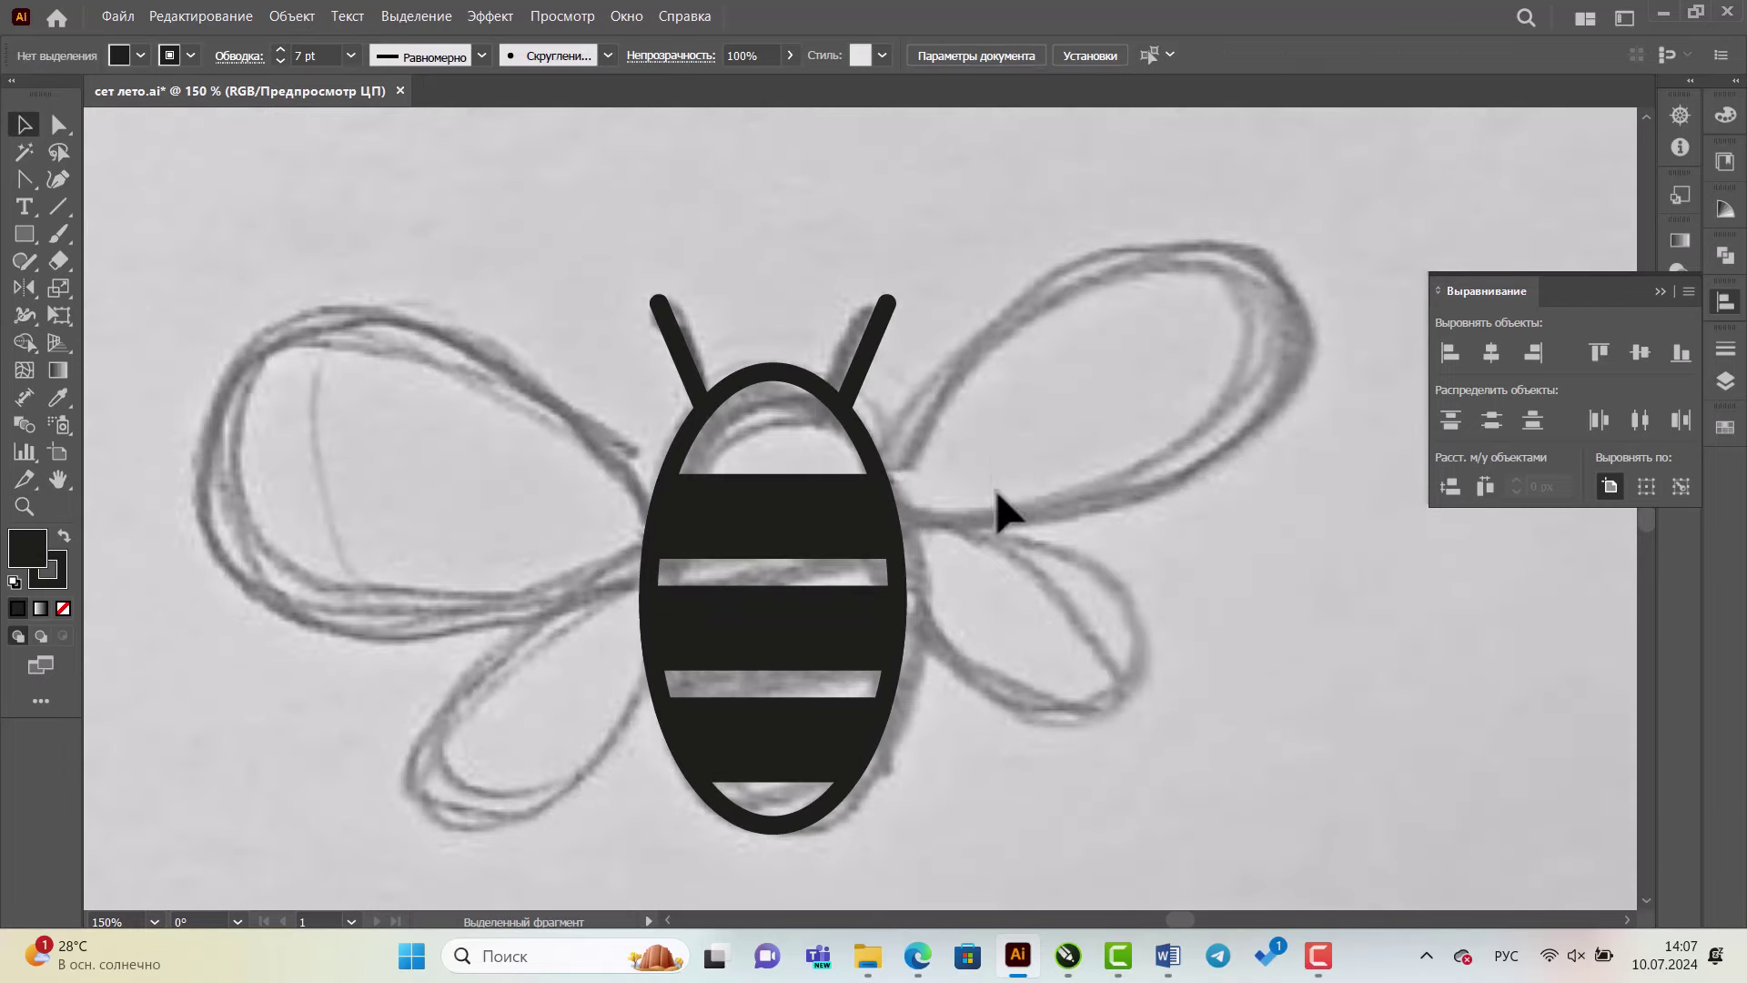
left_click(801, 375)
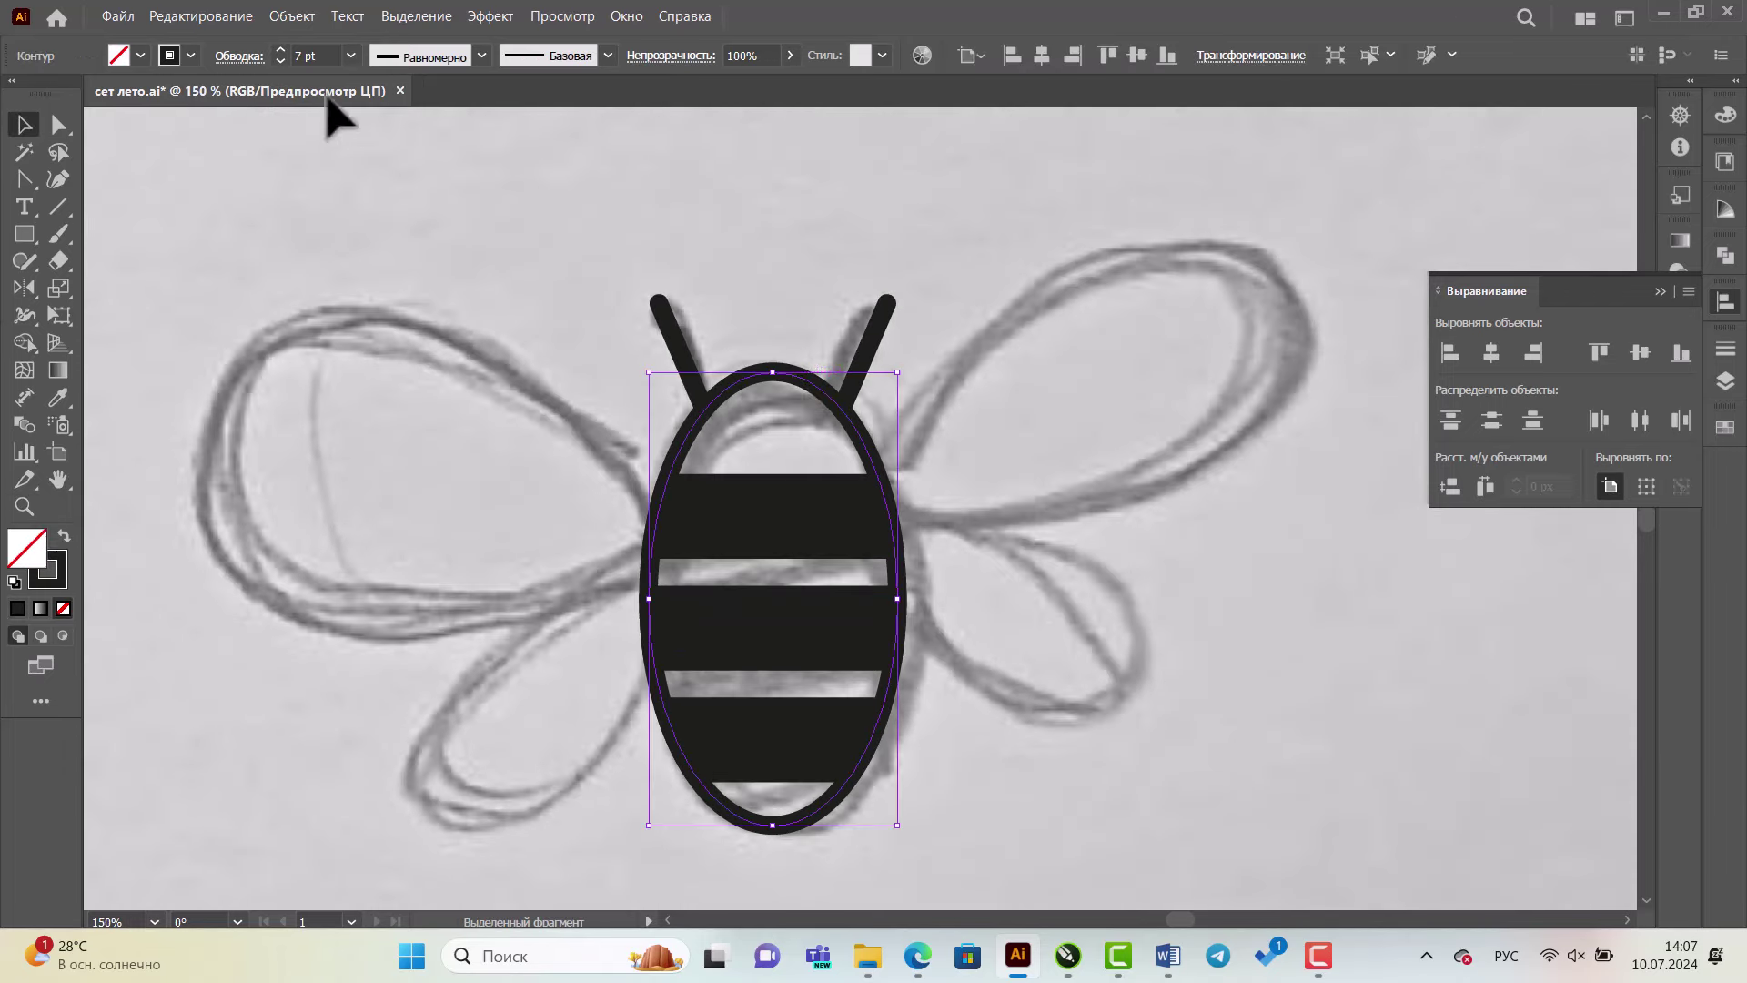
left_click(169, 56)
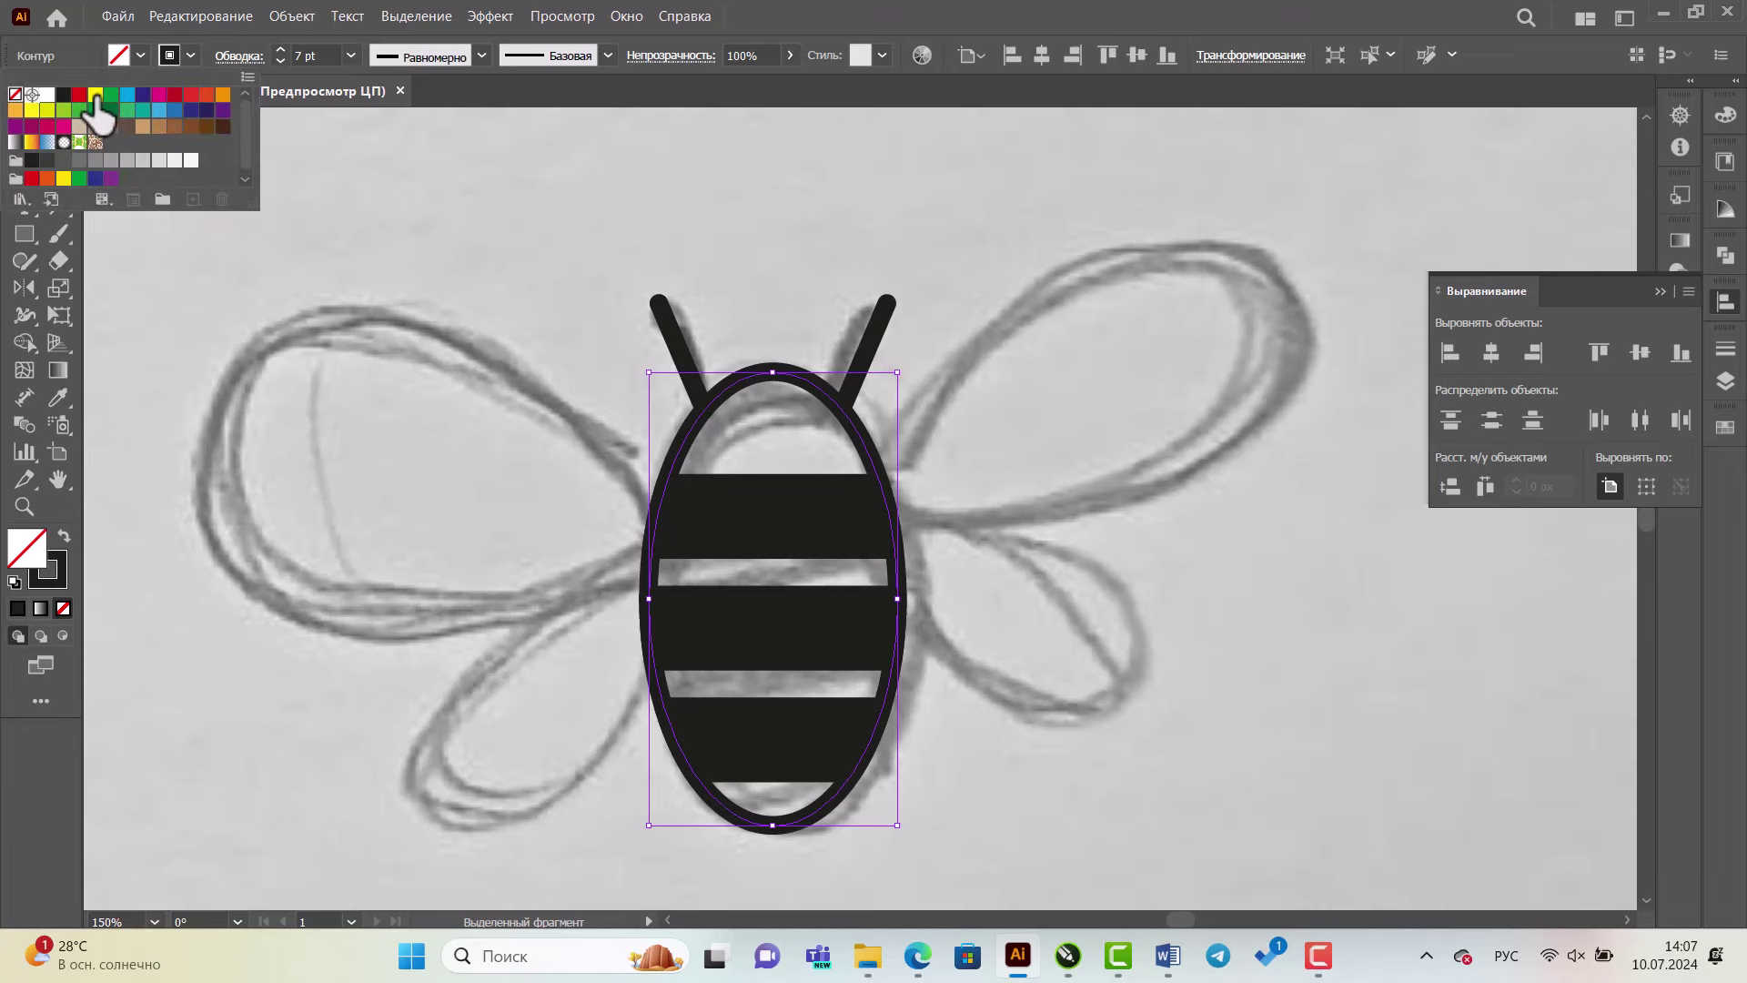
left_click(95, 95)
key("Escape")
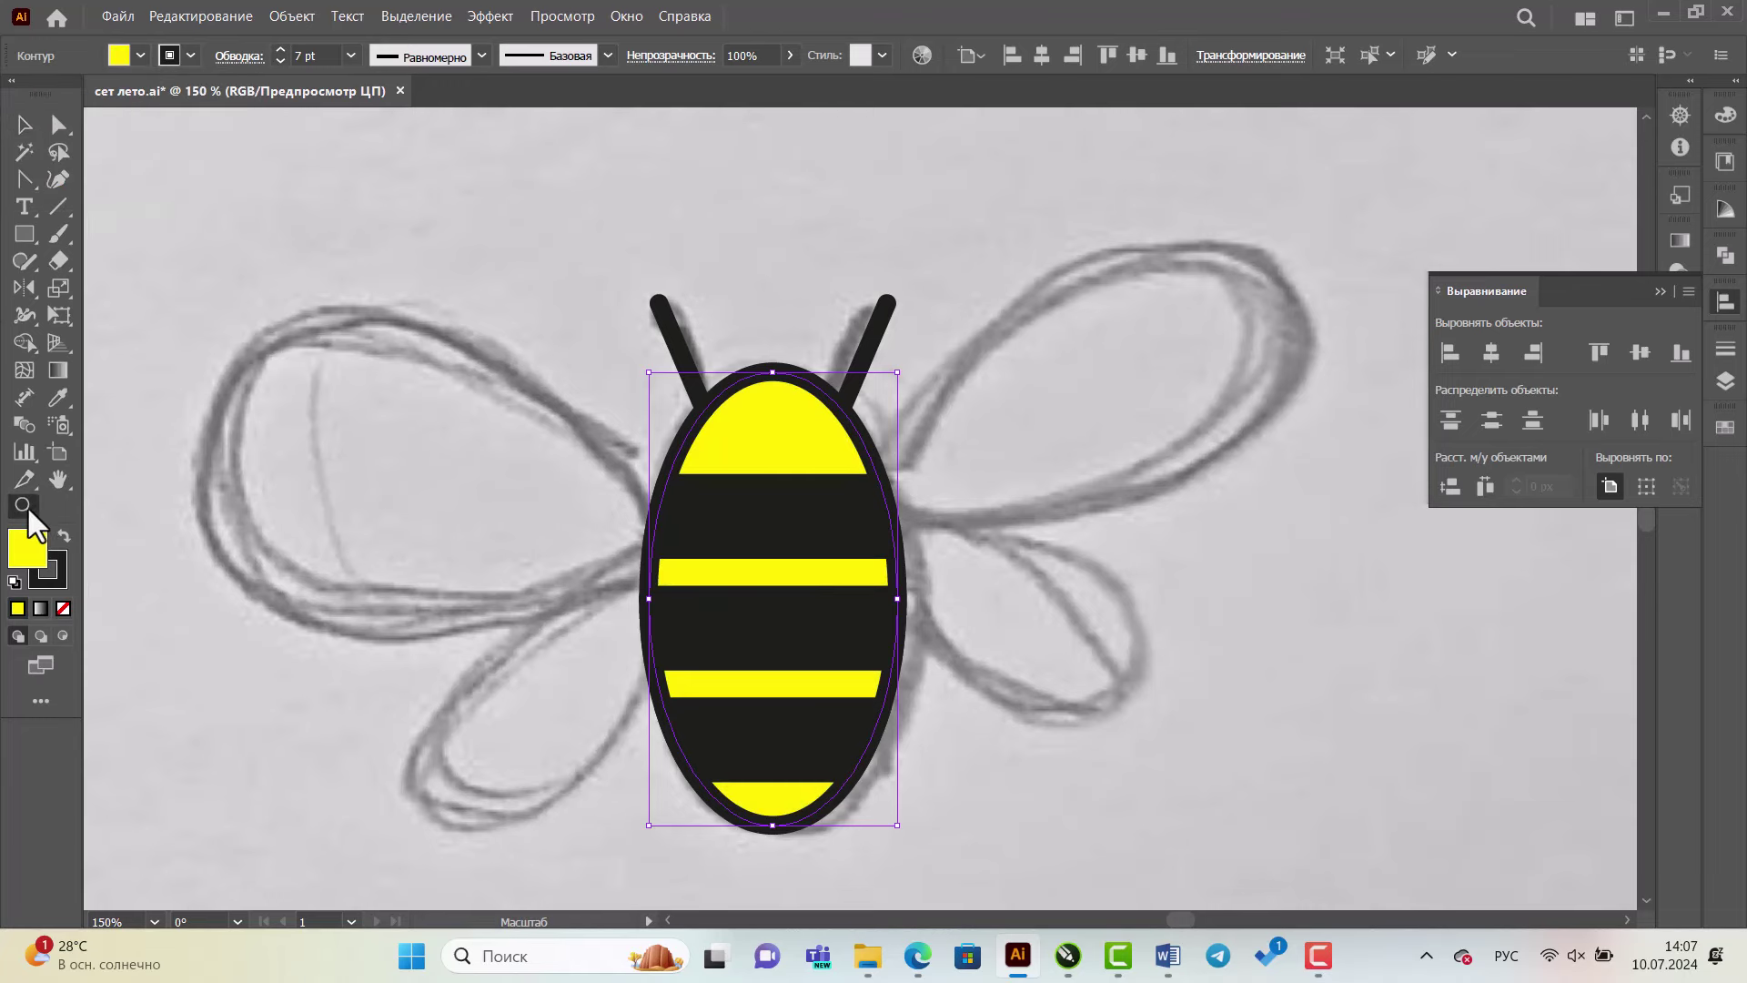
- Zoom out so the bee and the wing shapes below both show
left_click(24, 506)
left_click(972, 489, "alt")
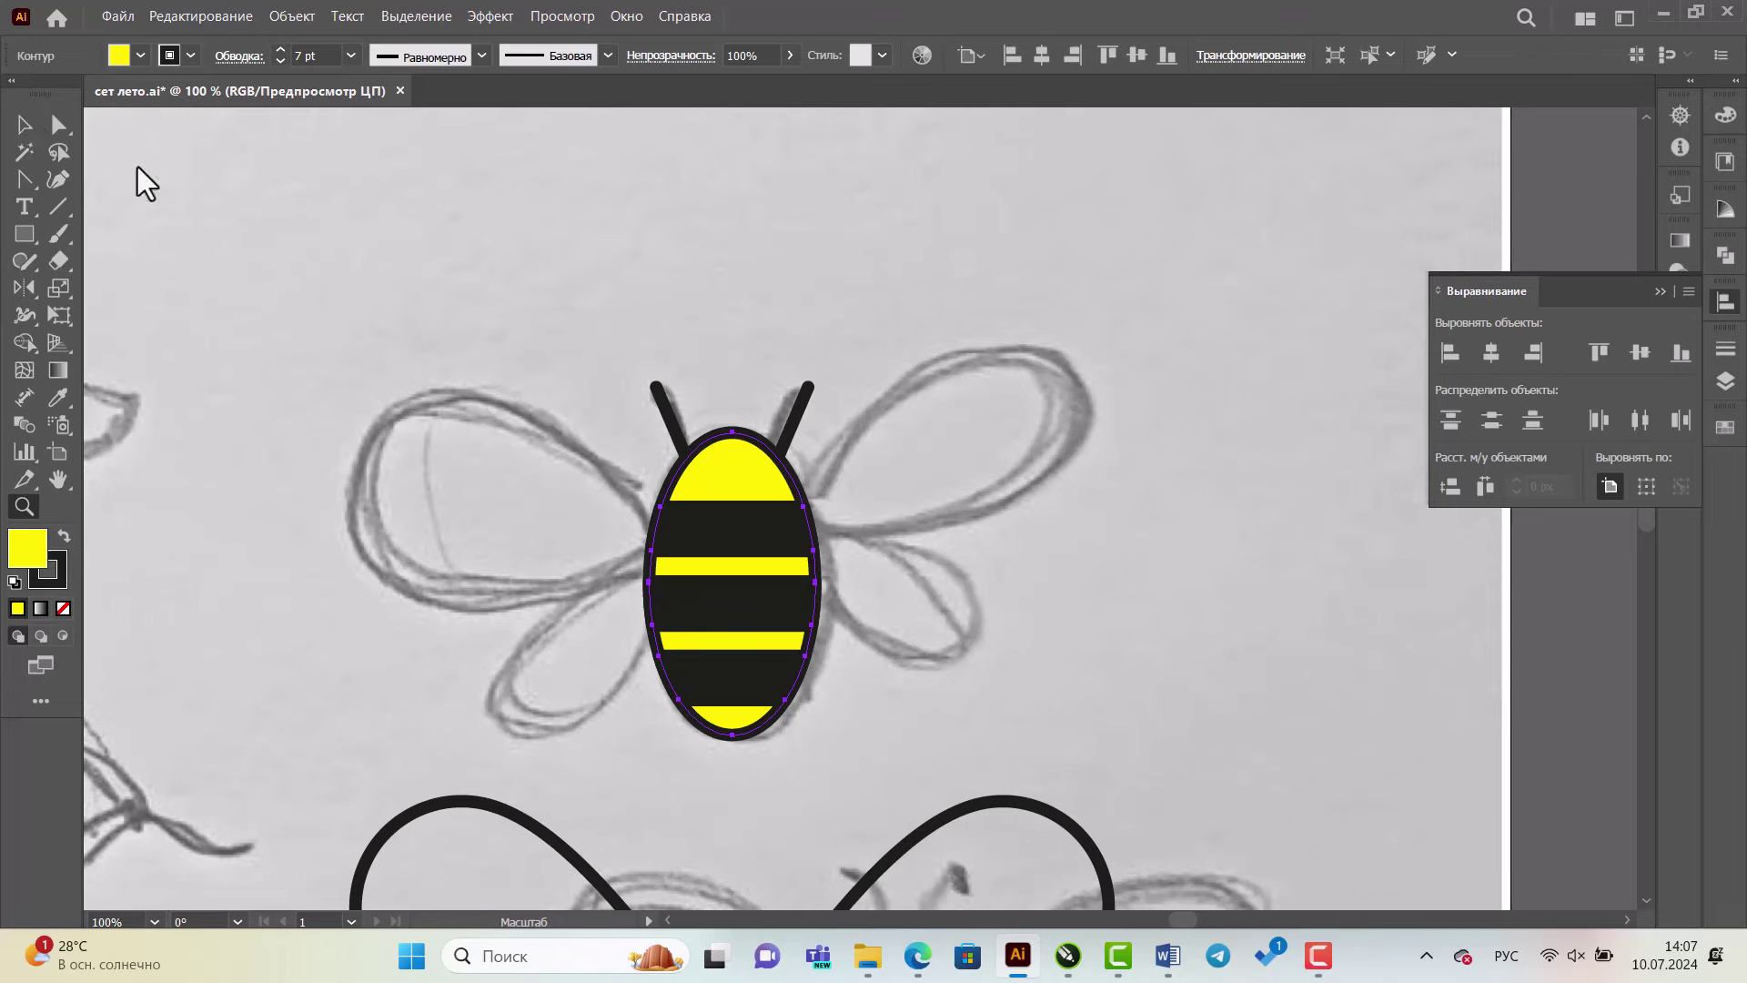
left_click(648, 460, "alt")
left_click(25, 125)
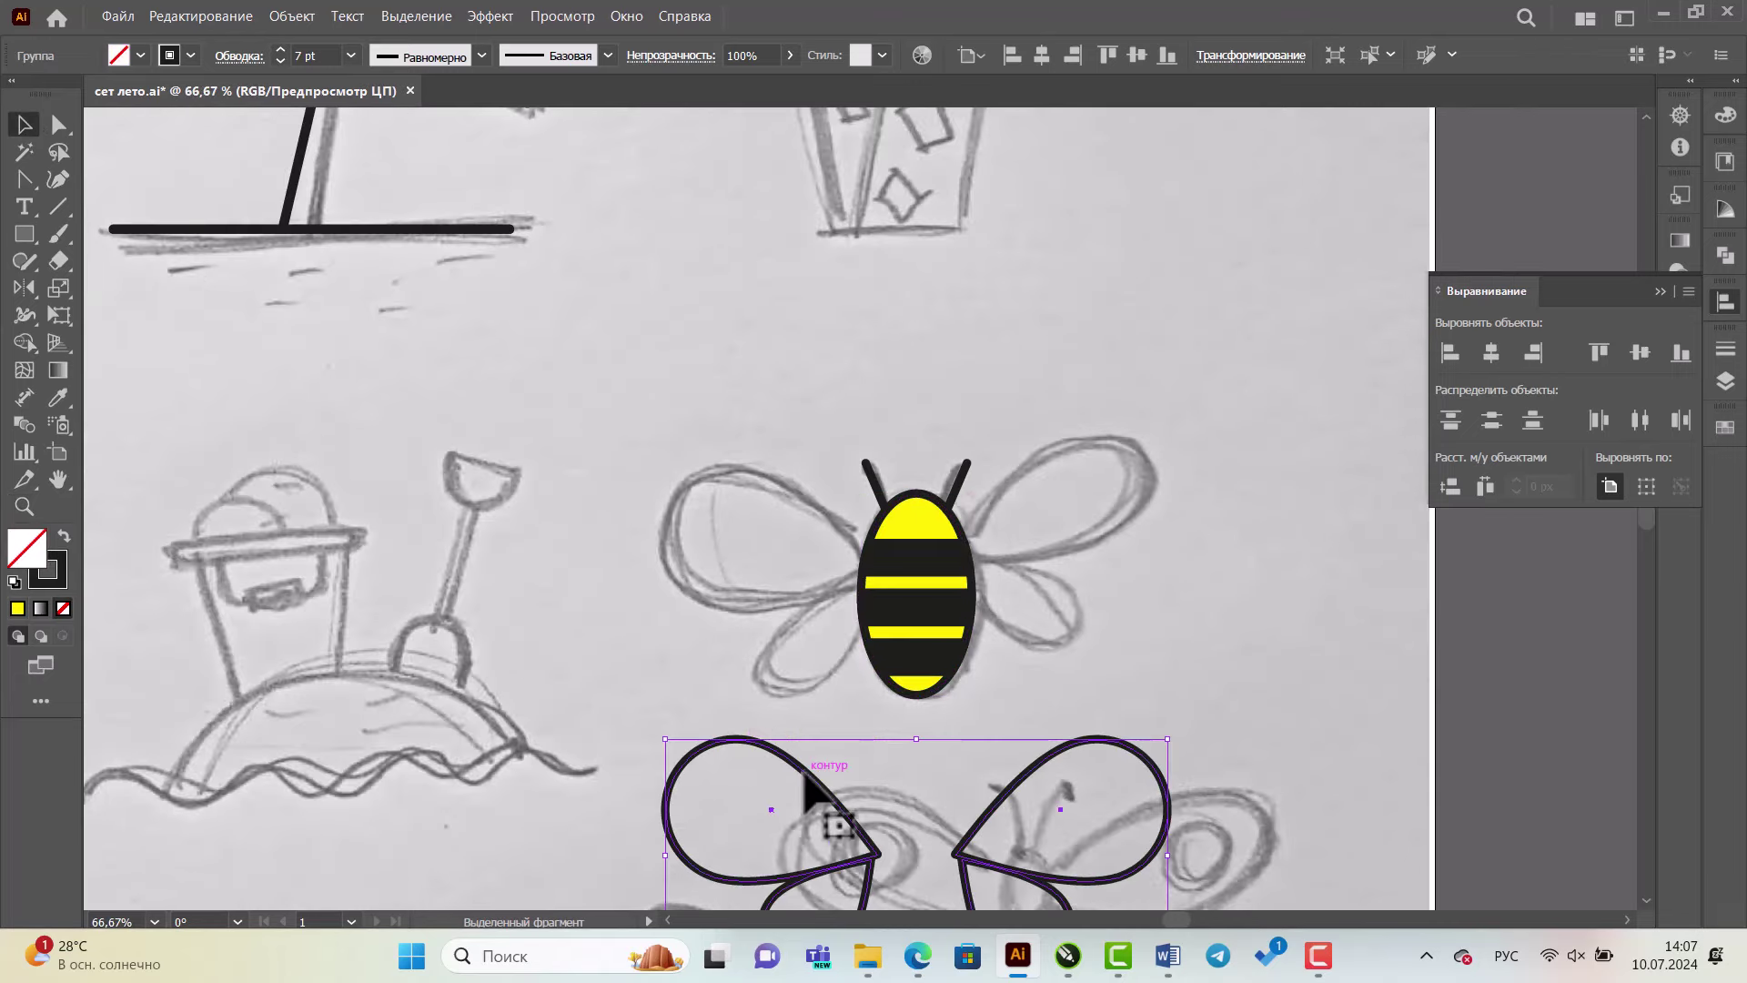
- Move the outlined wings up onto the bee and fill them white
left_click_drag(822, 751, 805, 496)
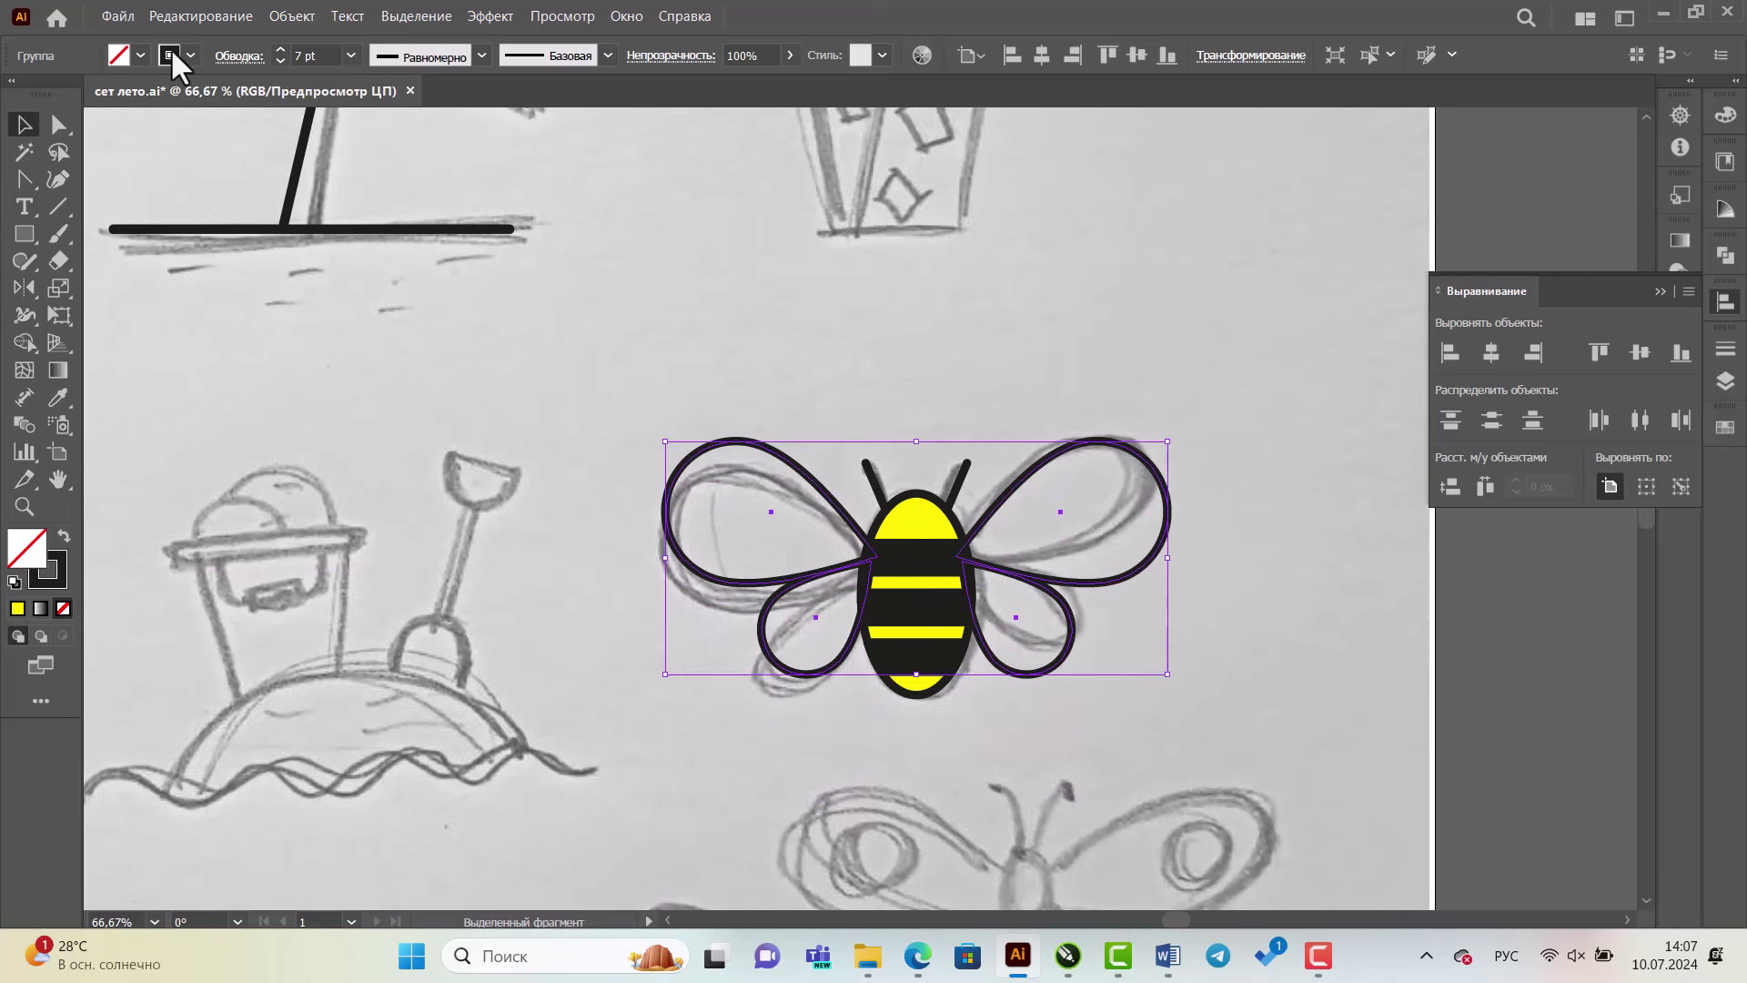
left_click(124, 53)
left_click(47, 95)
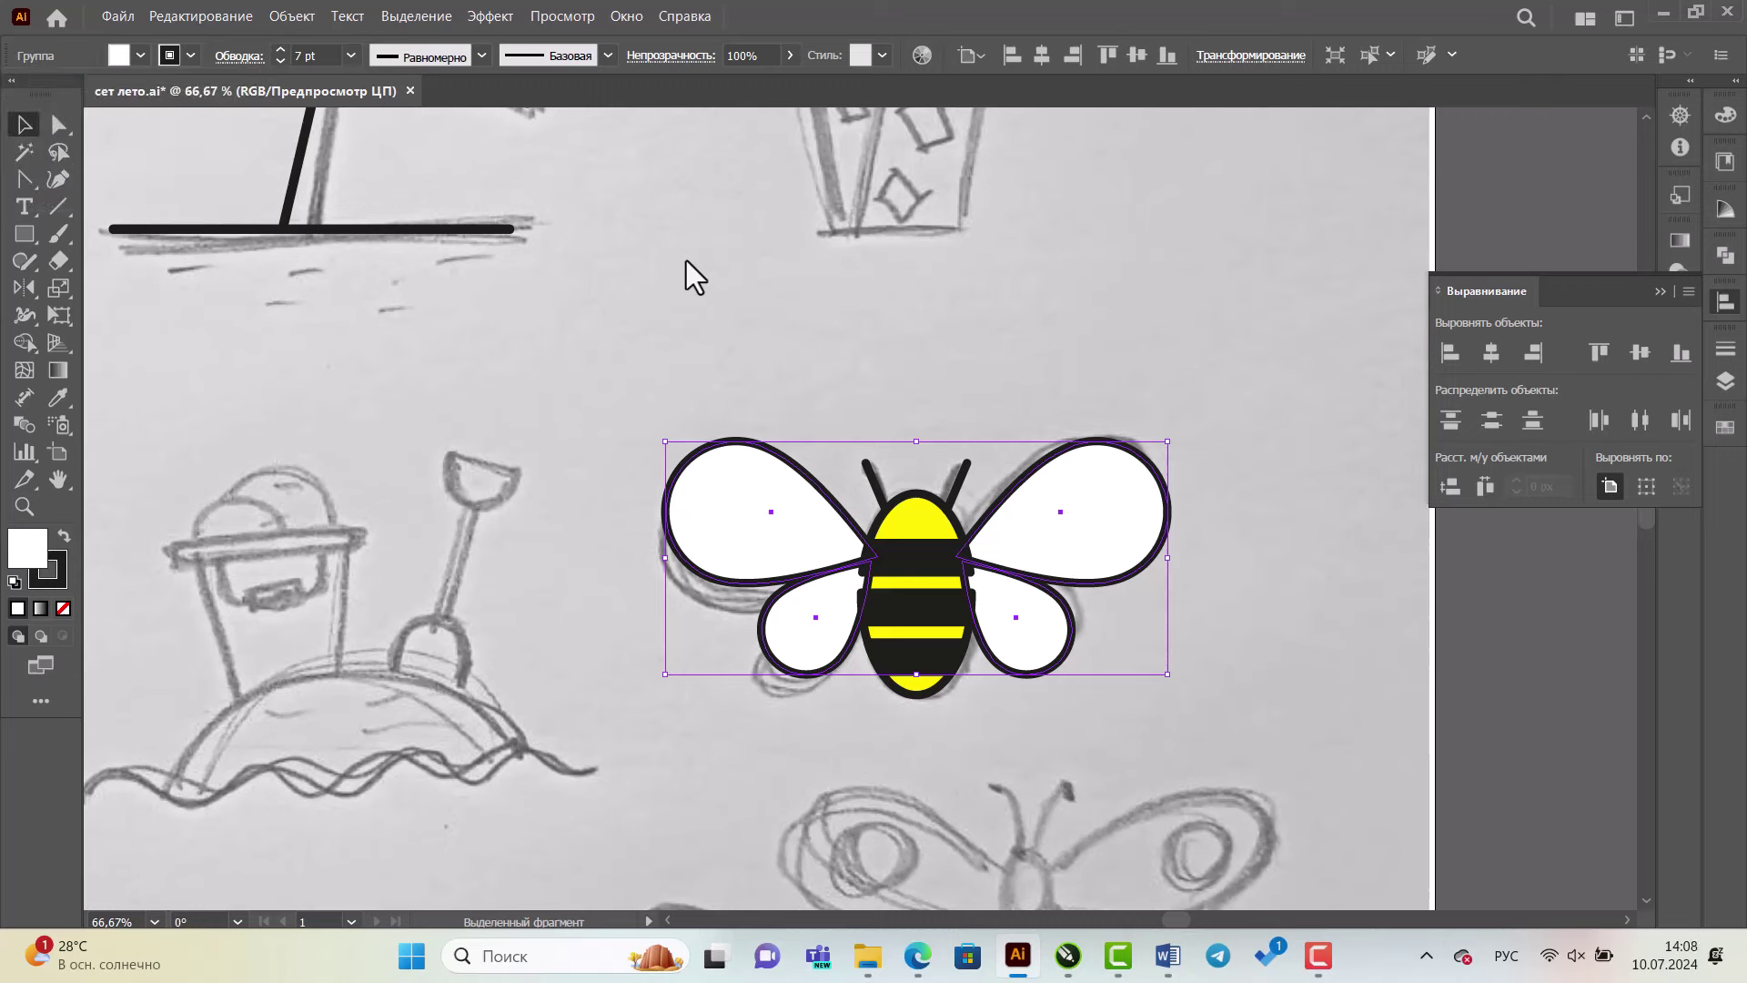
- Select the bee's stripes and oval body together
left_click(903, 421)
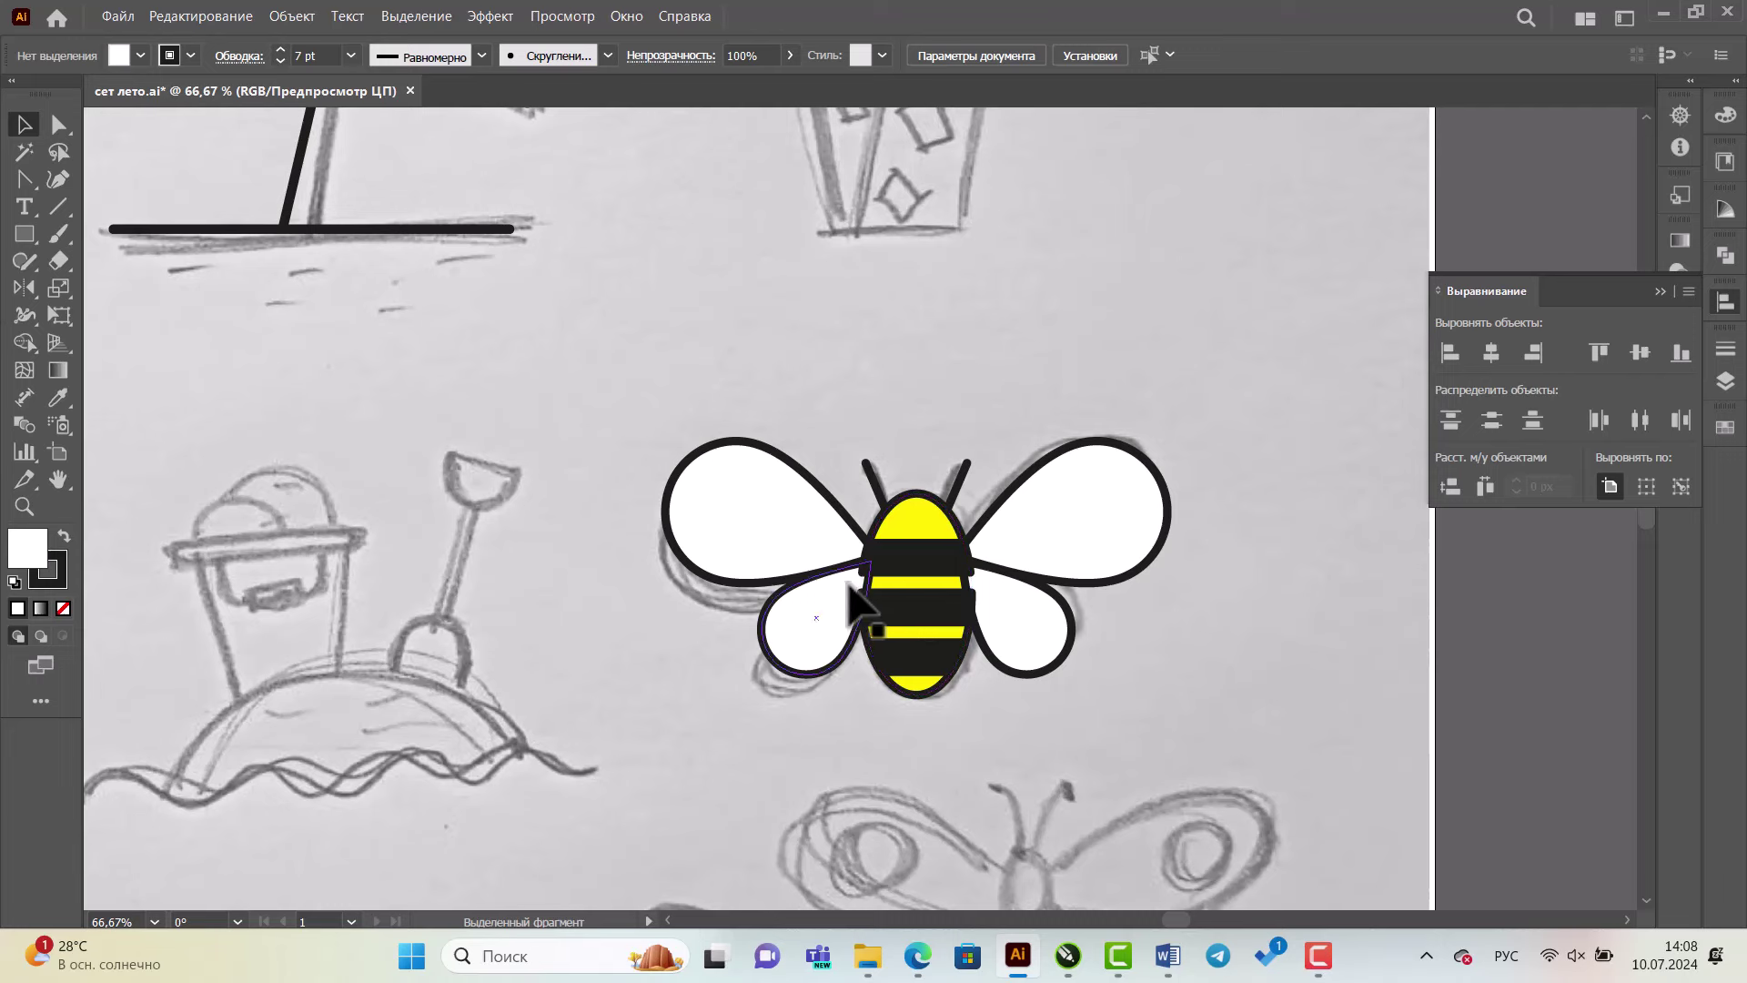
left_click(810, 551)
left_click(917, 569)
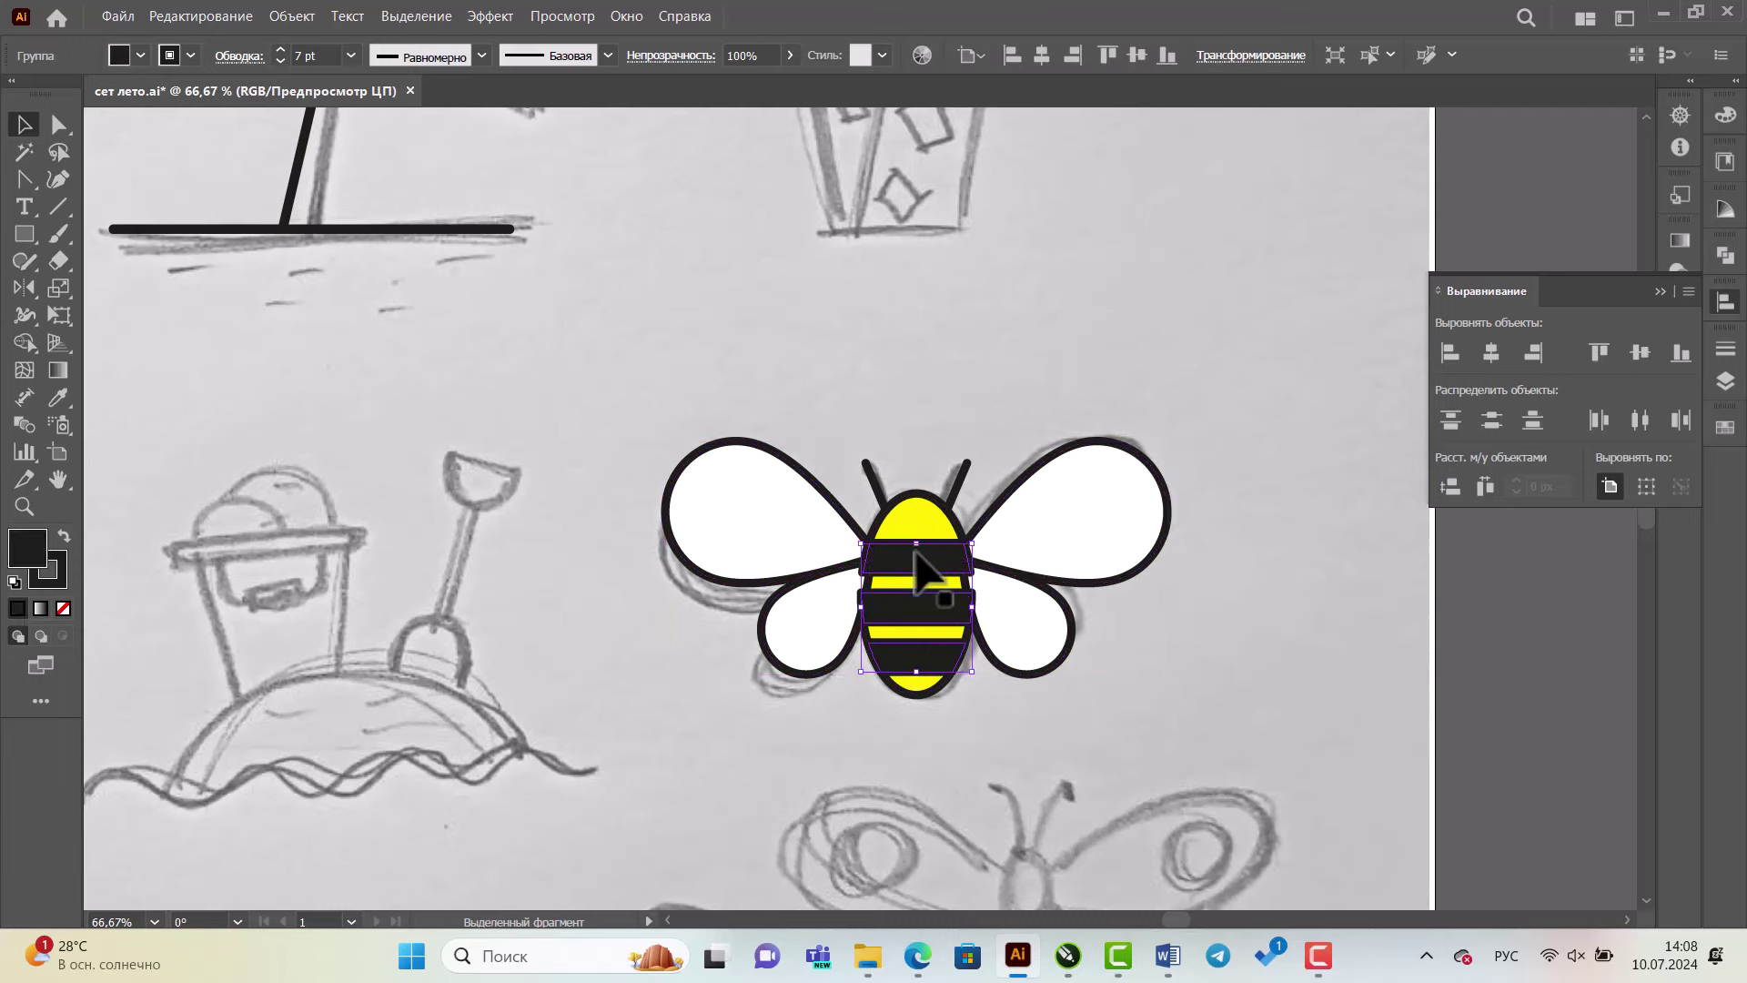
left_click(919, 502, "shift")
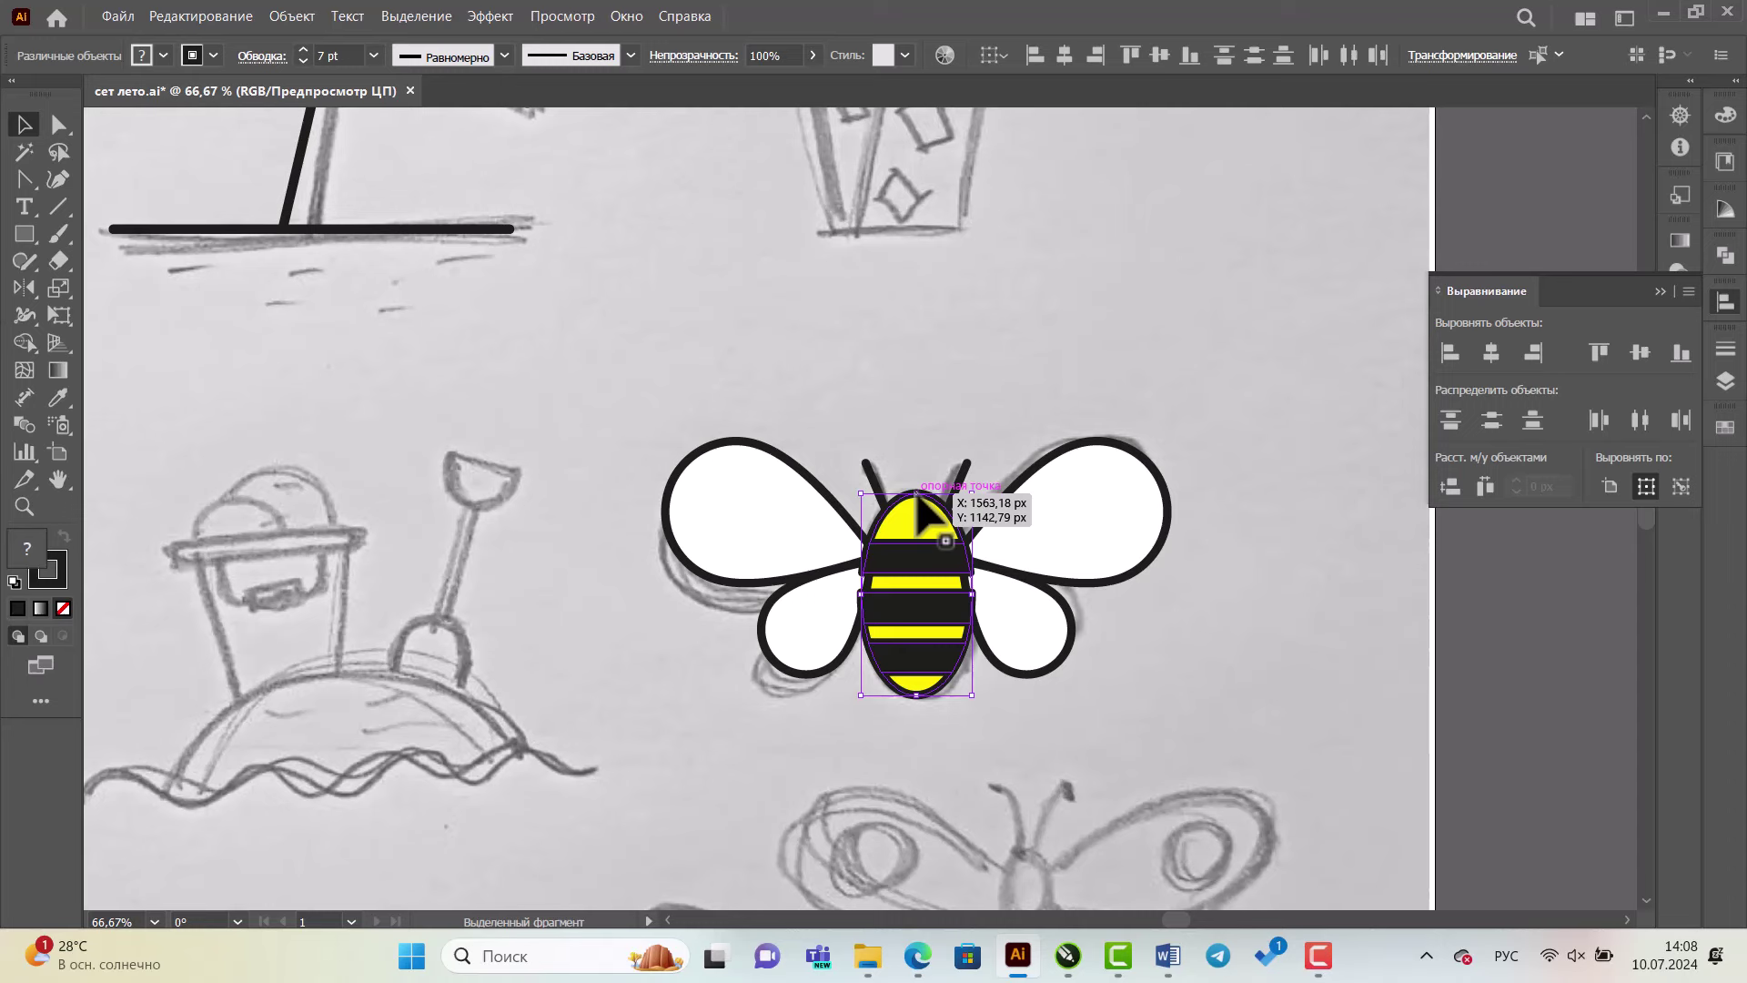
- Clear the selection and zoom in on the bee and butterfly sketch
key("a")
key("ctrl")
left_click(923, 390)
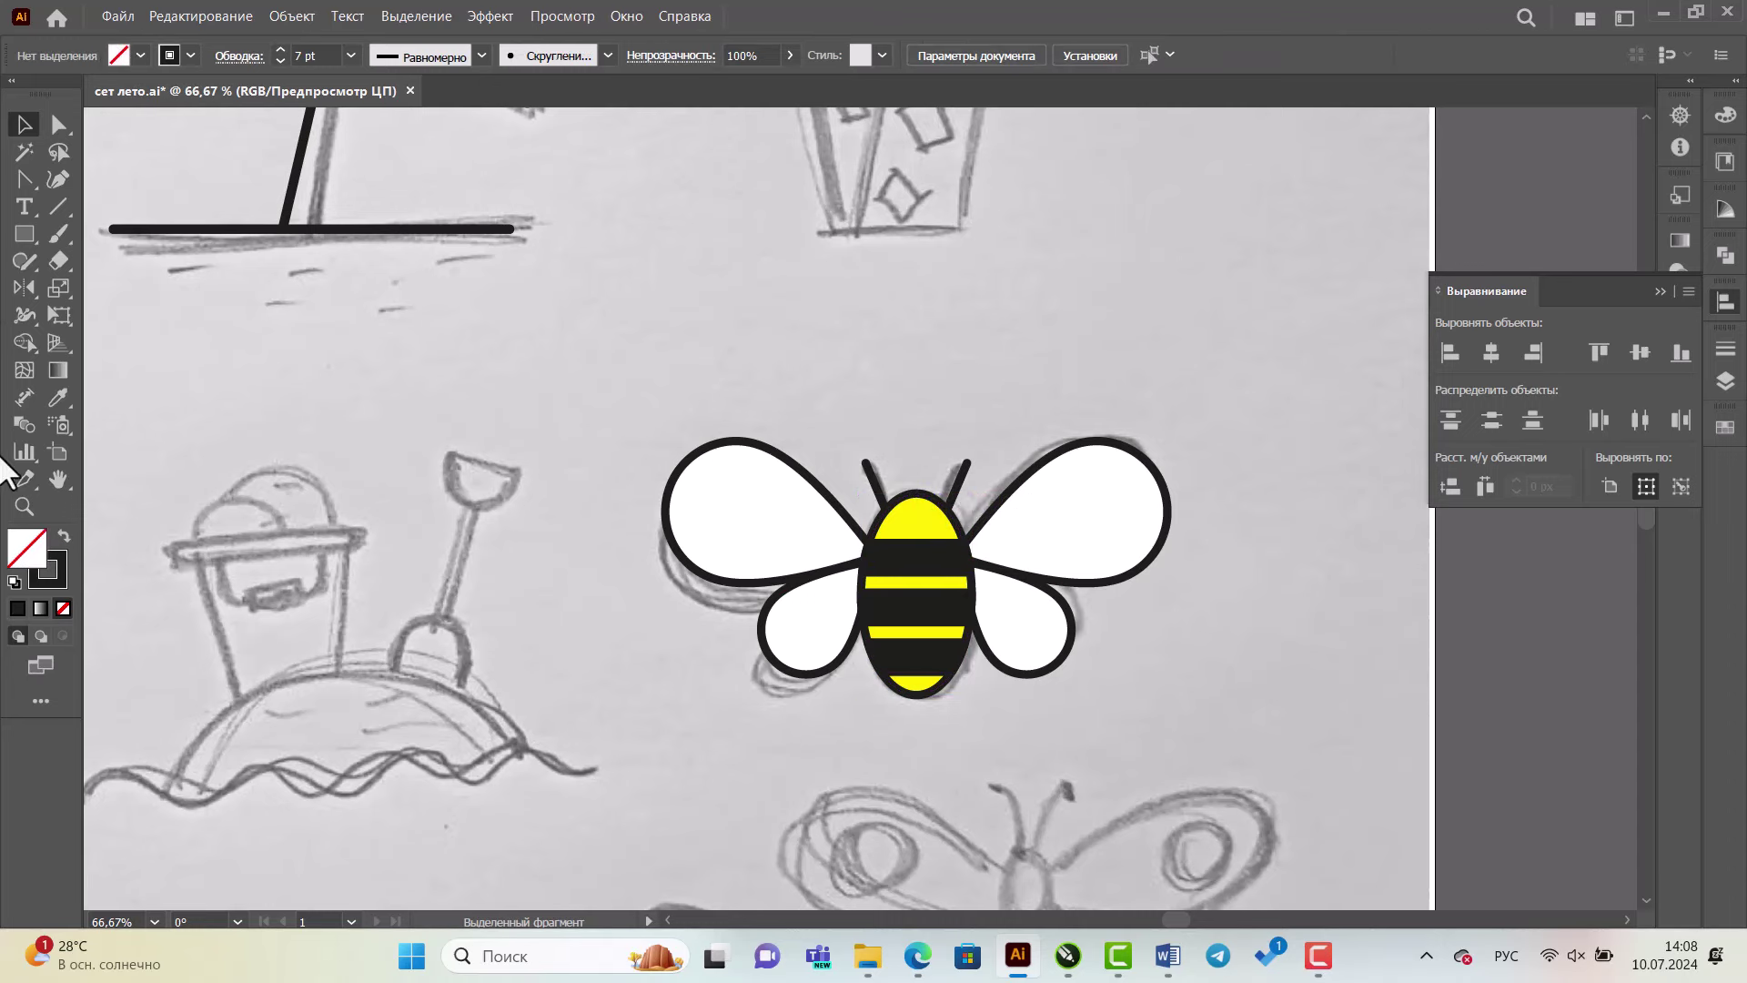
left_click(21, 510)
left_click(1143, 722, "alt")
left_click(1001, 711, "alt")
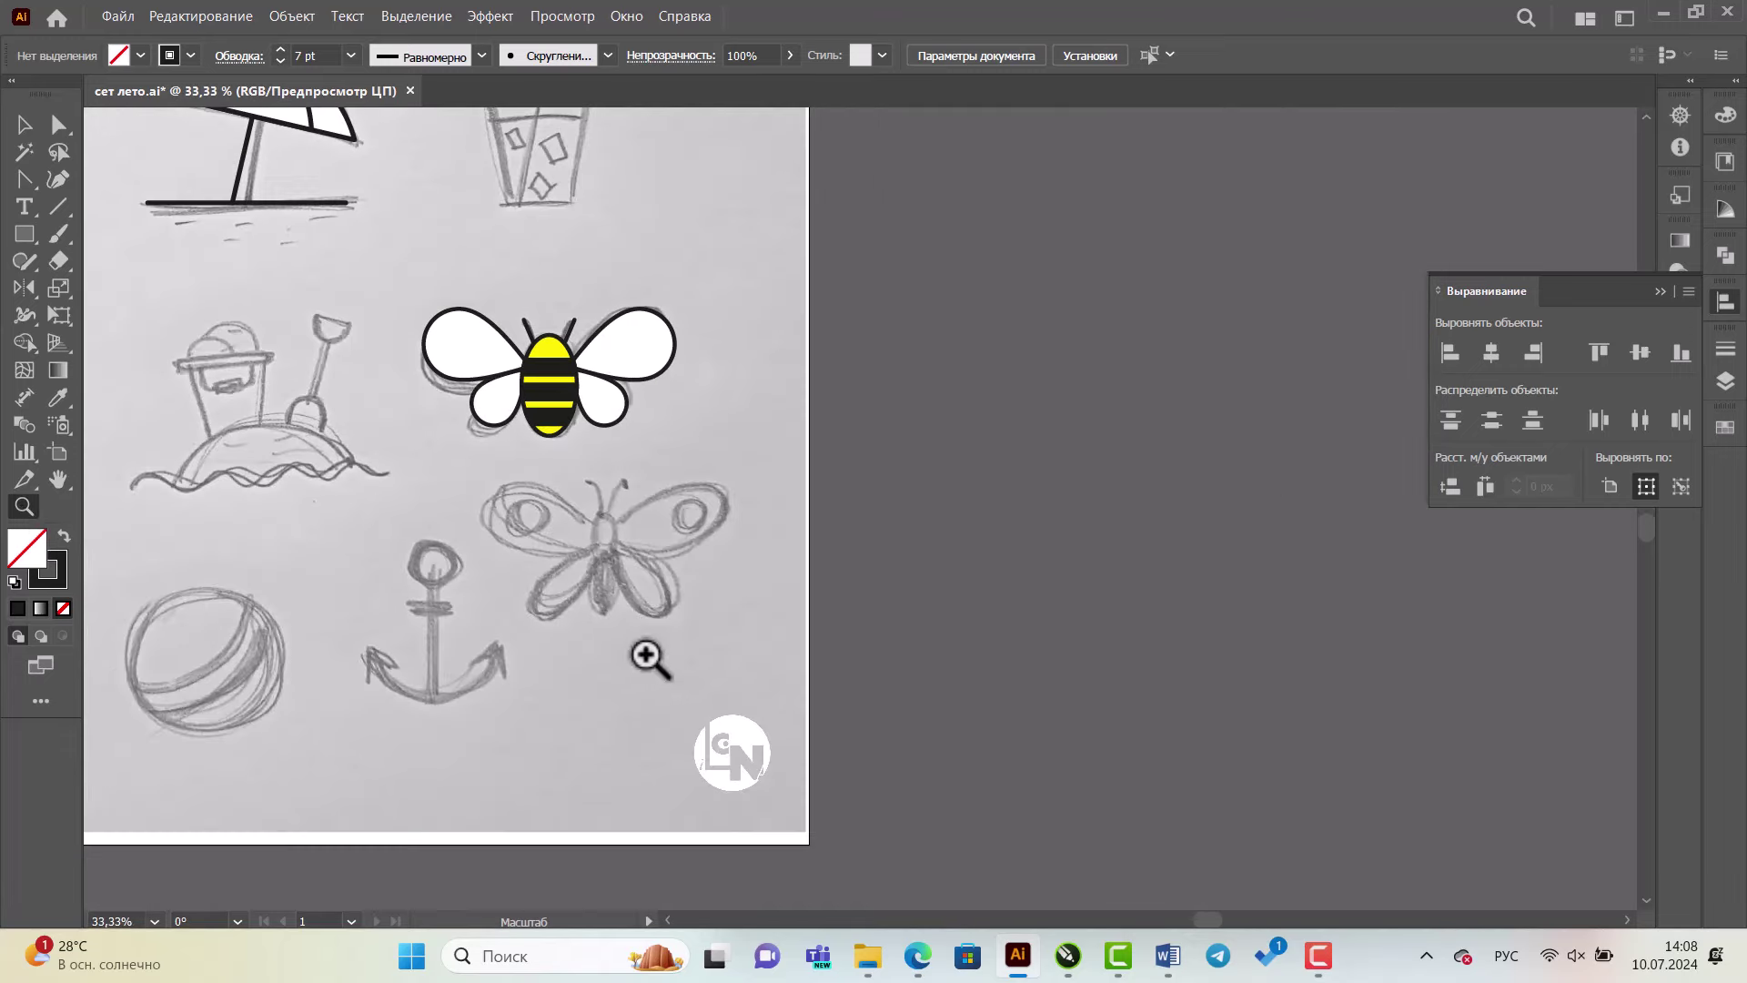
left_click_drag(386, 281, 800, 637)
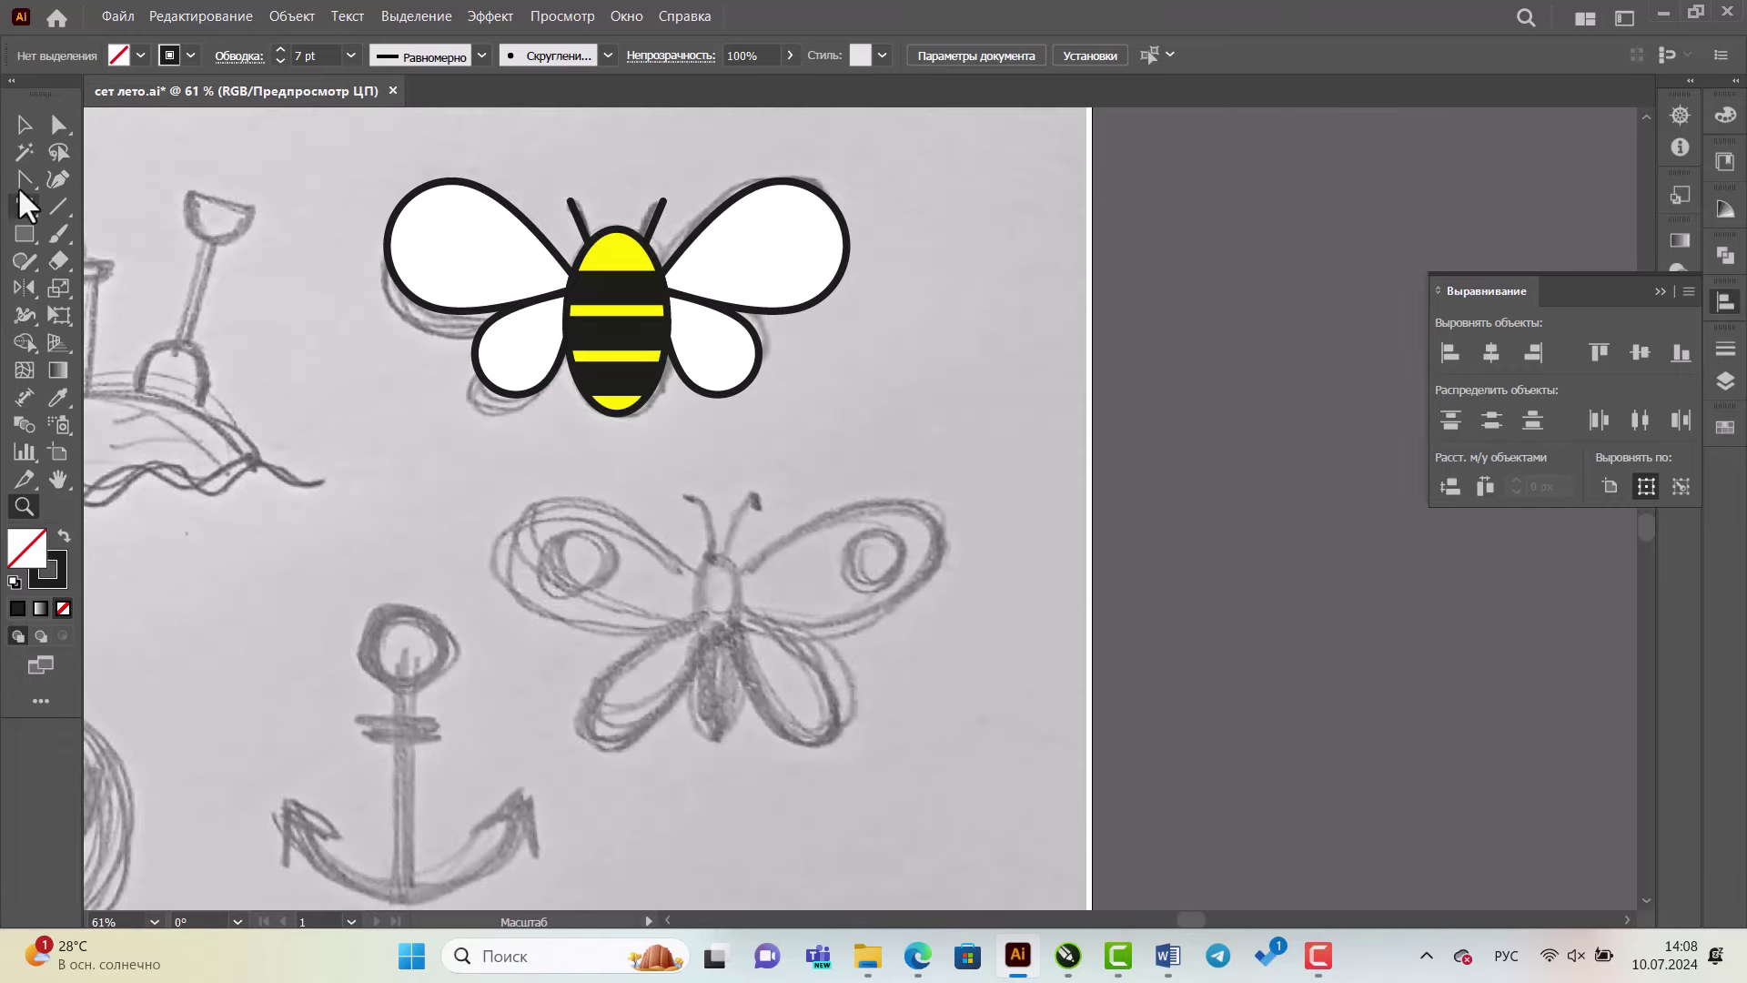
left_click(24, 125)
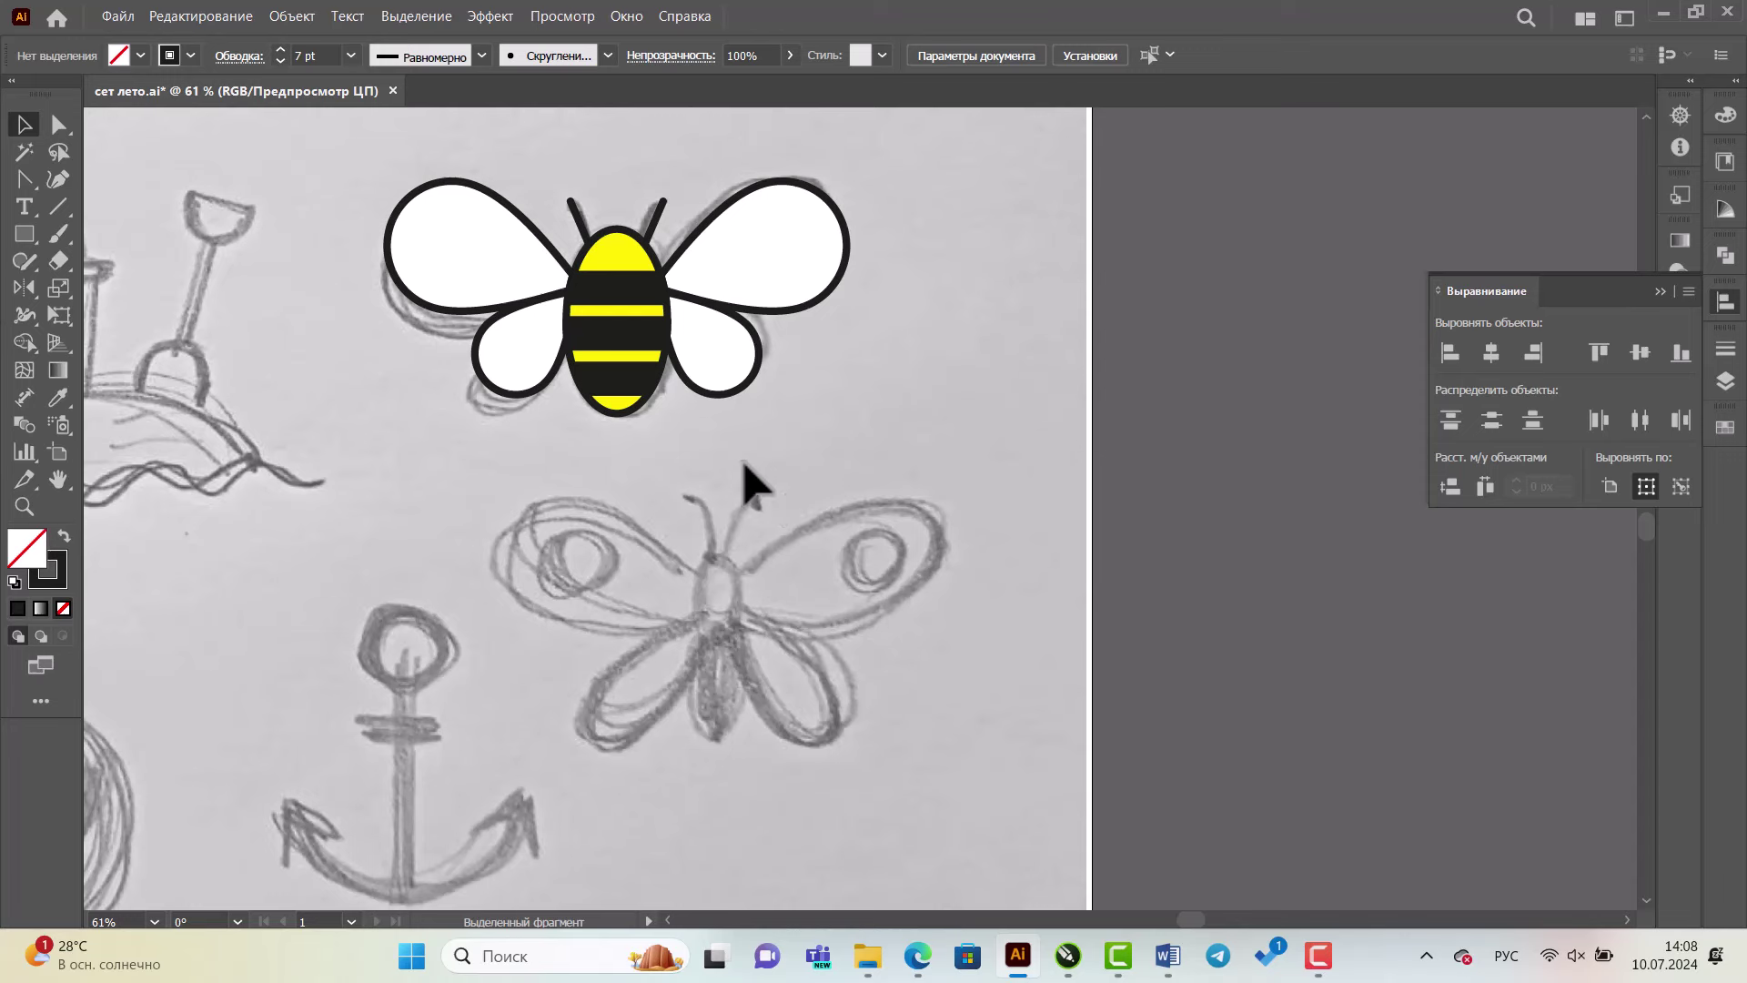
- Draw an oval over the butterfly's thorax and Alt-drag a copy down onto the abdomen
key("l")
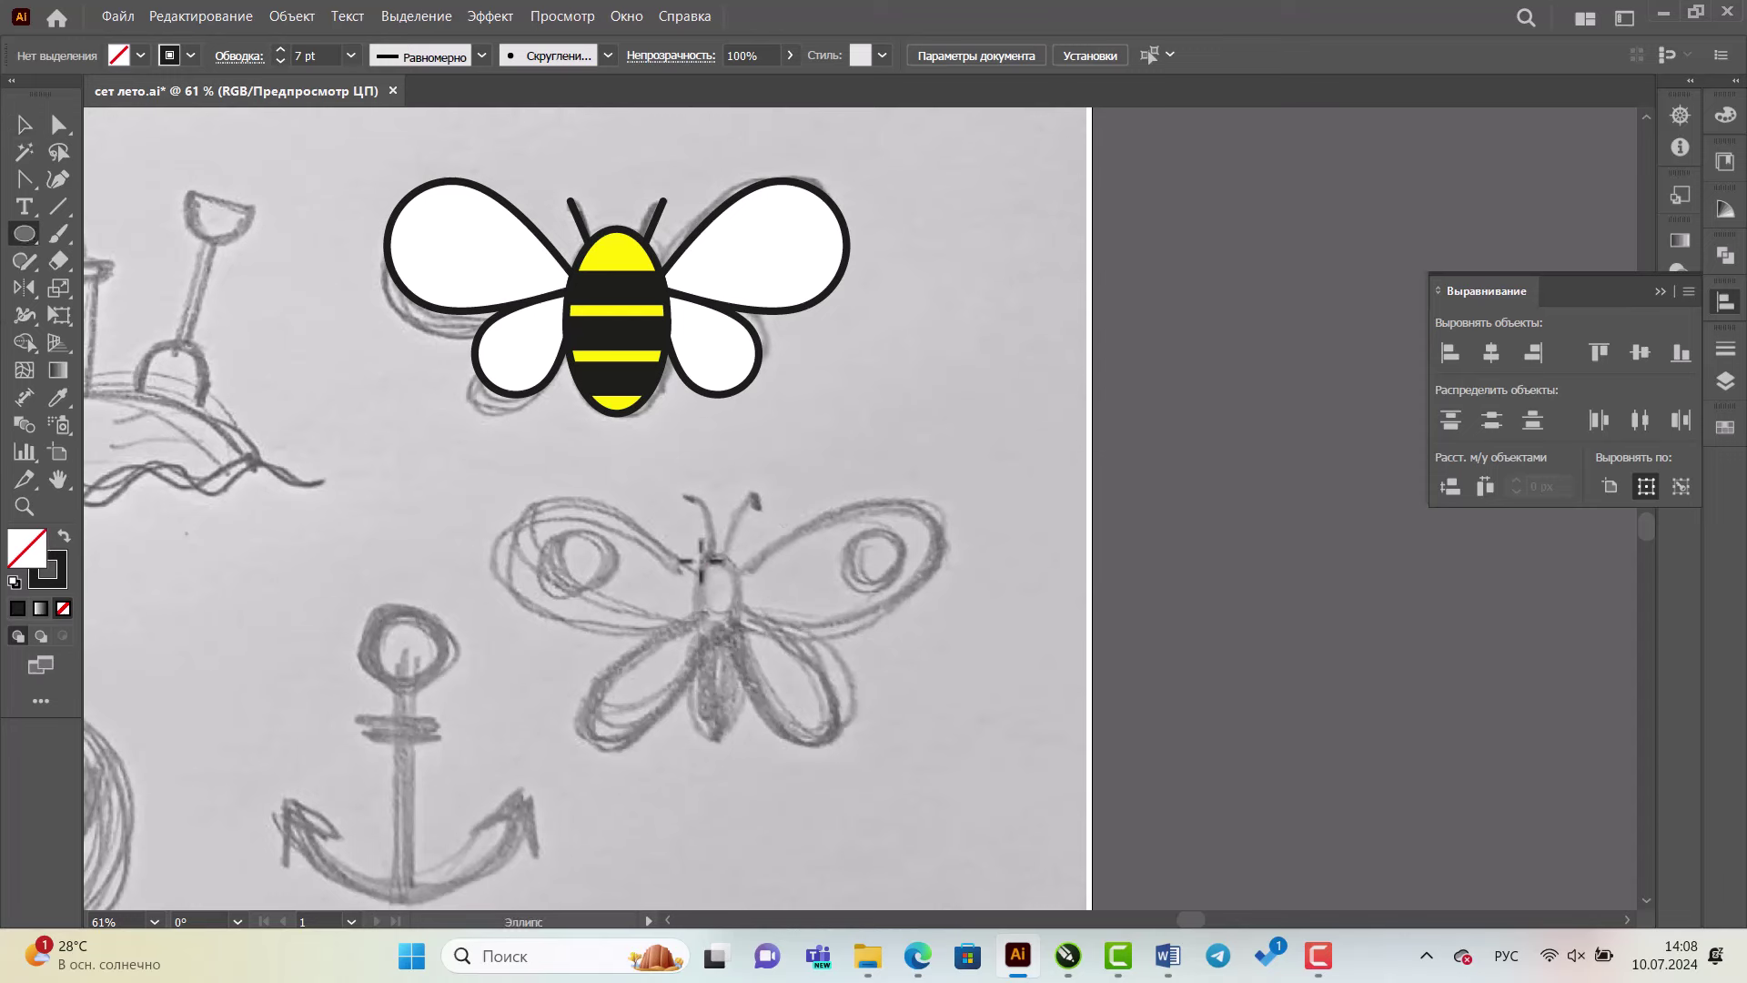
left_click_drag(702, 561, 739, 630)
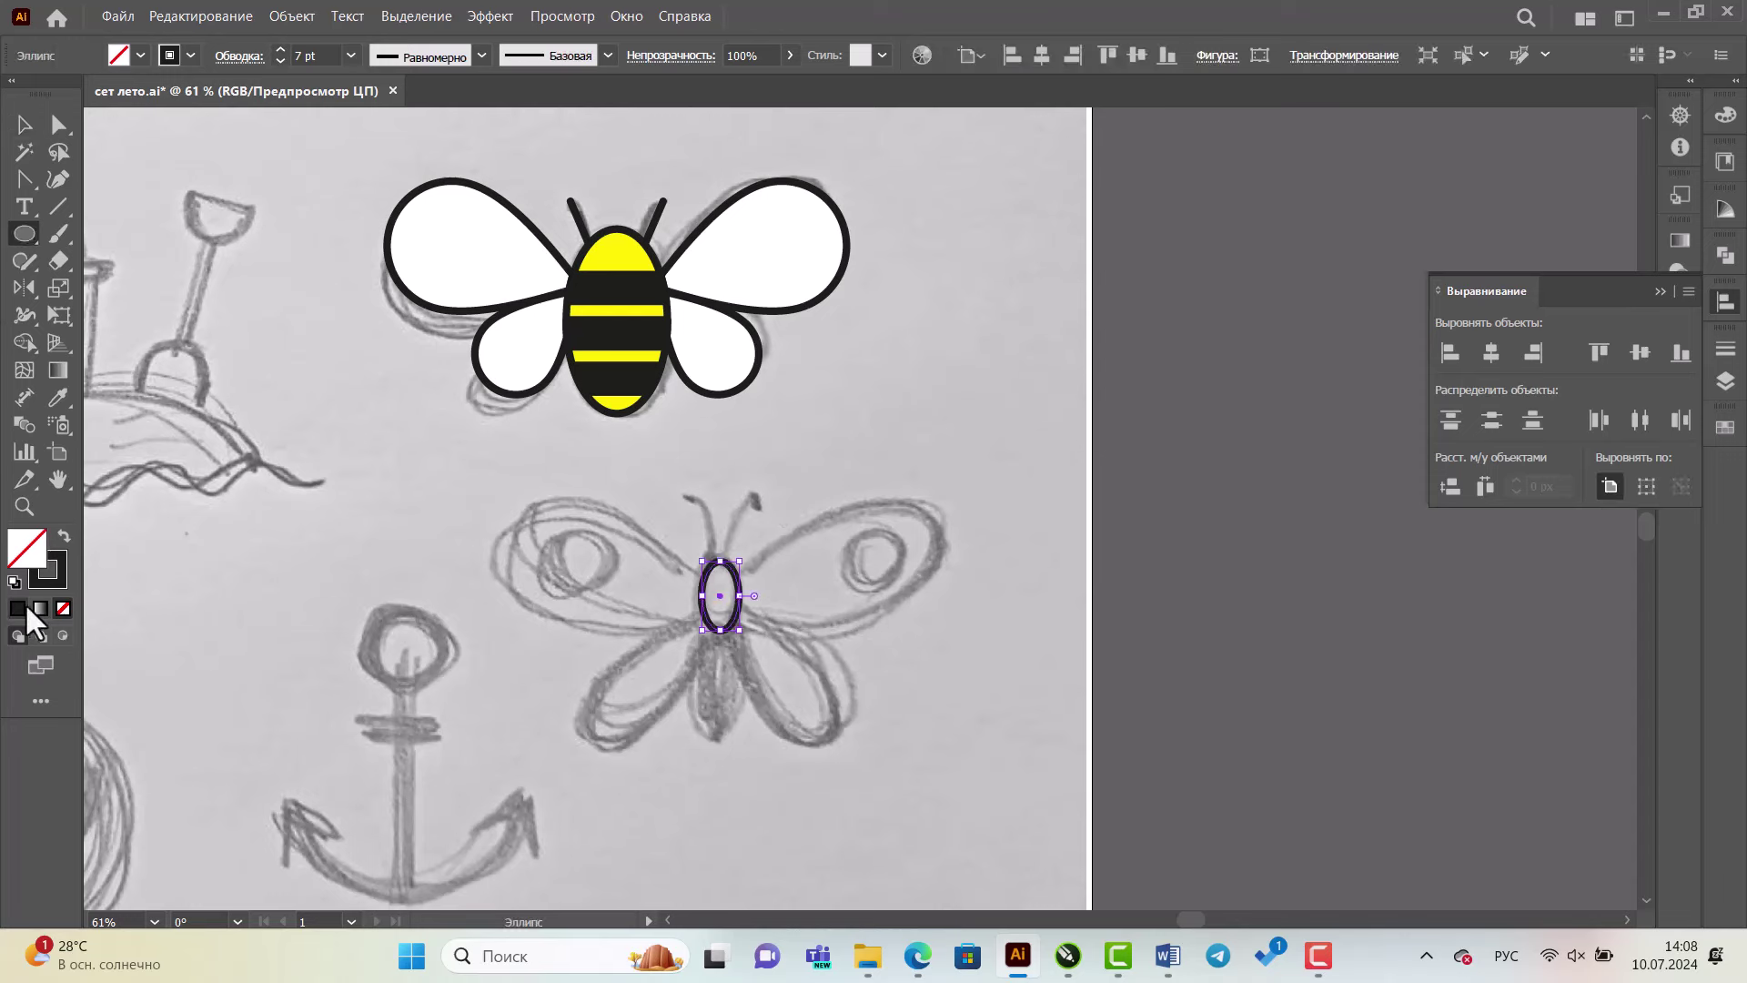
left_click(24, 507)
left_click_drag(623, 442, 846, 838)
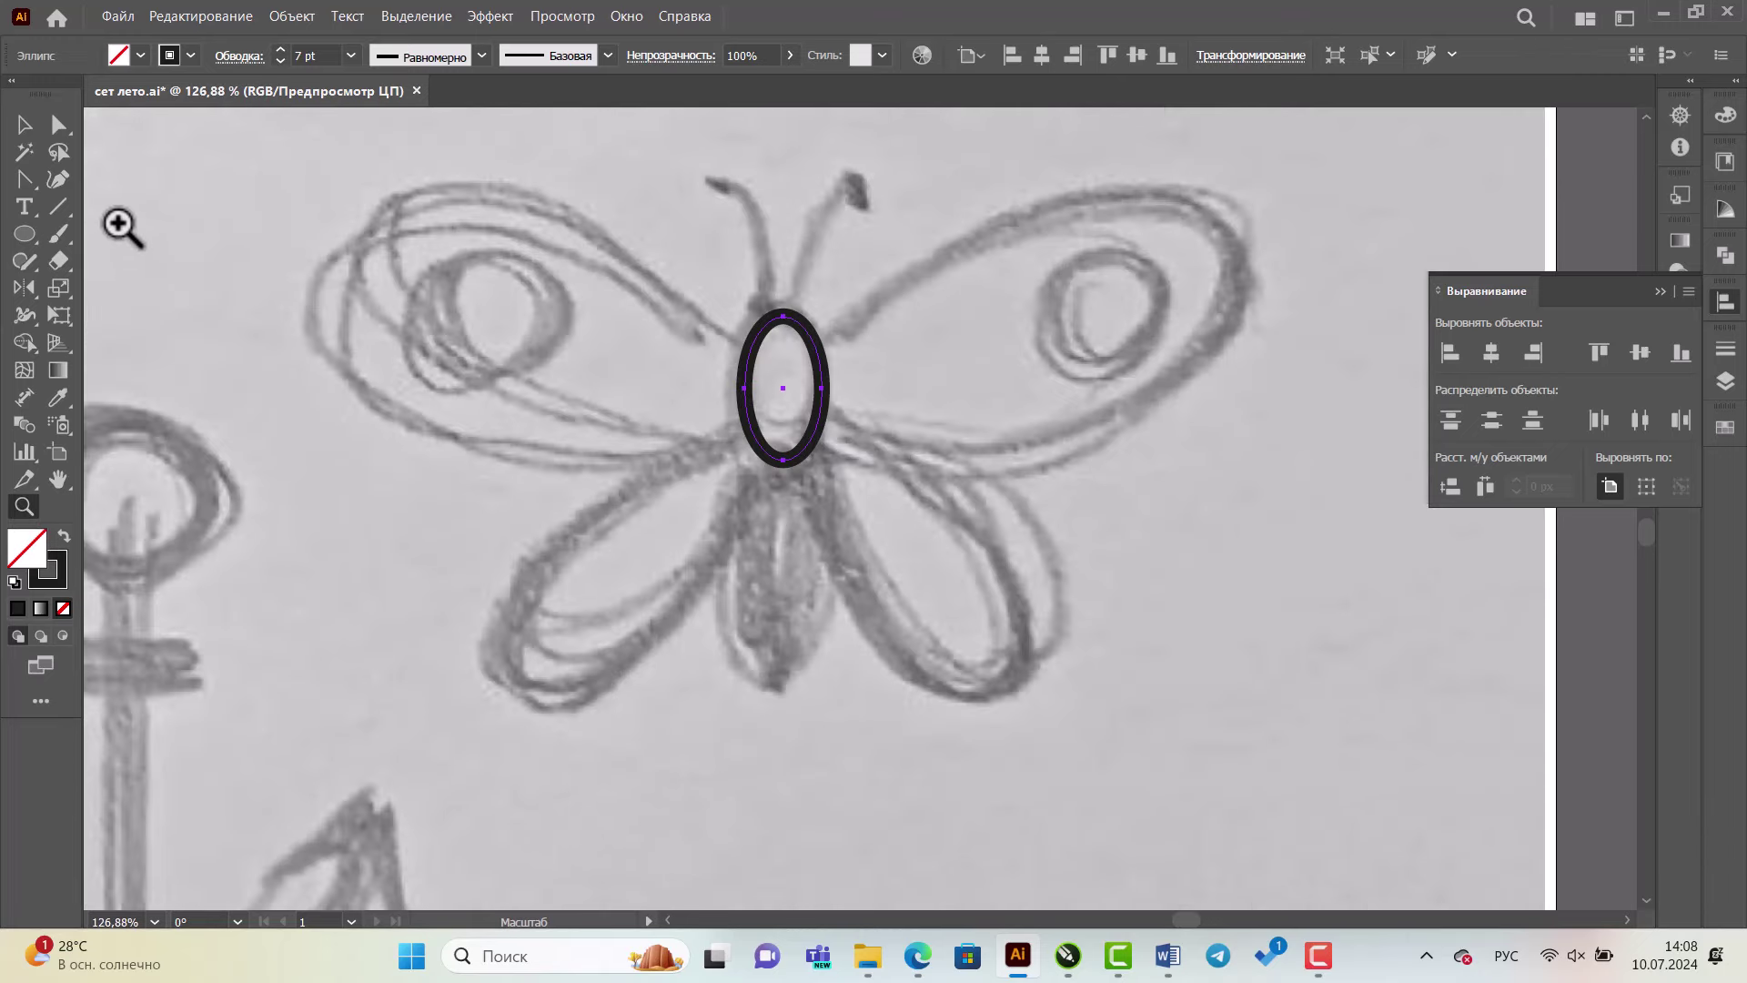
left_click(25, 125)
left_click_drag(815, 372, 799, 580)
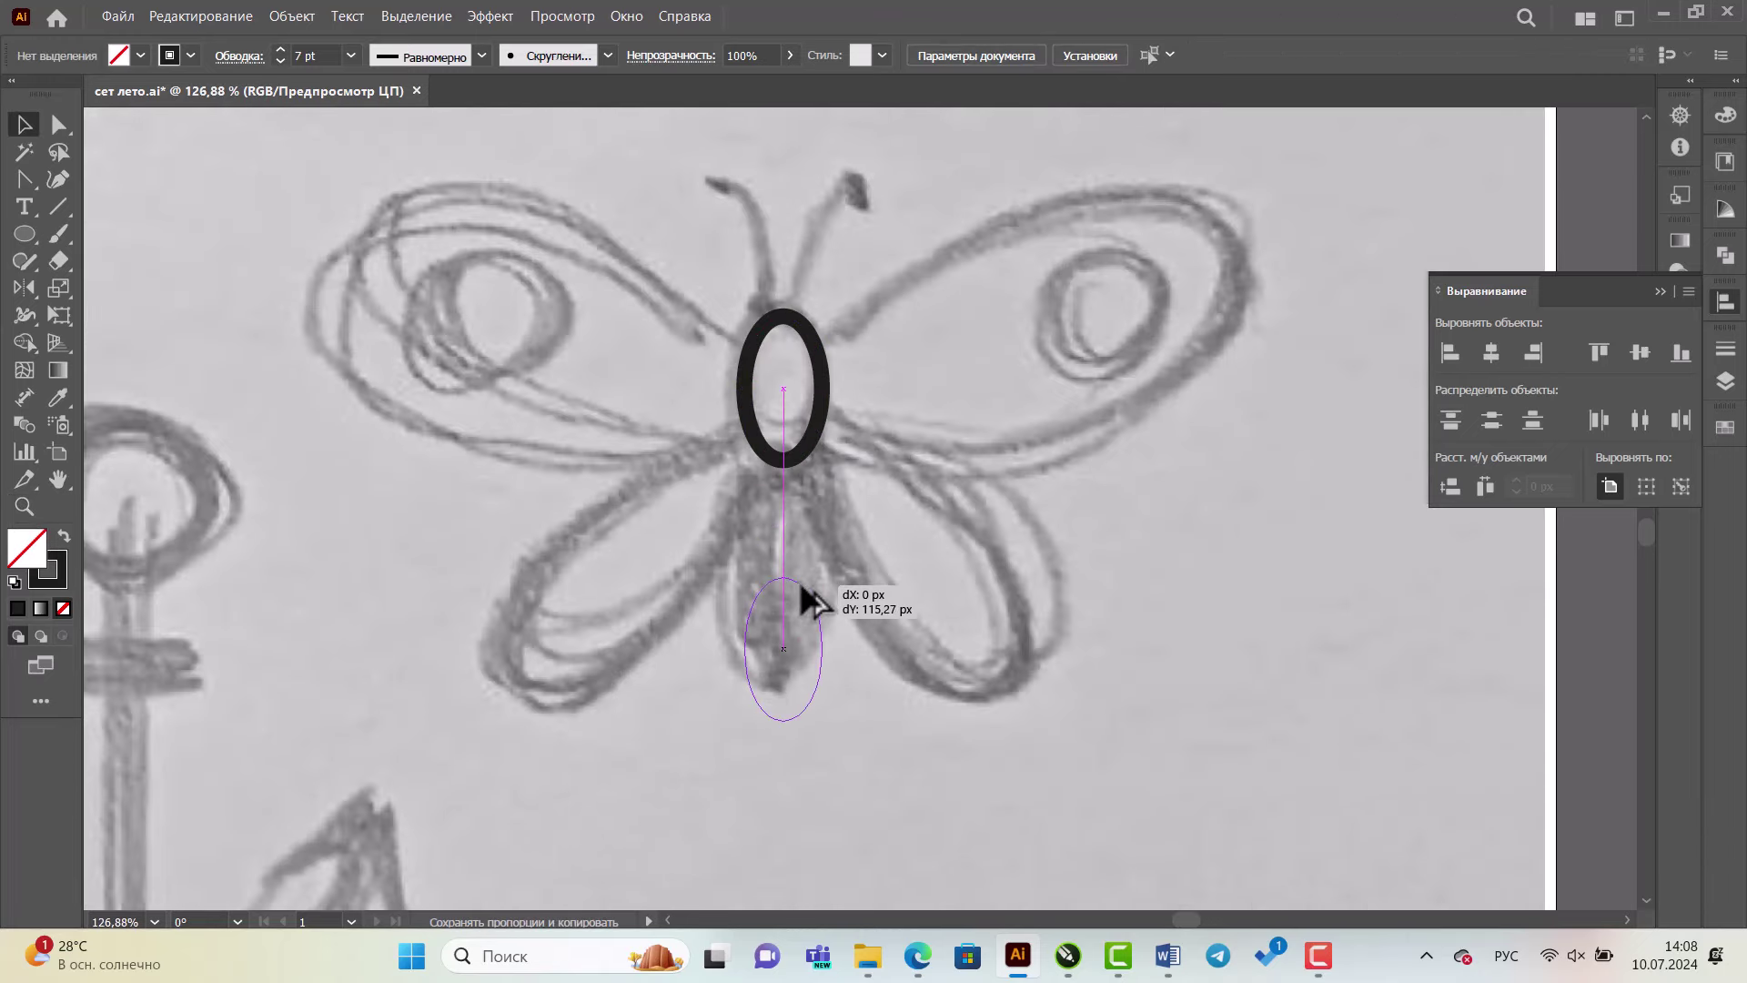
- Pull the lower oval's top anchor up into a long teardrop abdomen
left_click(59, 124)
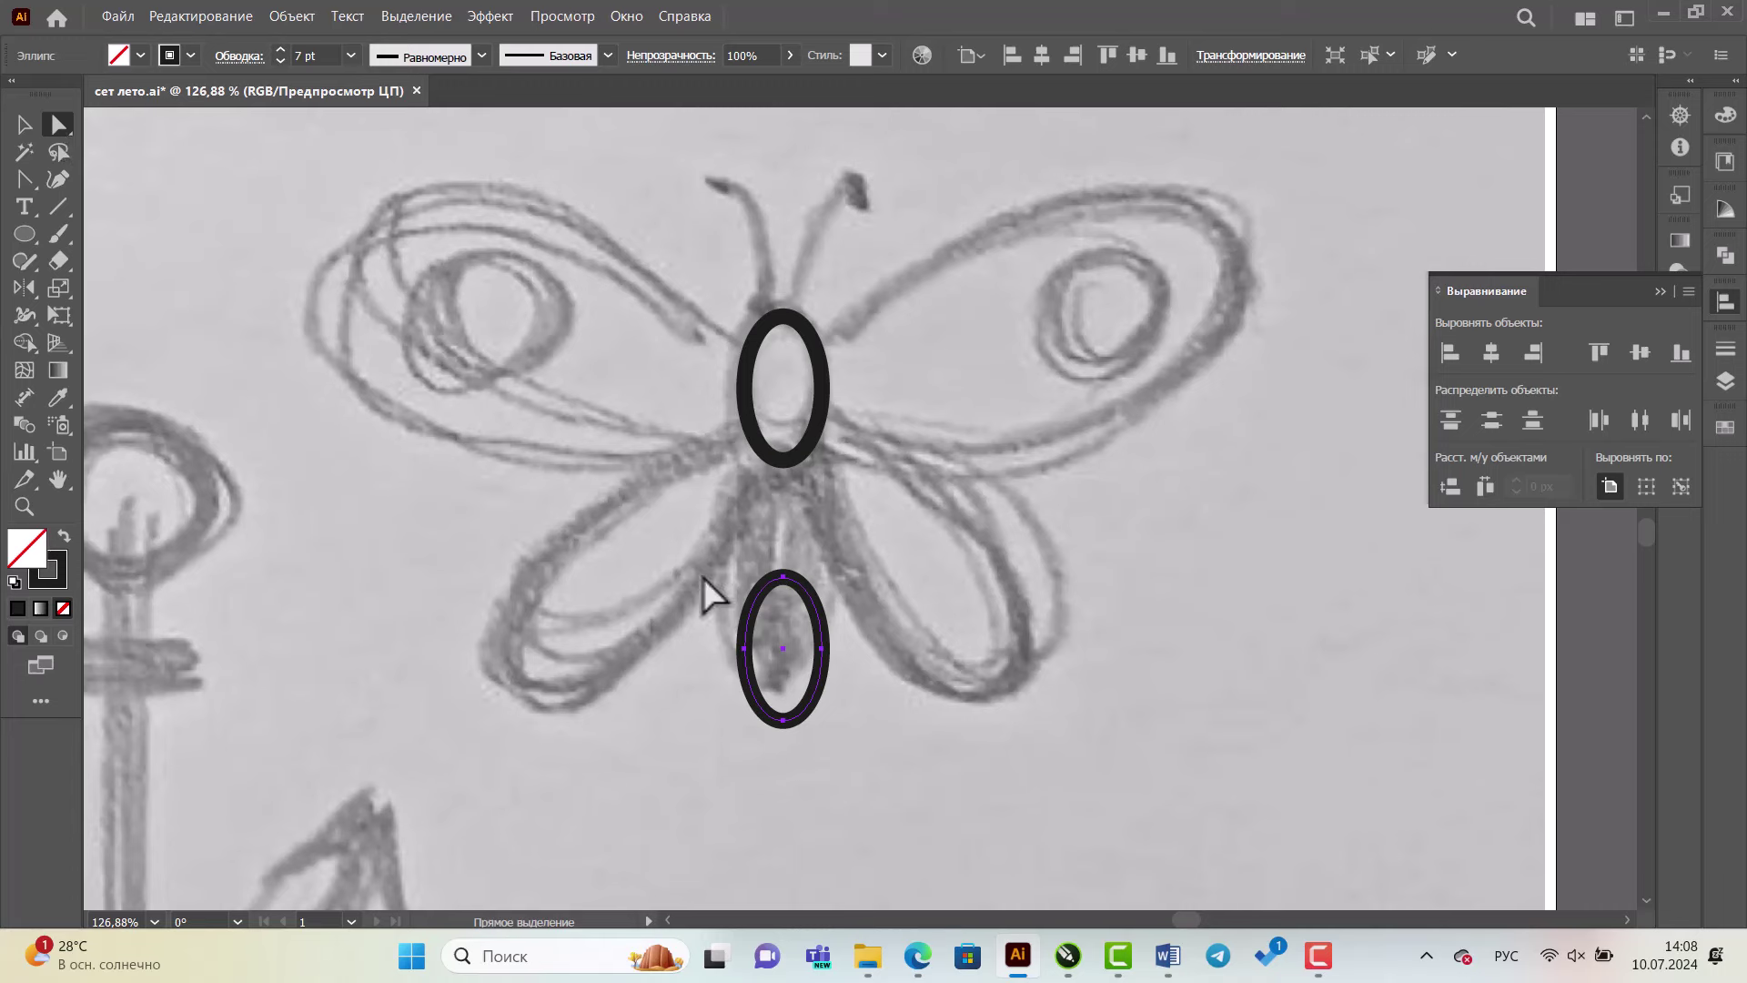
left_click_drag(784, 585, 783, 461)
key("v")
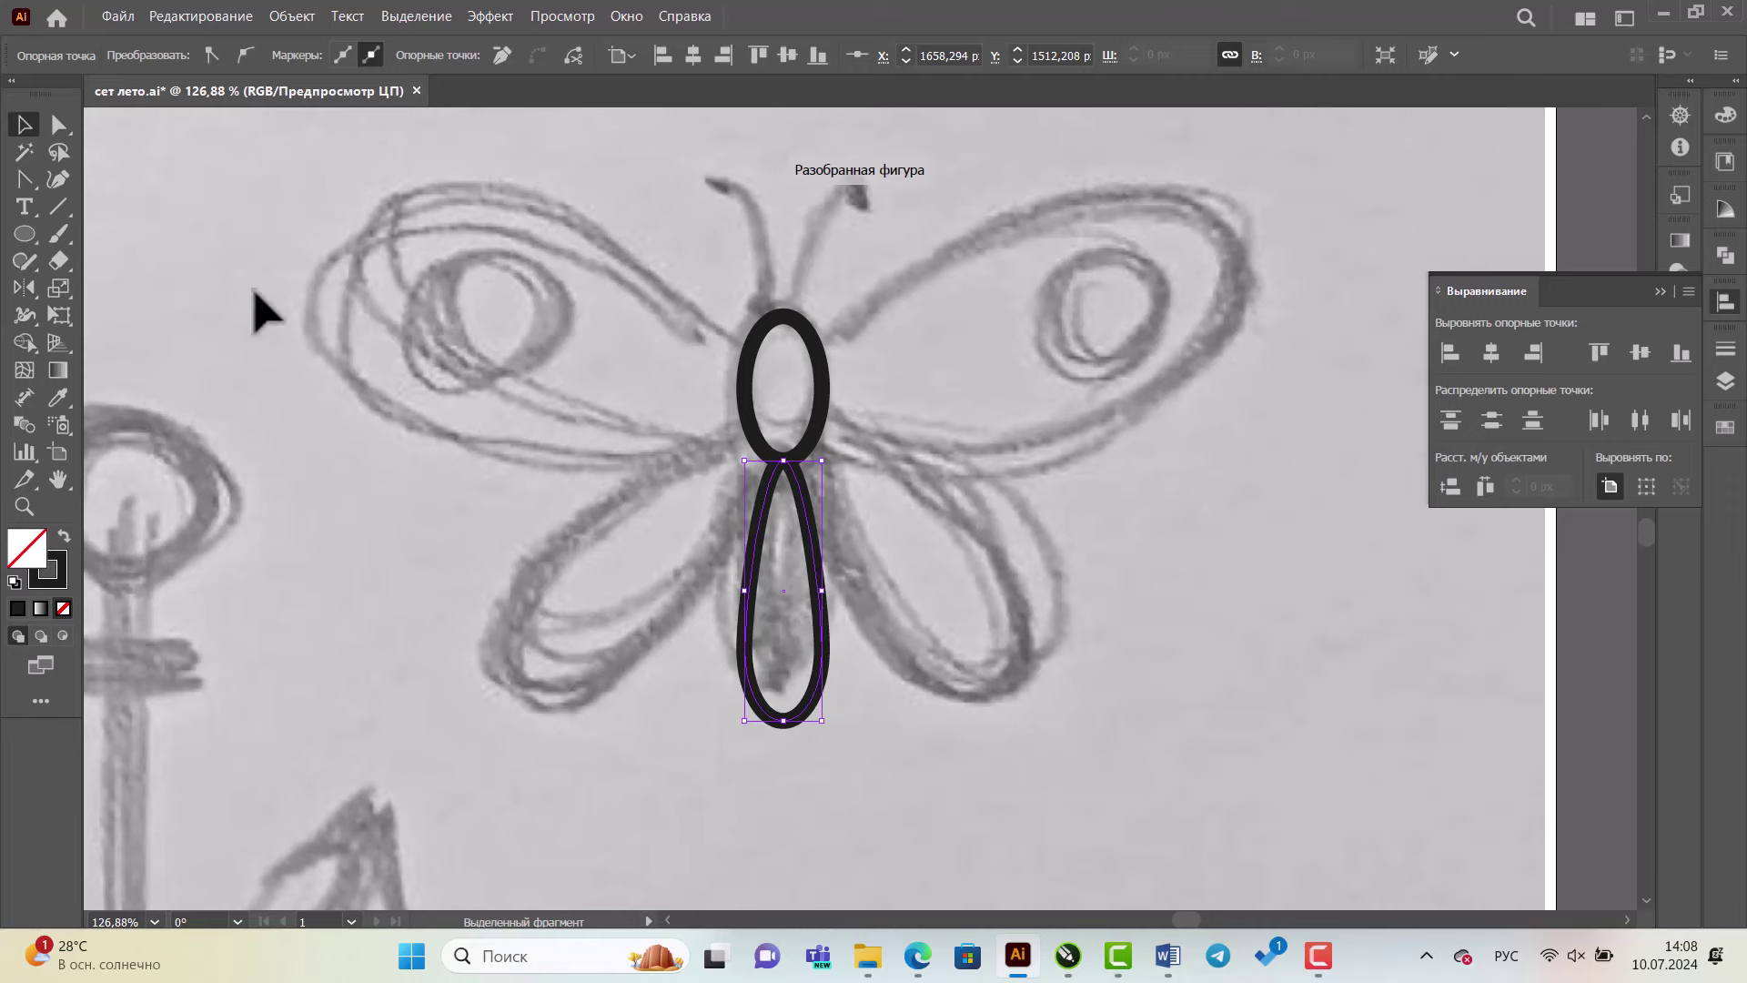
left_click(25, 506)
left_click_drag(642, 389, 925, 813)
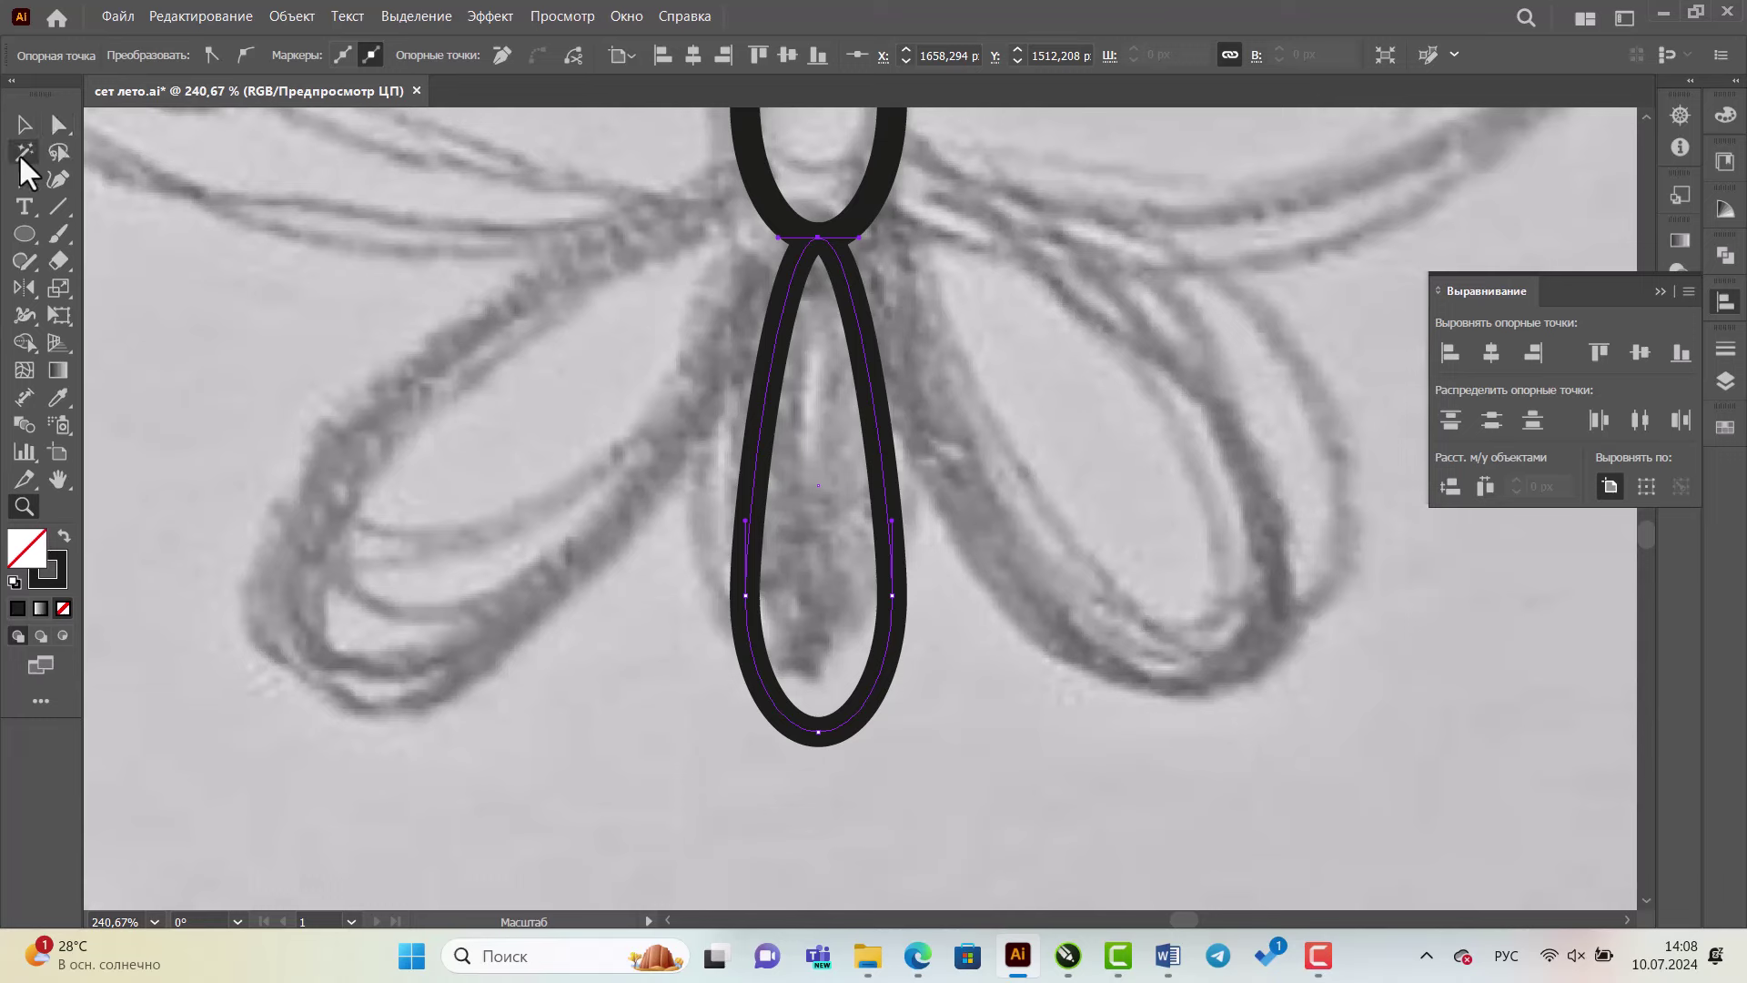
left_click(58, 127)
left_click_drag(1022, 646, 1023, 644)
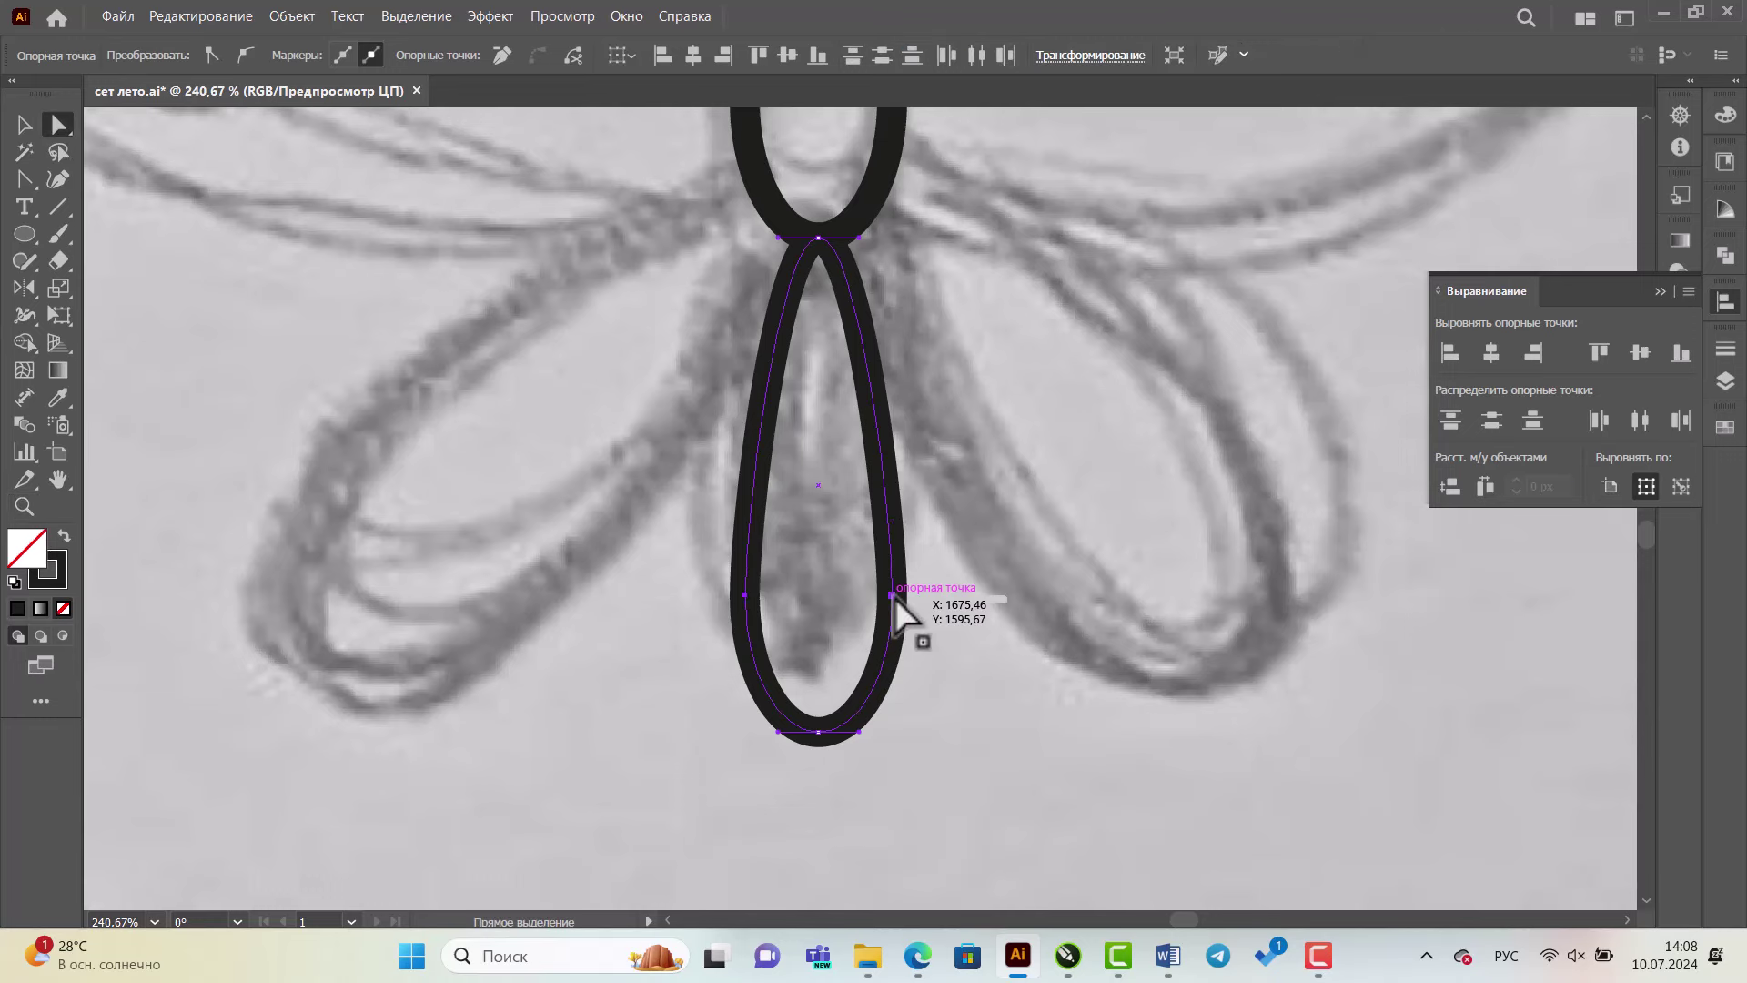
mouse_move(893, 597)
left_mouse_down()
mouse_move(895, 625)
mouse_move(916, 632)
left_mouse_up()
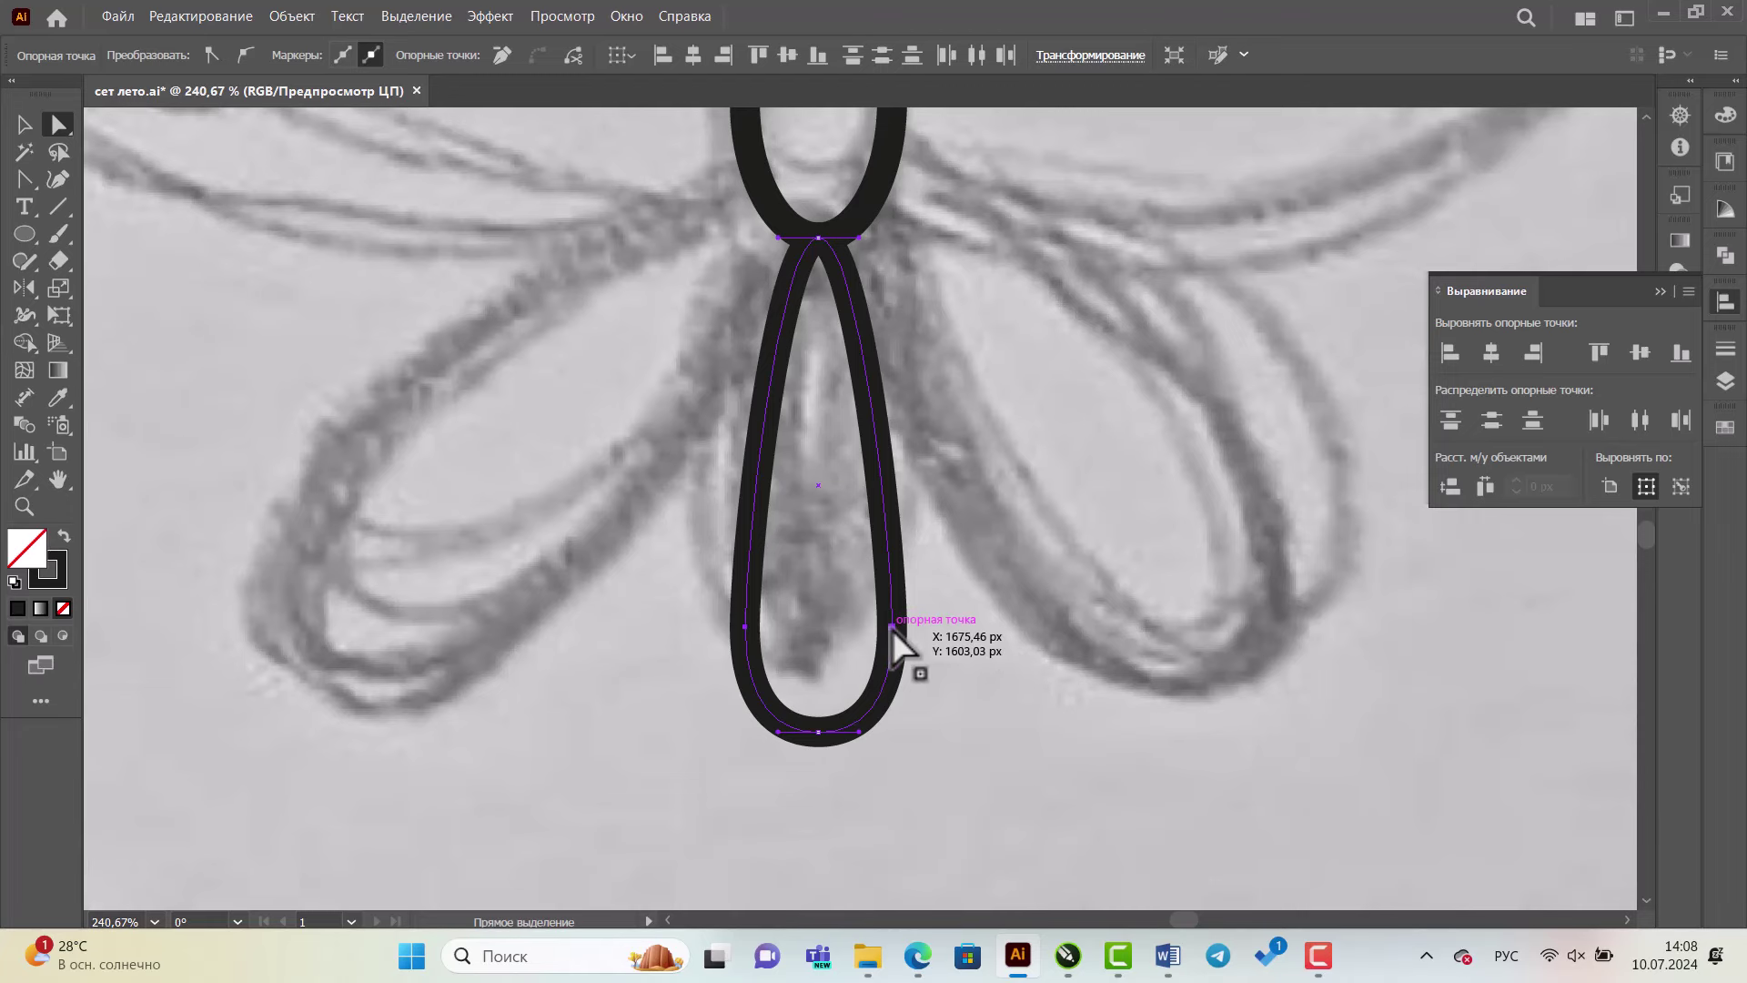
key("ctrl+z")
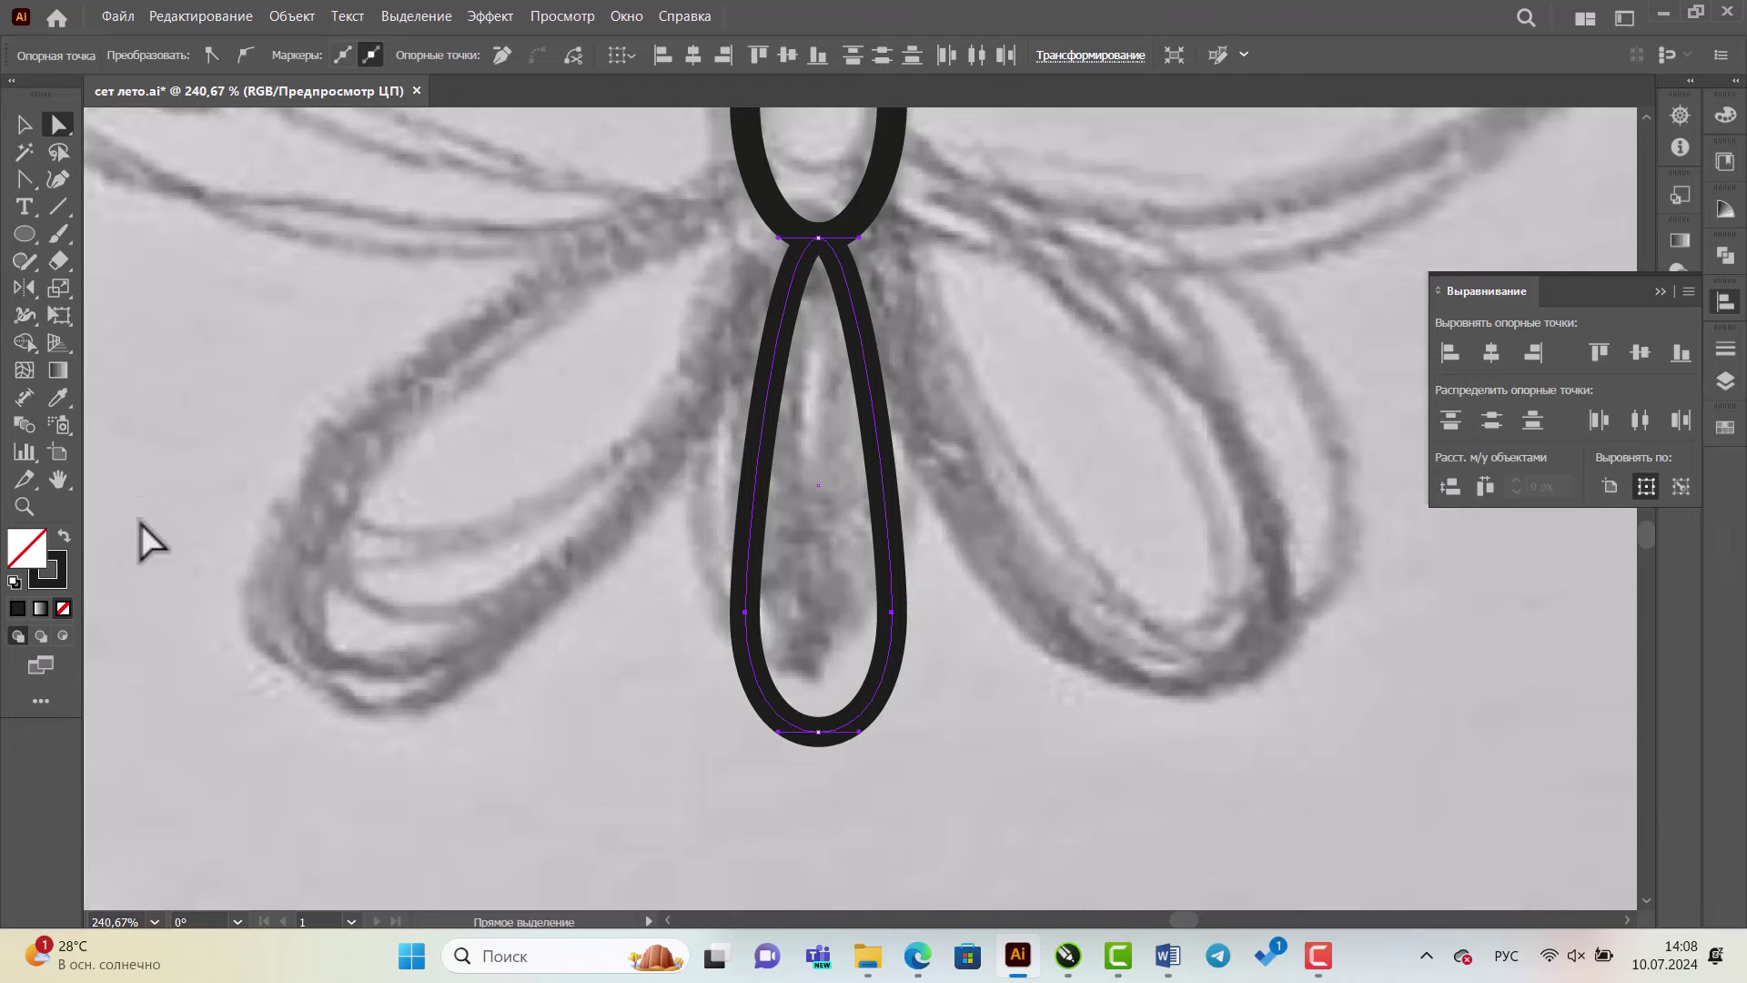
- Zoom out to view the whole bee and butterfly sketch
left_click(25, 506)
left_click(855, 450, "alt")
left_click(1037, 469, "alt")
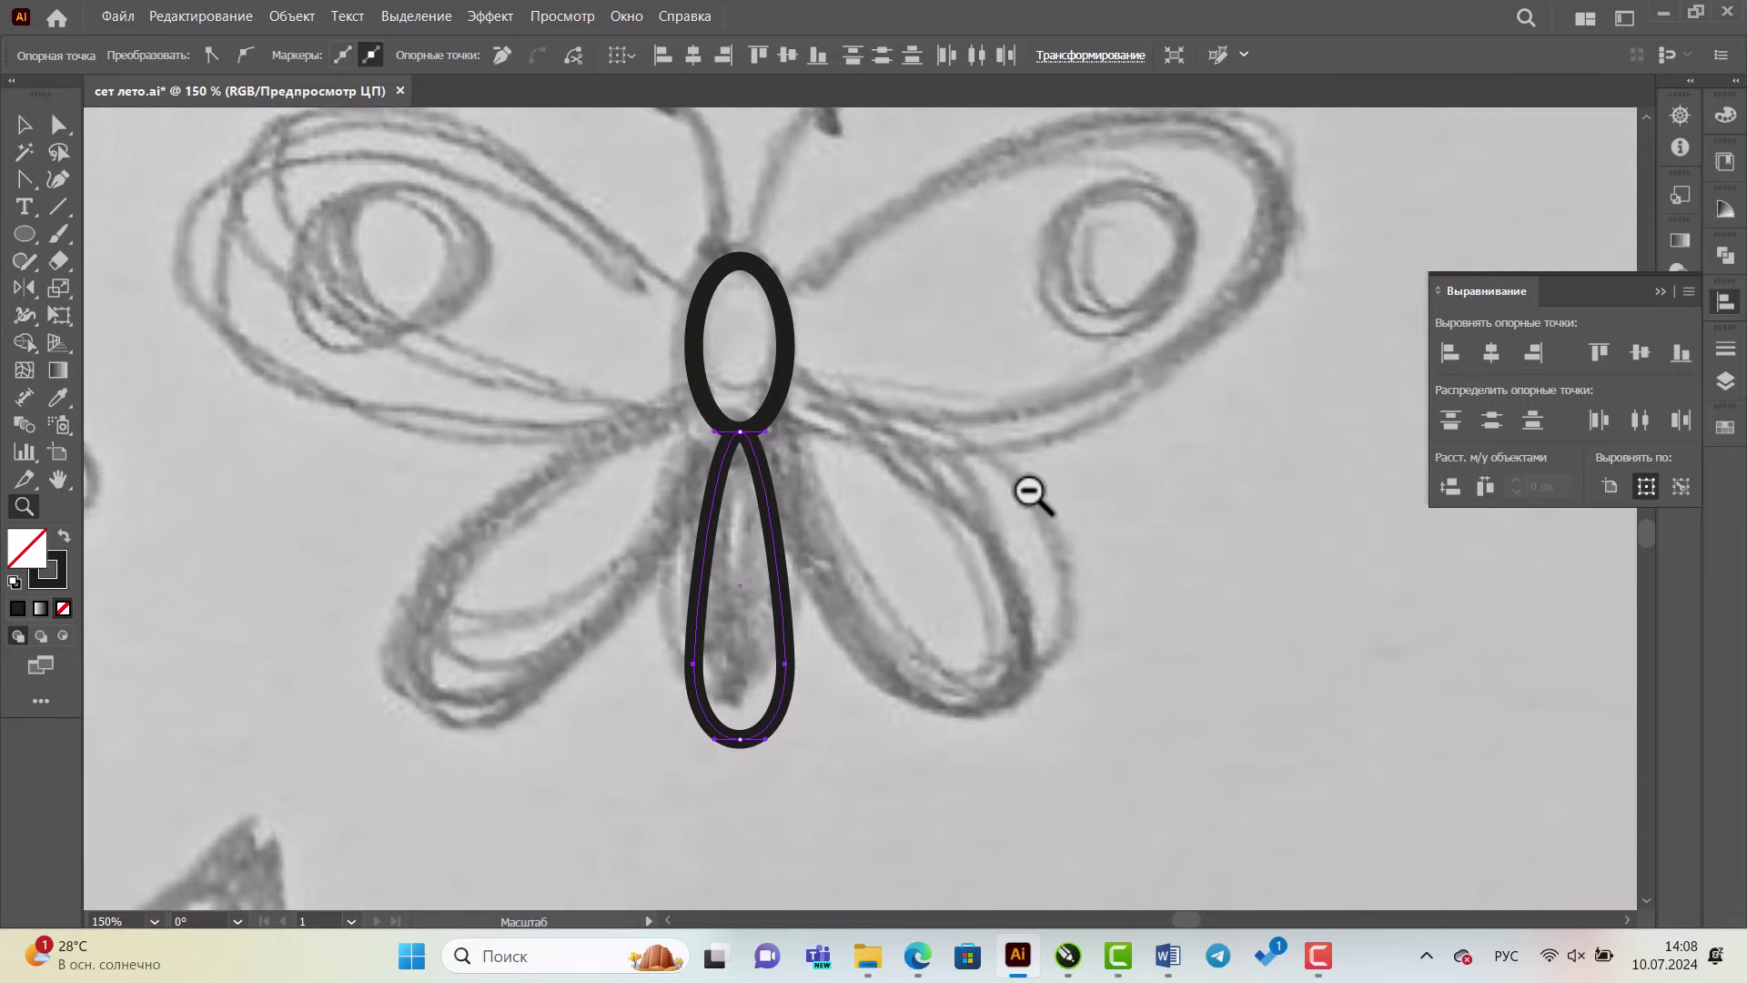
left_click(947, 496, "alt")
left_click(728, 491, "alt")
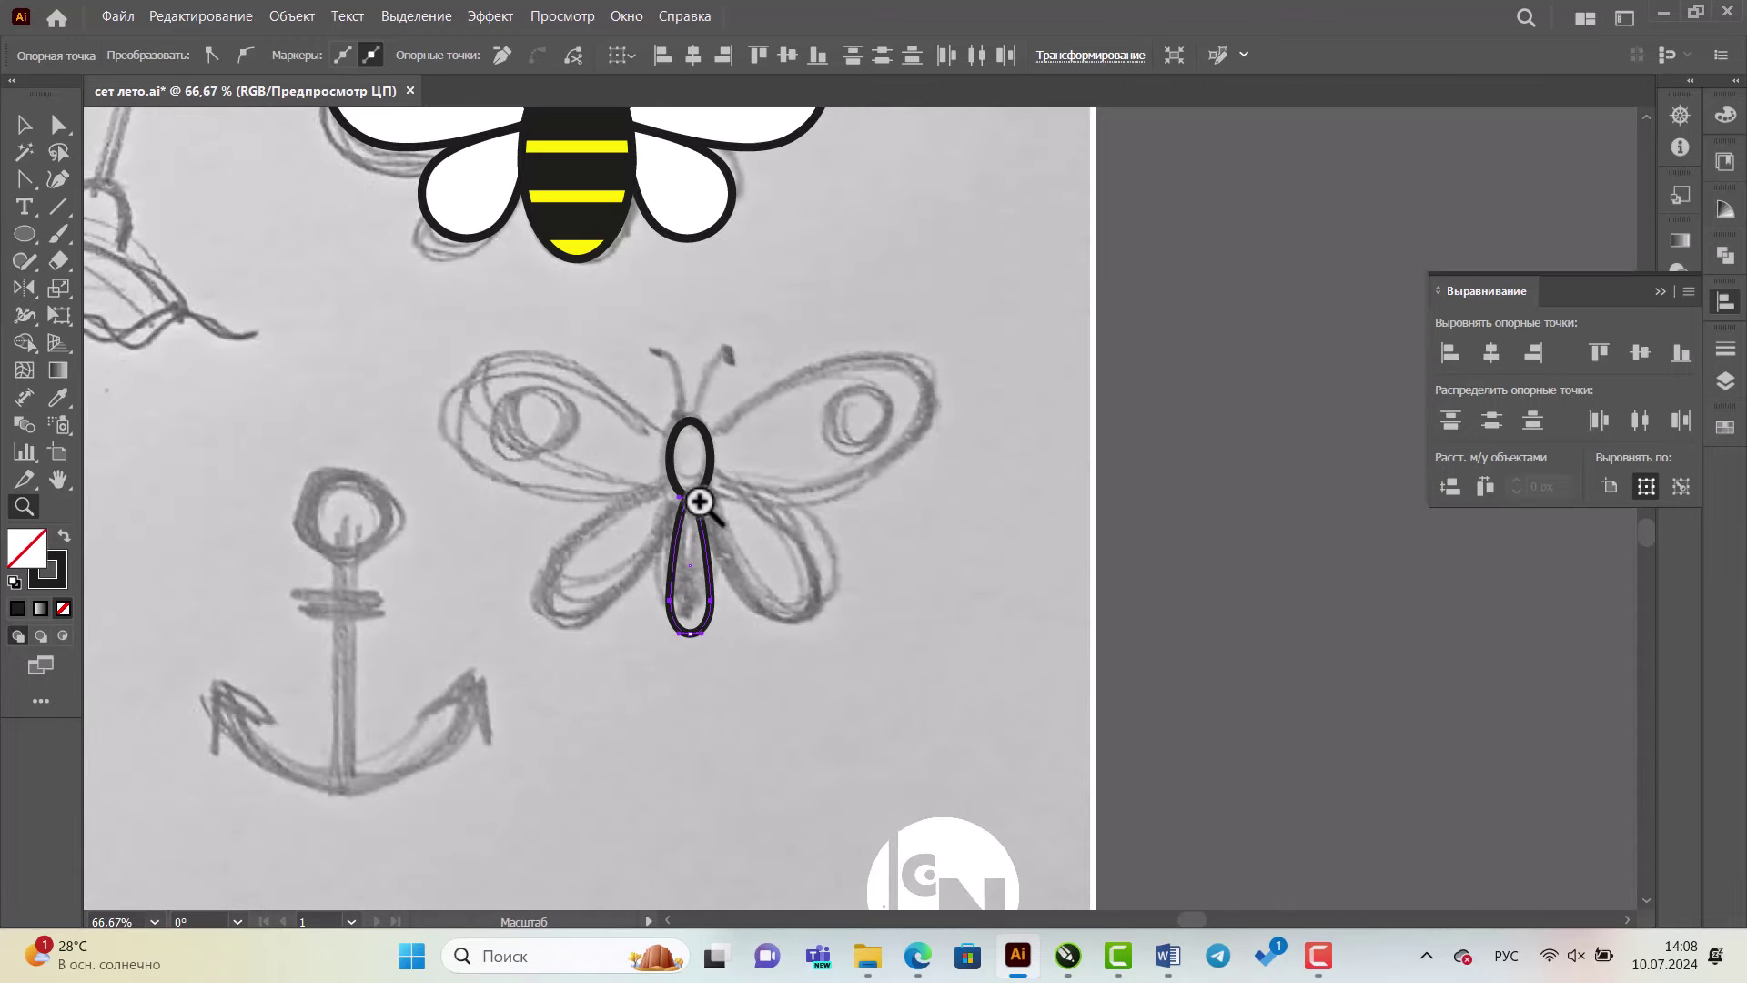
left_click(406, 123, "alt")
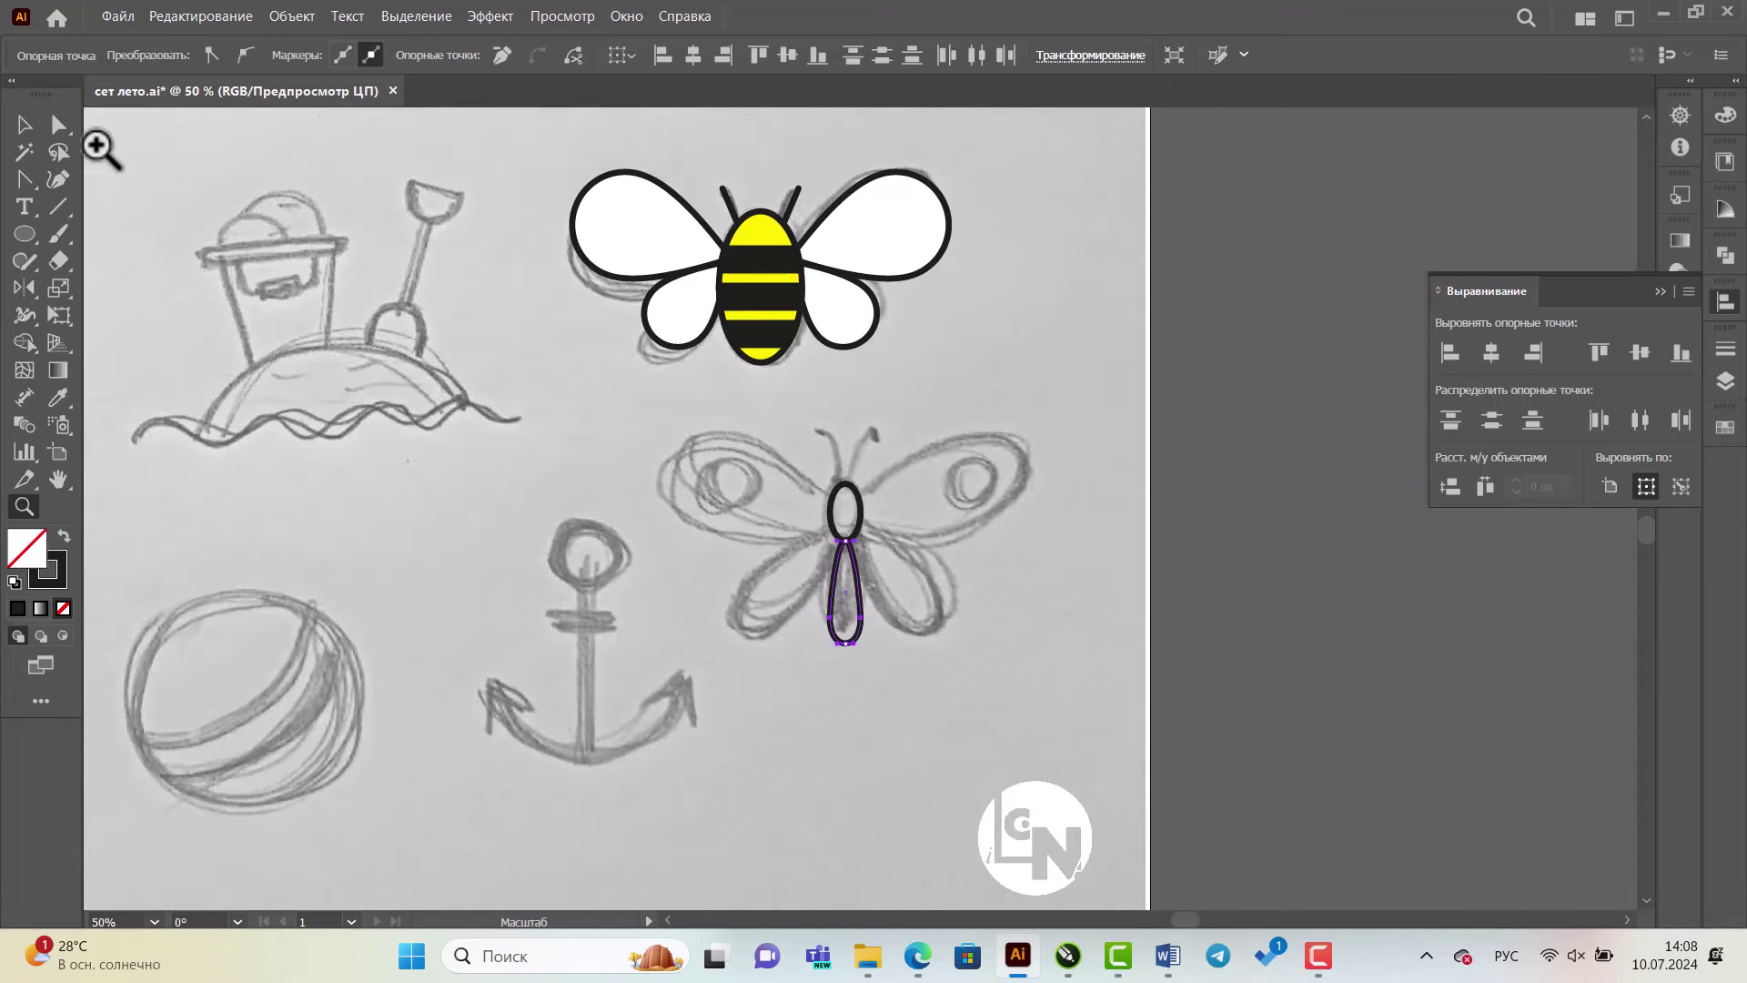
- Copy the bee's left wings onto the butterfly sketch and zoom in on them
left_click(25, 127)
left_click(595, 213)
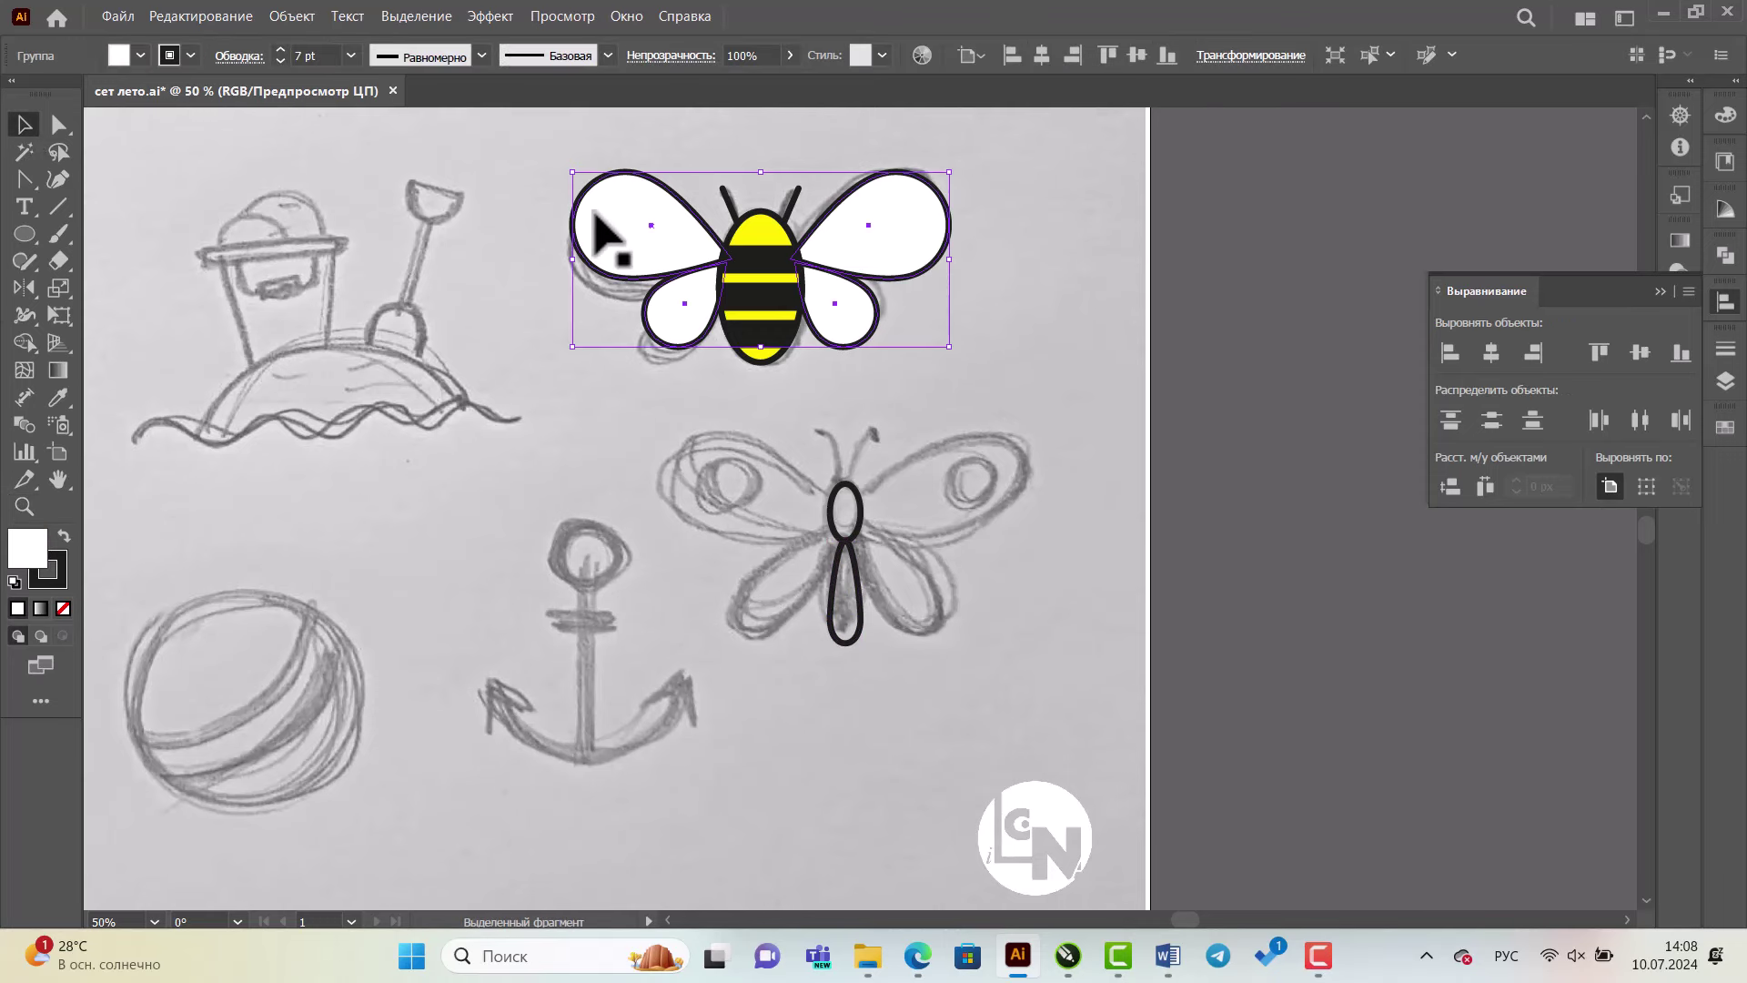
key("a")
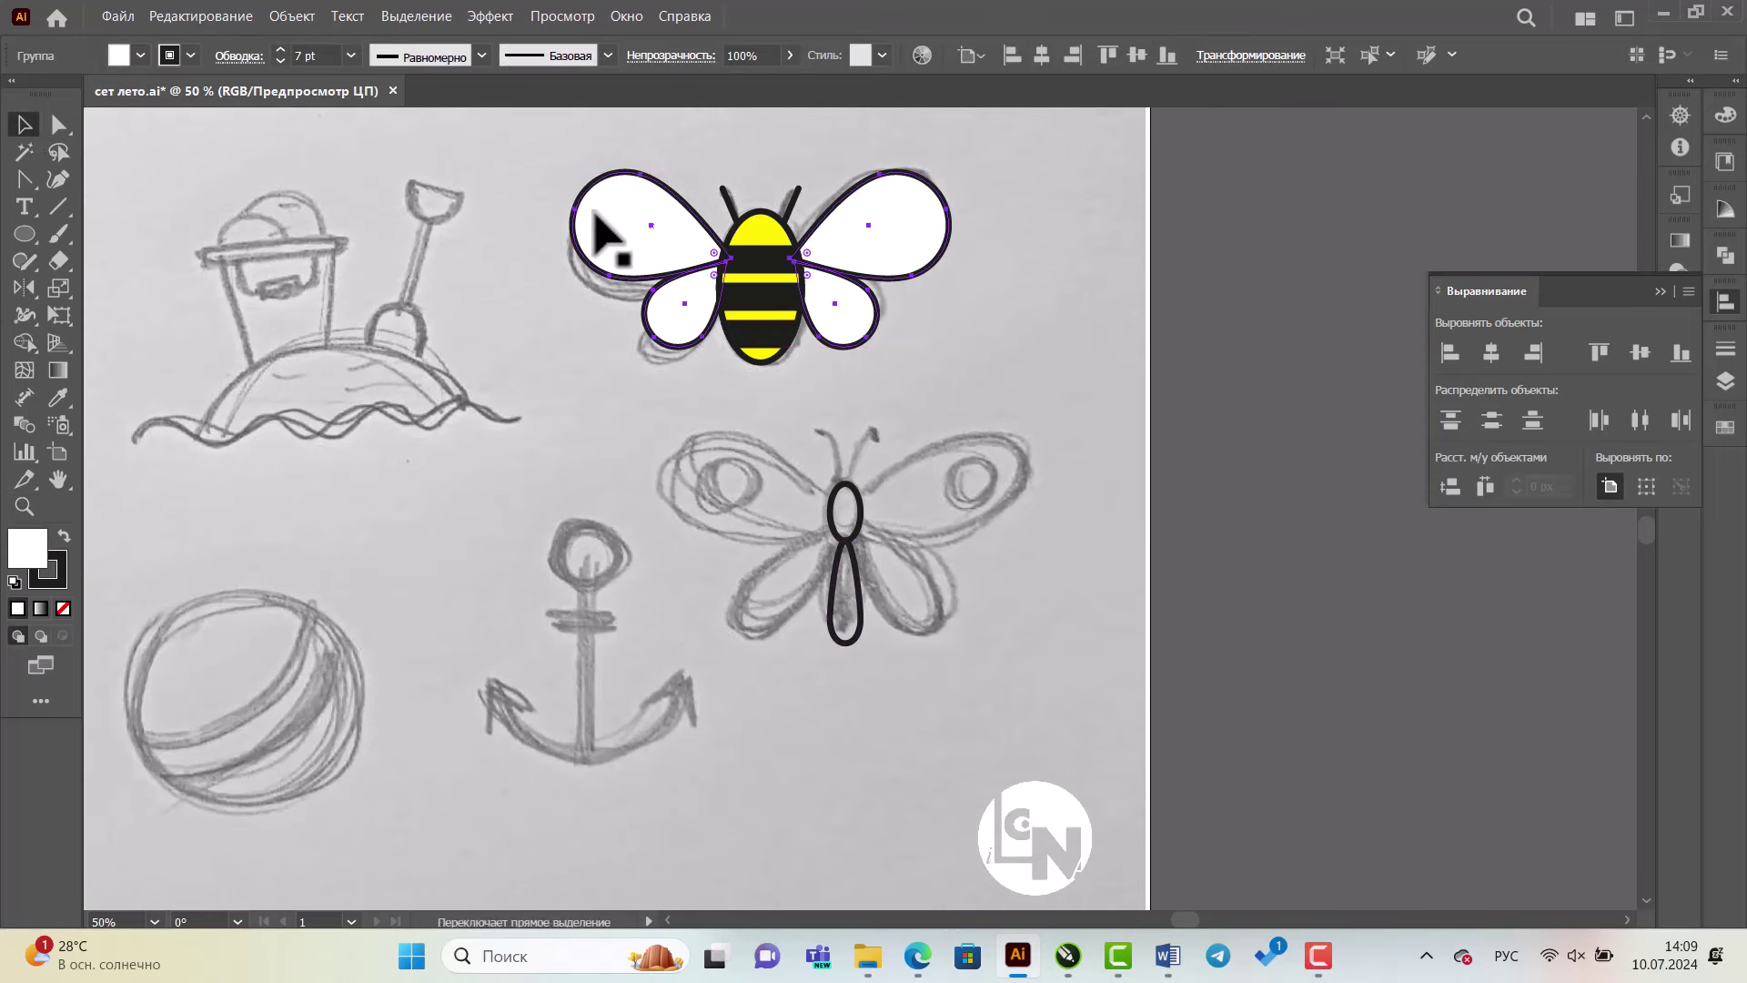
left_click(1197, 191)
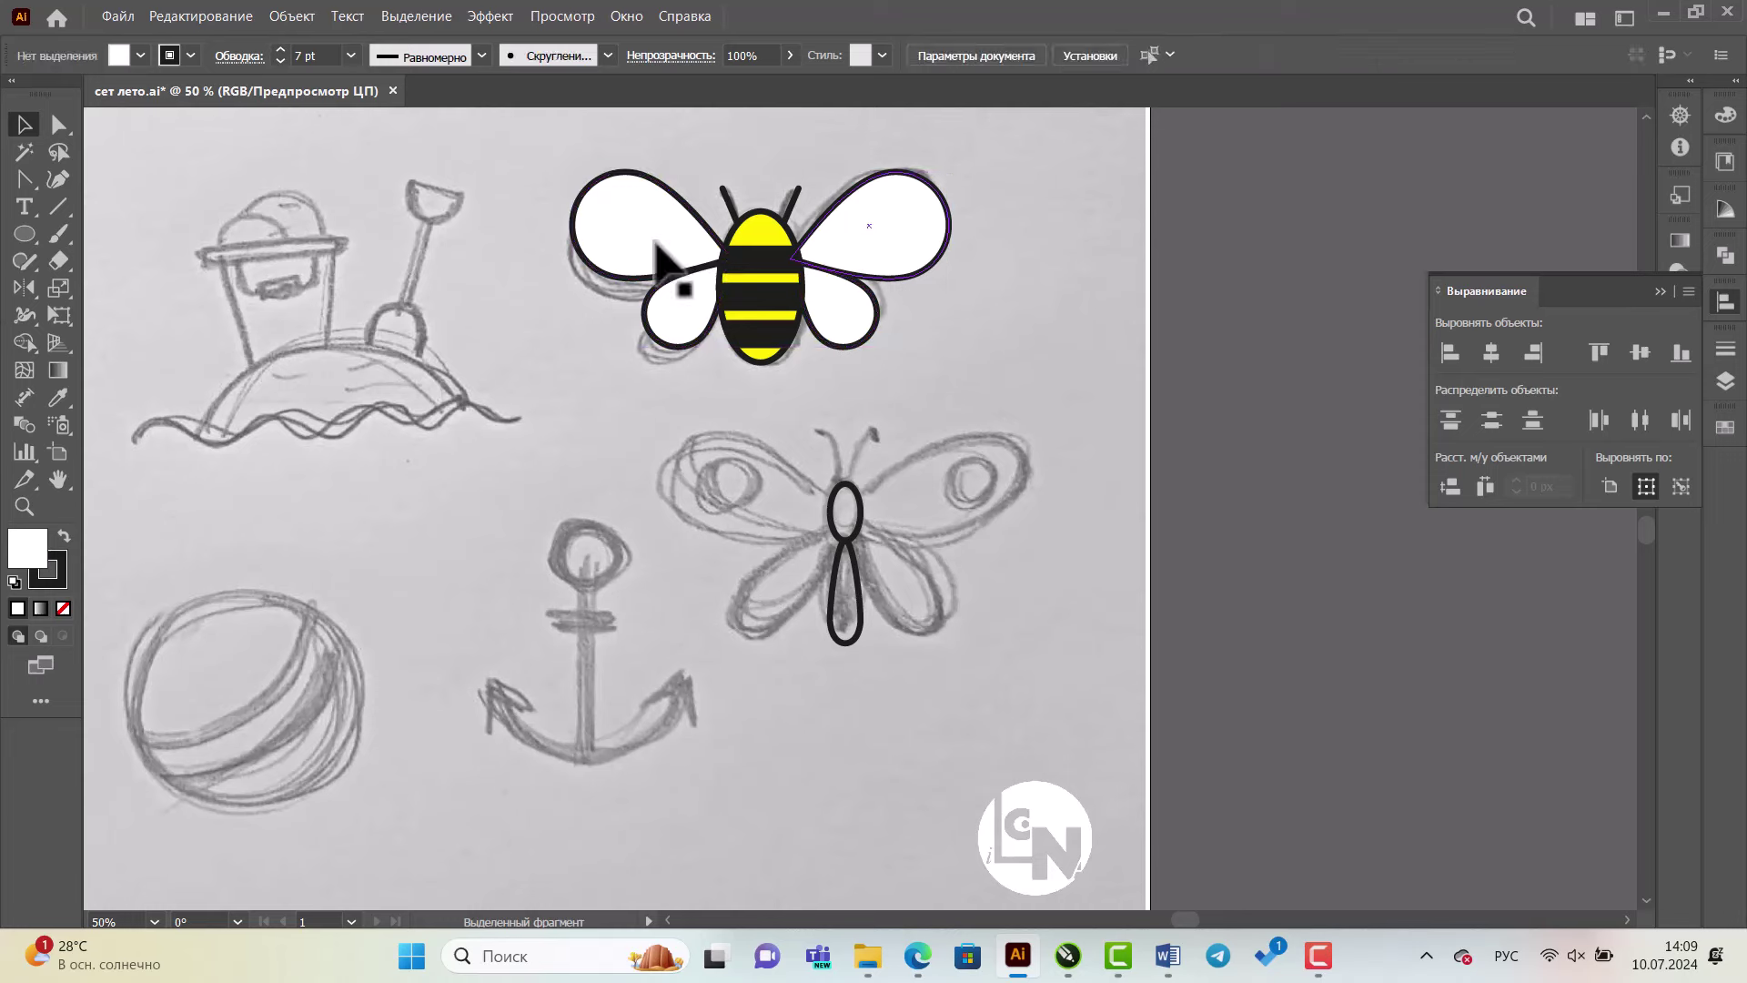
mouse_move(663, 242)
left_mouse_down()
mouse_move(708, 505)
mouse_move(736, 529)
mouse_move(728, 516)
left_mouse_up()
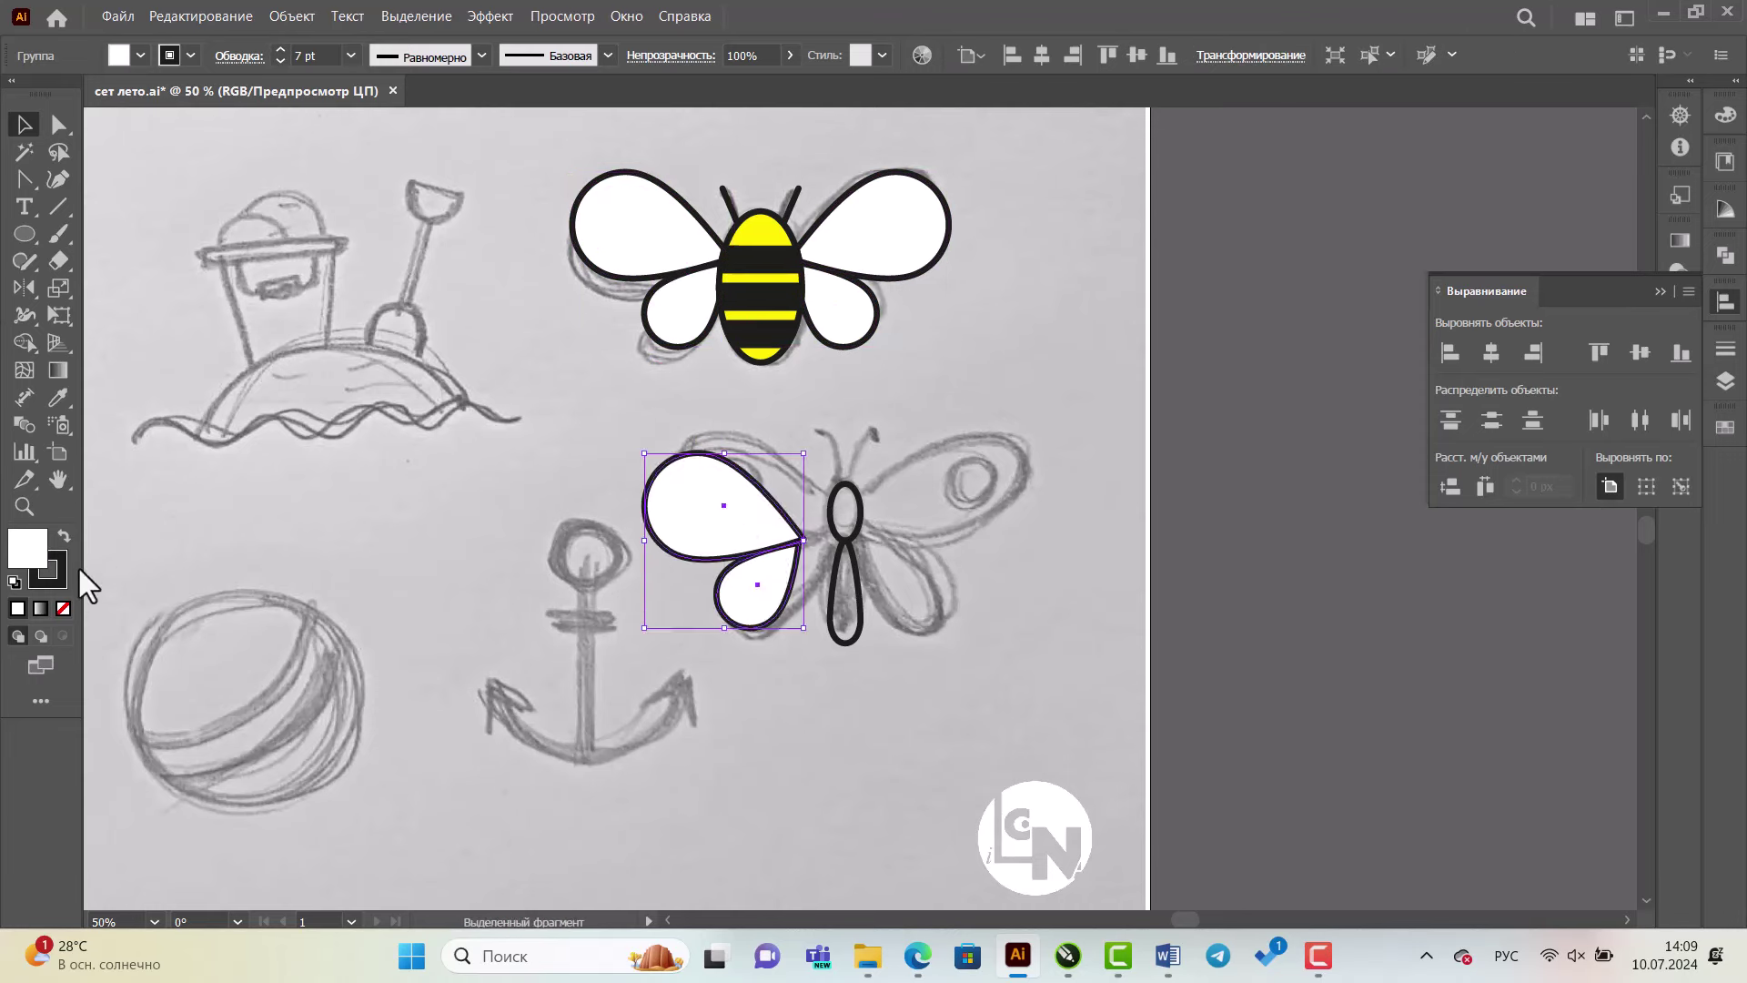
left_click(24, 506)
left_click_drag(593, 391, 906, 723)
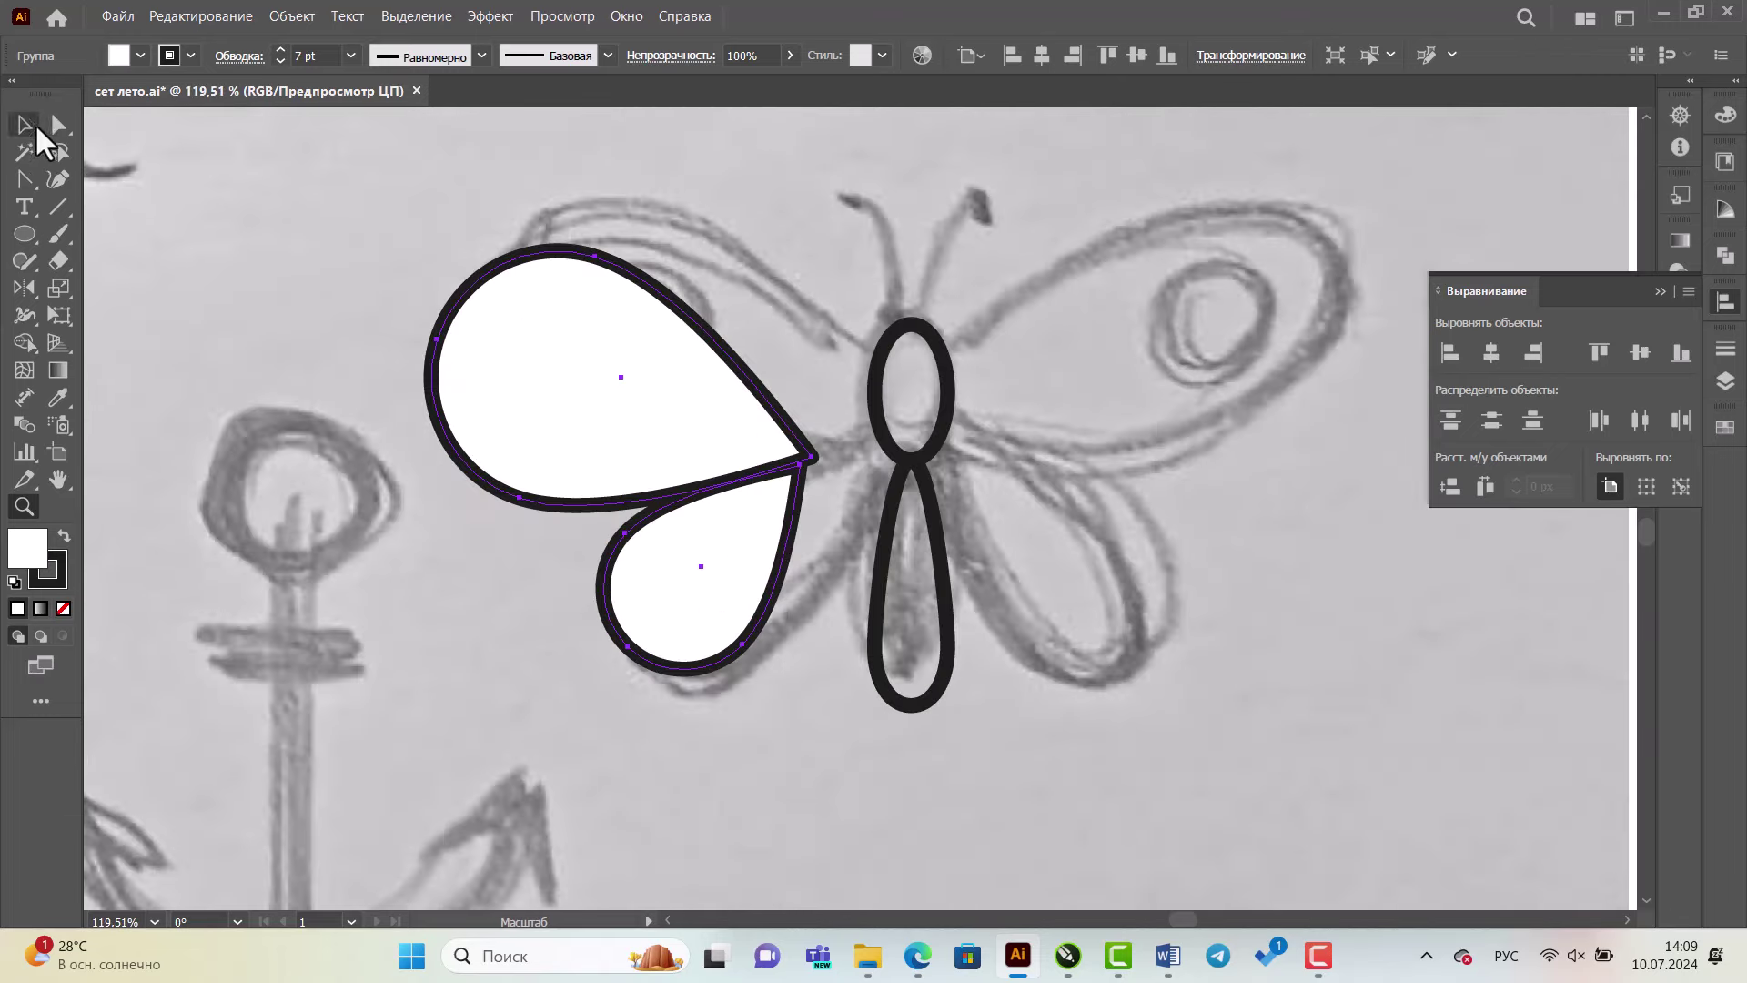
left_click(27, 126)
- Rotate the copied wing group clockwise and select the upper left wing
left_click_drag(812, 251, 897, 254)
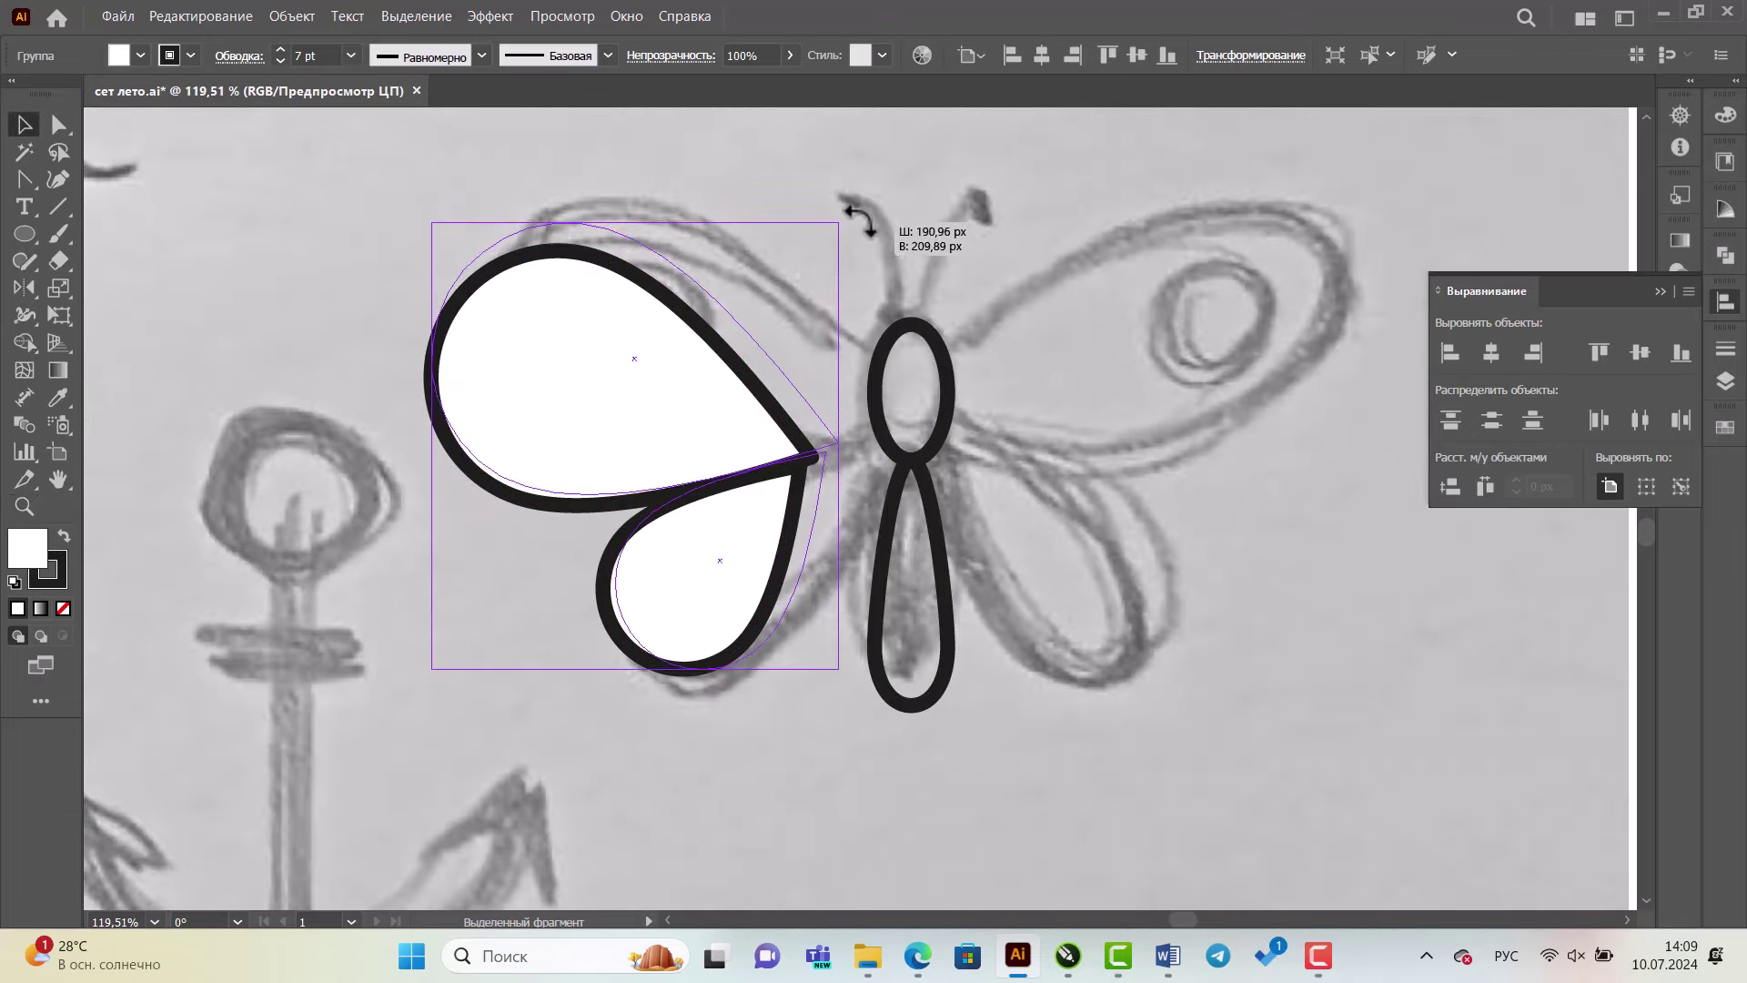
left_click(807, 289)
left_click(727, 298)
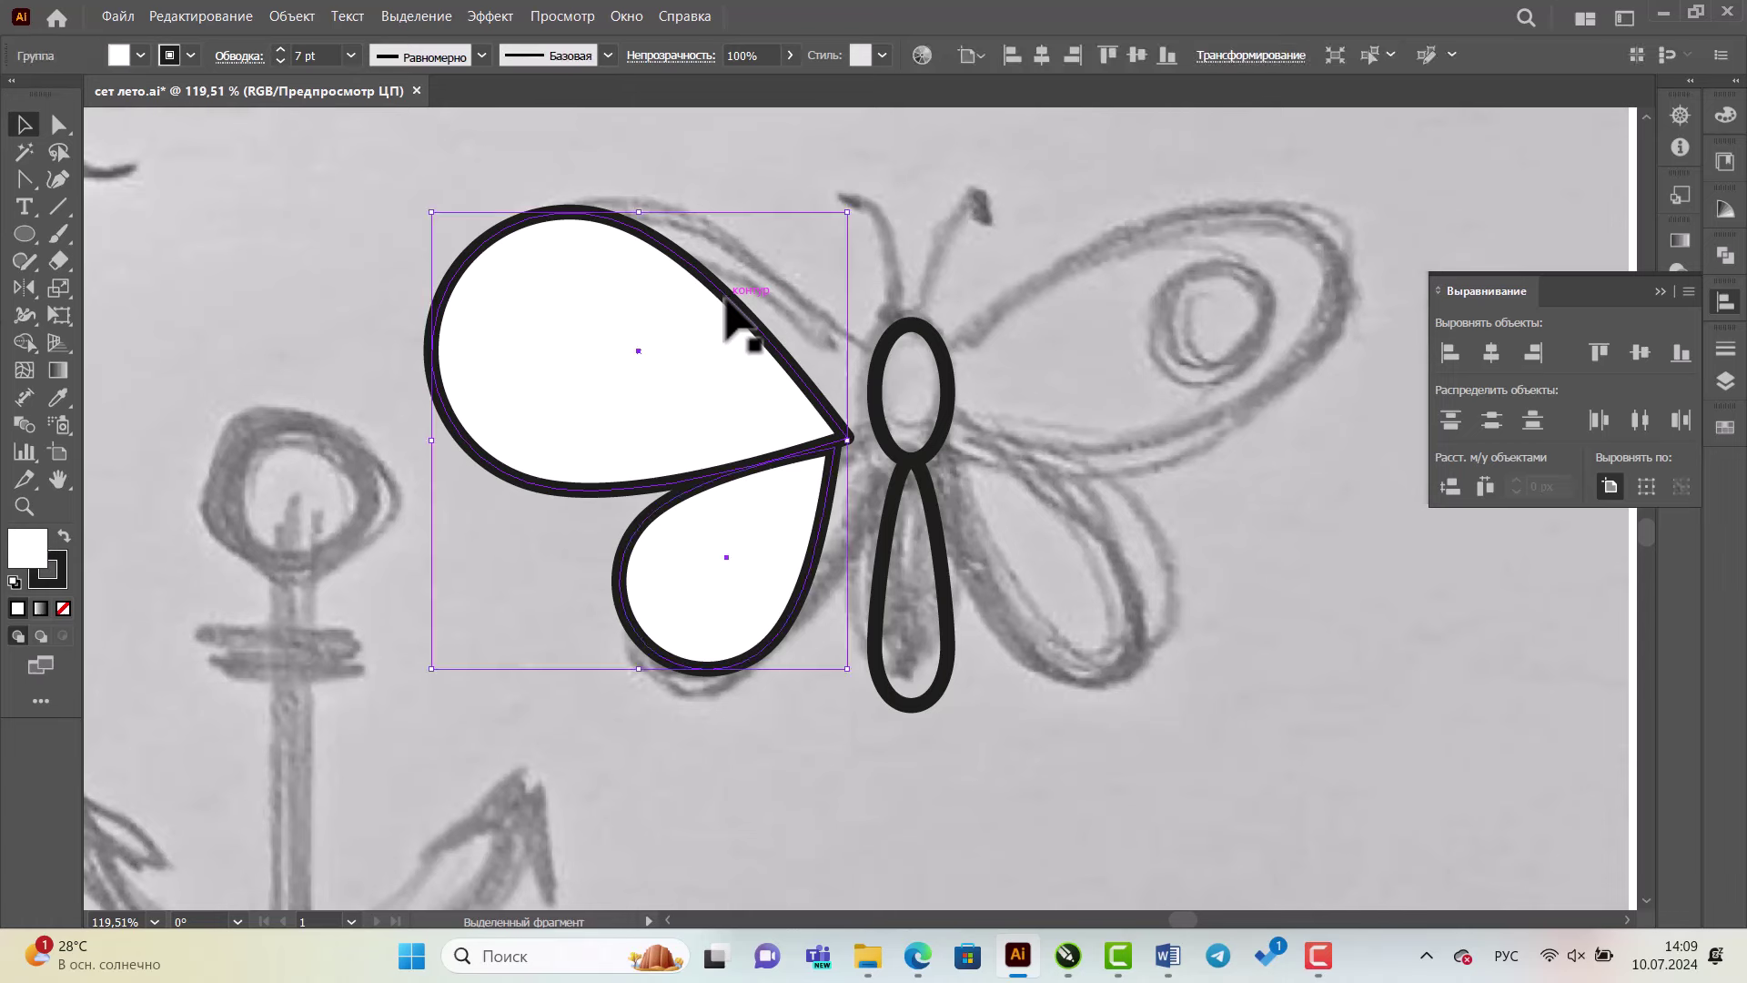
left_click(1022, 194)
left_click(760, 327)
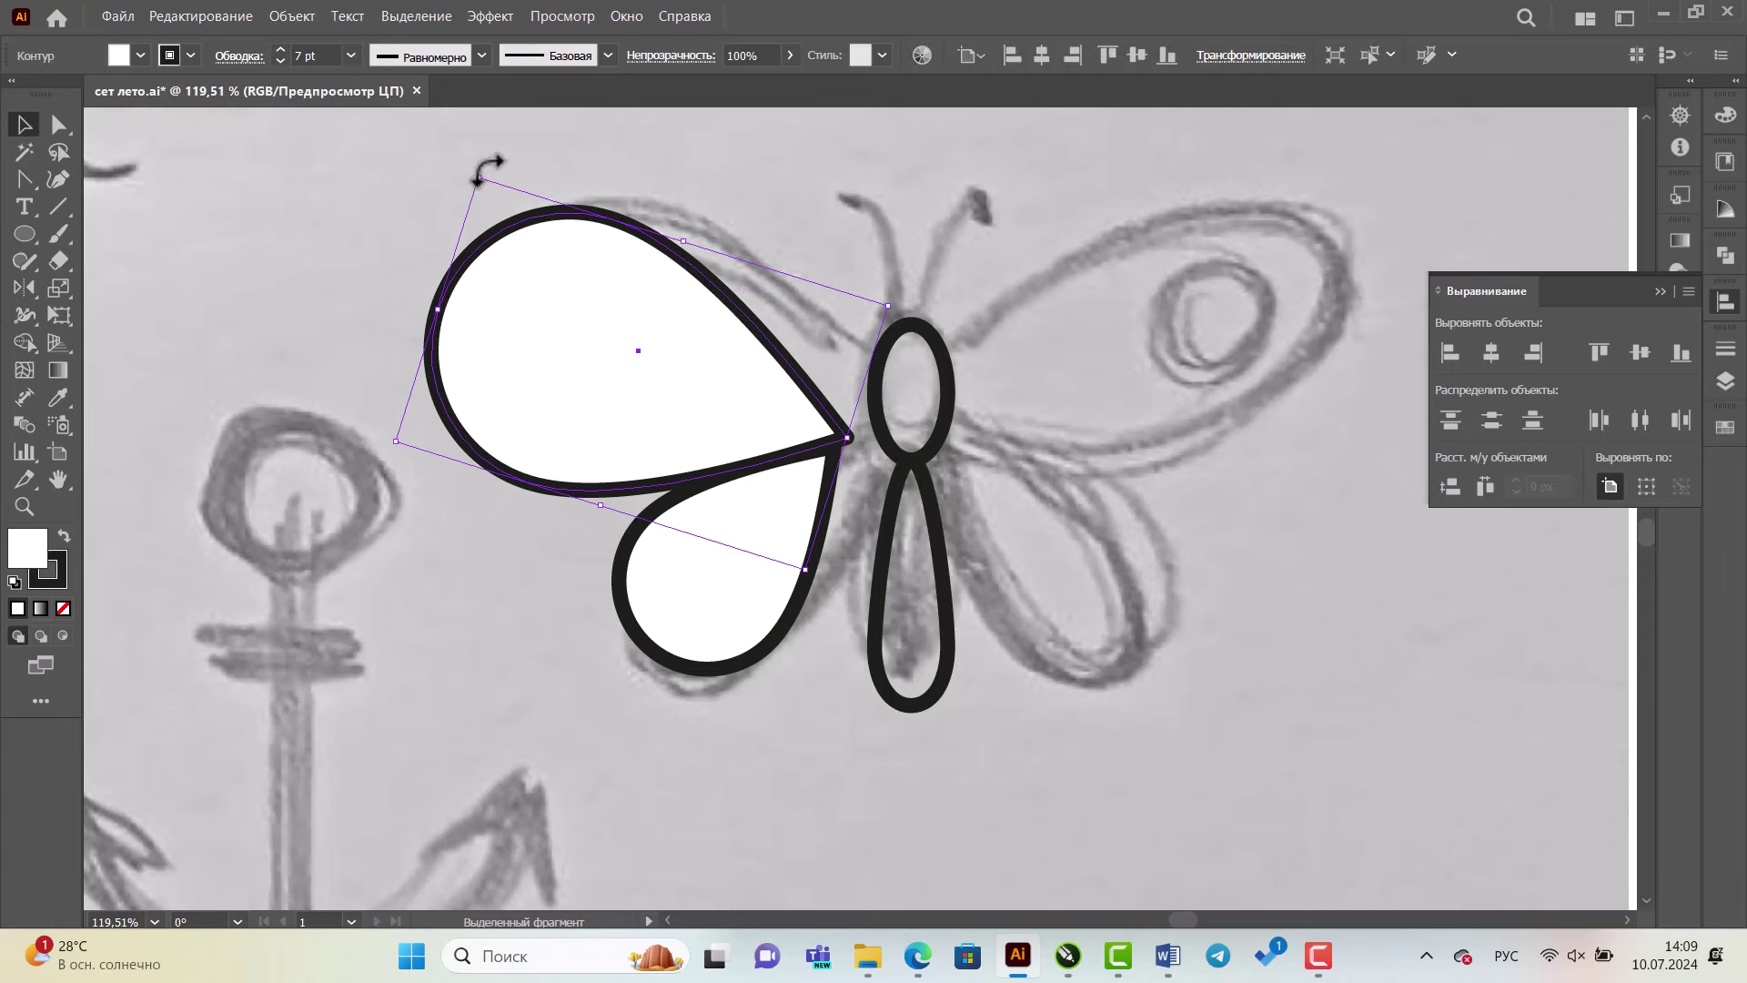
- Rotate, move and stretch the upper left wing so its tip meets the body
left_click_drag(475, 168, 546, 149)
left_click_drag(704, 317, 739, 264)
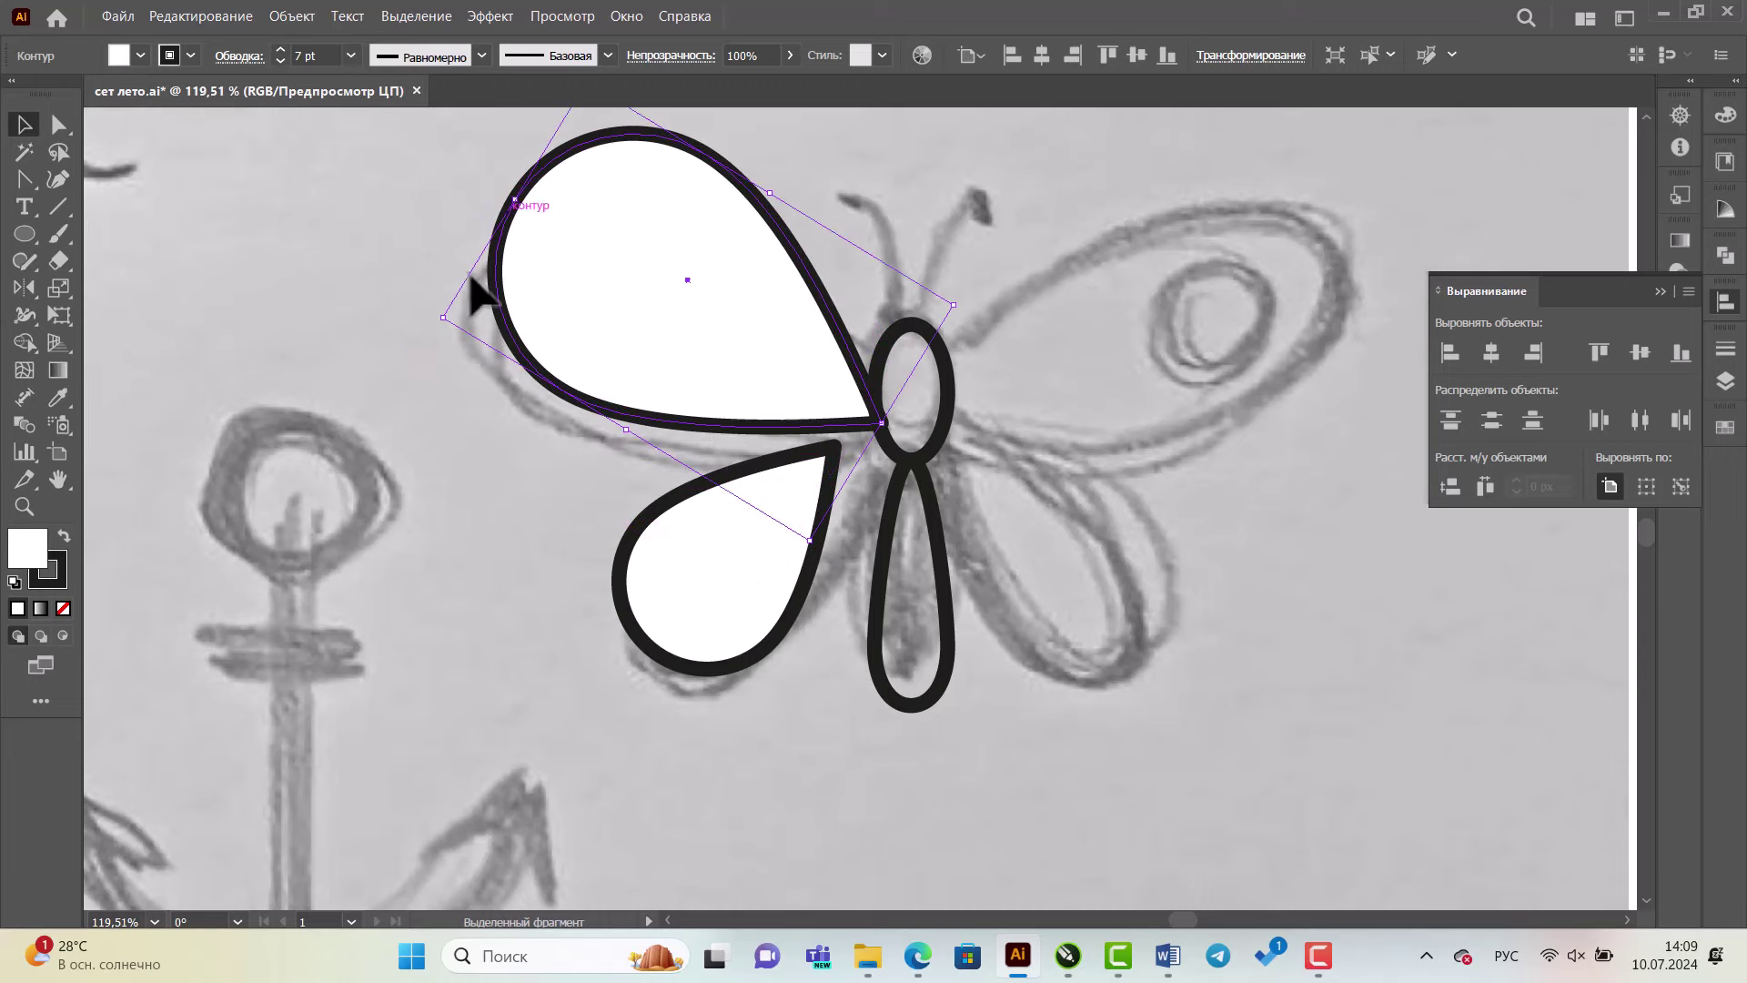
left_click_drag(440, 325, 484, 335)
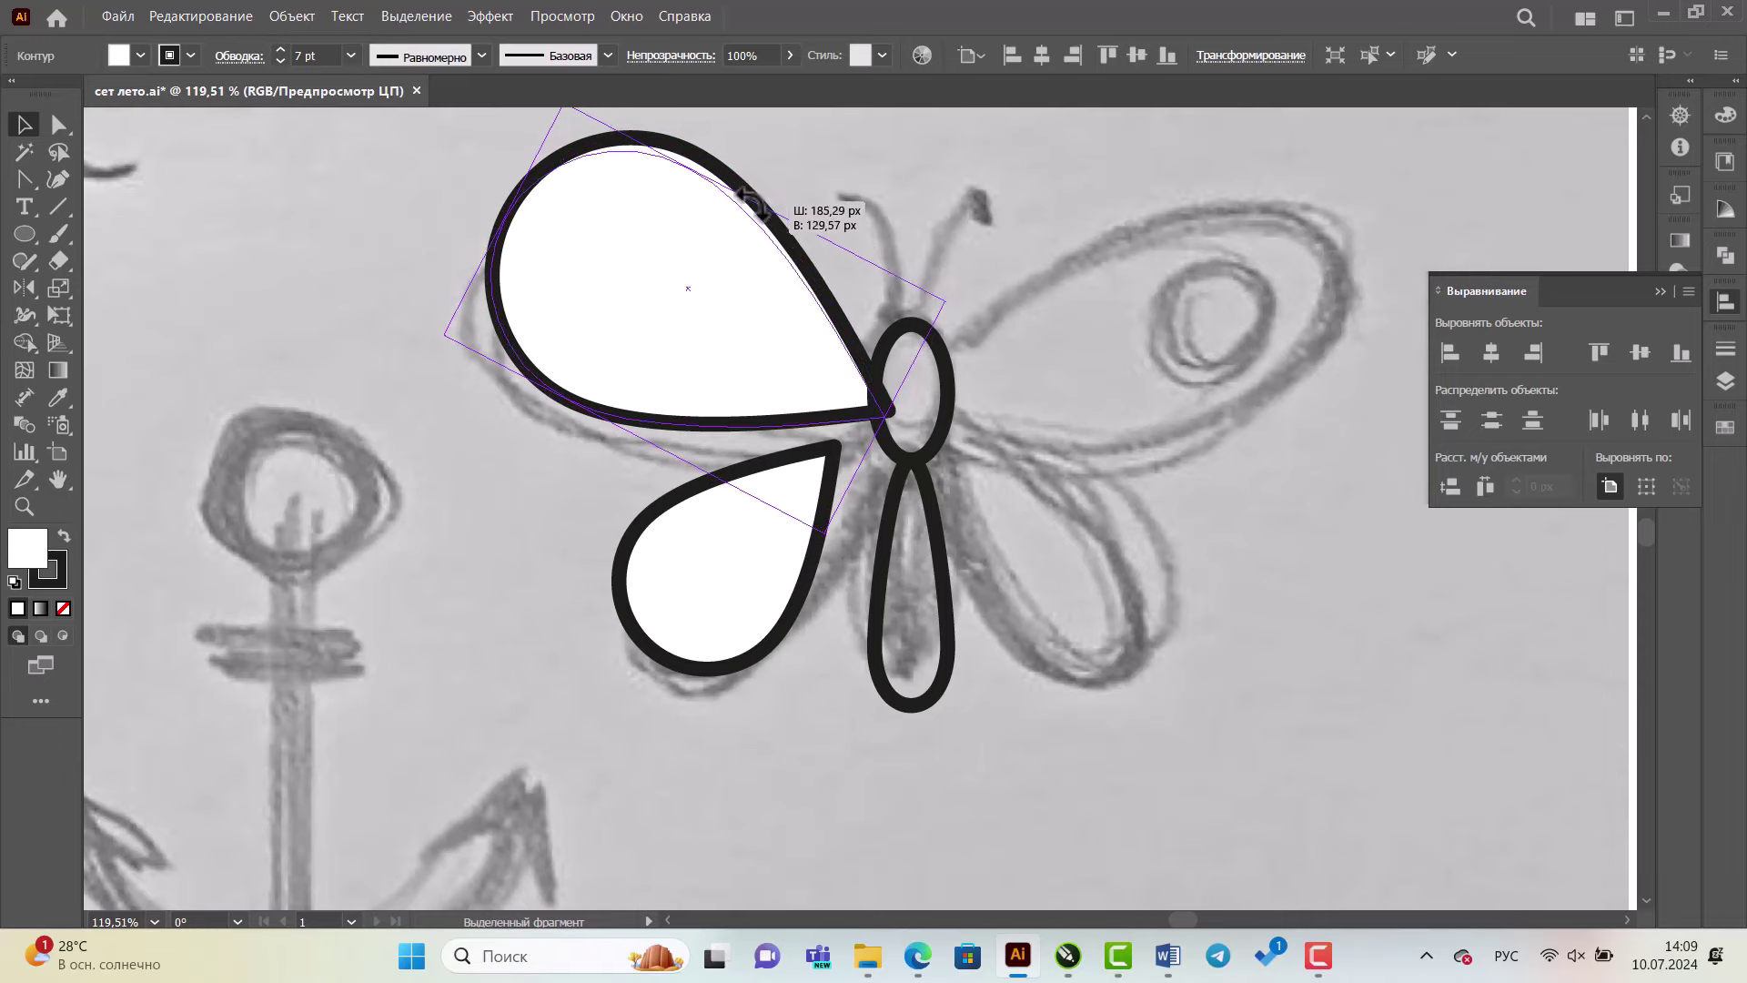
left_click_drag(736, 216, 721, 244)
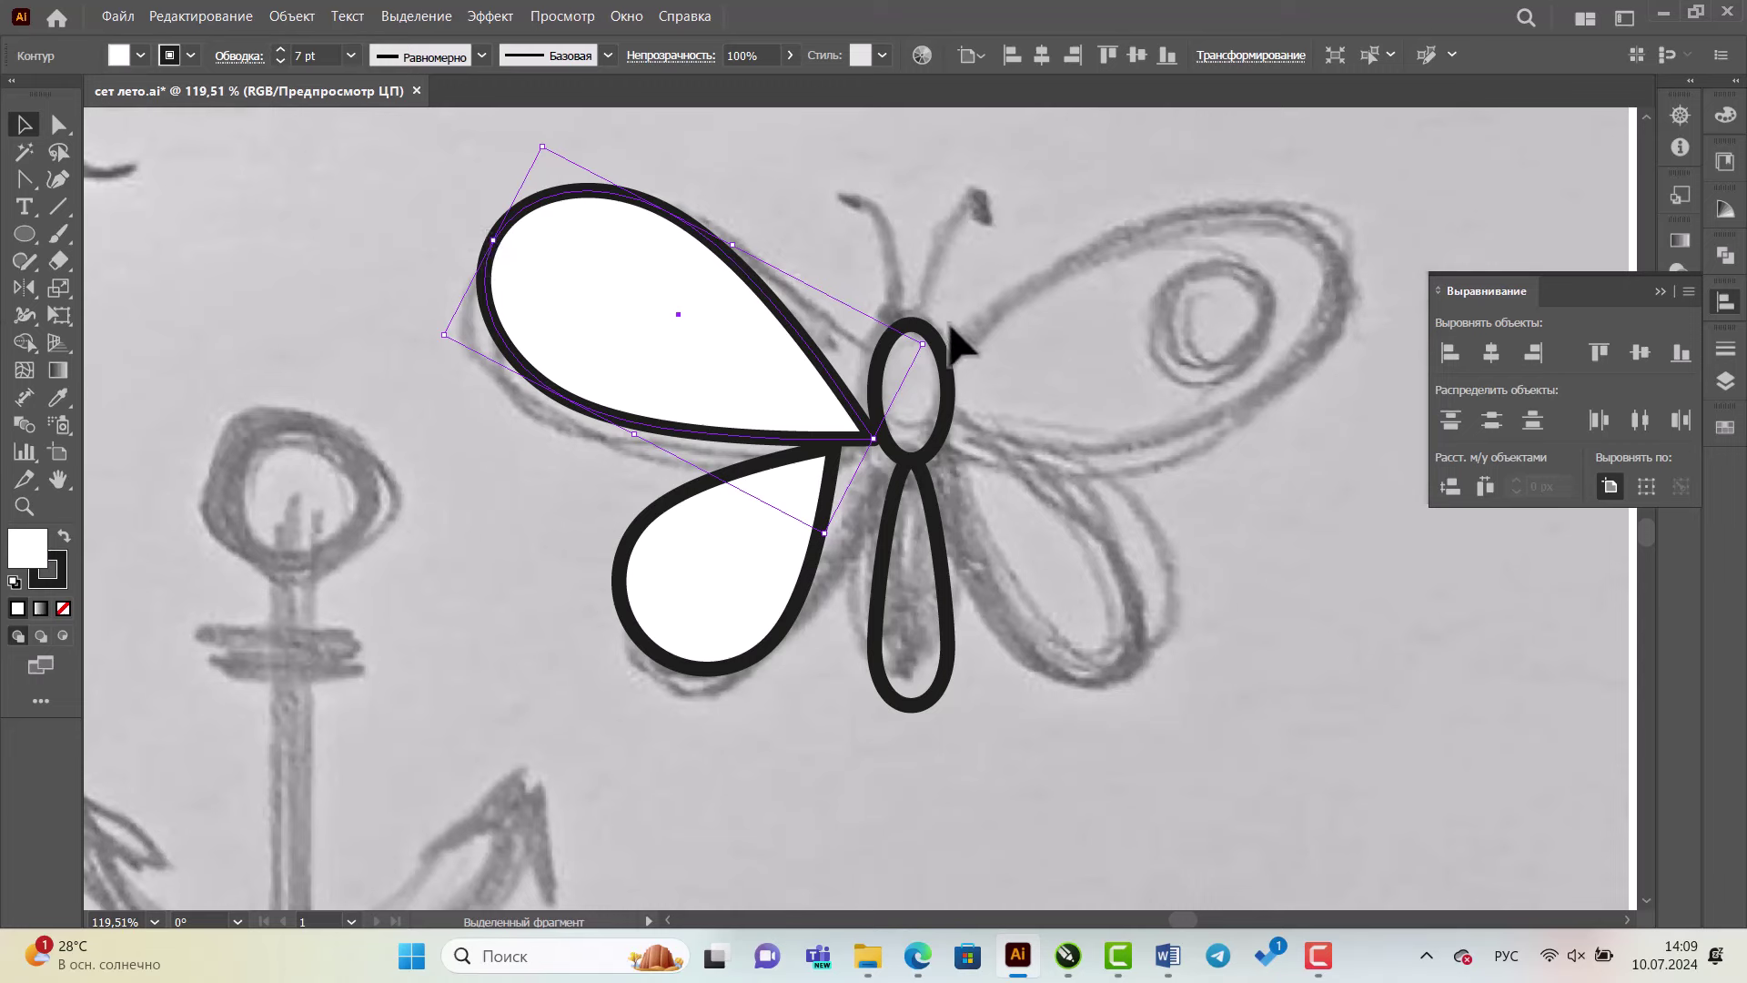
left_click_drag(932, 342, 923, 292)
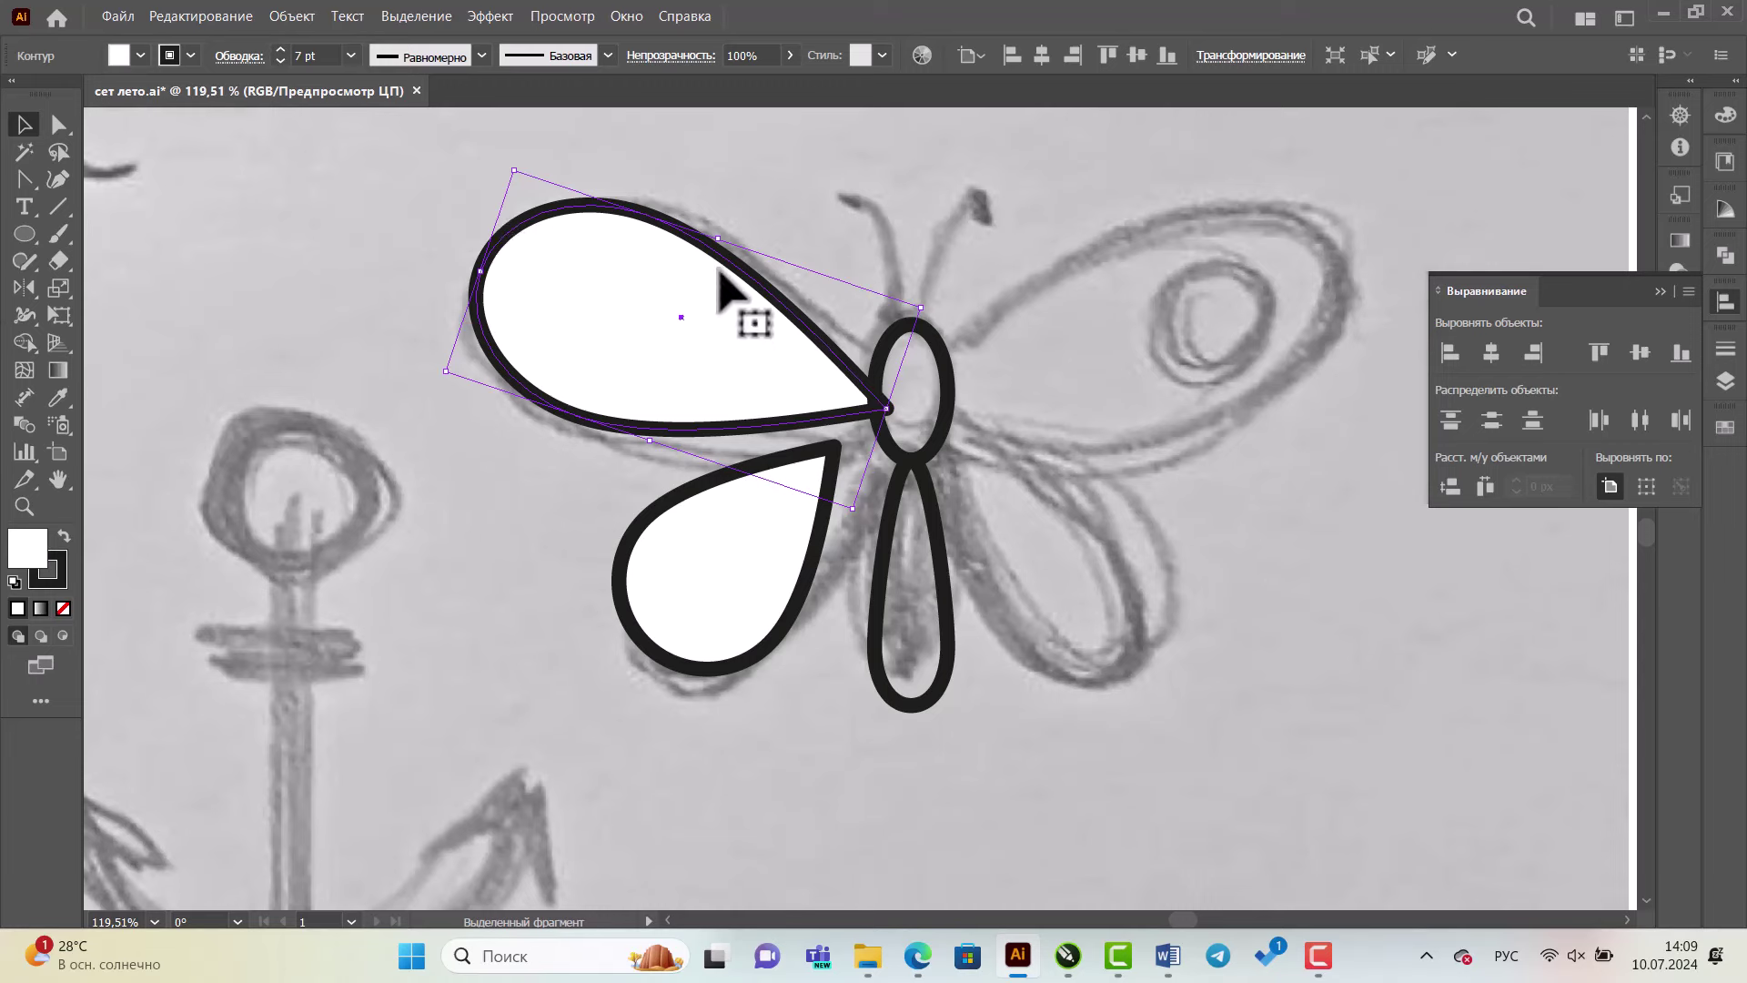
key("ctrl+z")
key("ctrl+z")
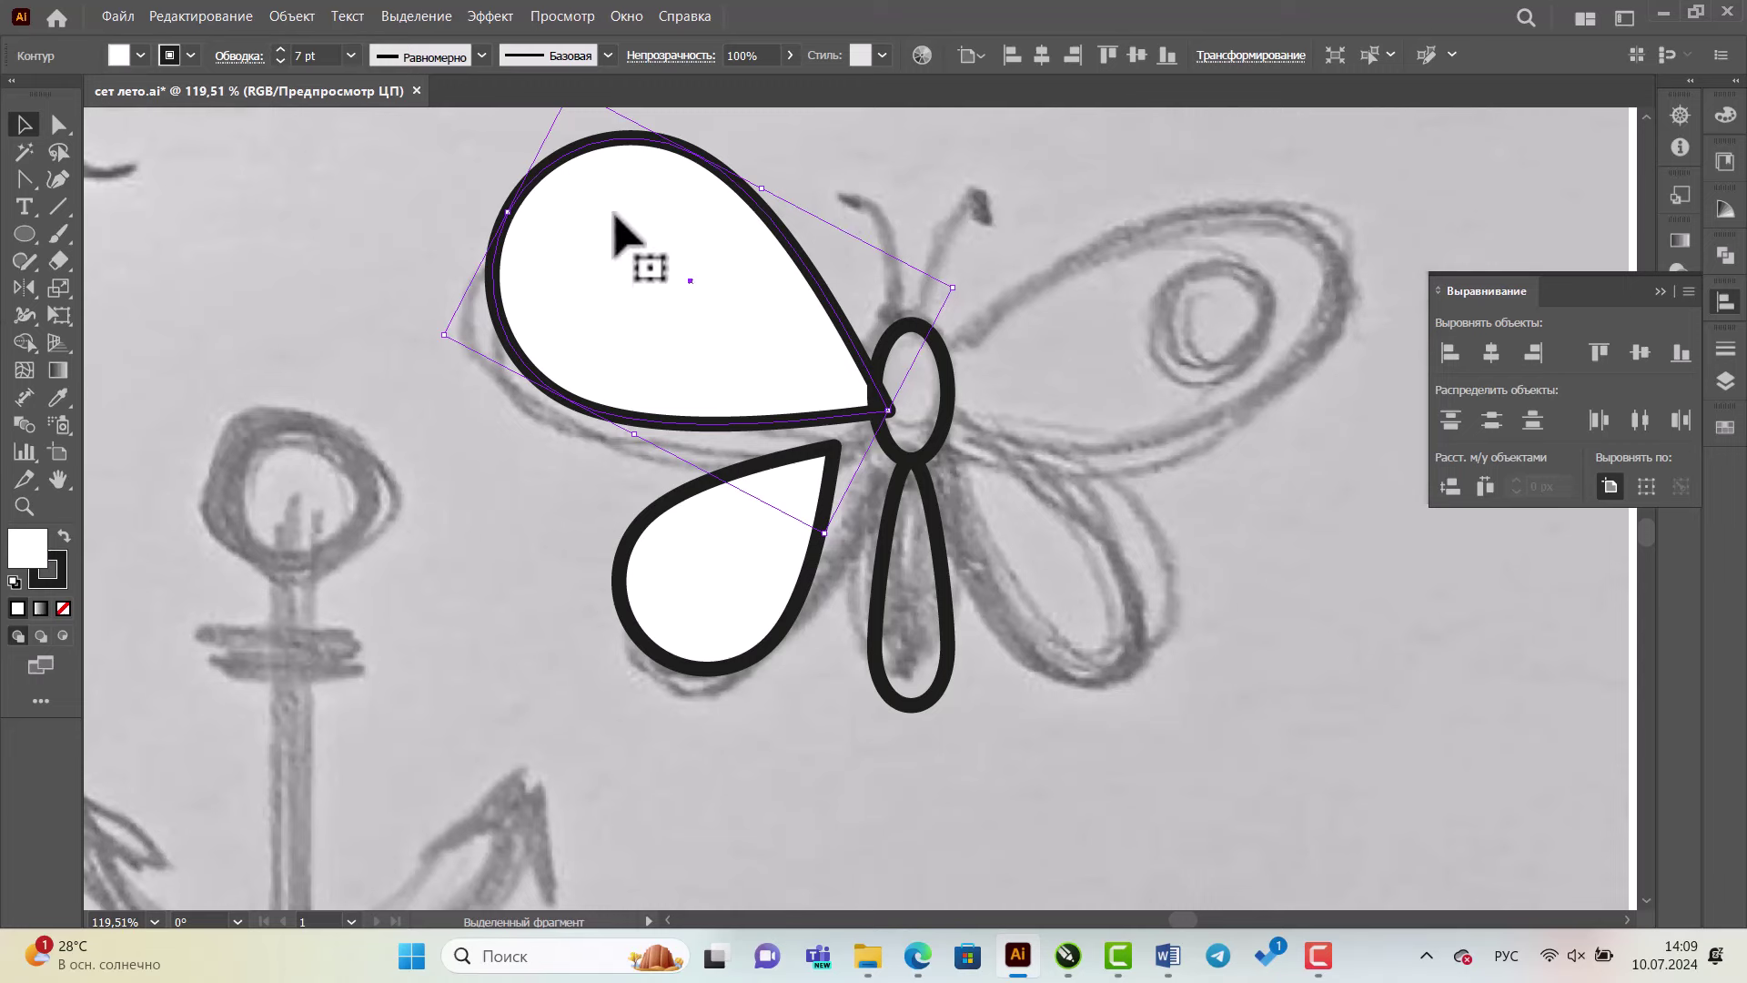
left_click_drag(761, 190, 737, 223)
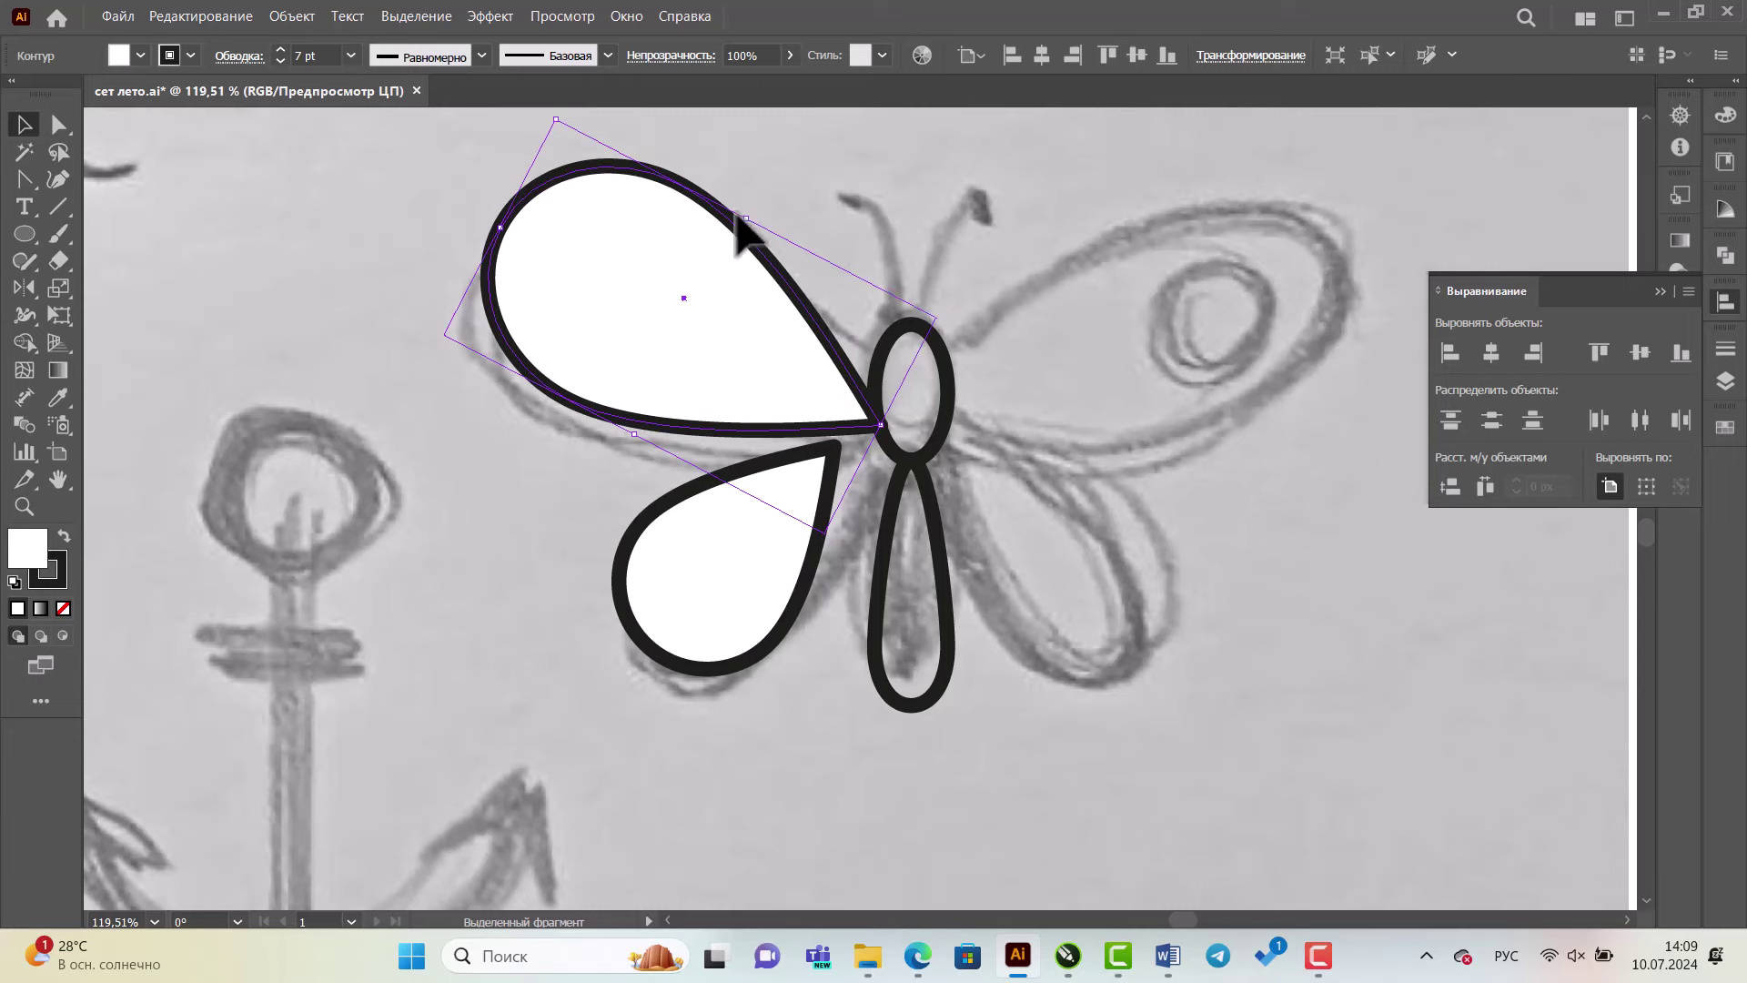
left_click_drag(947, 312, 937, 289)
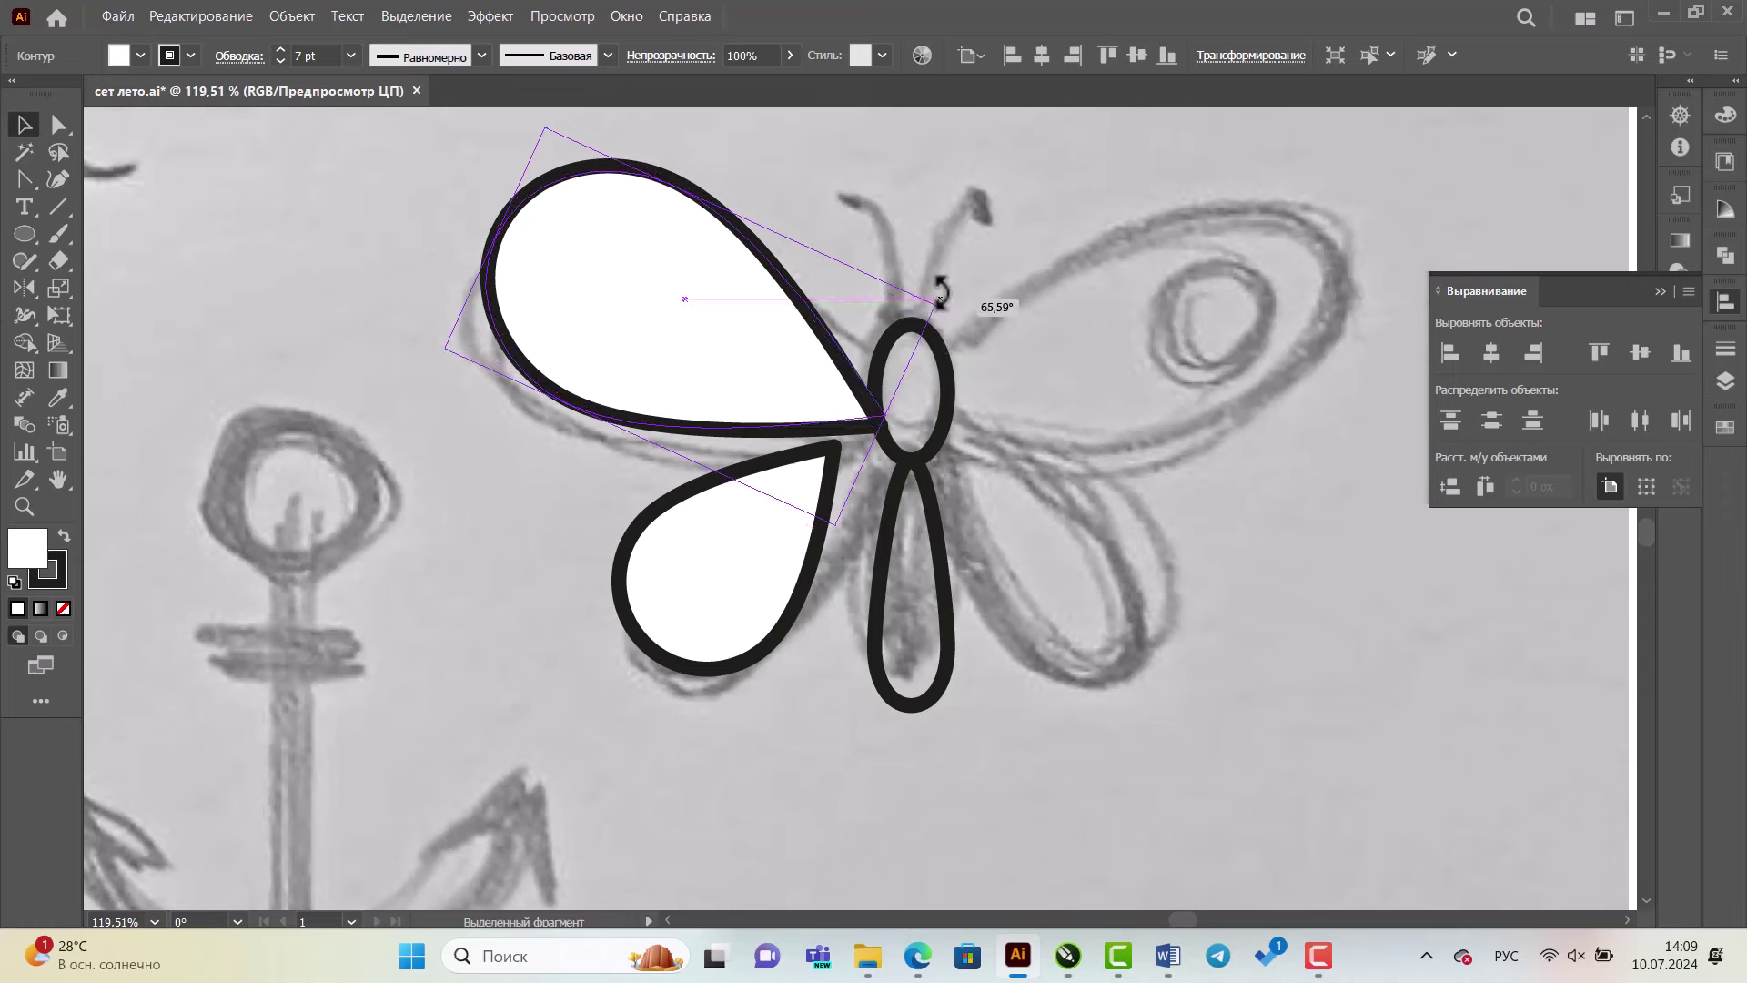
- Move the lower left wing up to the body and nudge the upper wing into place
left_click(1069, 341)
left_click(678, 577)
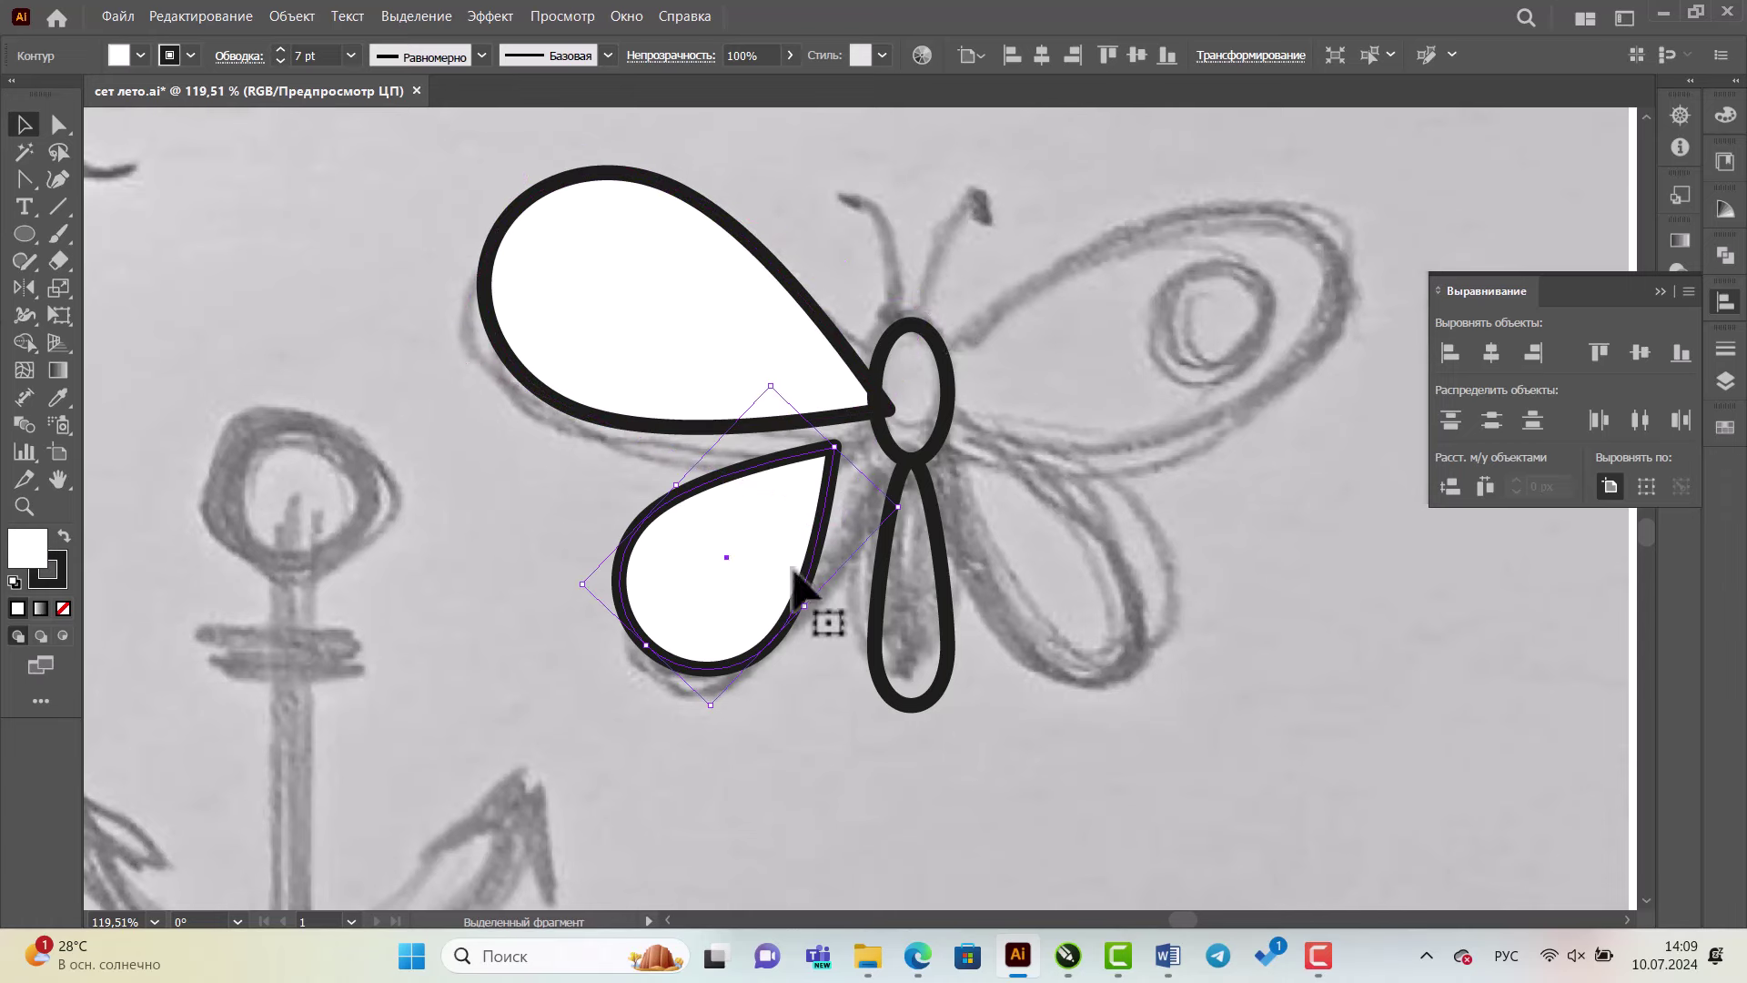
mouse_move(805, 621)
left_mouse_down()
mouse_move(790, 537)
mouse_move(840, 510)
left_mouse_up()
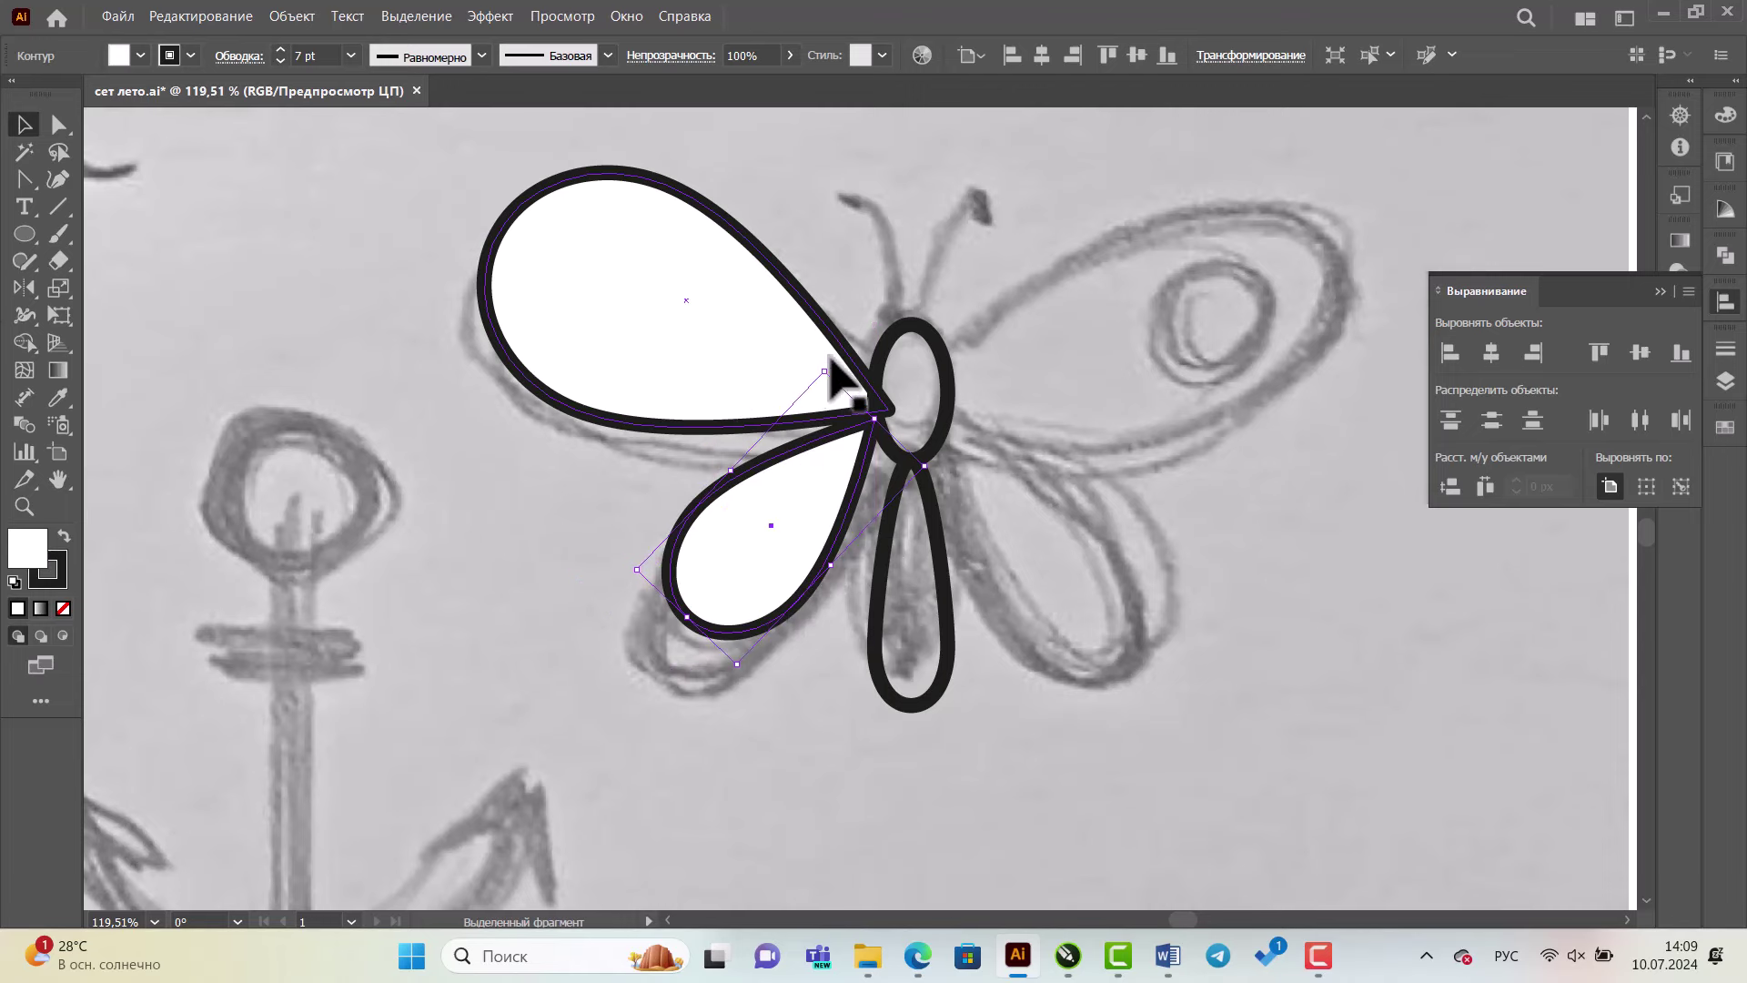
left_click_drag(835, 348, 824, 333)
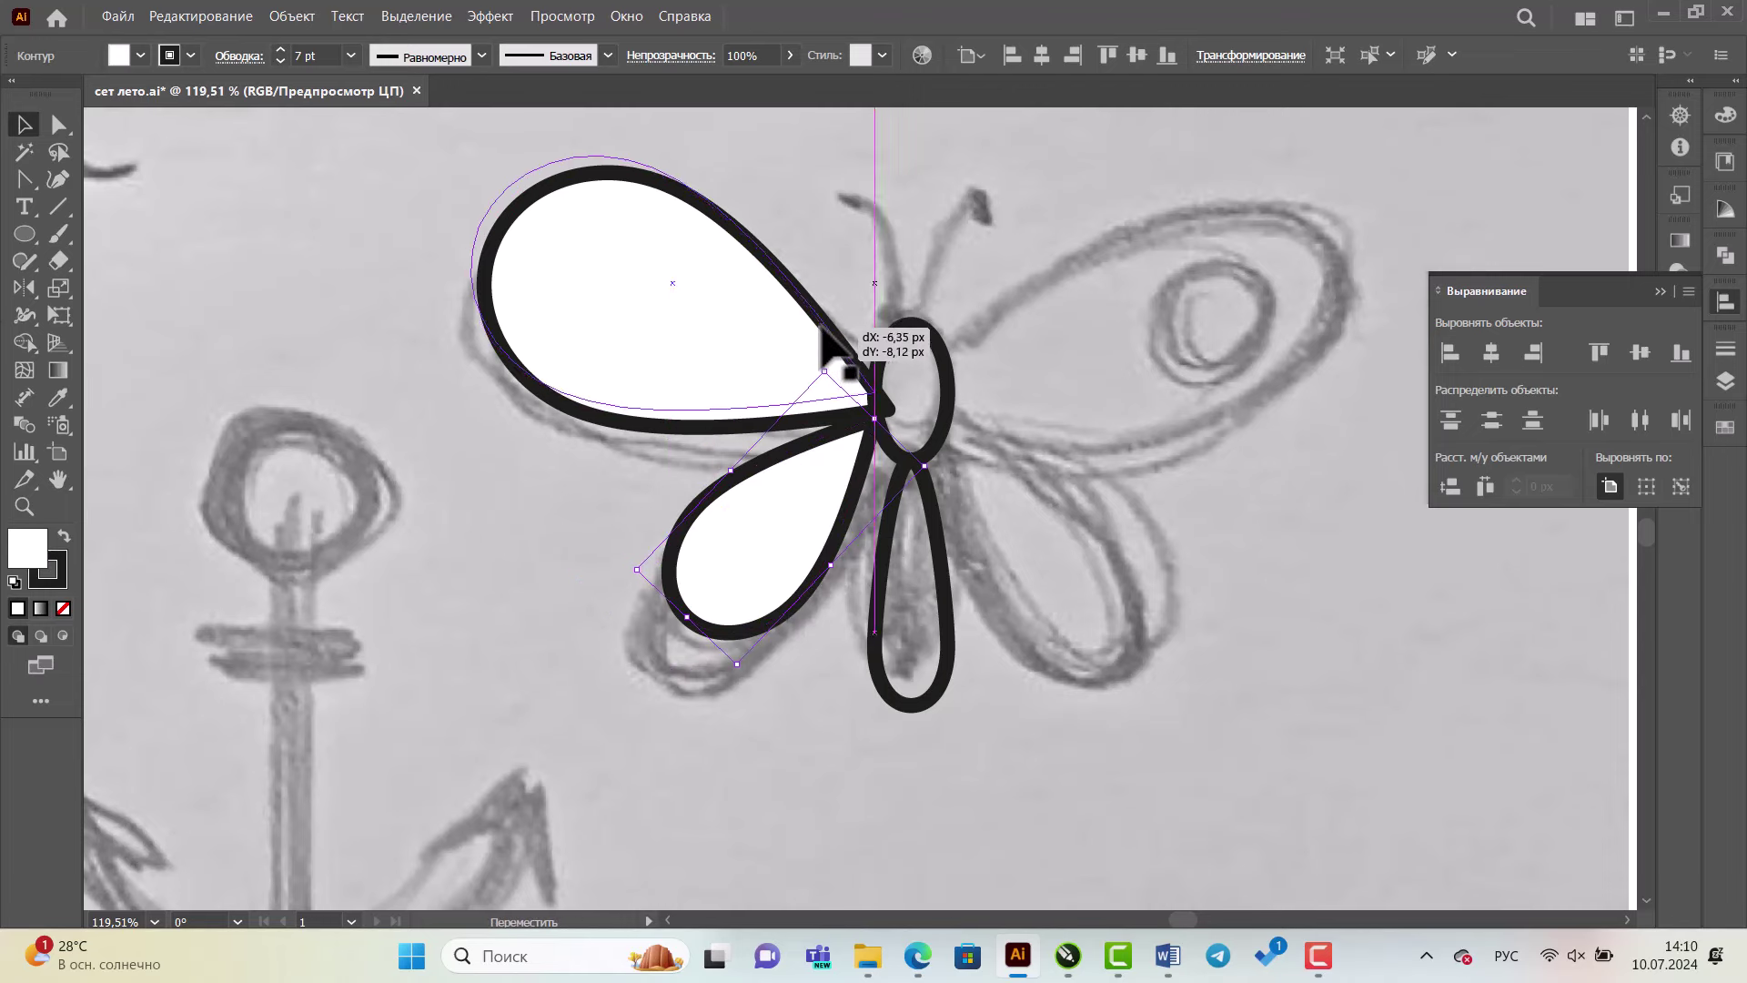
left_click_drag(804, 442, 803, 418)
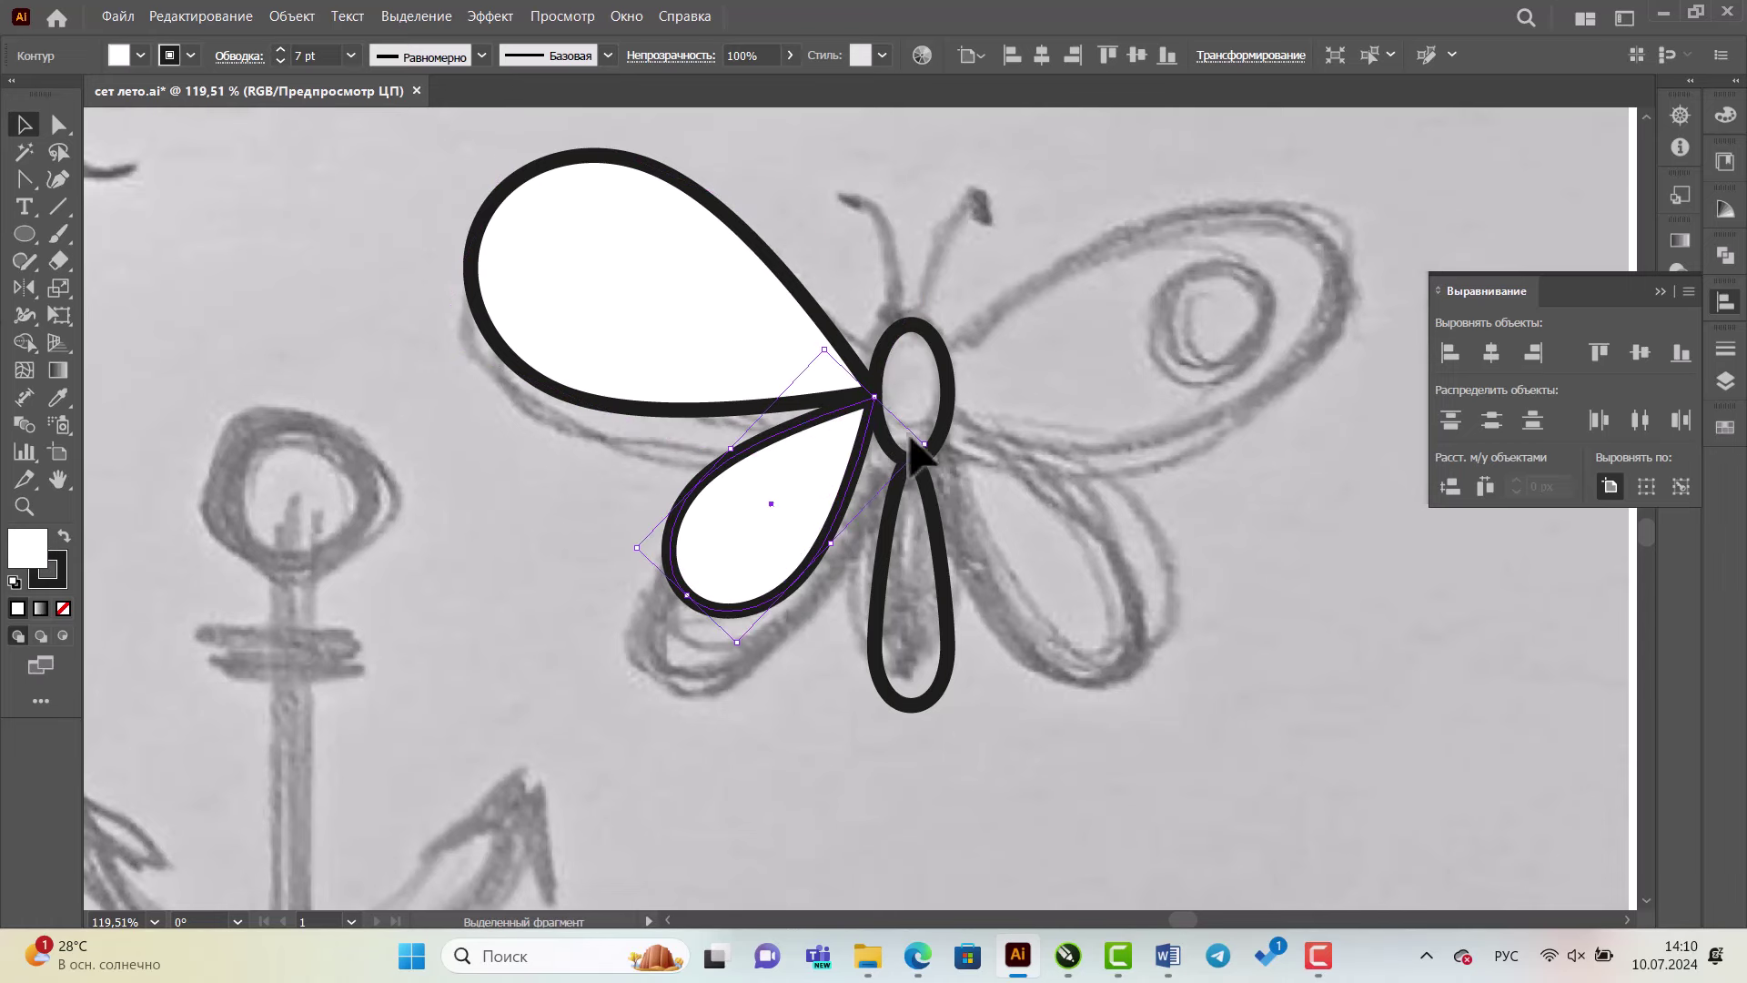
left_click(1174, 486)
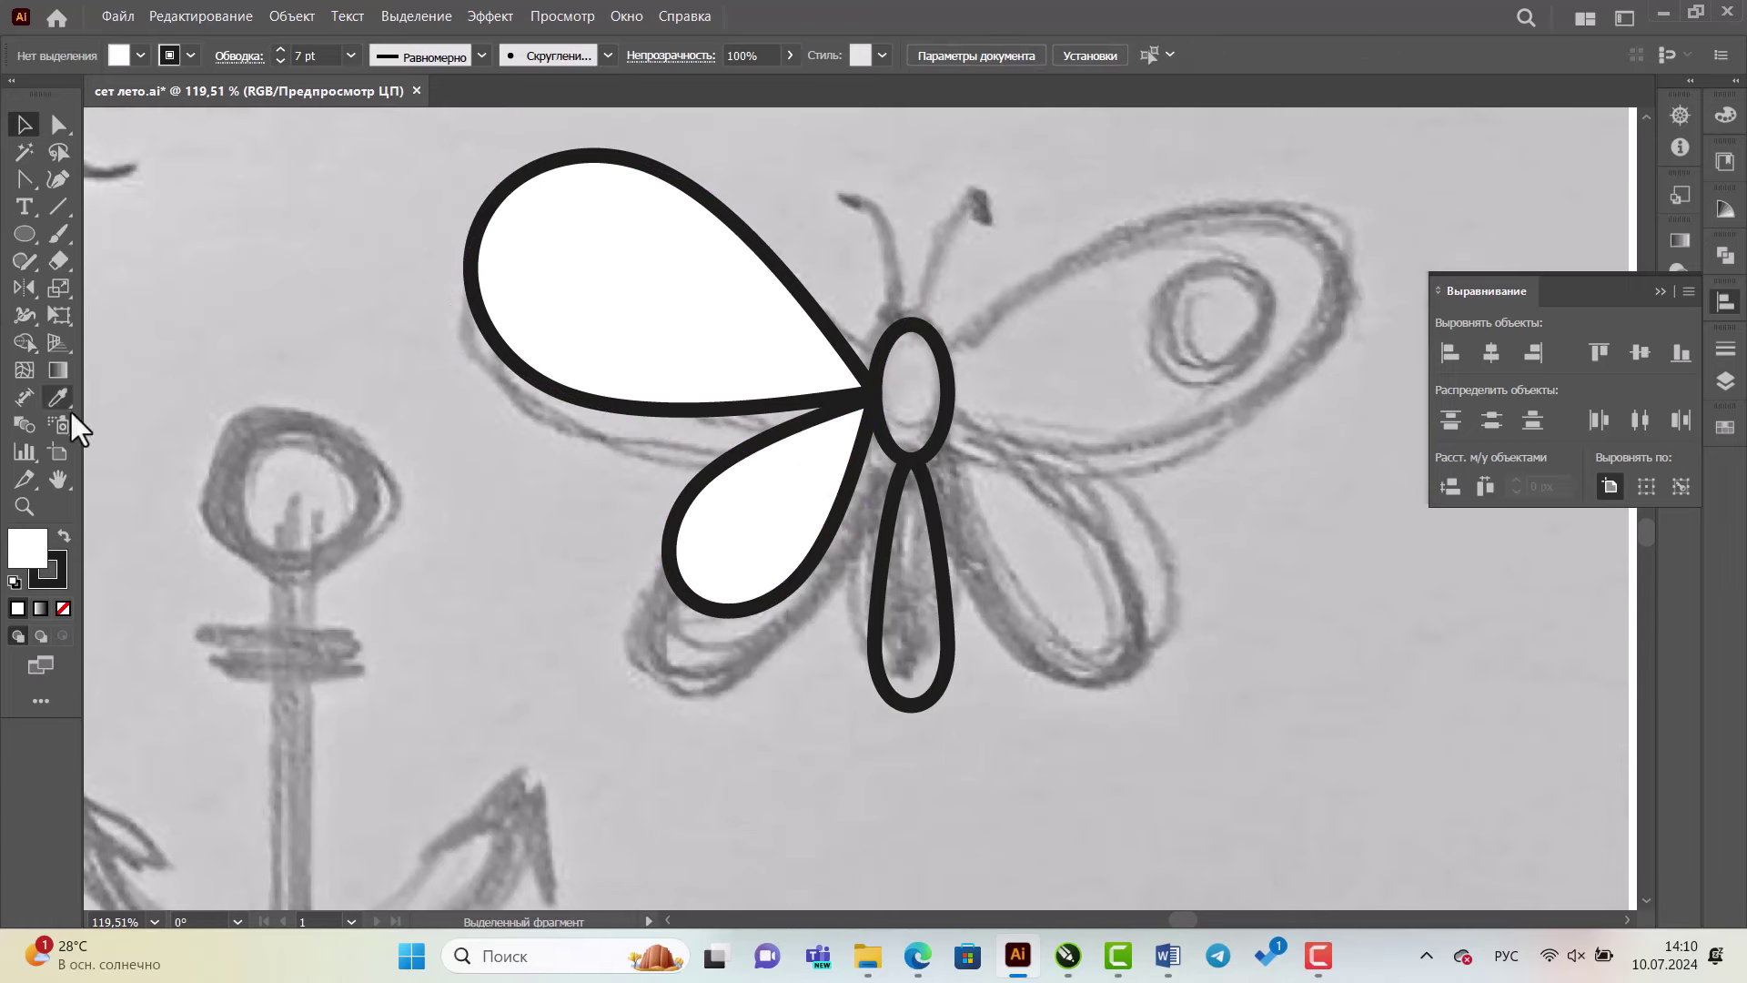
- Draw a small circle inside the upper-left wing and fill it light grey
key("l")
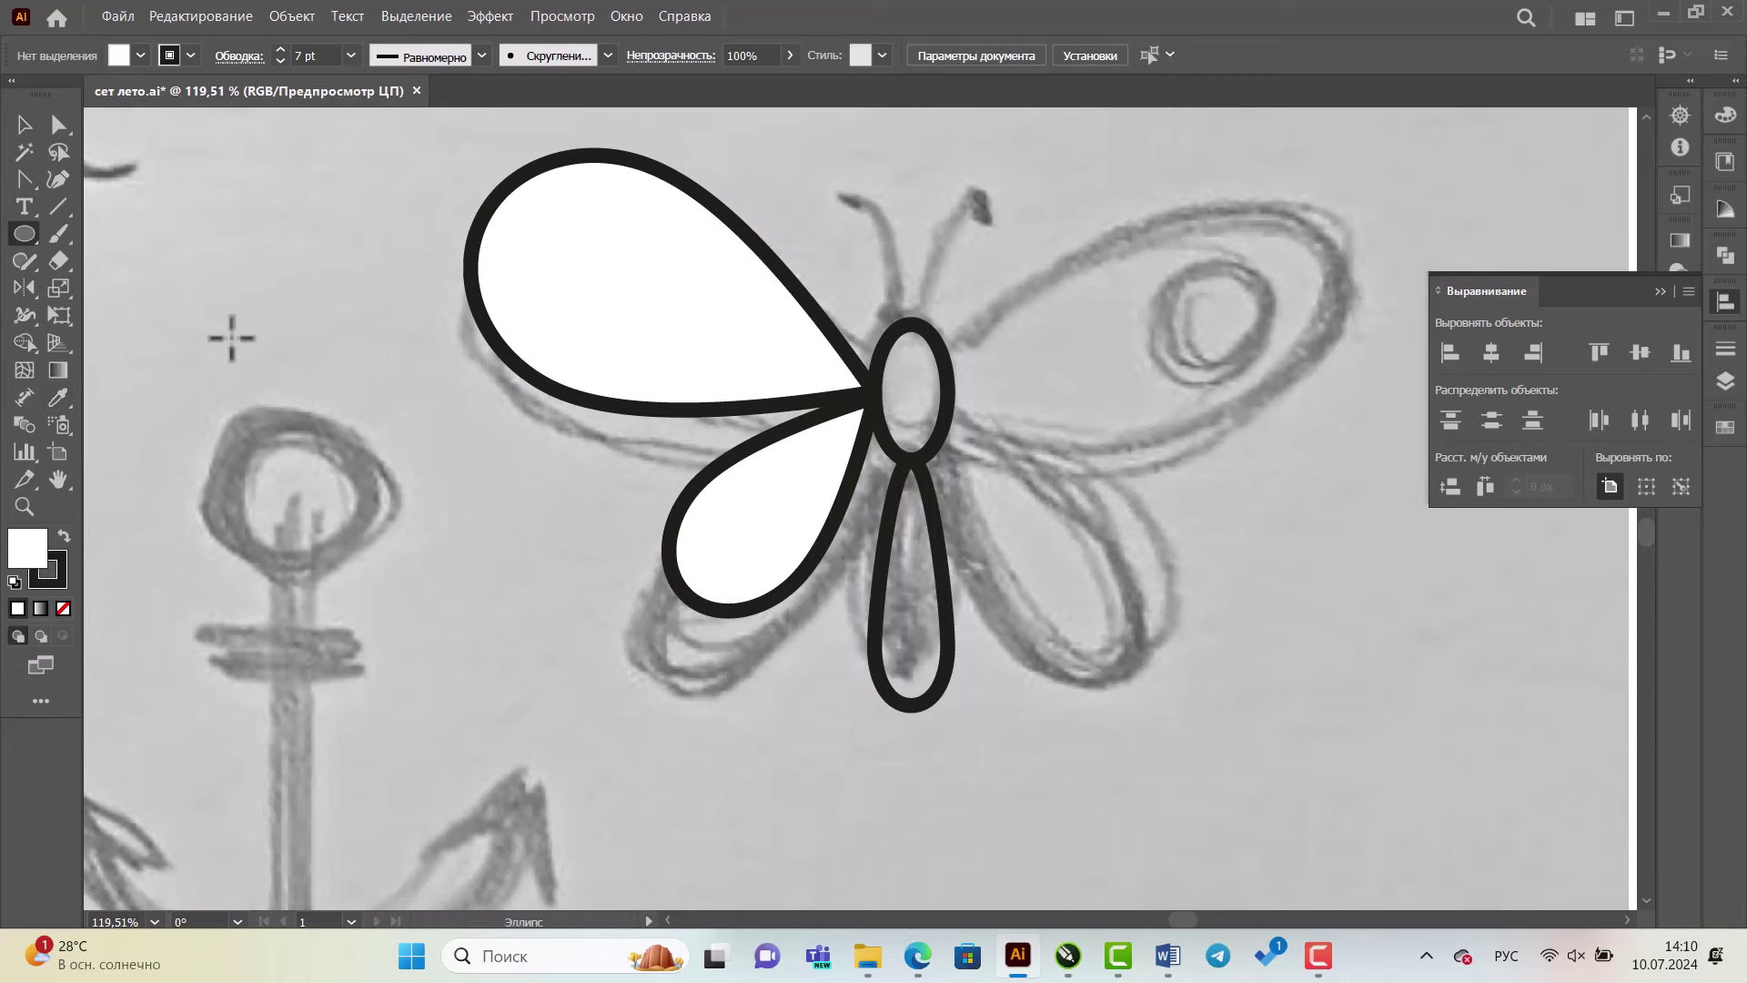
mouse_move(231, 339)
left_mouse_down()
mouse_move(307, 428)
mouse_move(585, 378)
mouse_move(597, 304)
mouse_move(628, 316)
left_mouse_up()
left_click(140, 55)
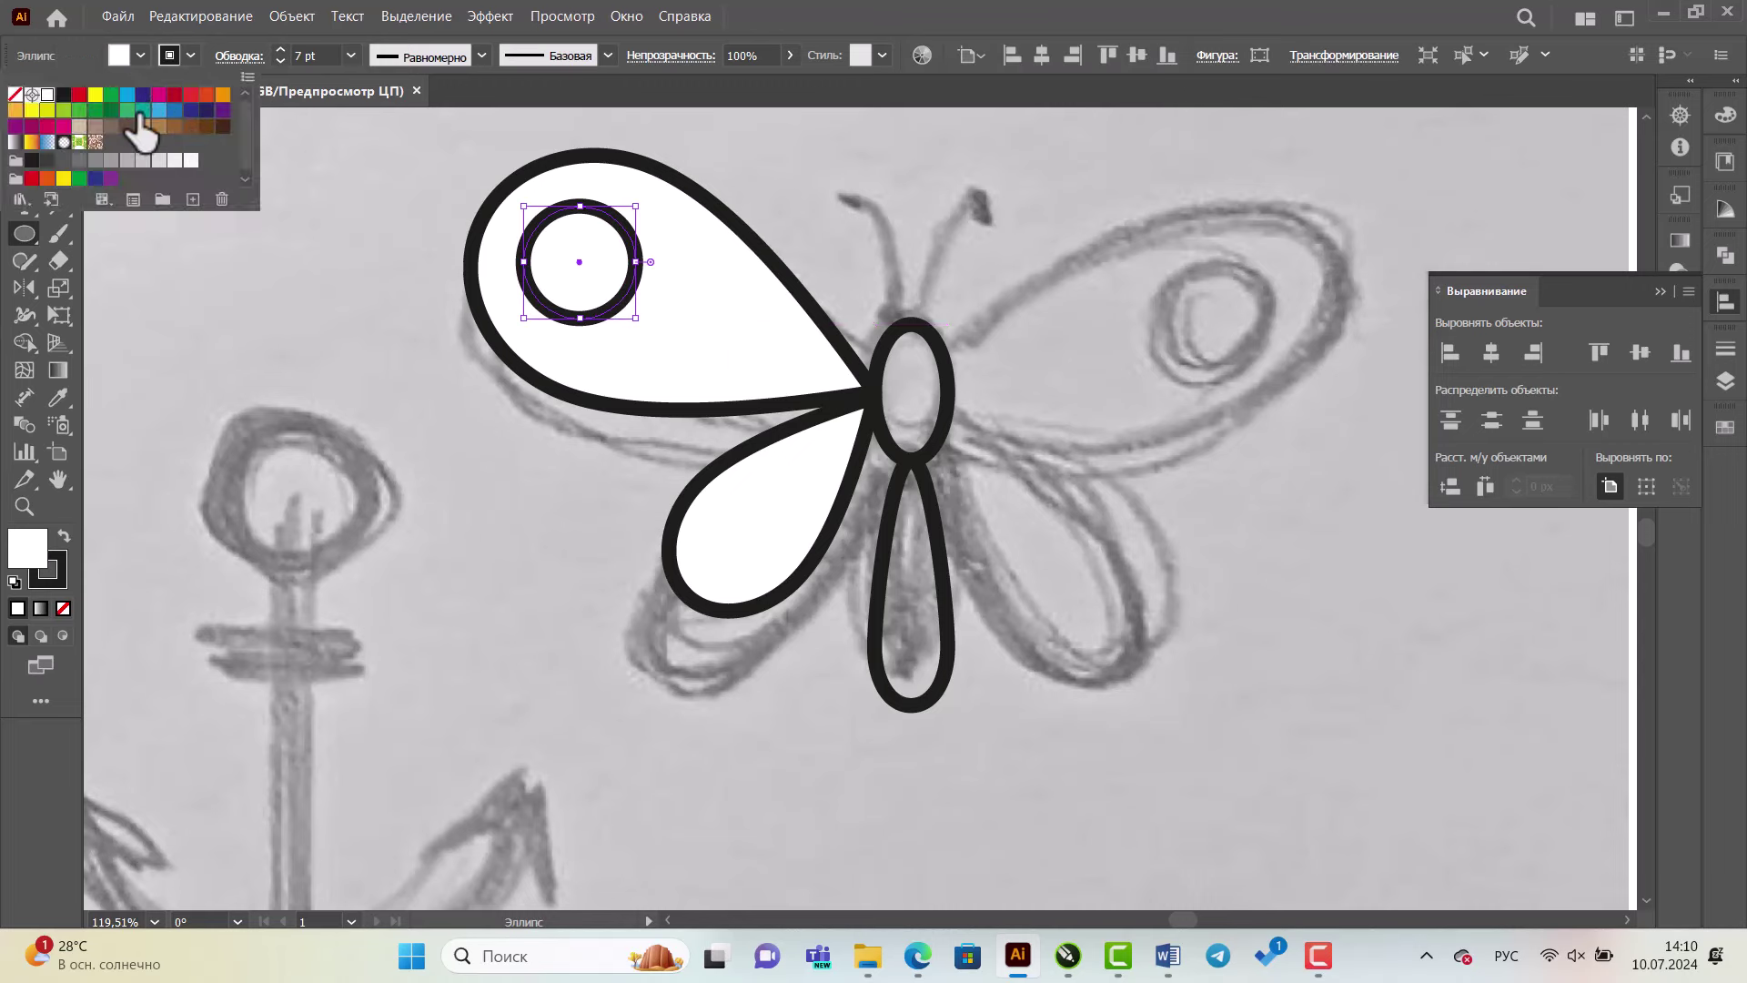
left_click(143, 160)
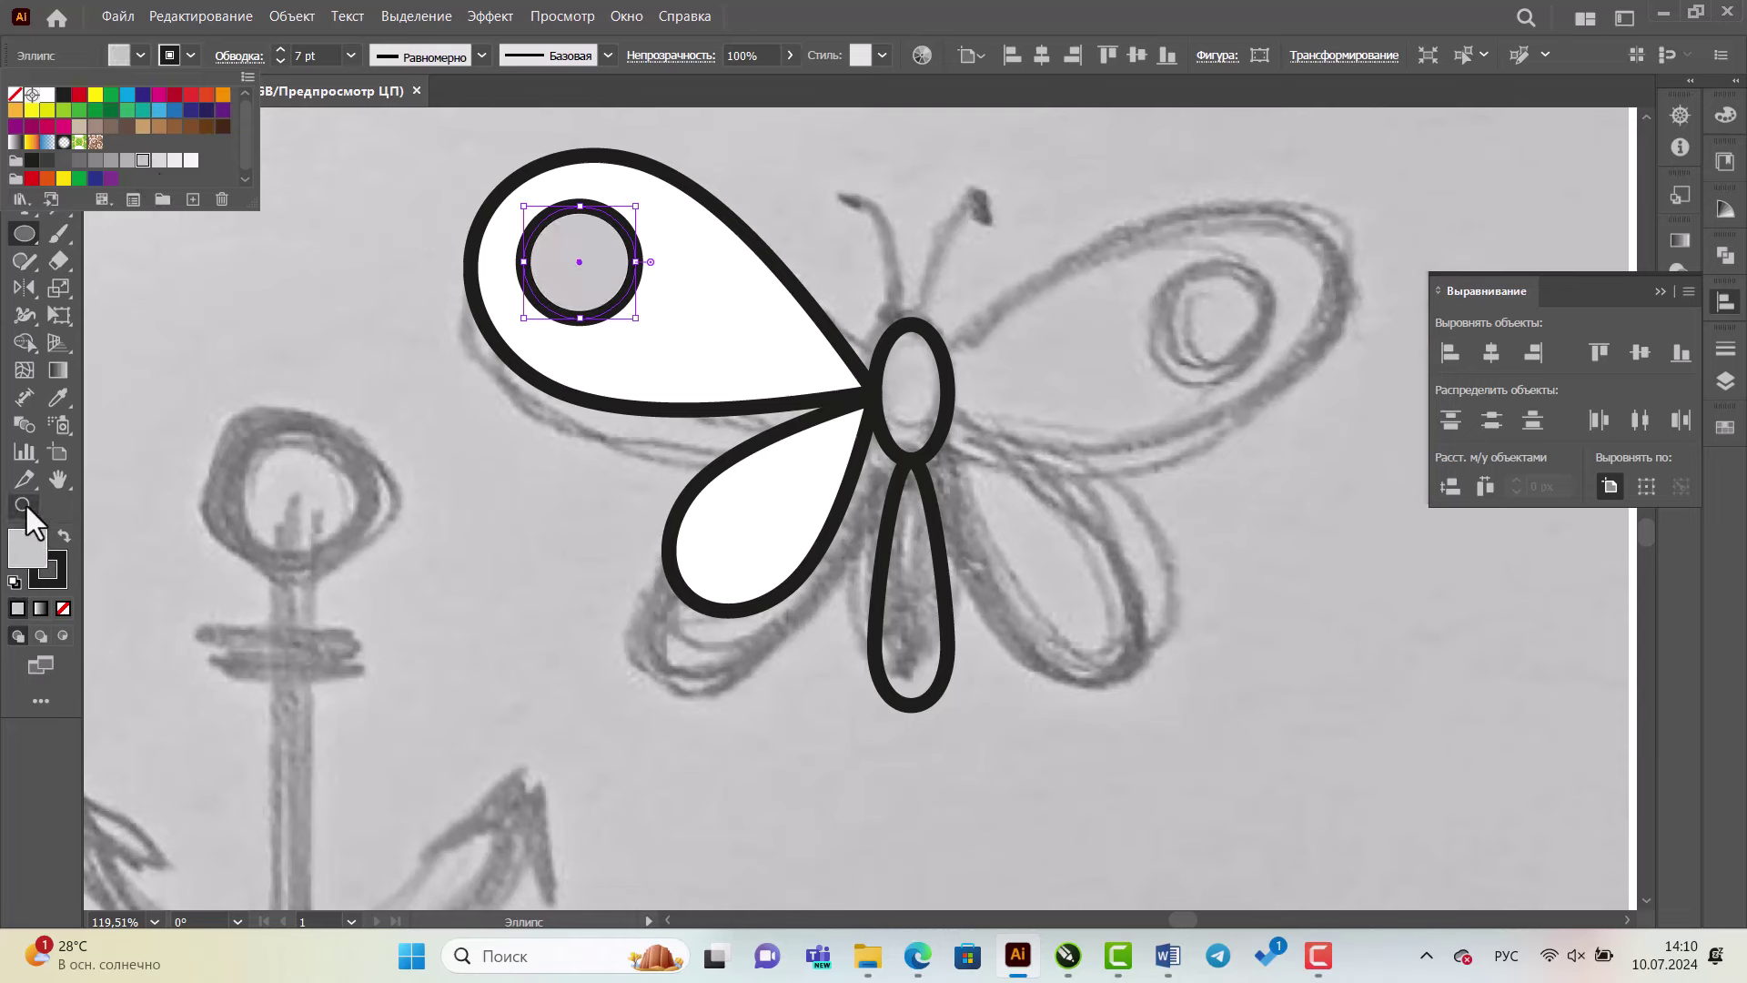
key("Escape")
key("v")
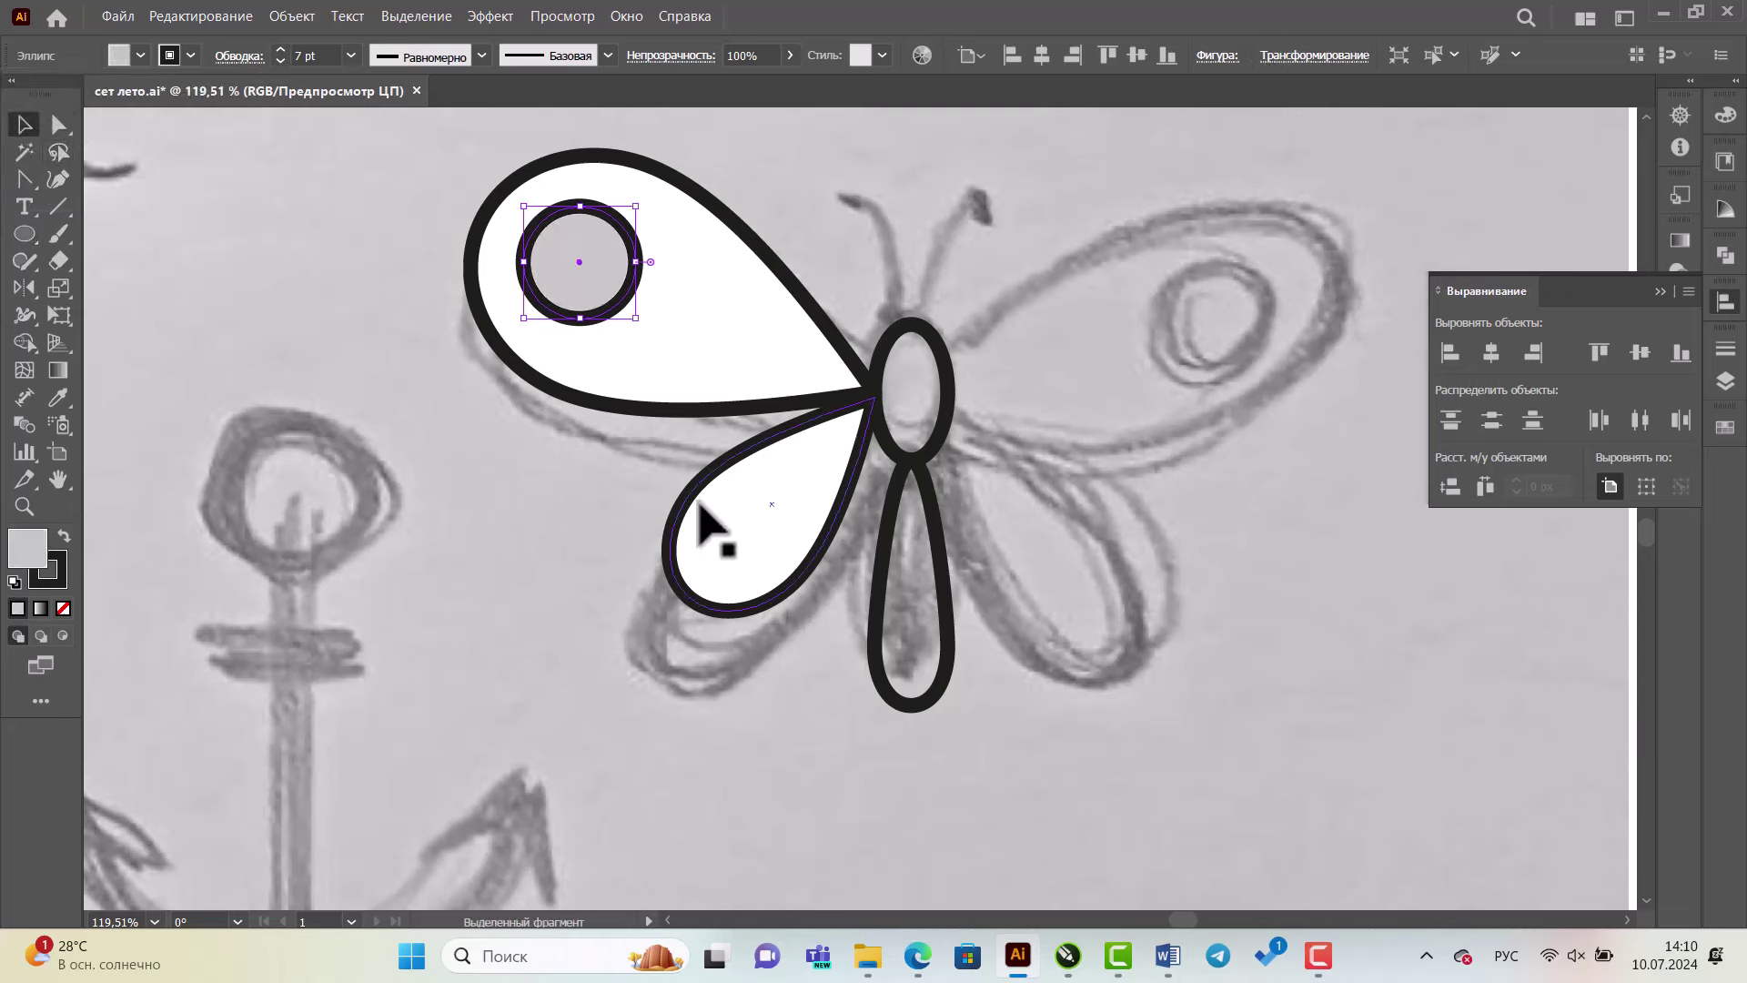
left_click(715, 540)
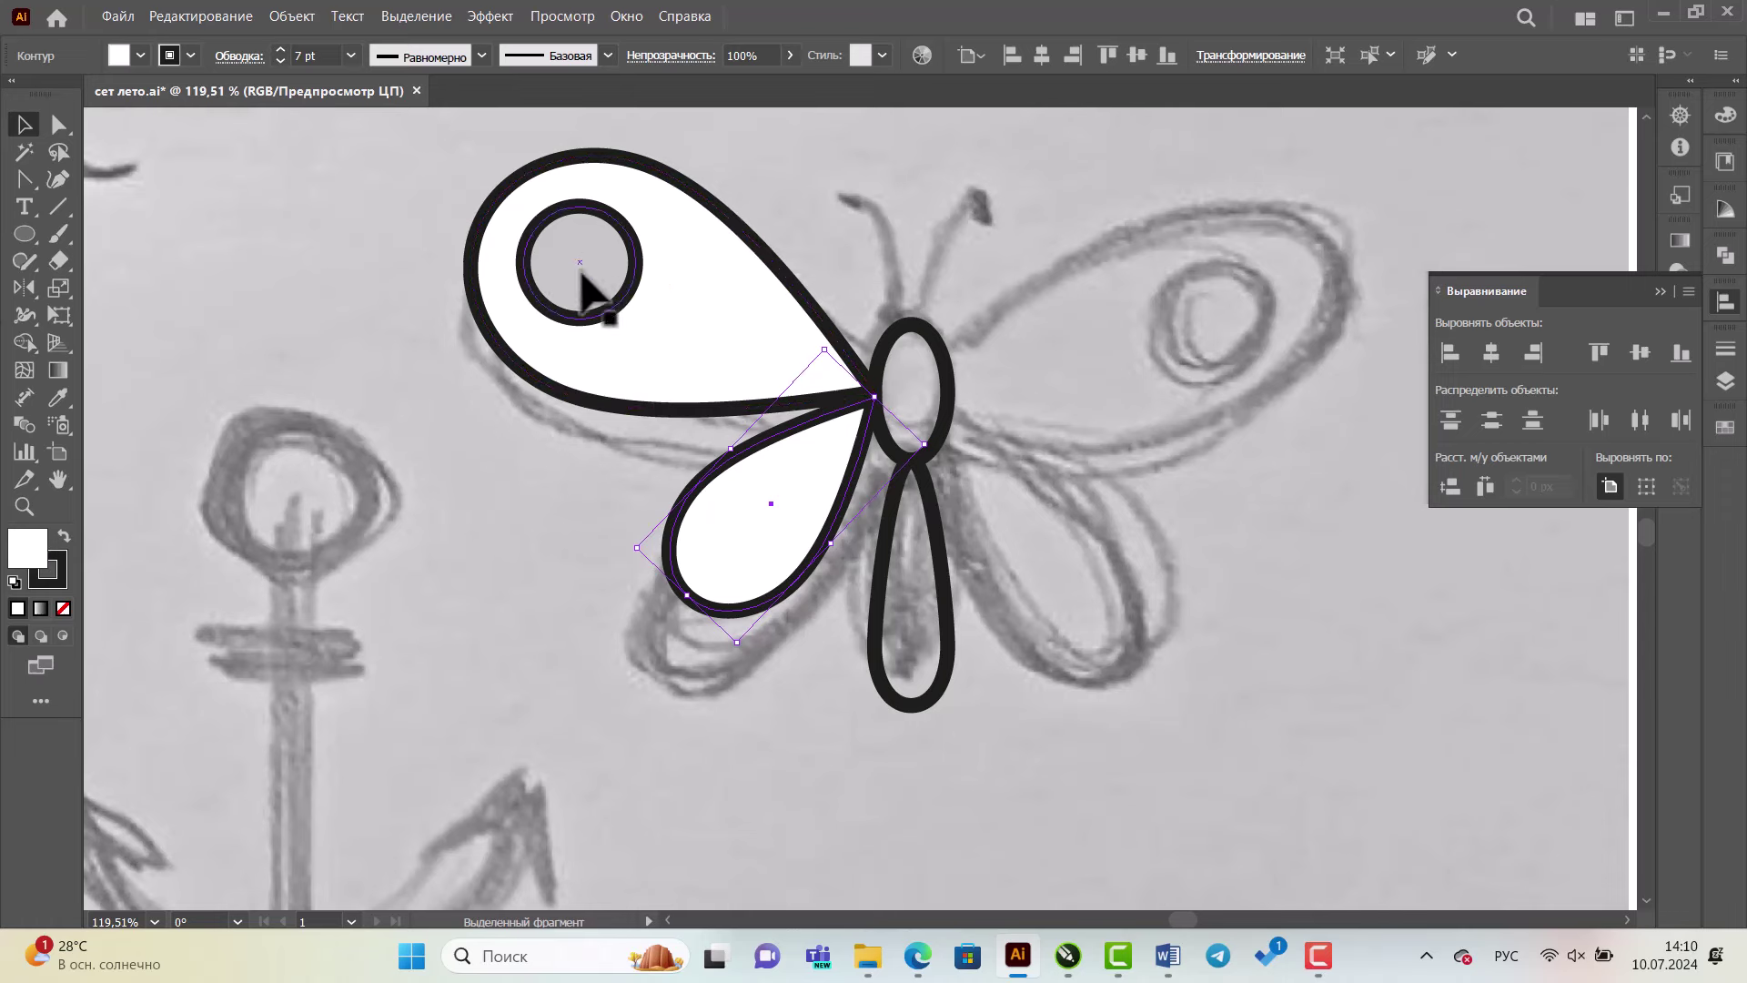
- Copy the grey spot's fill onto the lower-left wing with the Eyedropper
key("i")
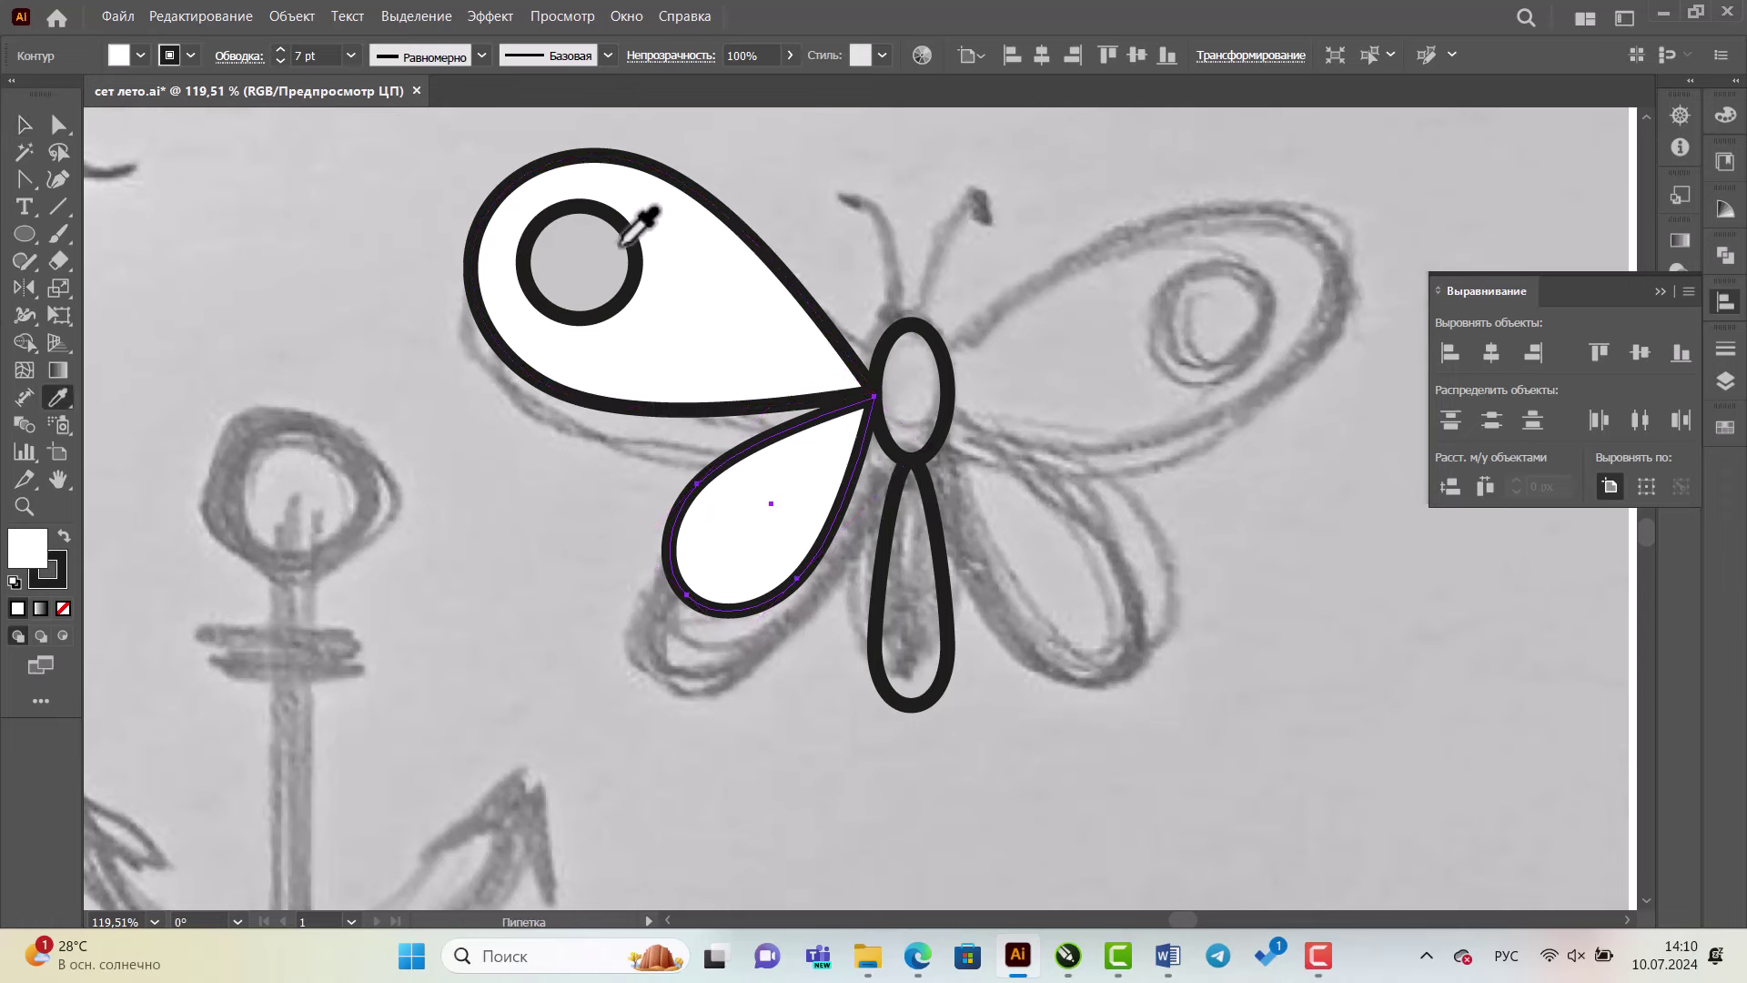
left_click(579, 266)
key("v")
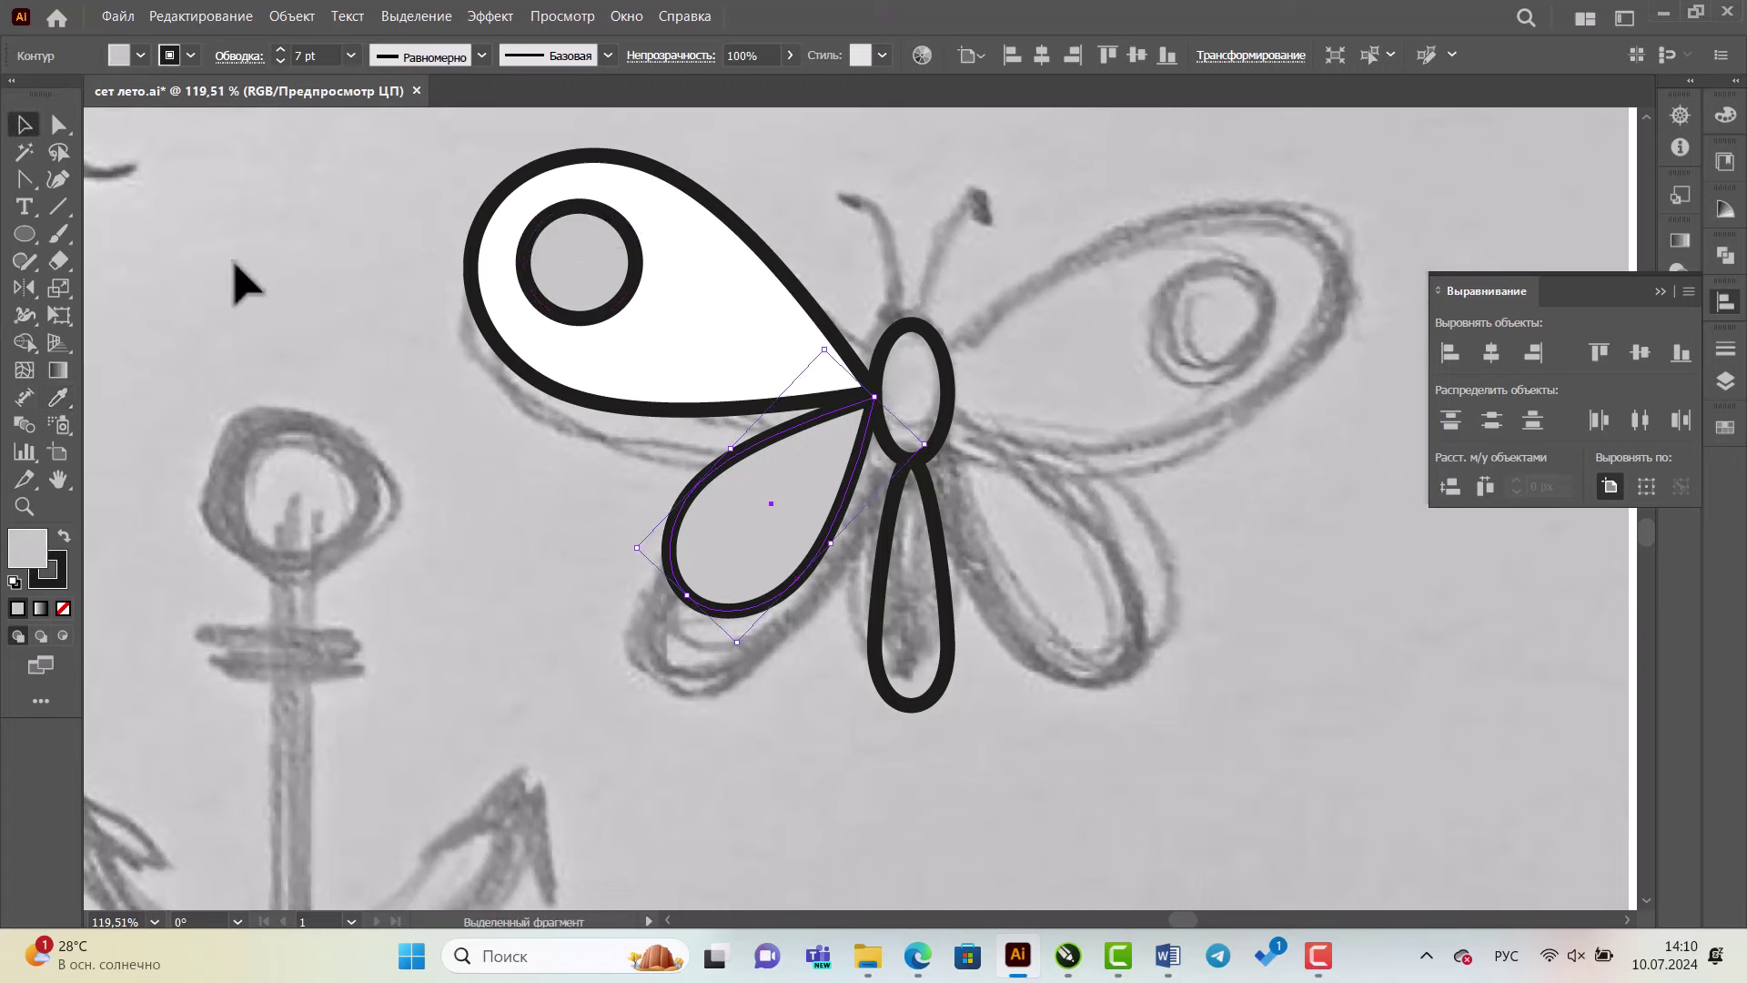
- Select both left wings with the grey spot and zoom in on the butterfly's head
left_click(579, 310)
left_click(708, 277, "shift")
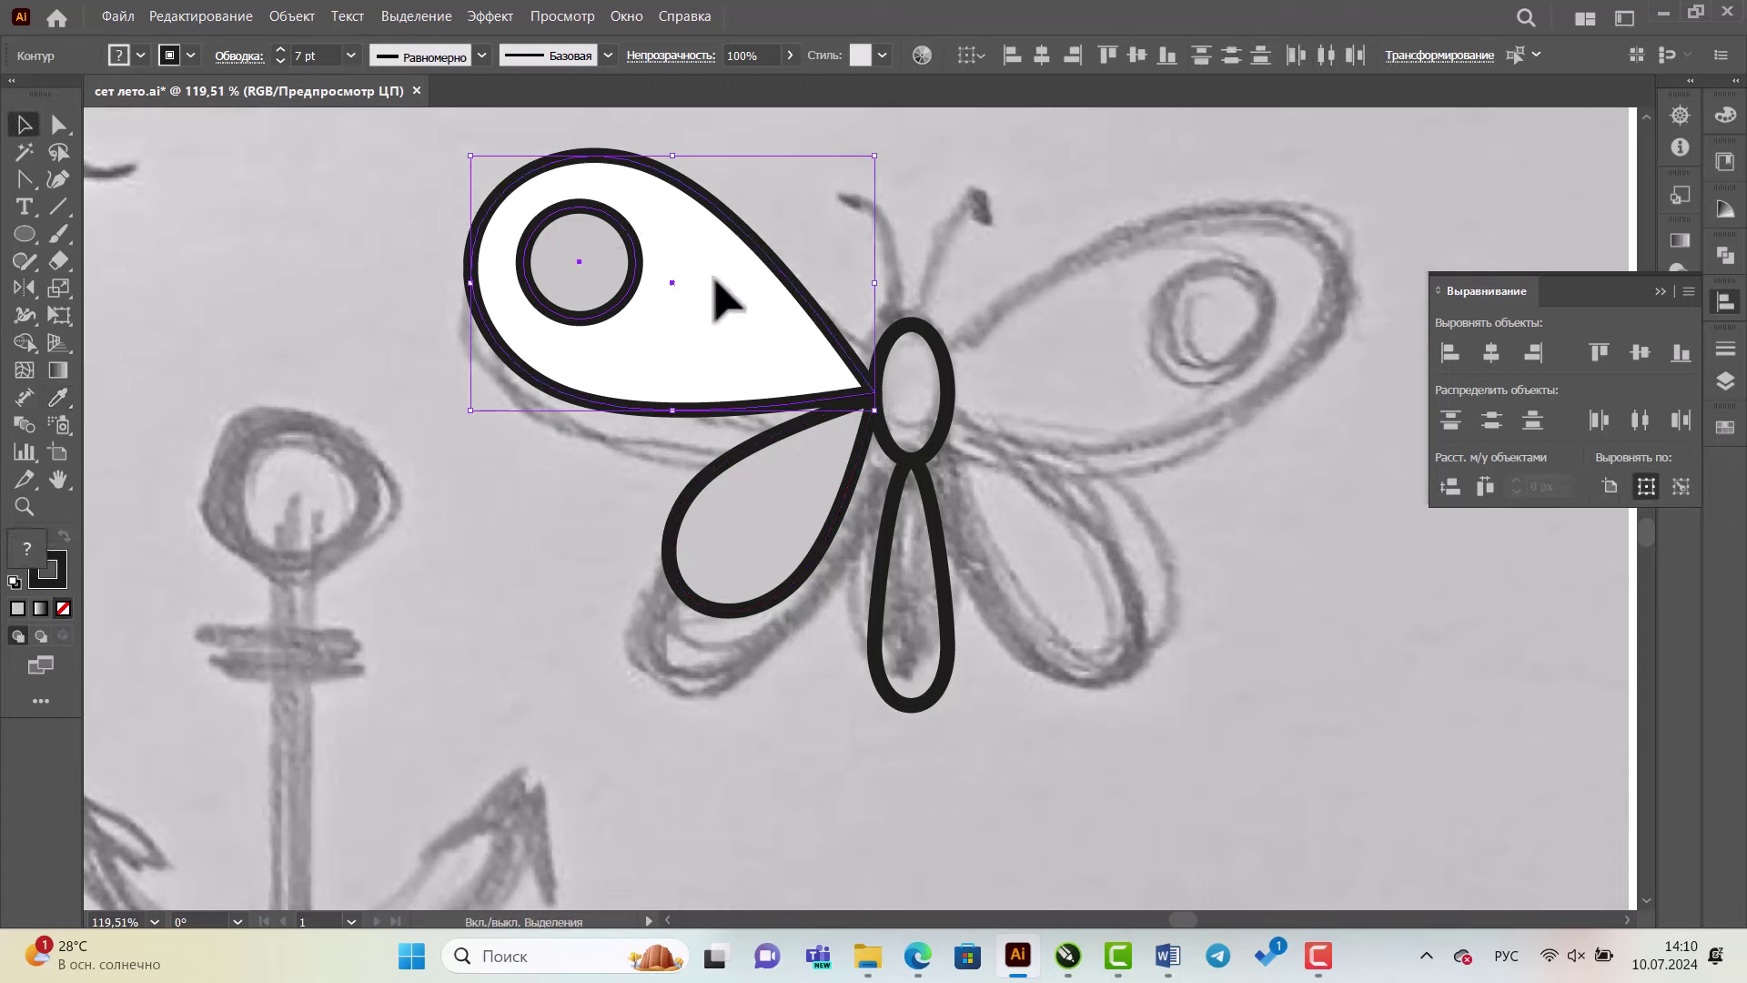
key("a")
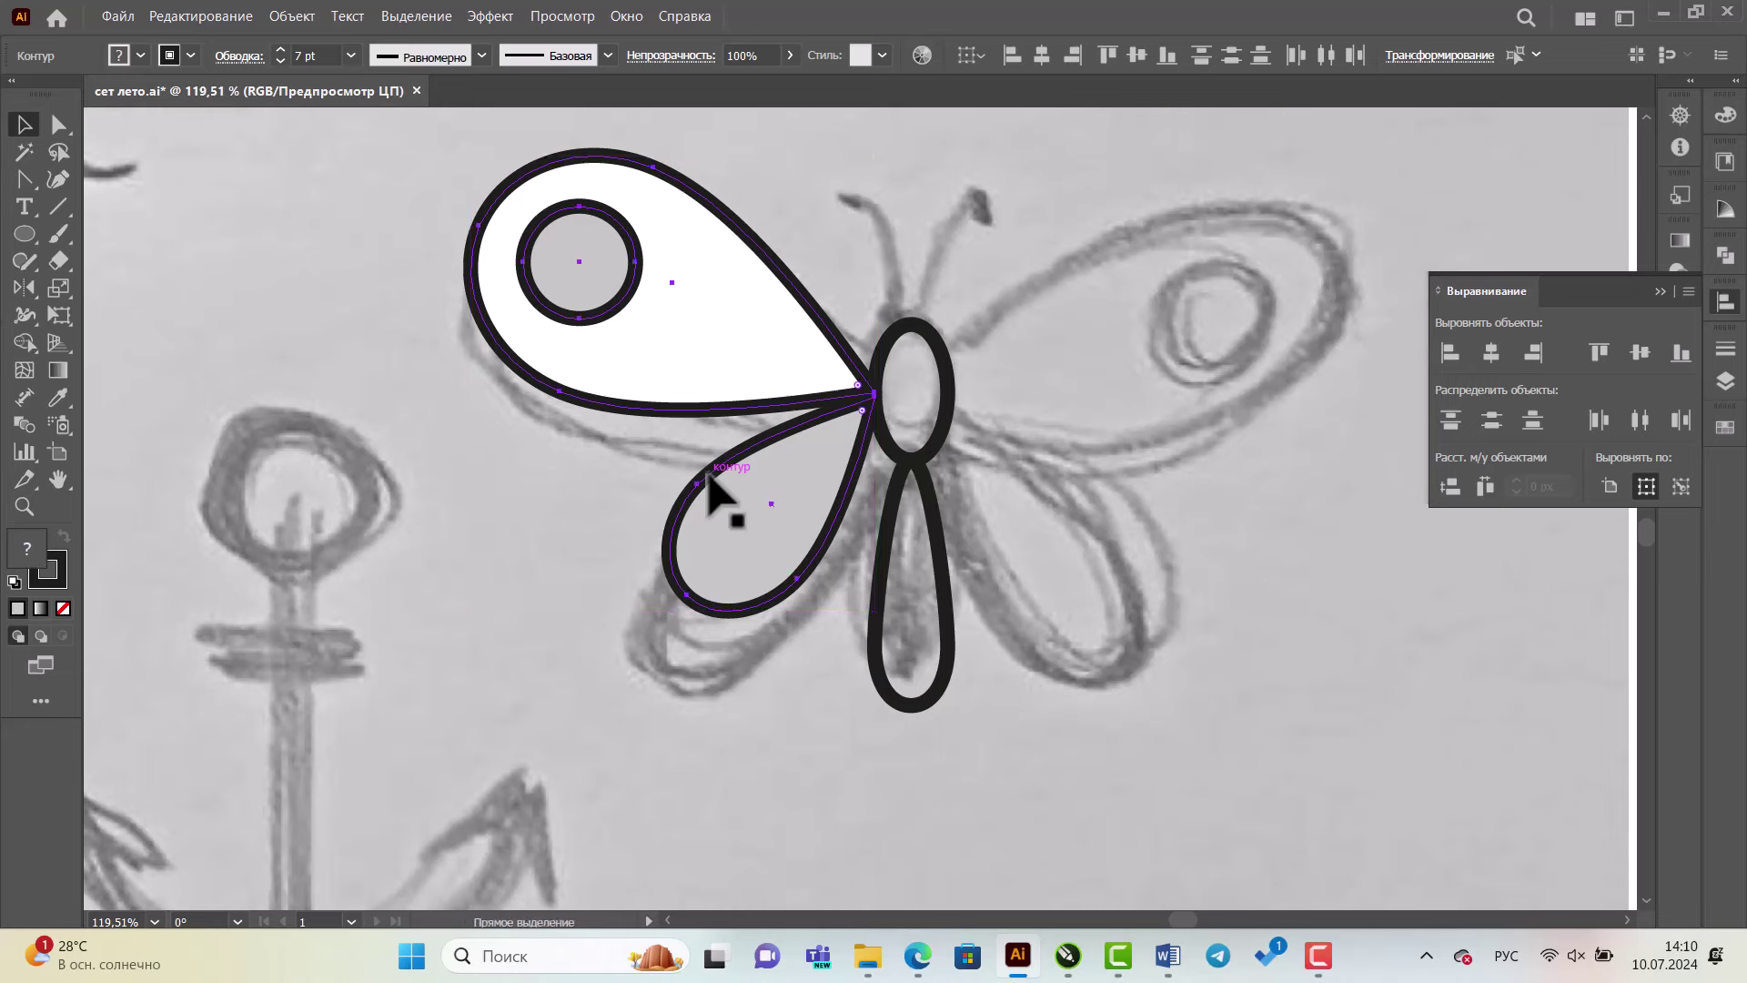
left_click(711, 492)
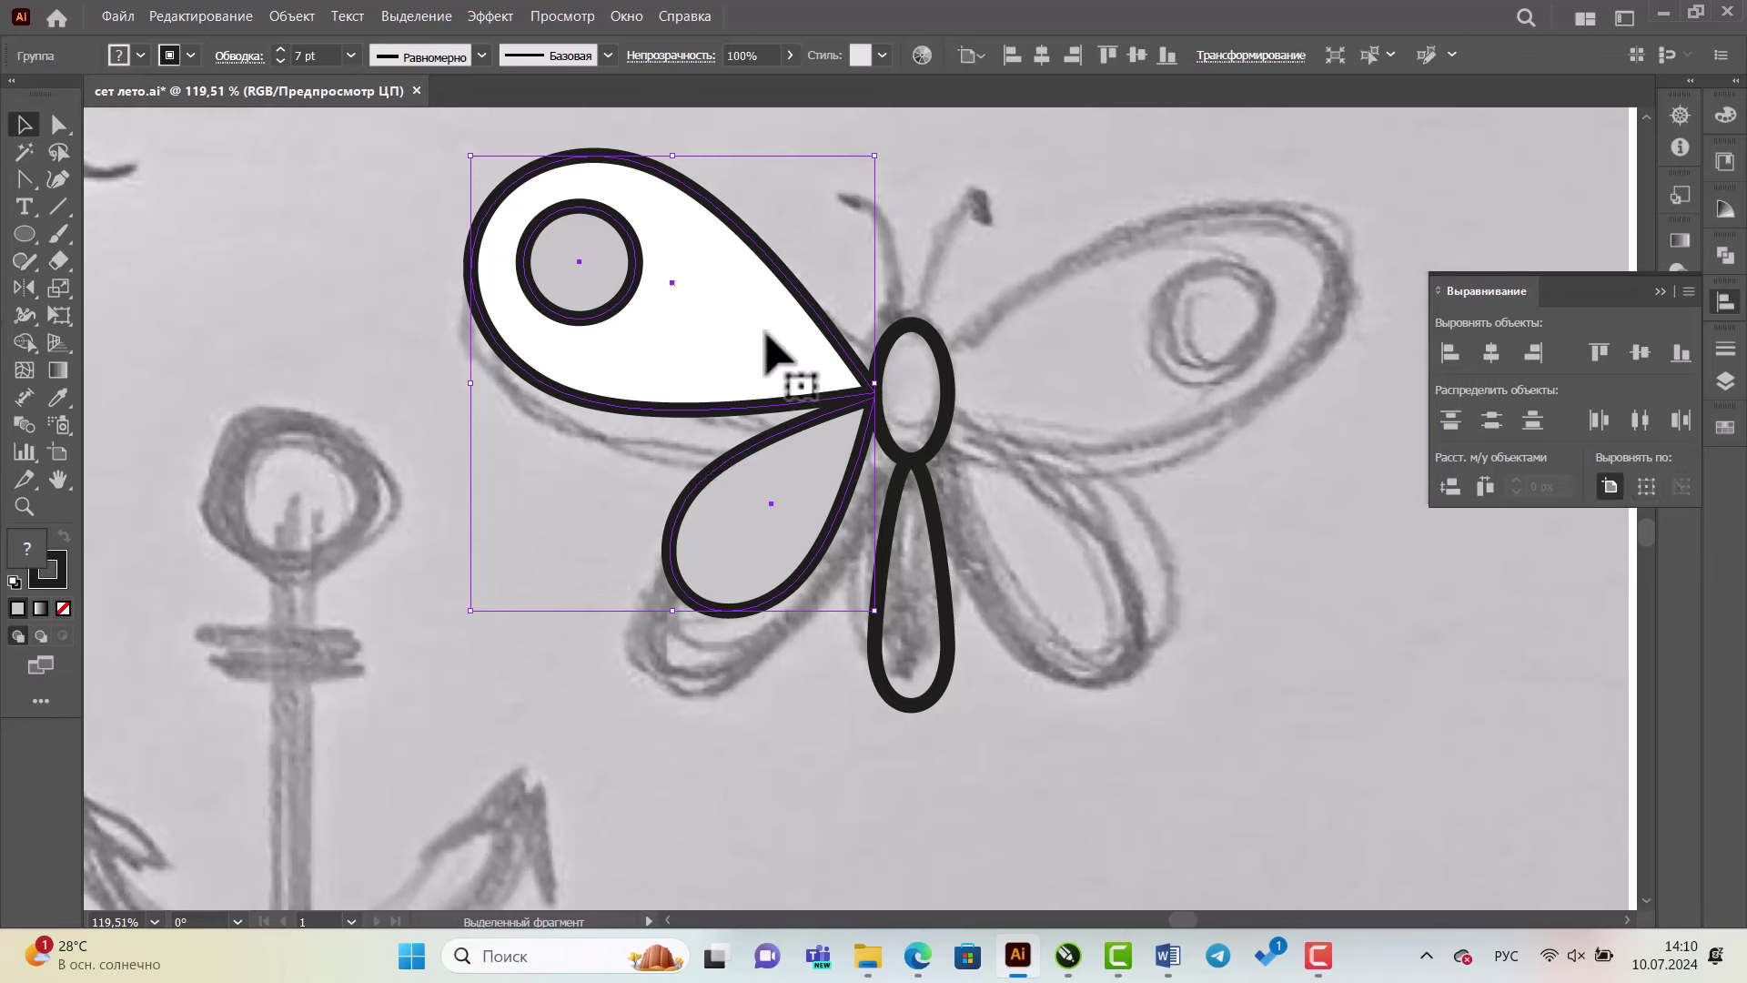
left_click(25, 506)
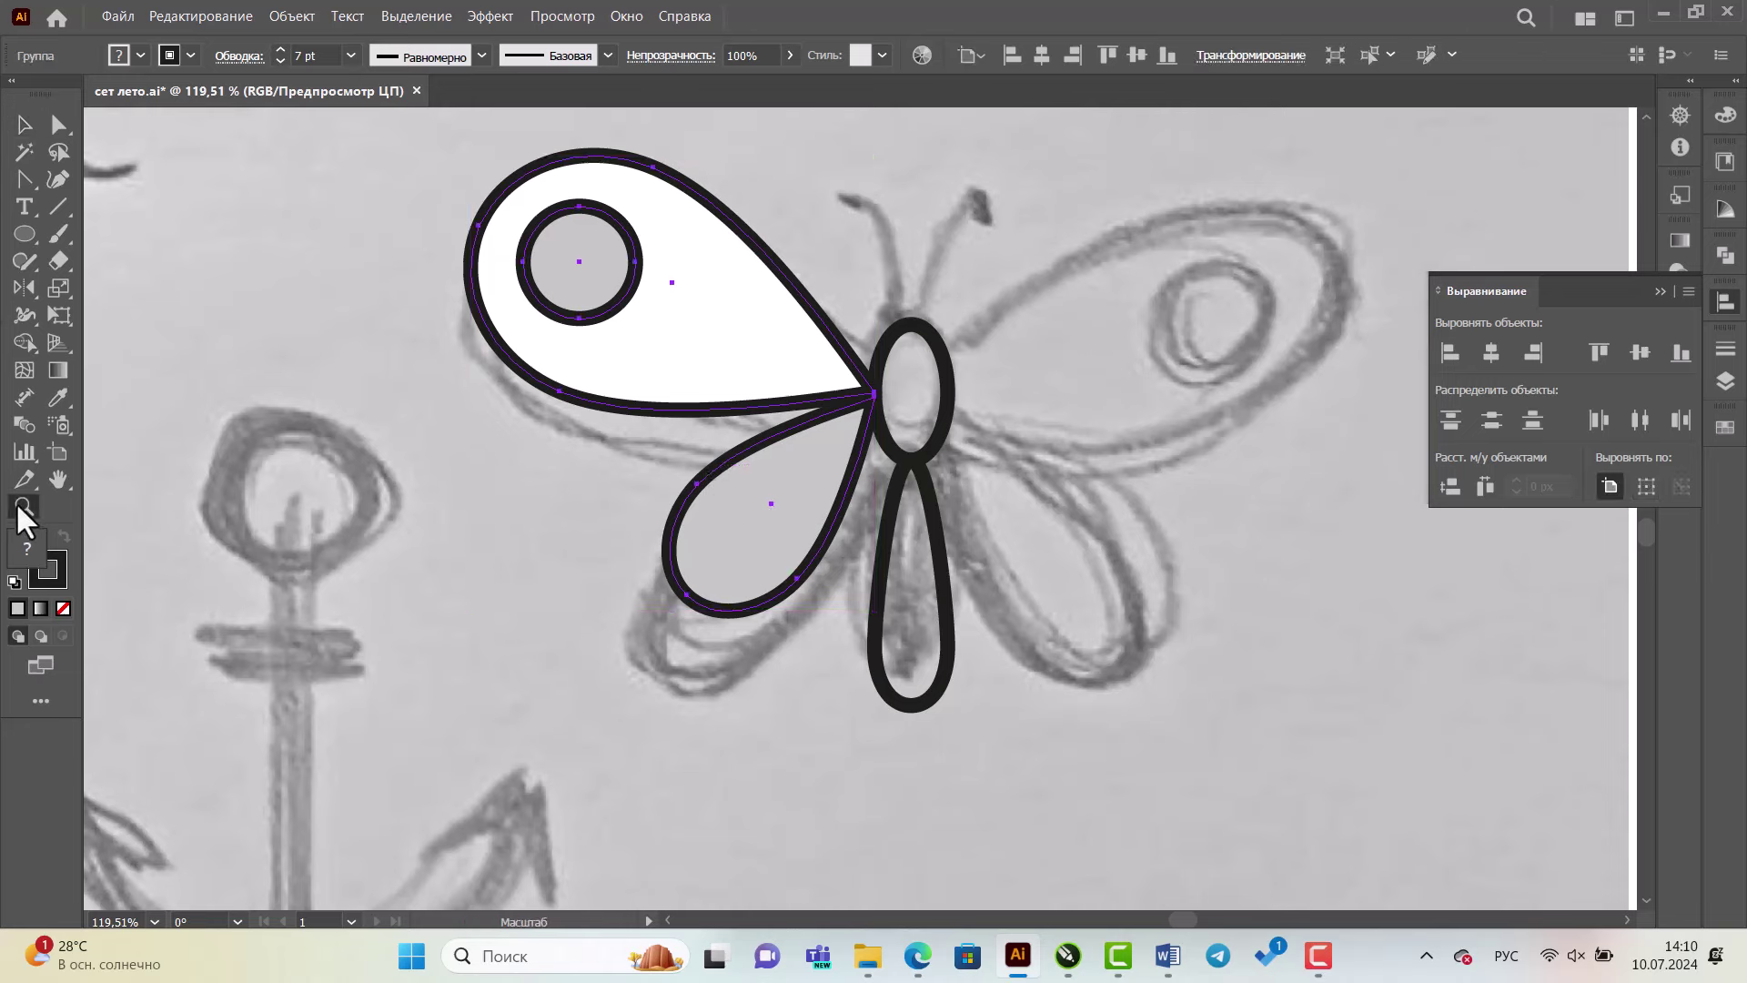
left_click_drag(734, 159, 1029, 465)
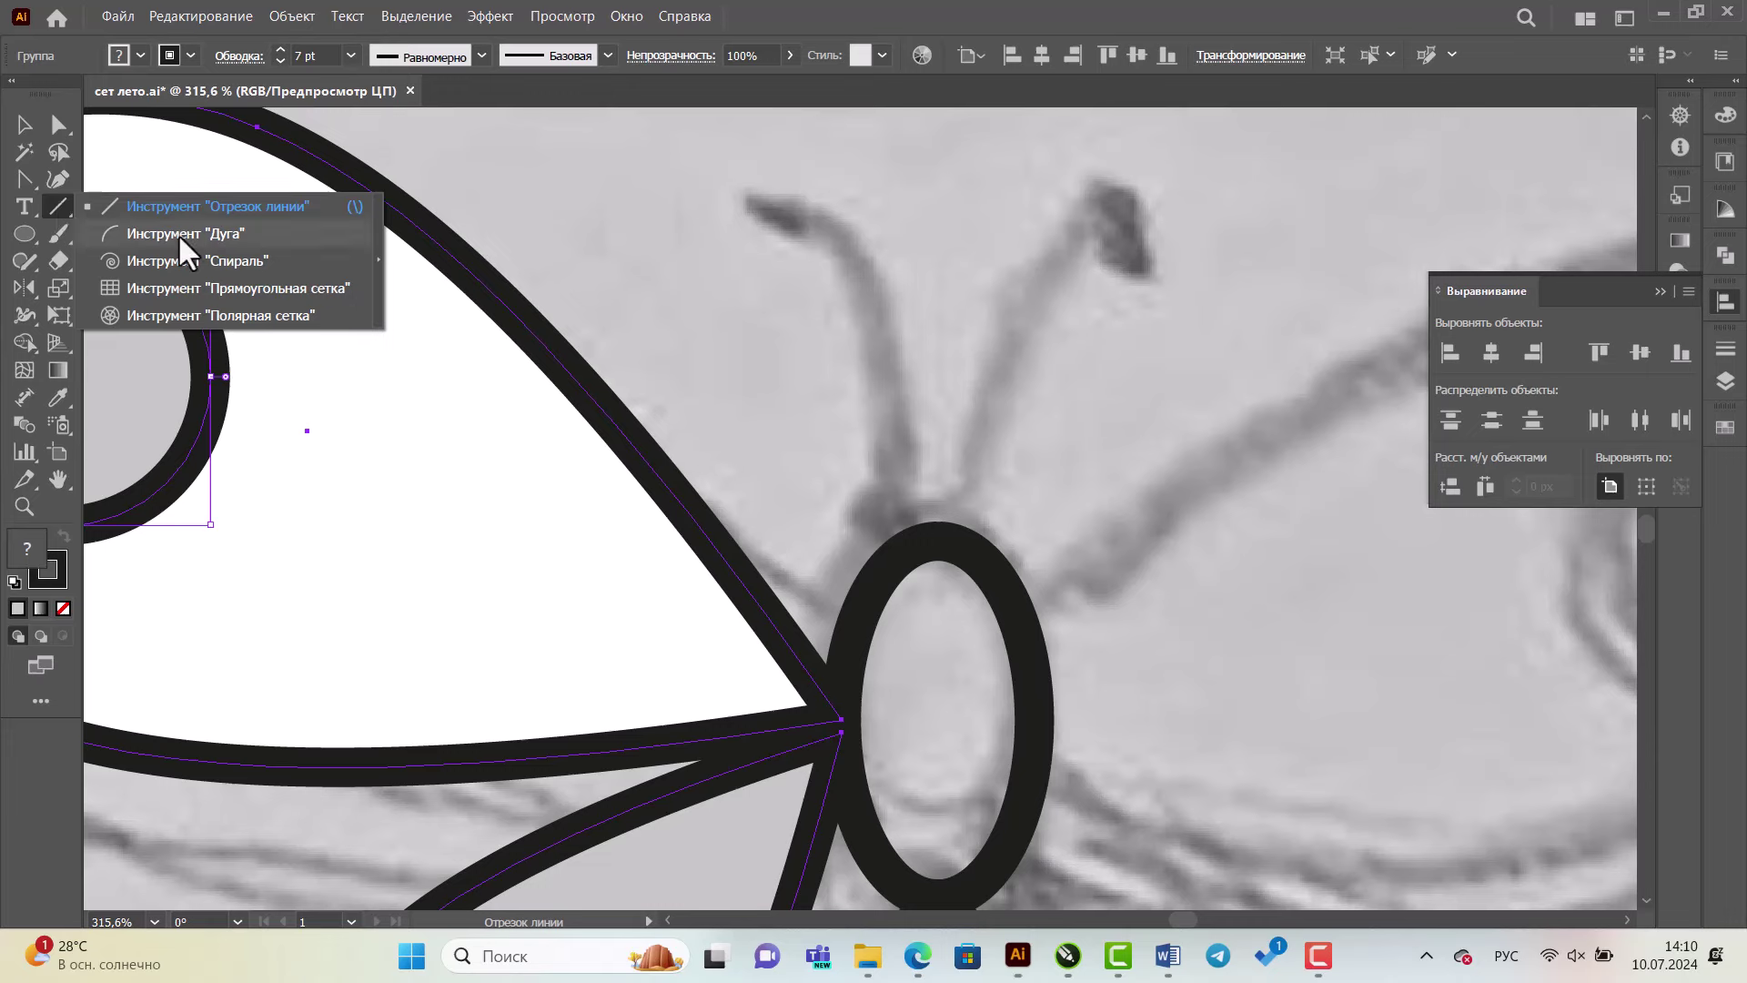
- Draw an arc for the left antenna, move it toward the head and tilt it to follow the sketch
left_click(178, 233)
mouse_move(769, 218)
left_mouse_down()
mouse_move(872, 447)
mouse_move(706, 215)
mouse_move(669, 395)
left_mouse_up()
left_click(25, 124)
key("ctrl+minus")
key("ctrl+minus")
key("ctrl+minus")
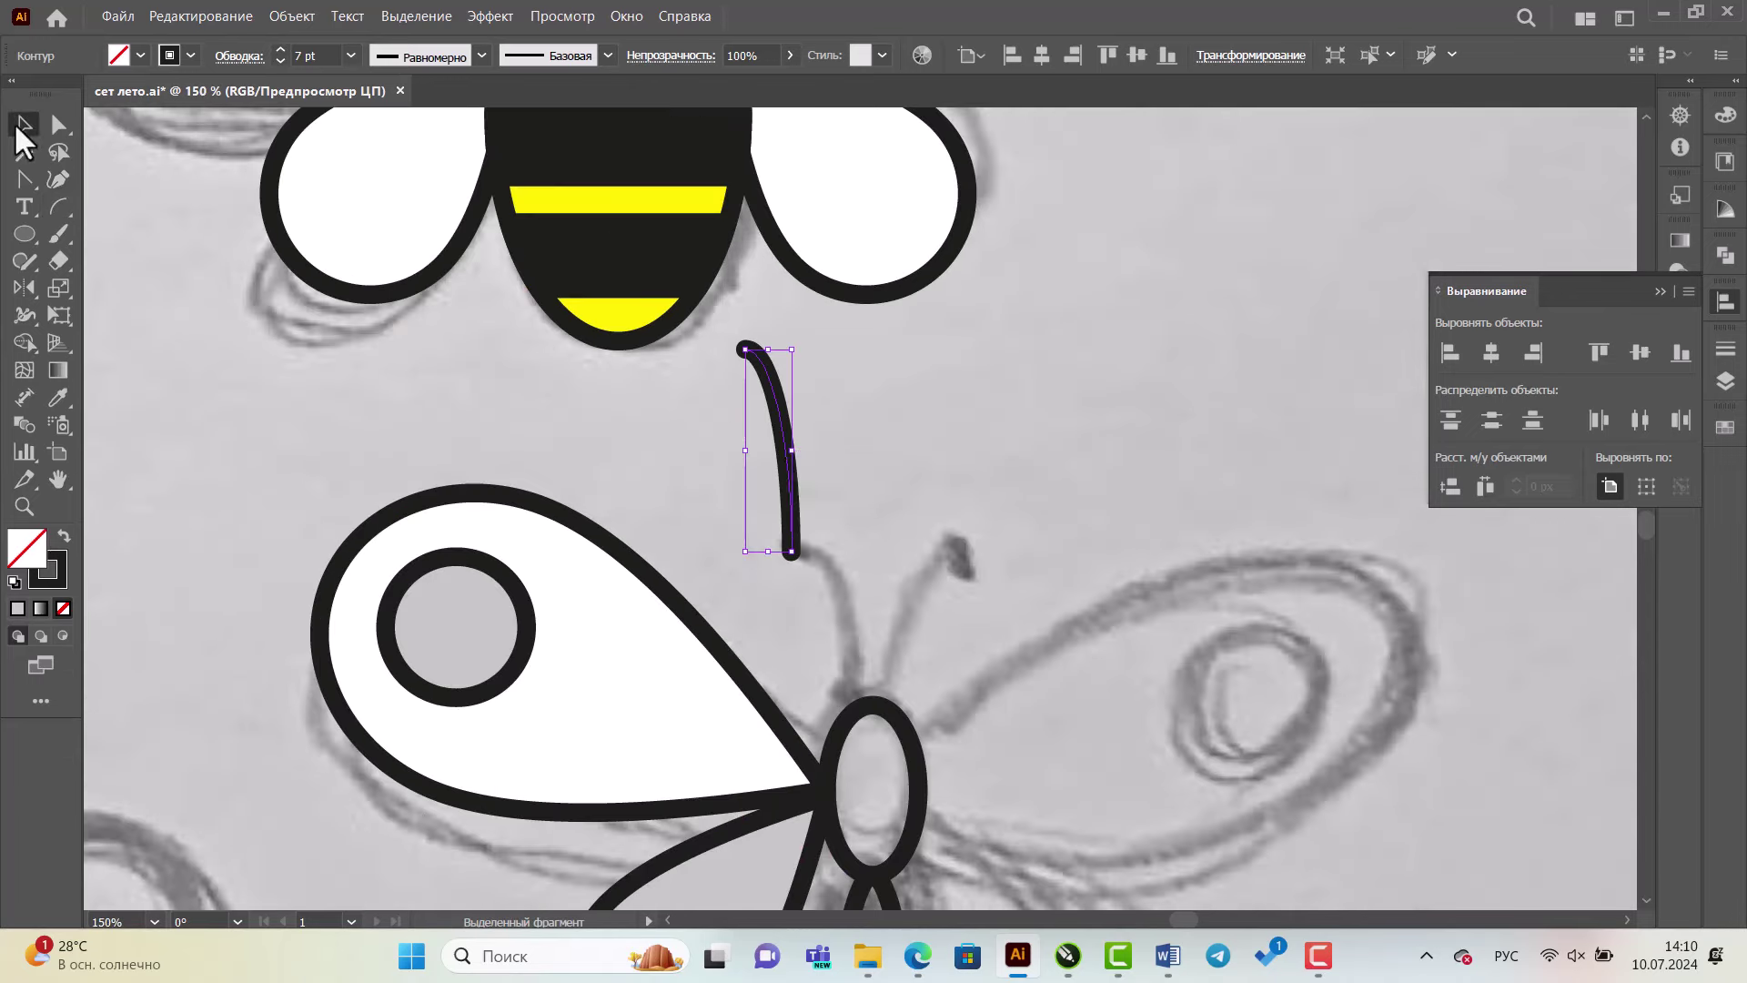
left_click(946, 420)
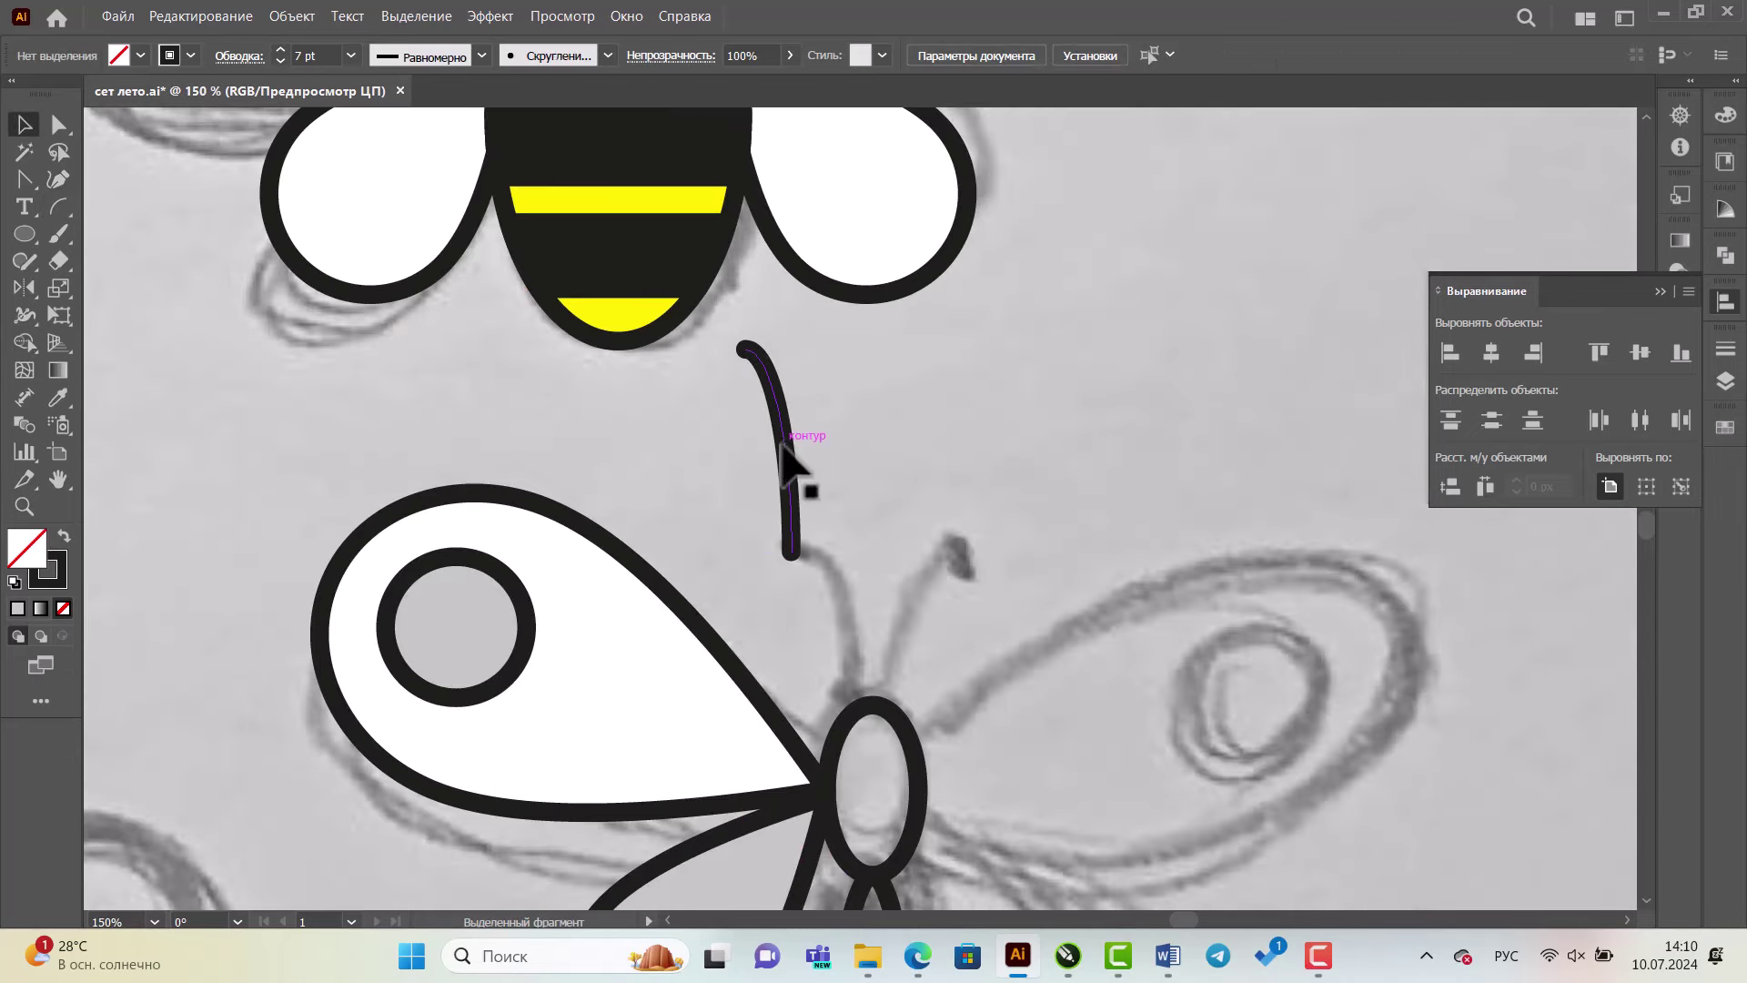
left_click_drag(784, 444, 850, 625)
left_click_drag(860, 500, 820, 500)
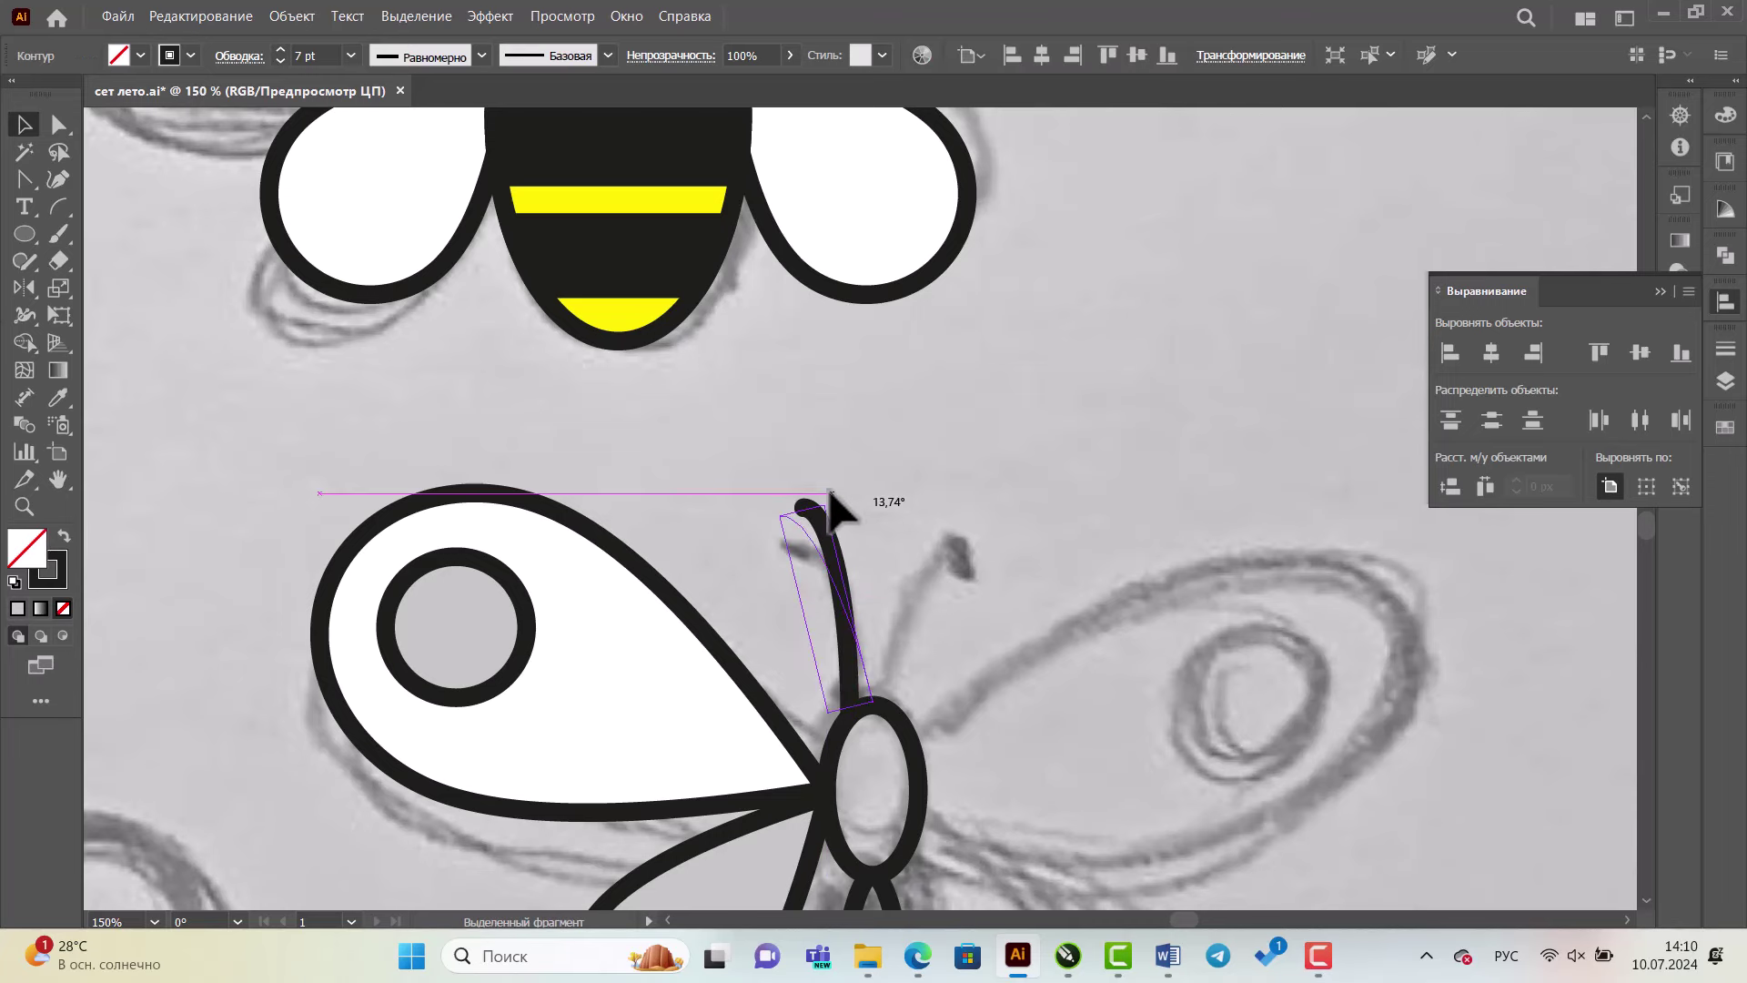
- Nudge the antenna in Outline view so its base meets the body
left_click(25, 507)
left_click_drag(710, 461, 992, 764)
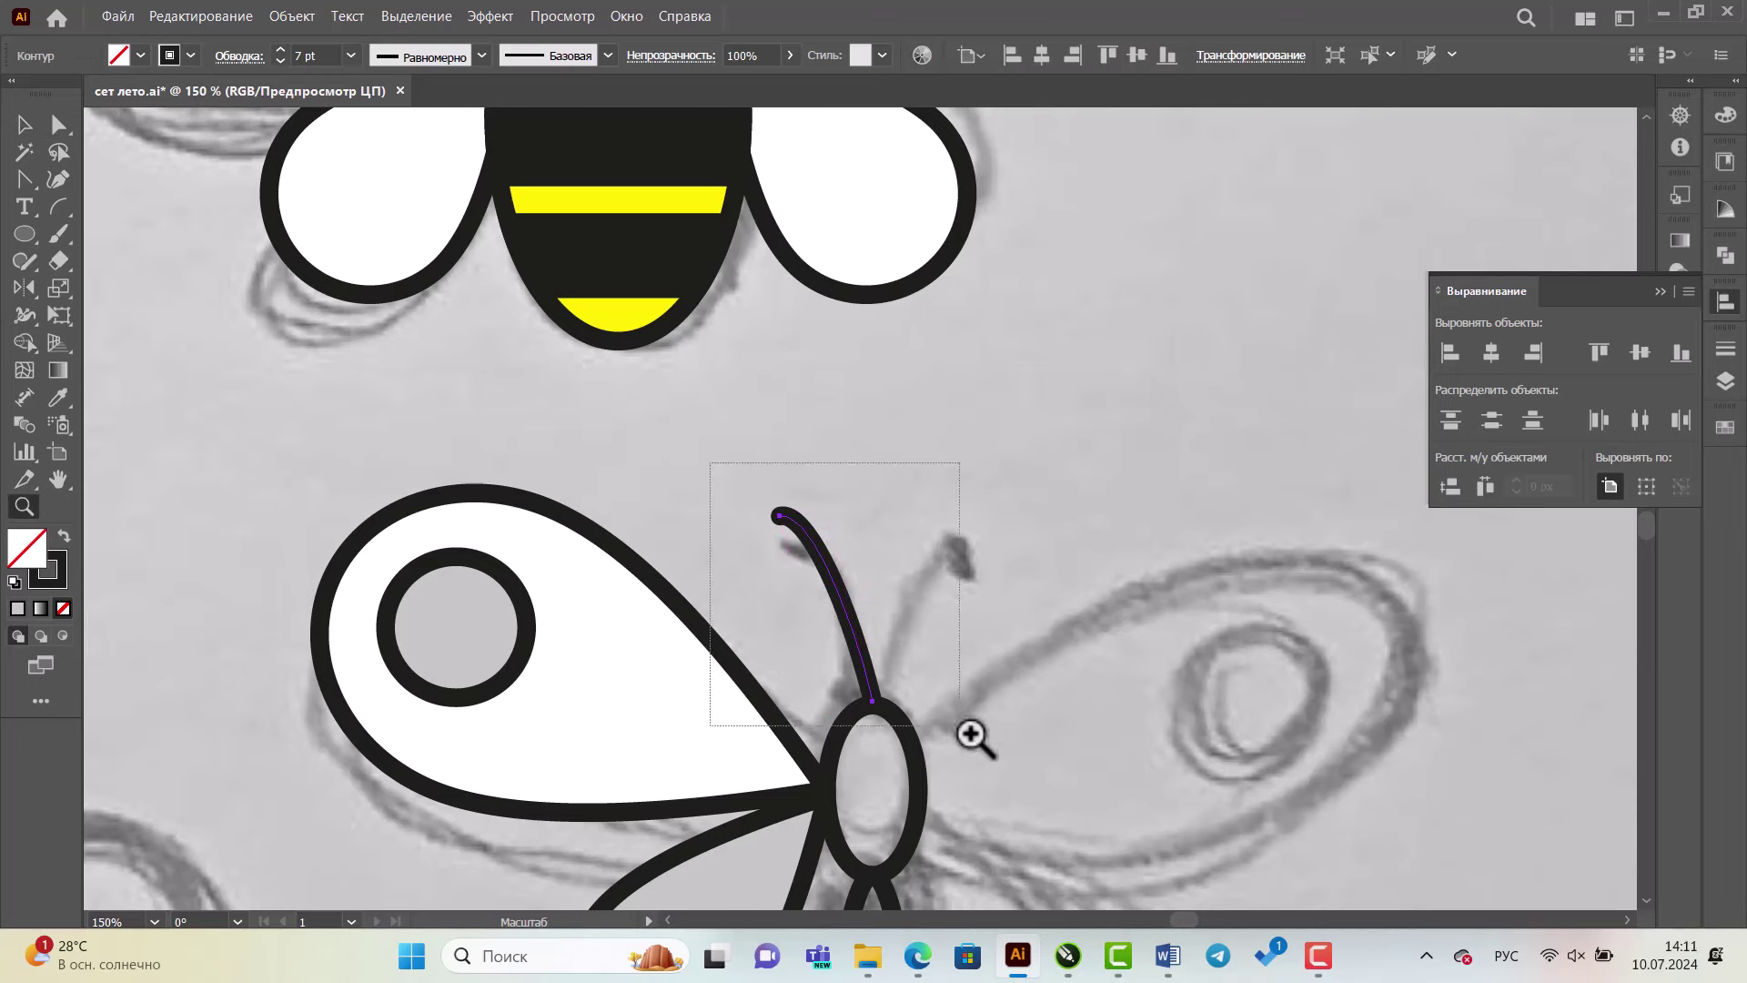
left_click(25, 125)
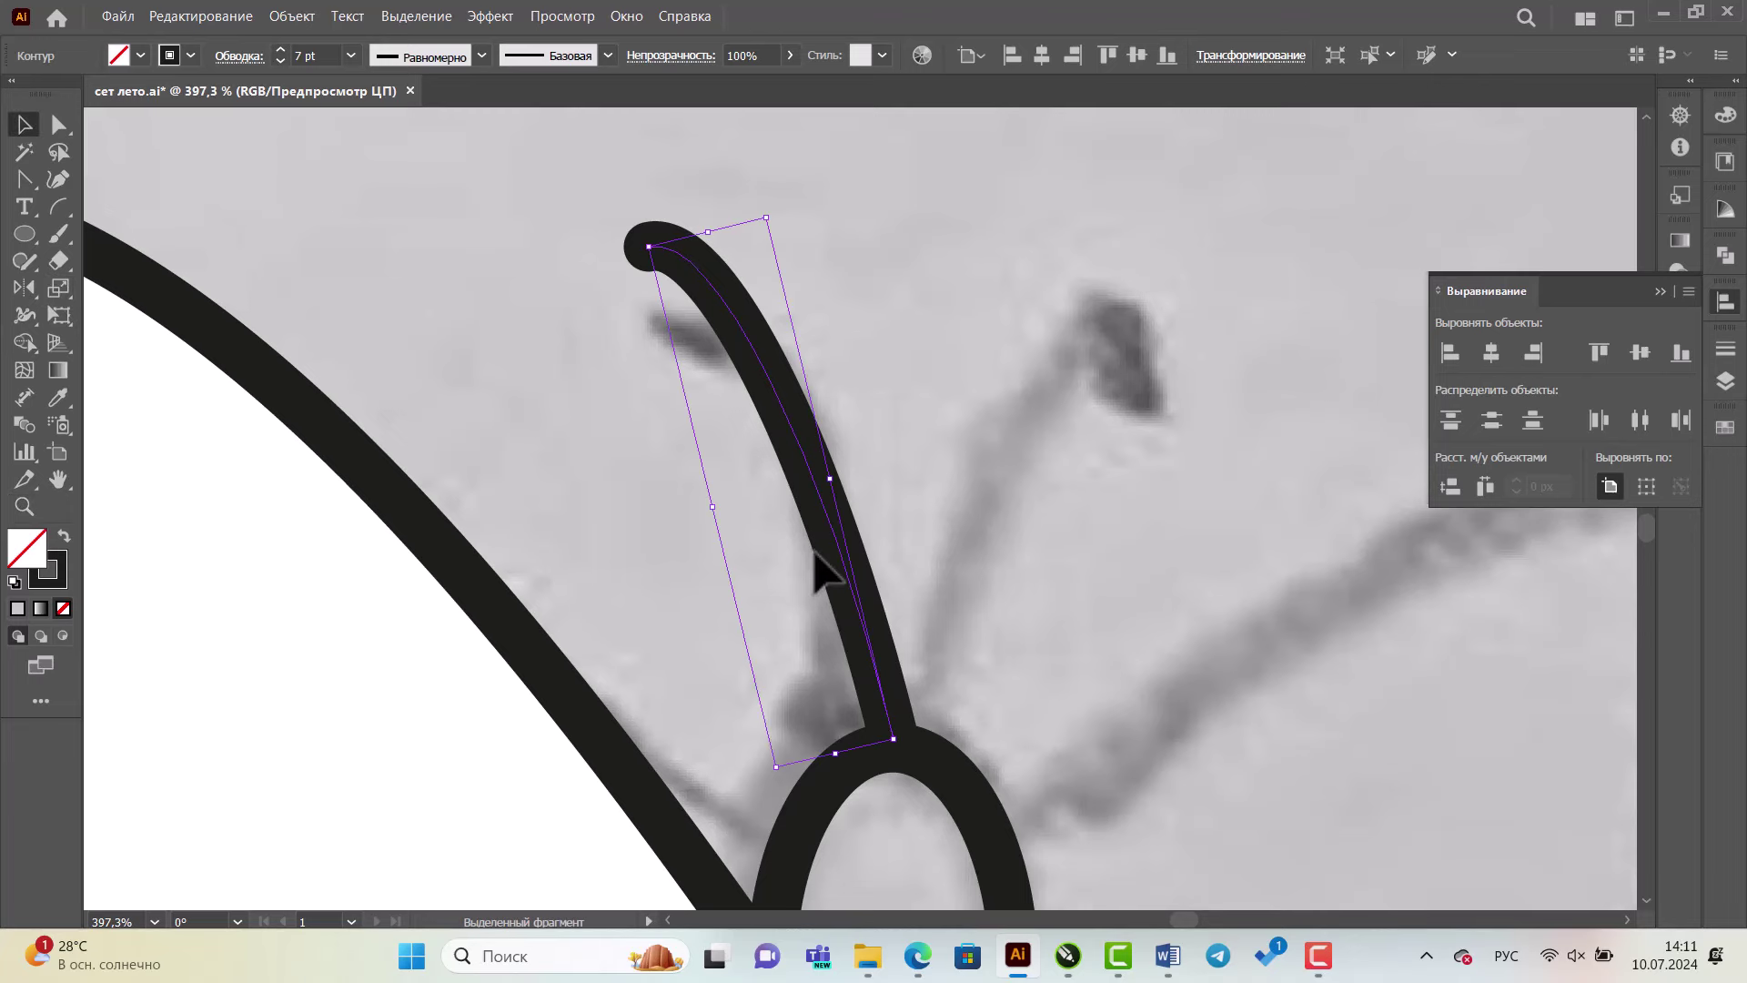
left_click(908, 507)
key("ctrl+y")
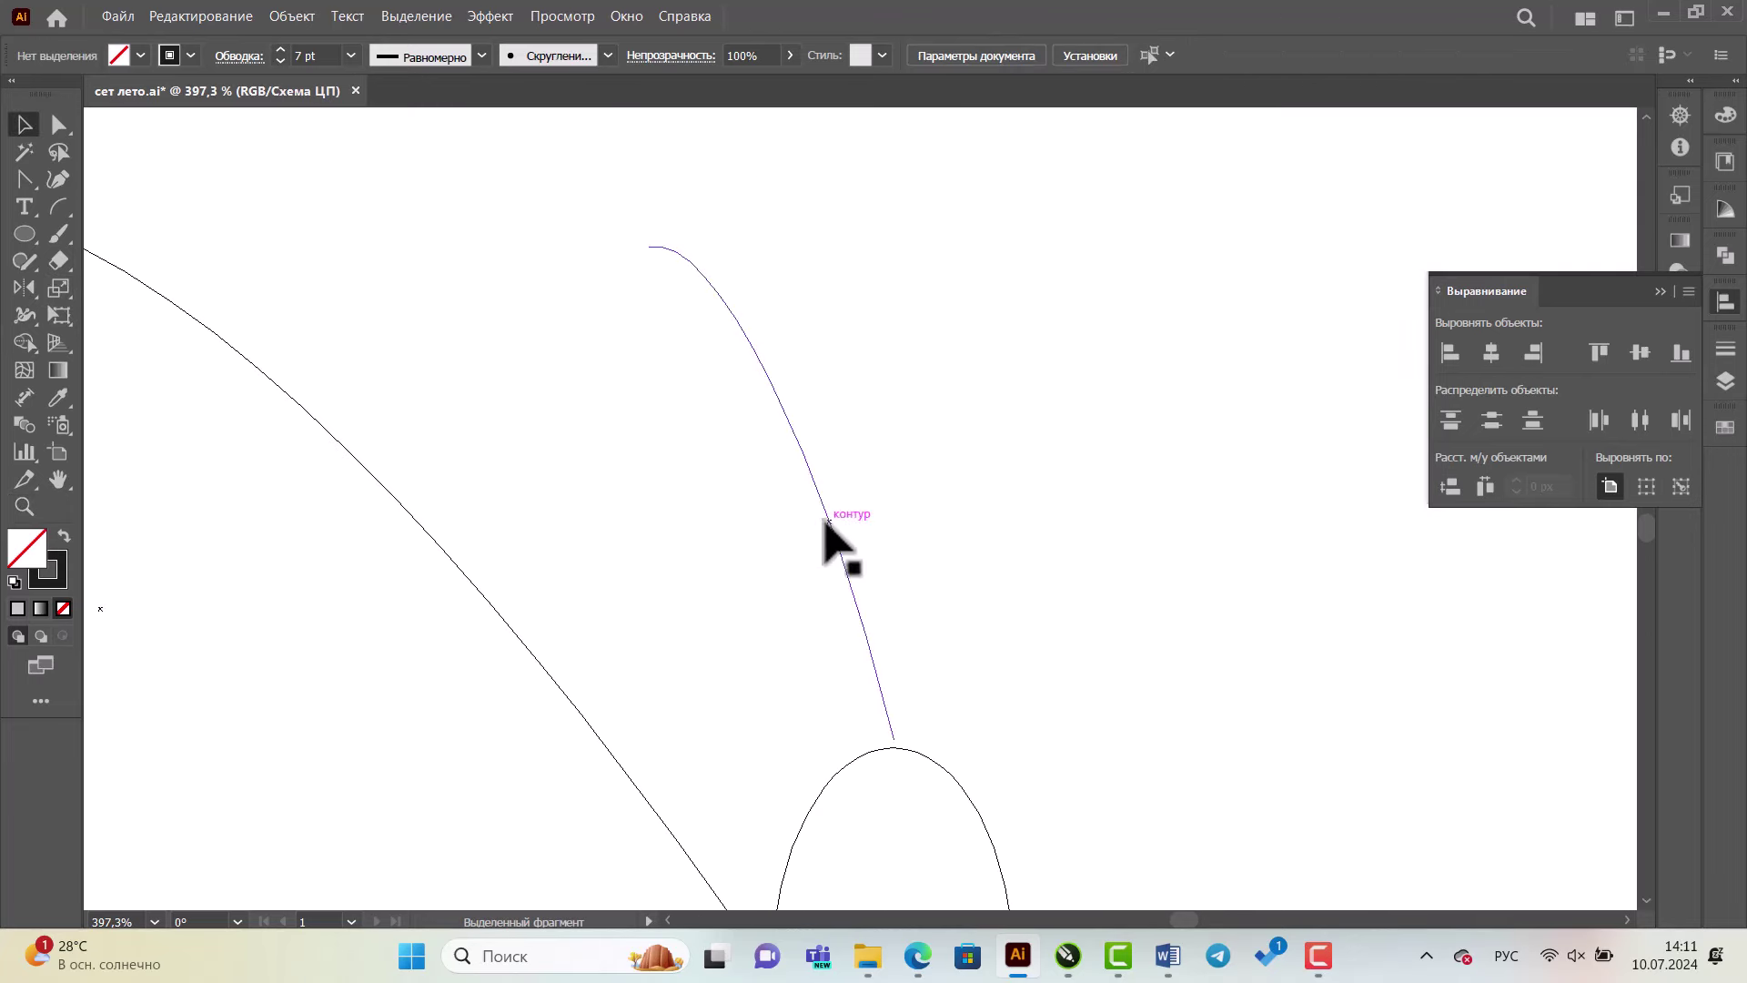
left_click_drag(832, 523, 780, 546)
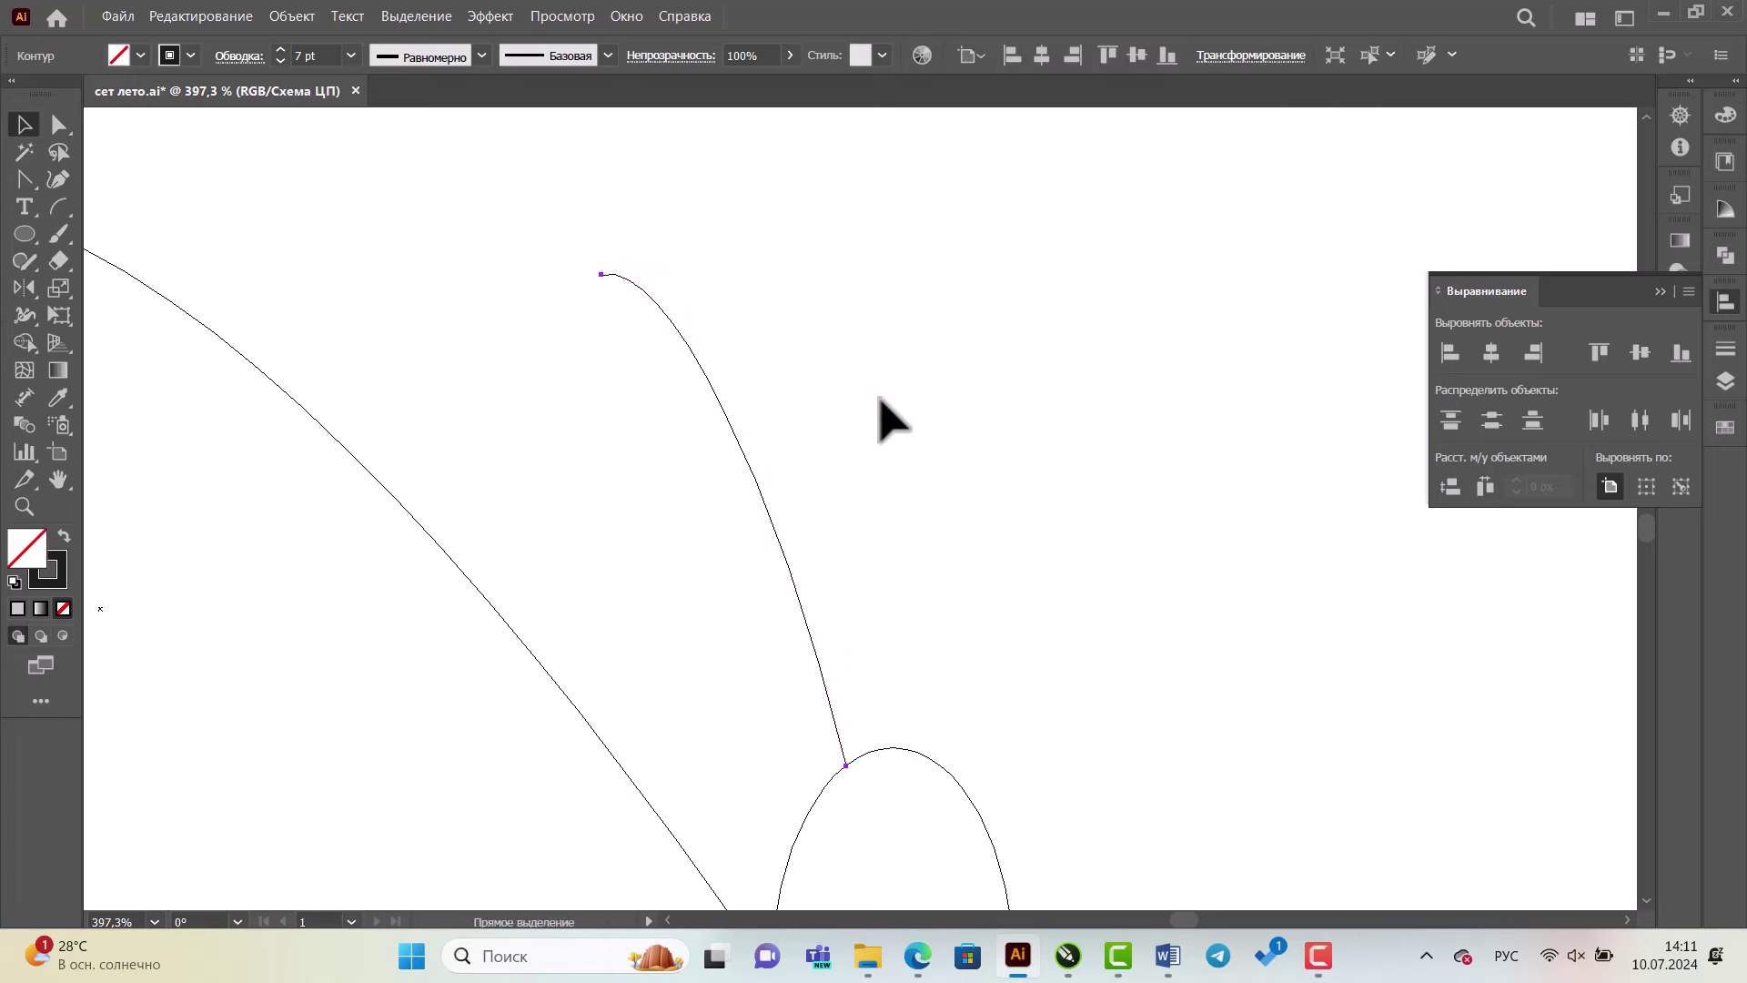
key("ctrl+y")
- Pull the antenna's top anchor onto the sketch line and curl its tip outward
left_click(58, 124)
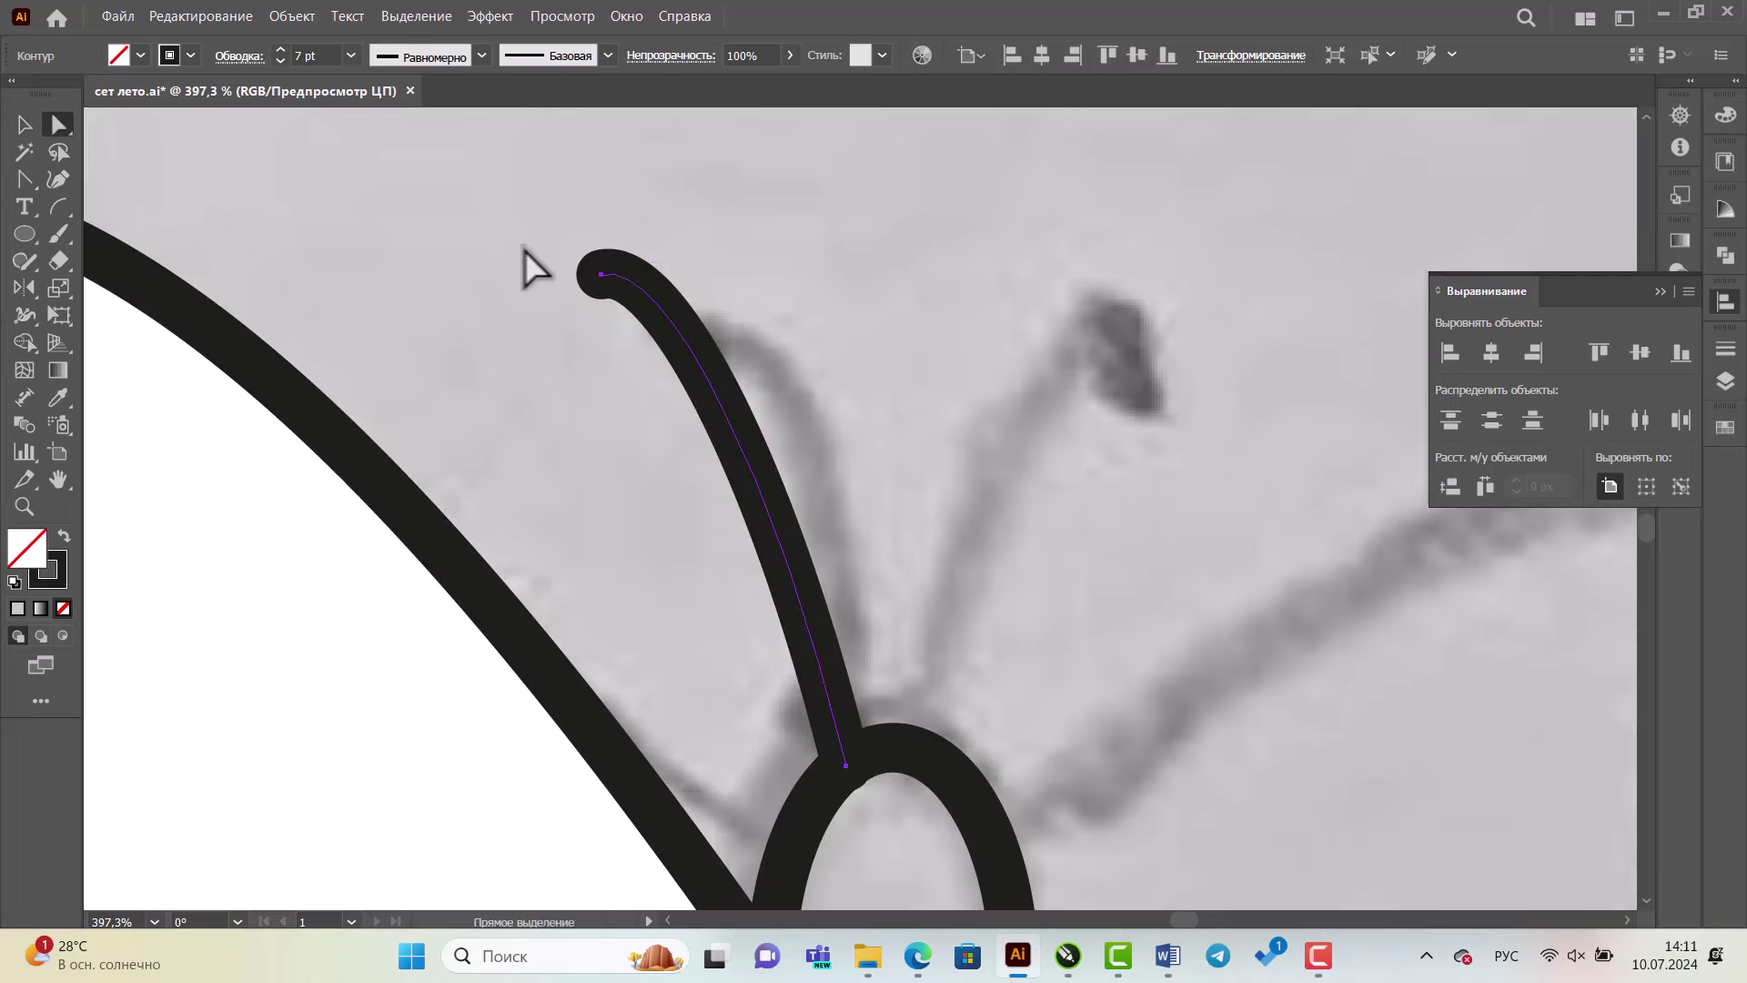
left_click(599, 274)
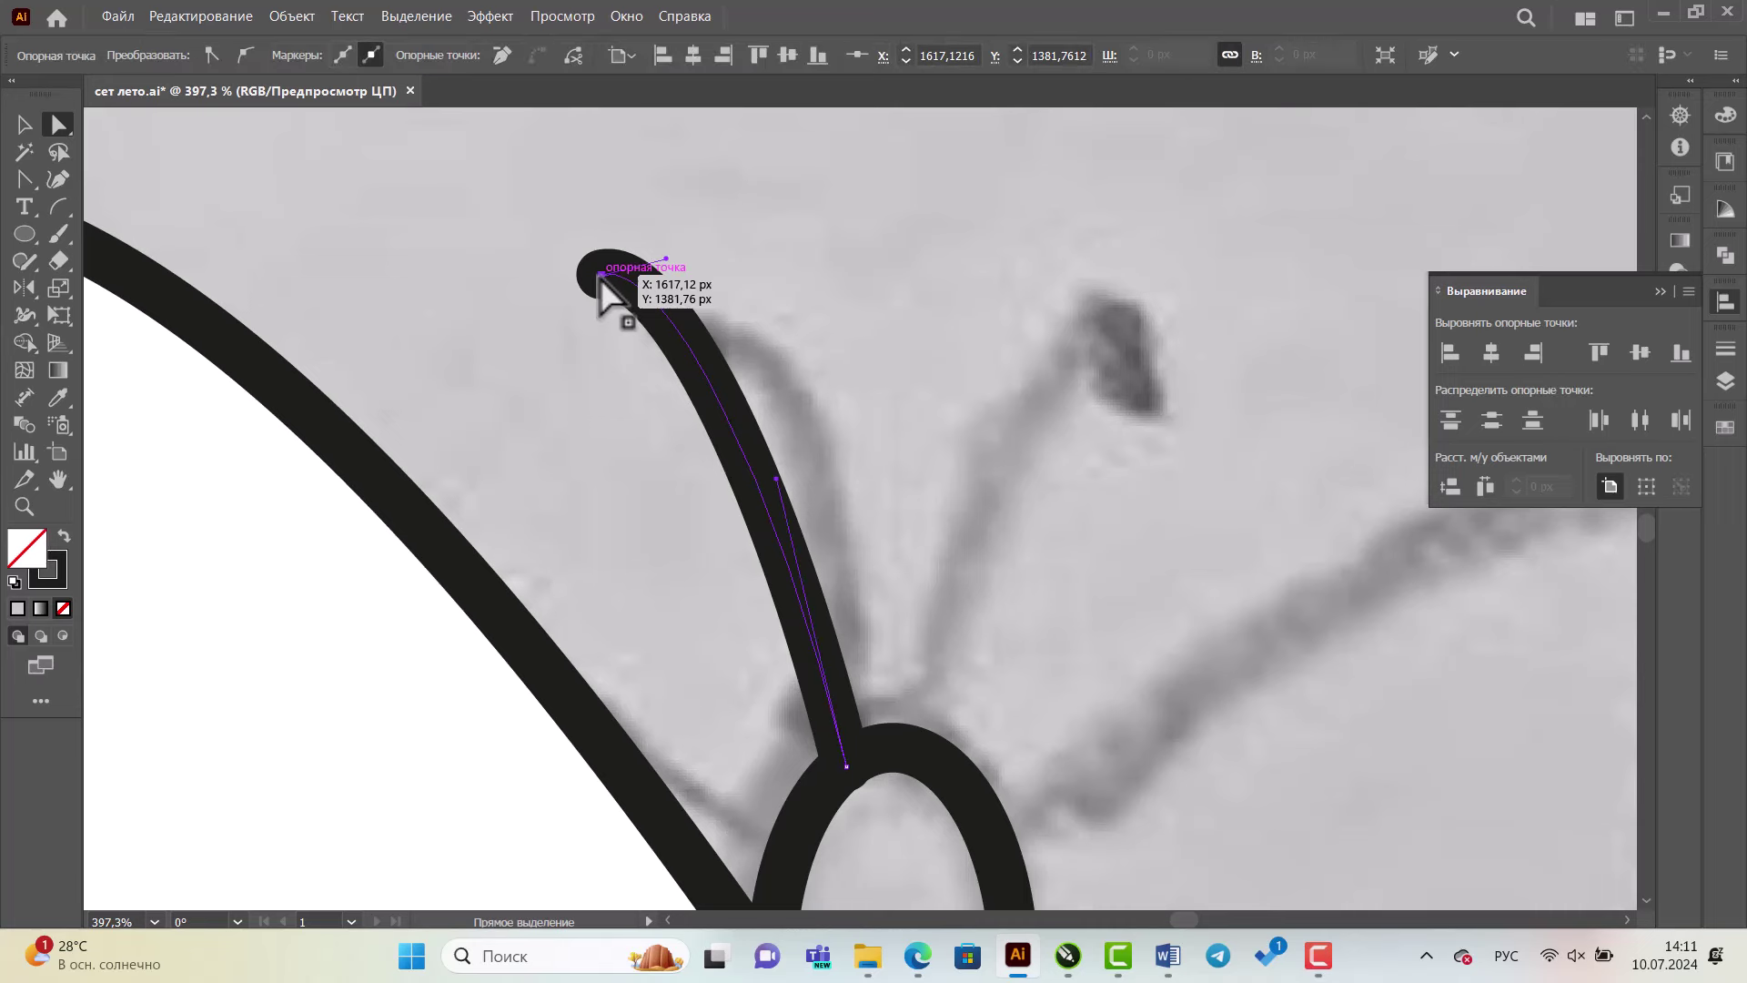
left_click_drag(600, 274, 593, 344)
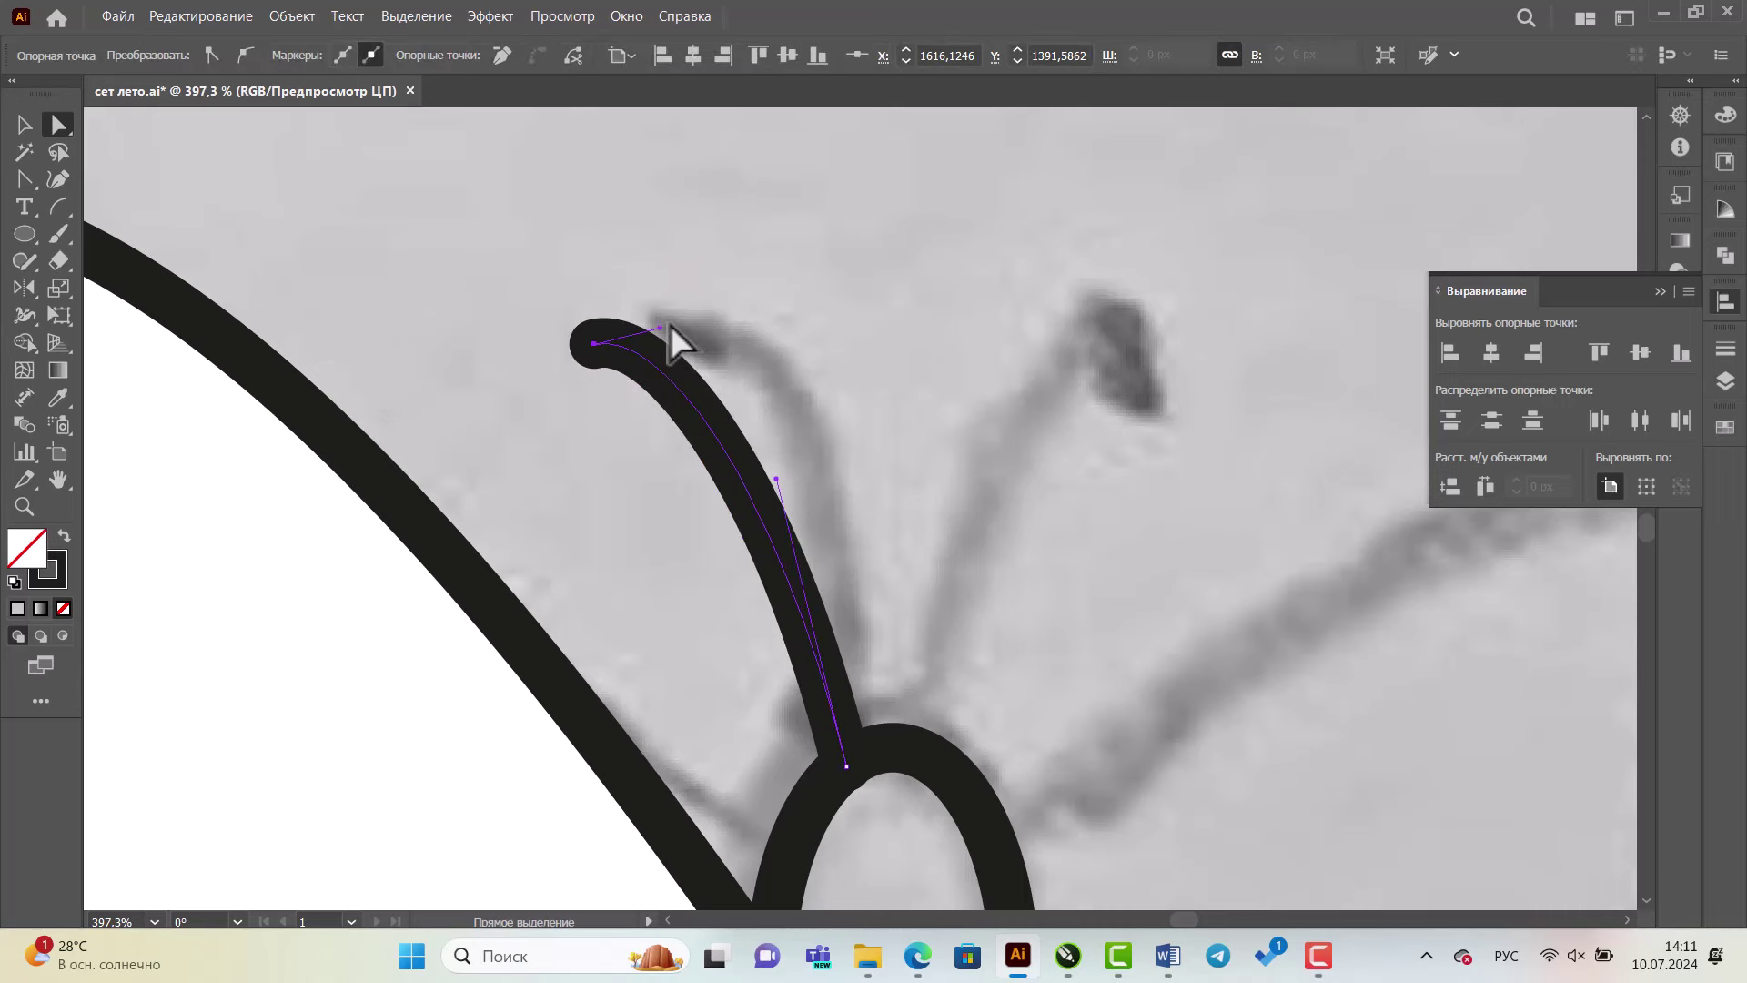
left_click(670, 325)
left_click(594, 344)
left_click_drag(663, 330, 729, 306)
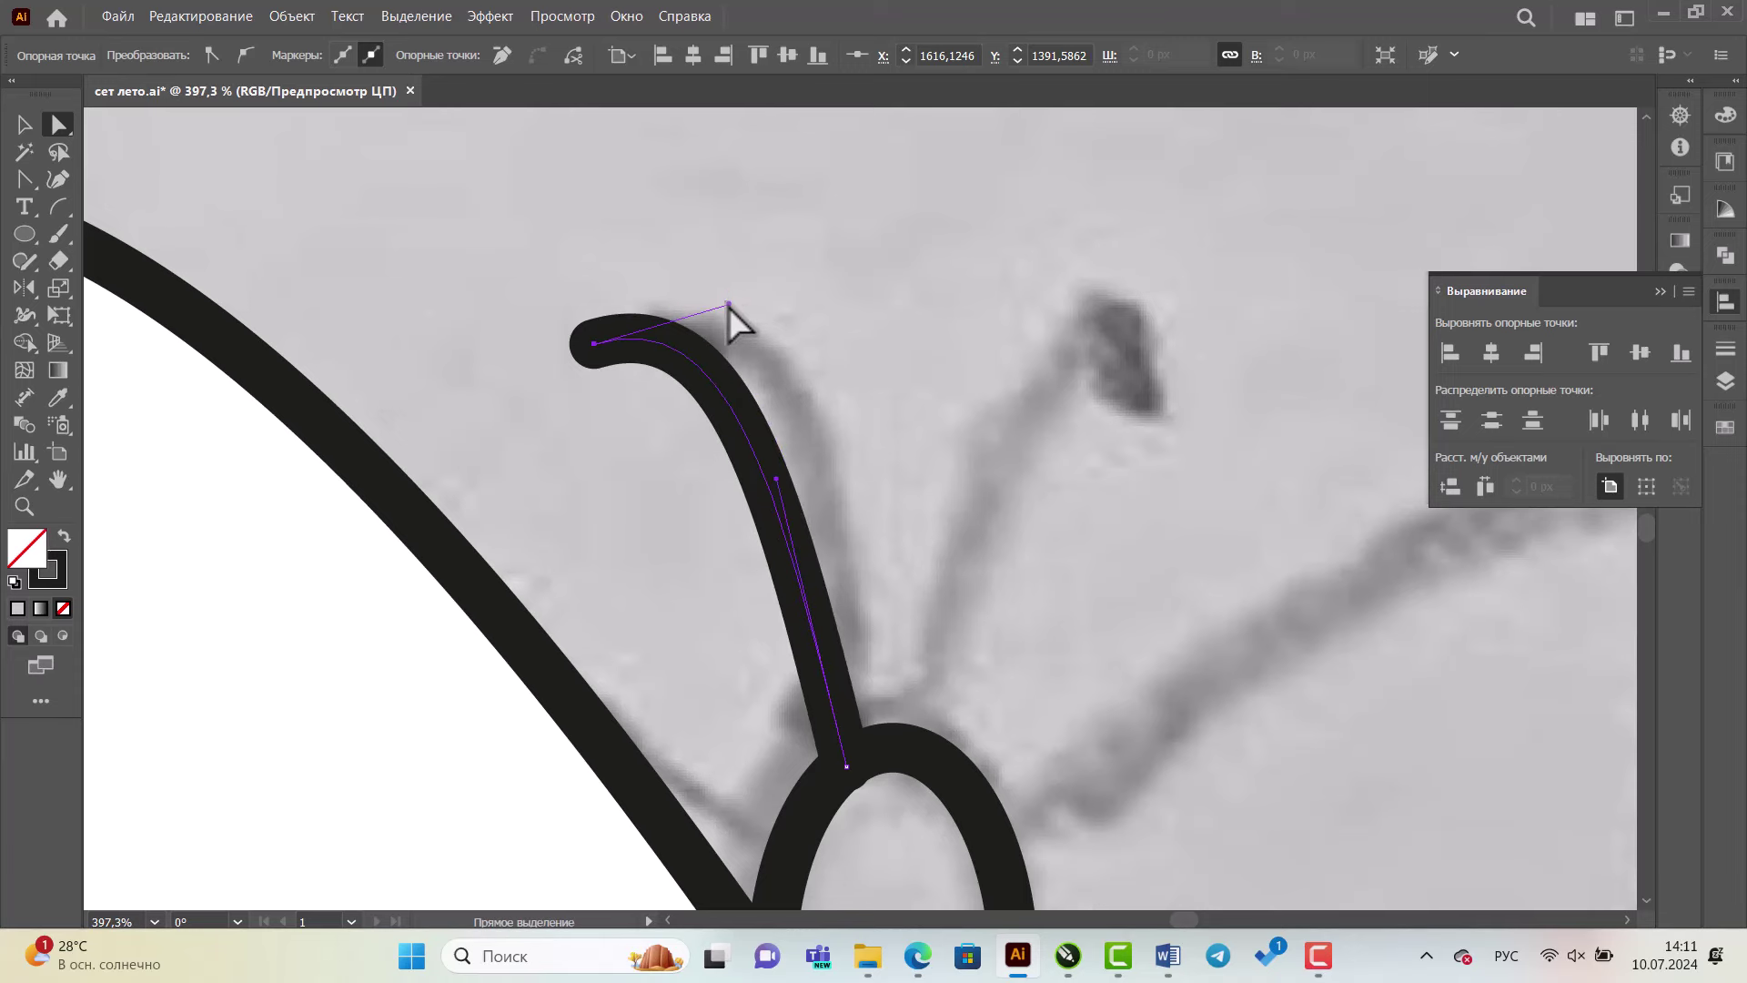
left_click(788, 495)
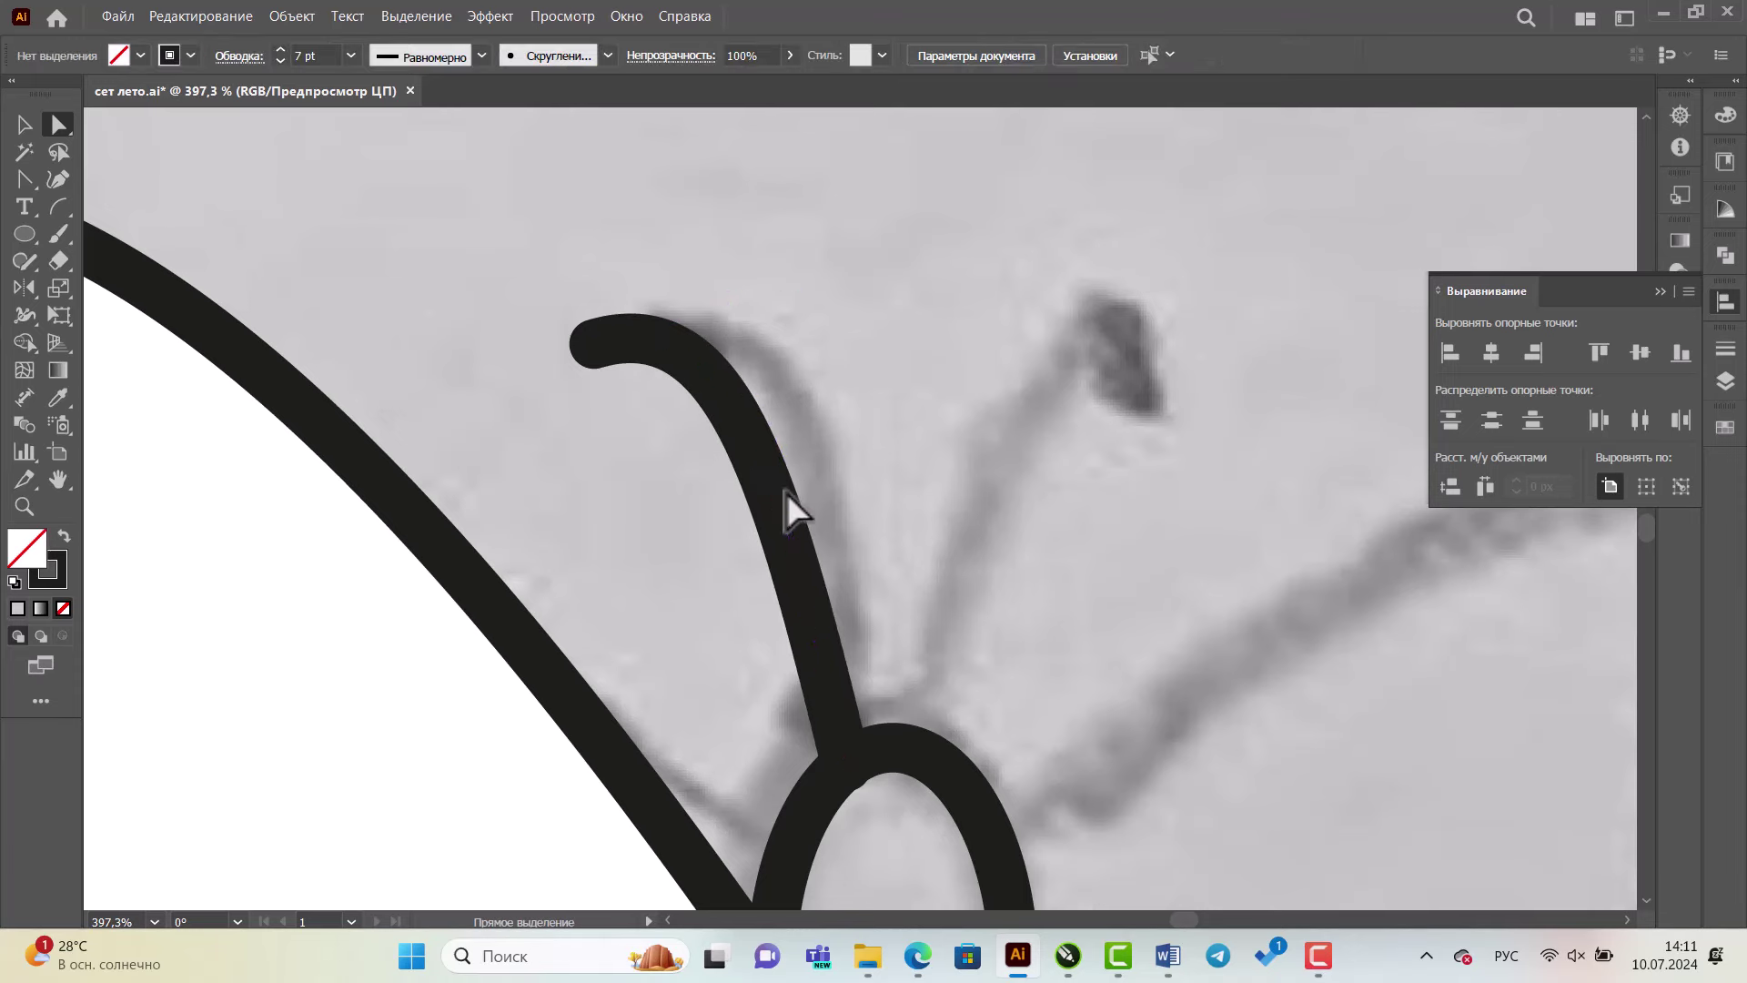
left_click(654, 345)
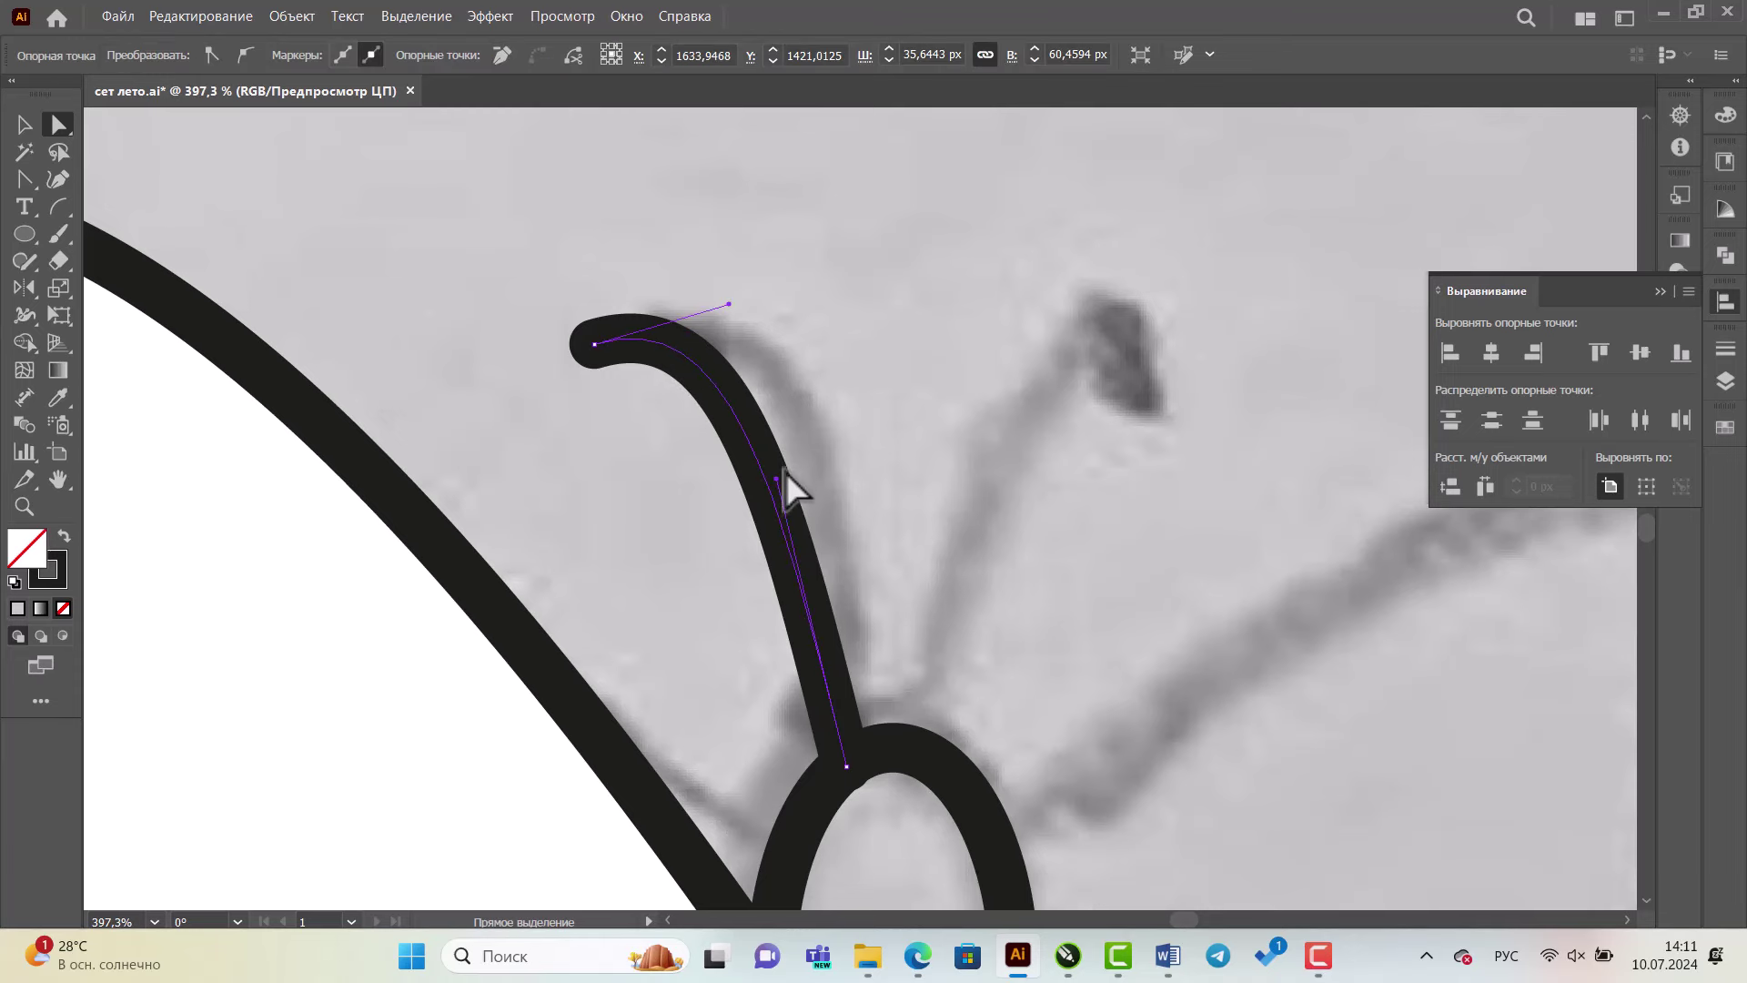
left_click_drag(779, 482, 802, 510)
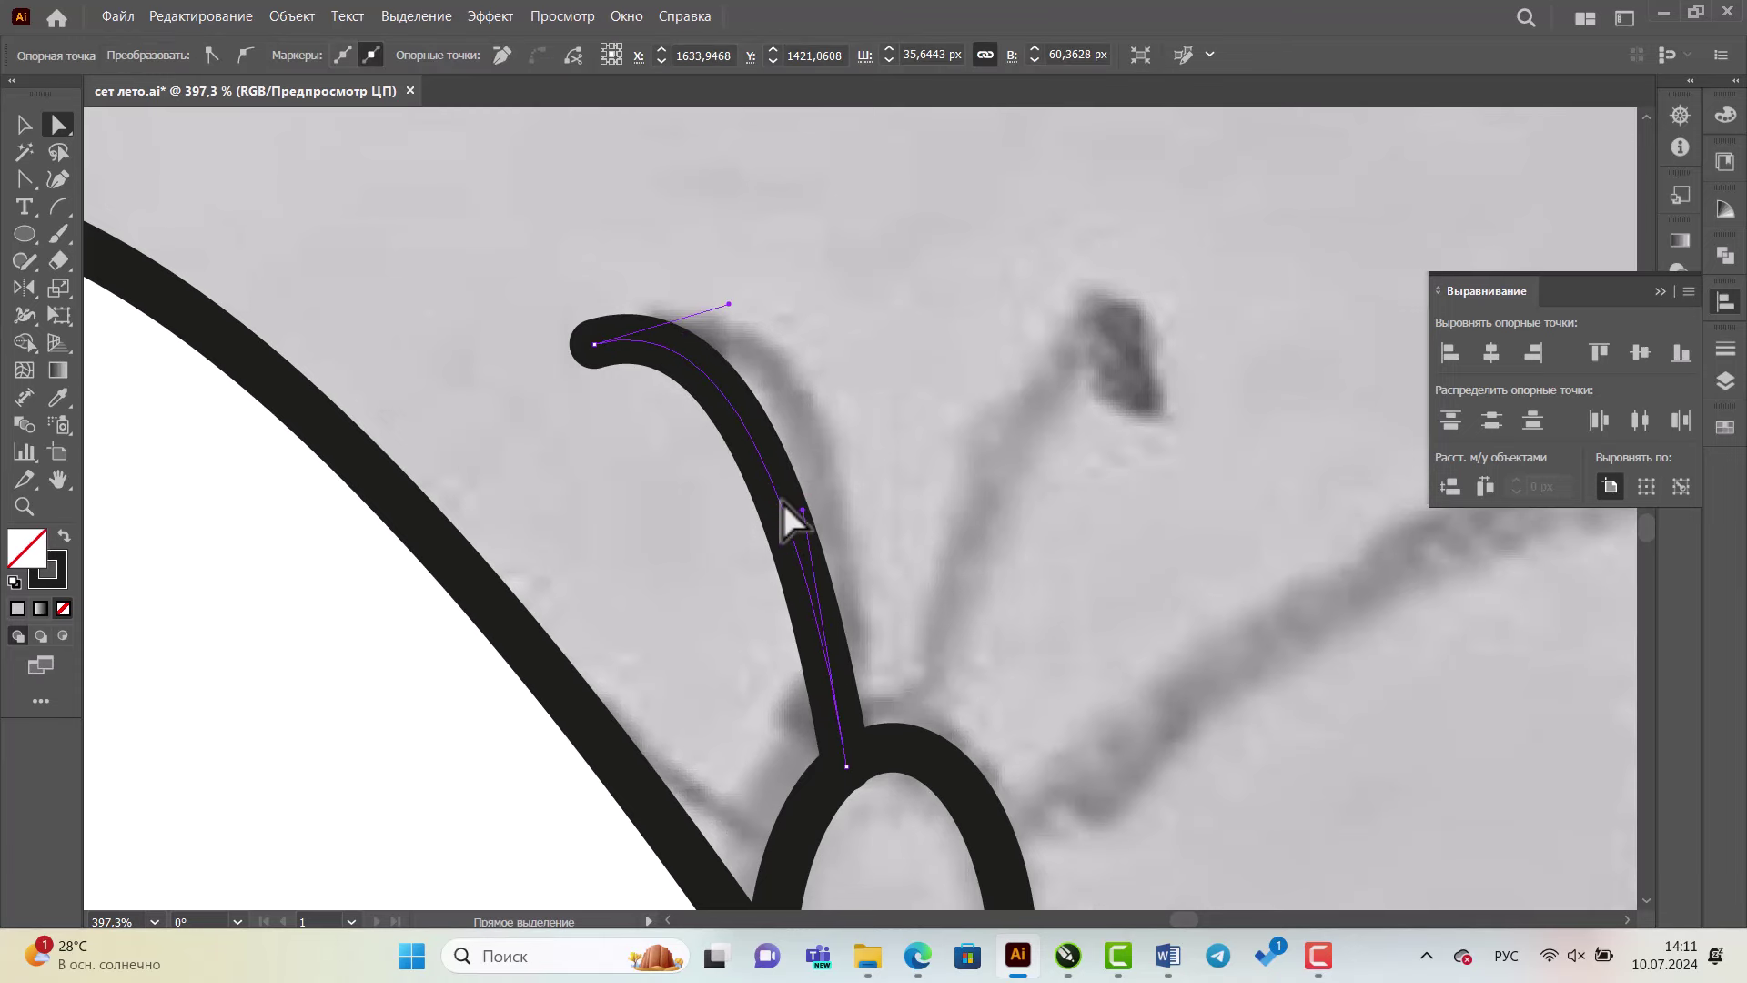
left_click(24, 506)
left_click(944, 577, "alt")
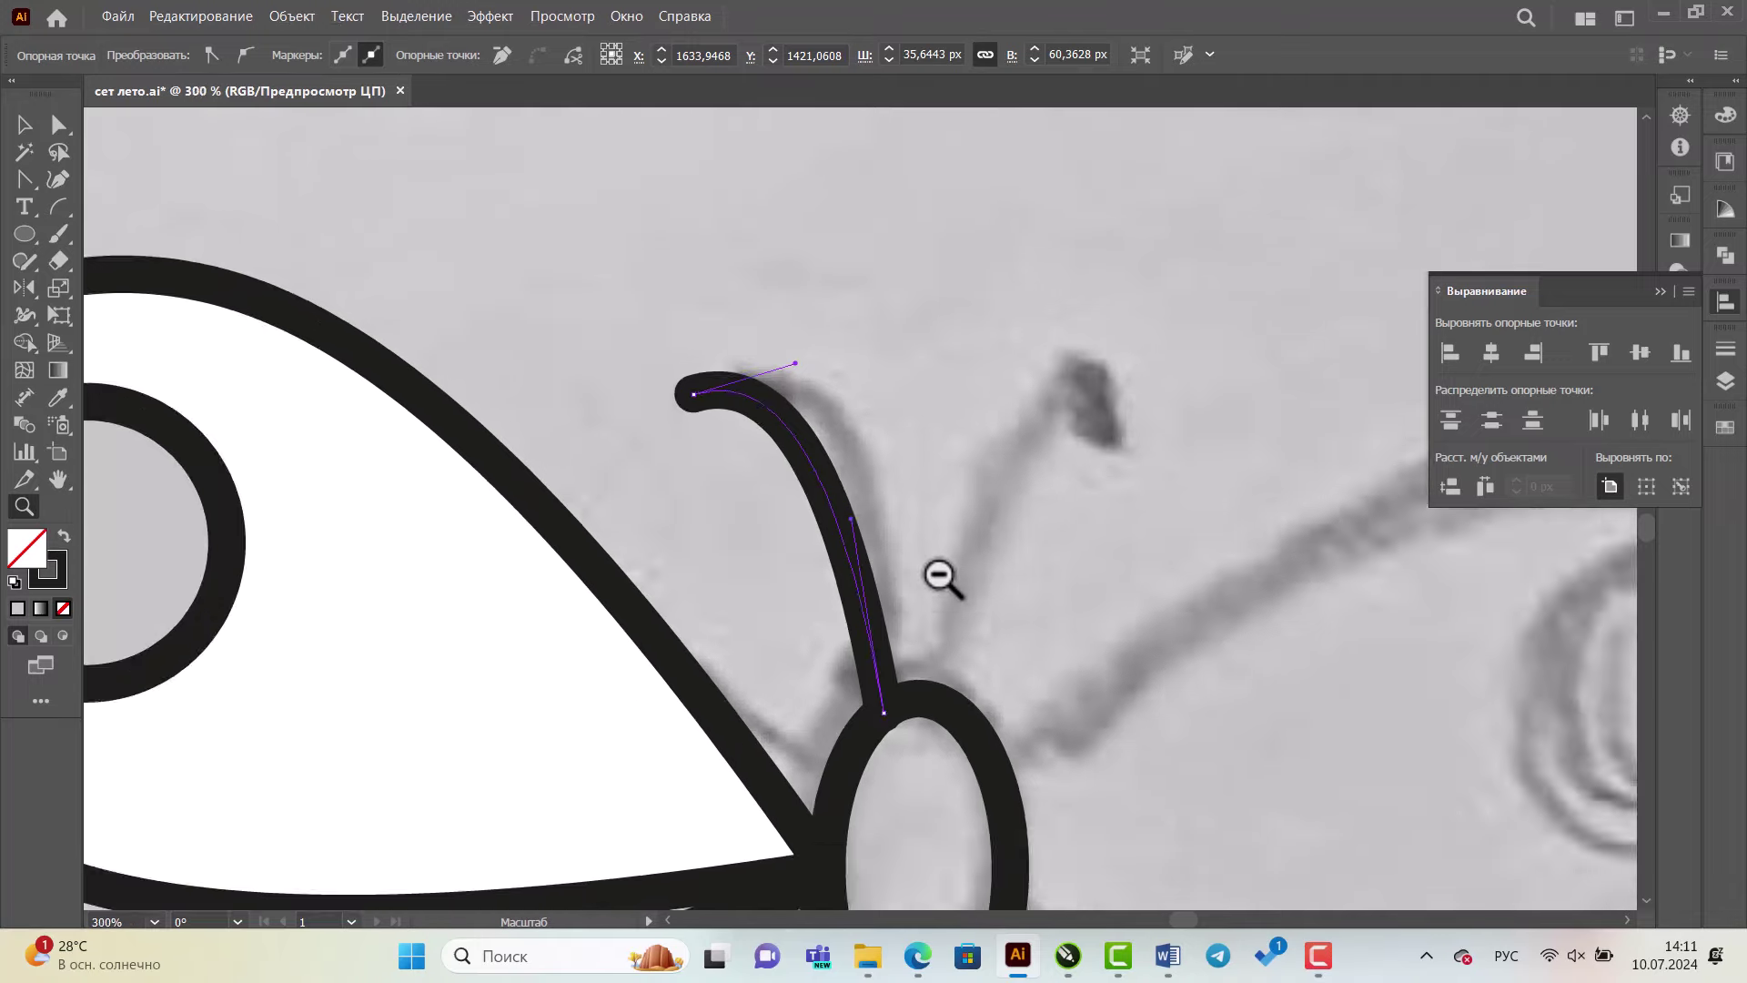
left_click(942, 578, "alt")
- Reflect a copy of the left wings, spot and antenna across the body centre onto the right side
left_click(24, 124)
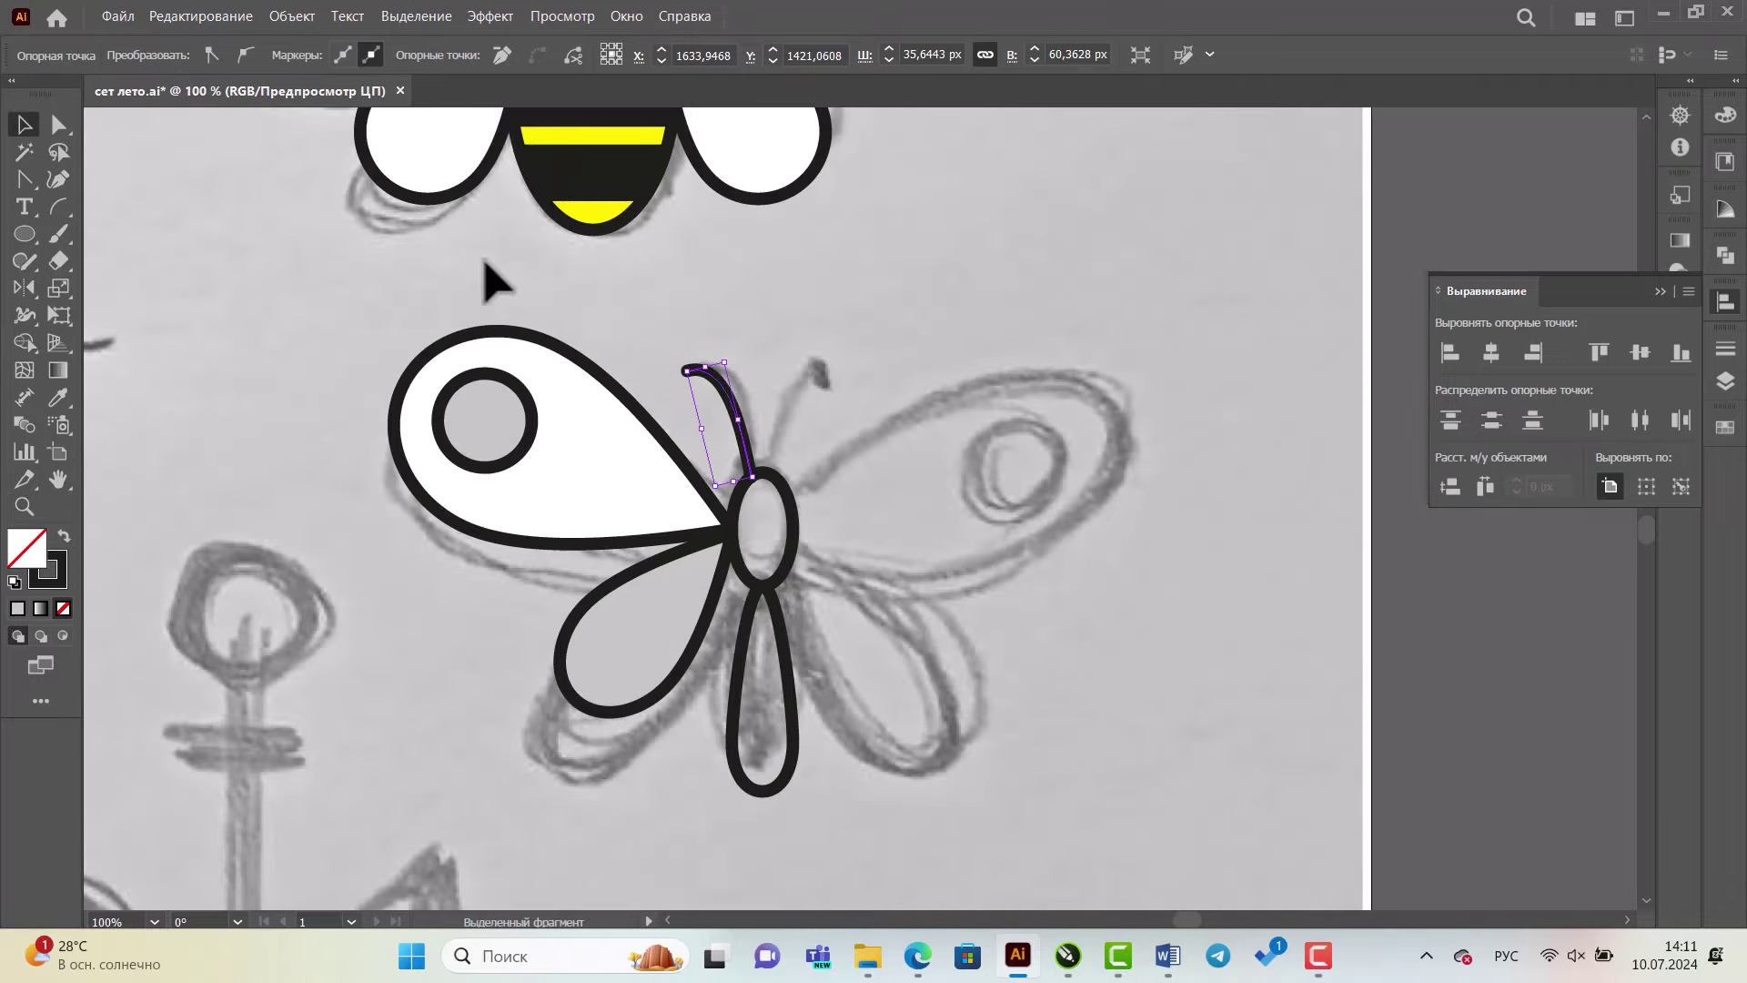
left_click(719, 473)
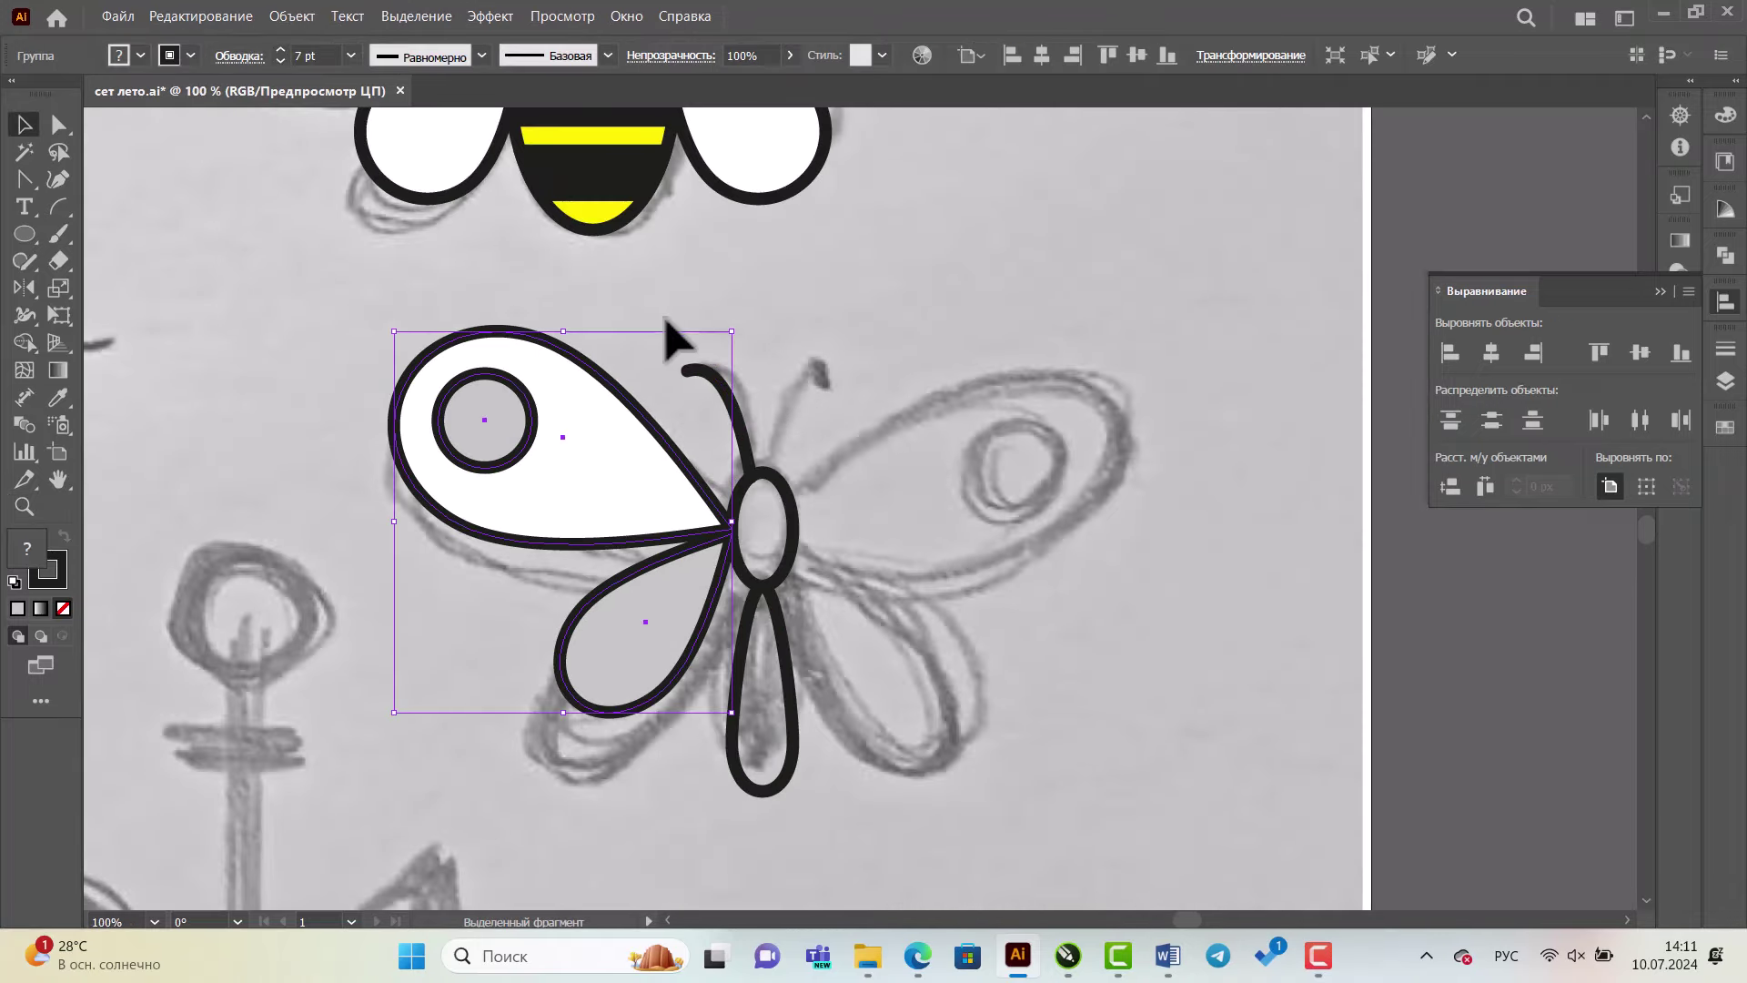
left_click(740, 424, "shift")
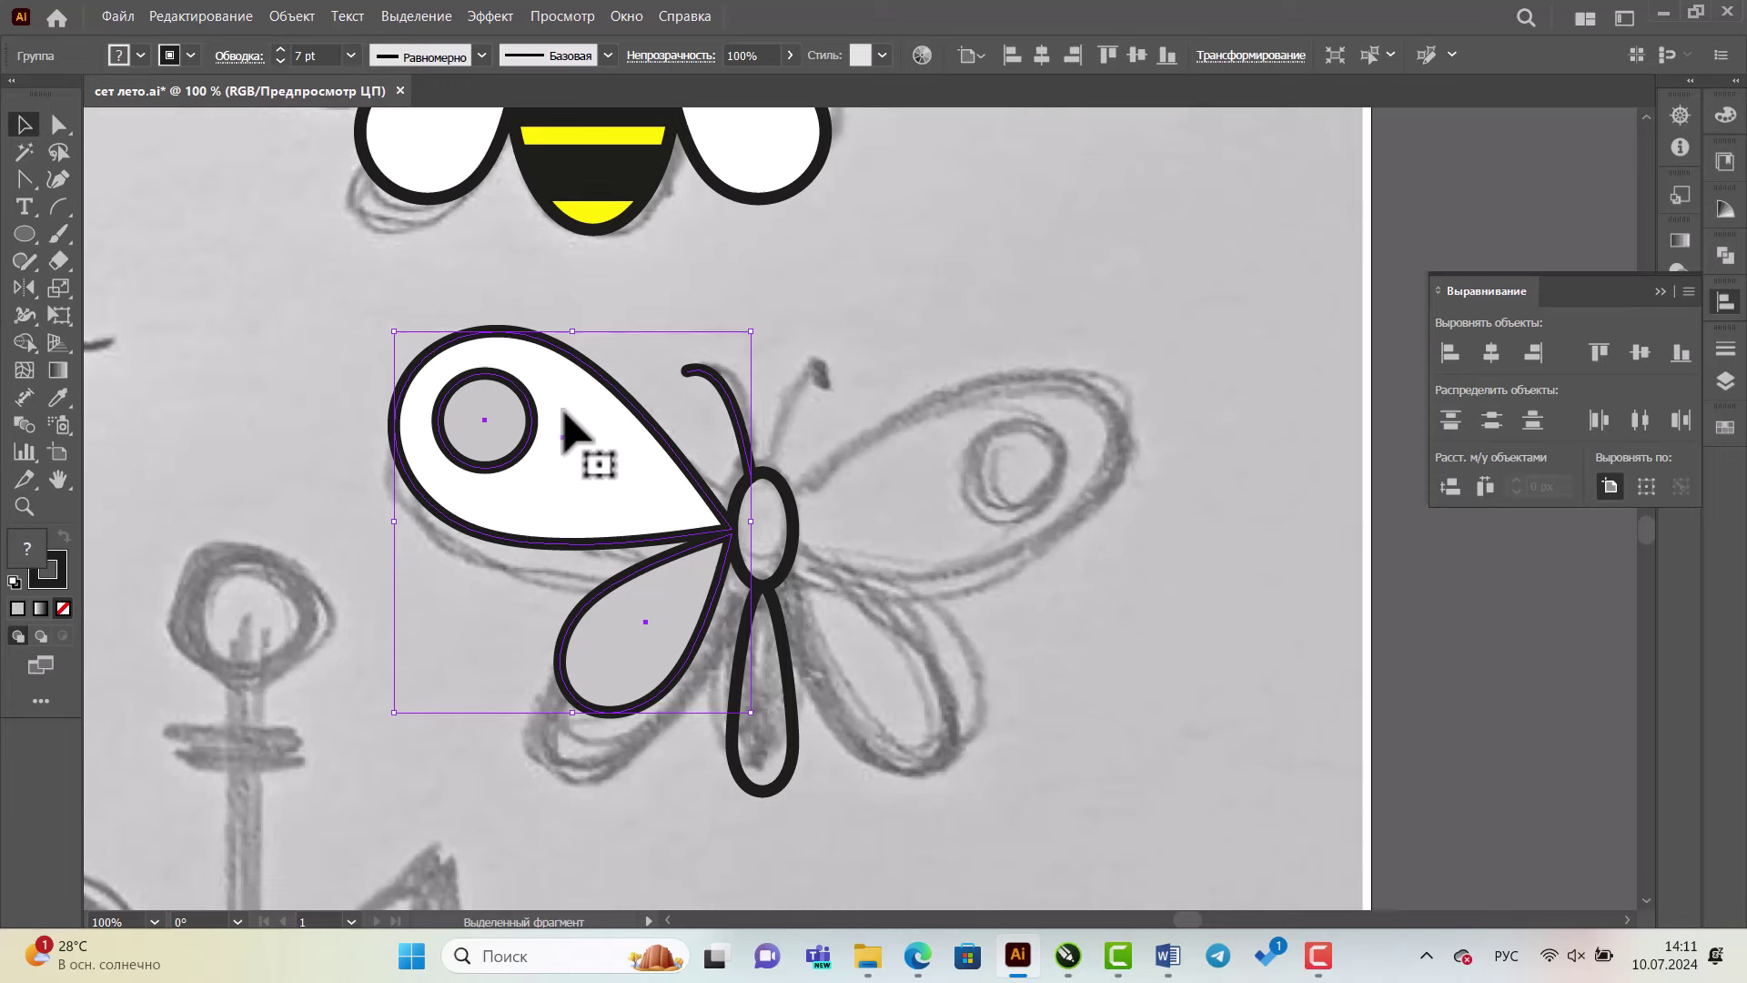
left_click(27, 287)
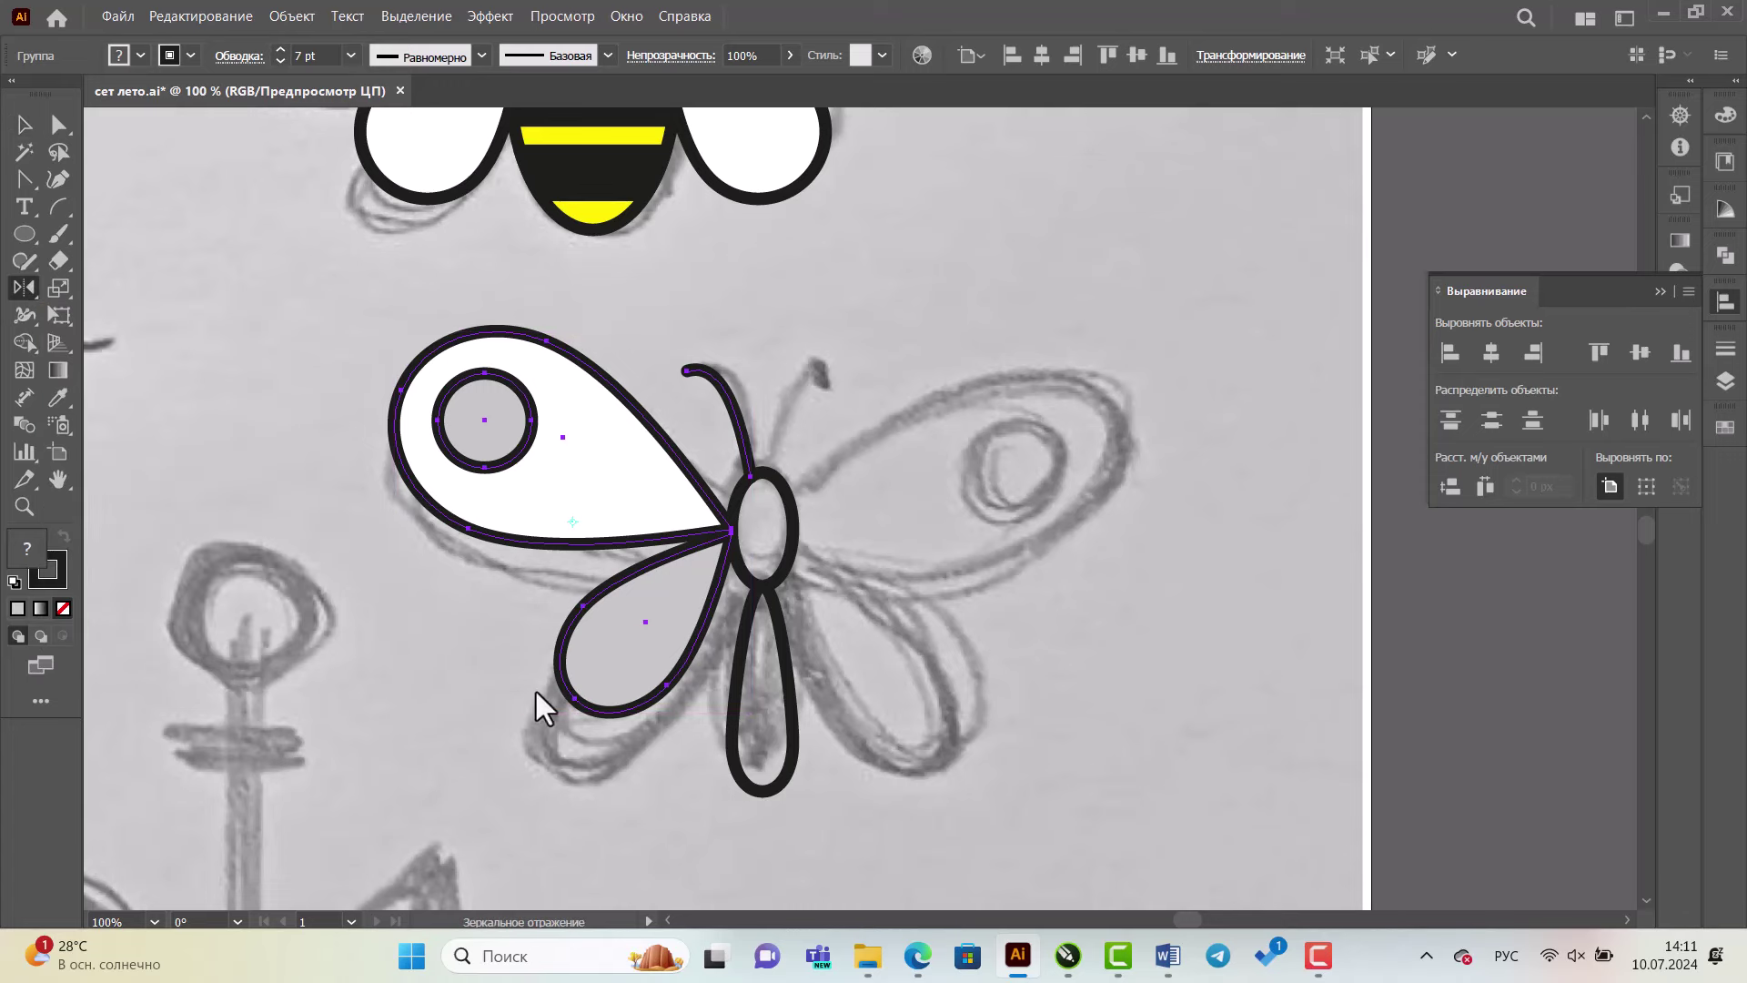
left_click(761, 529)
left_click_drag(437, 369, 554, 659)
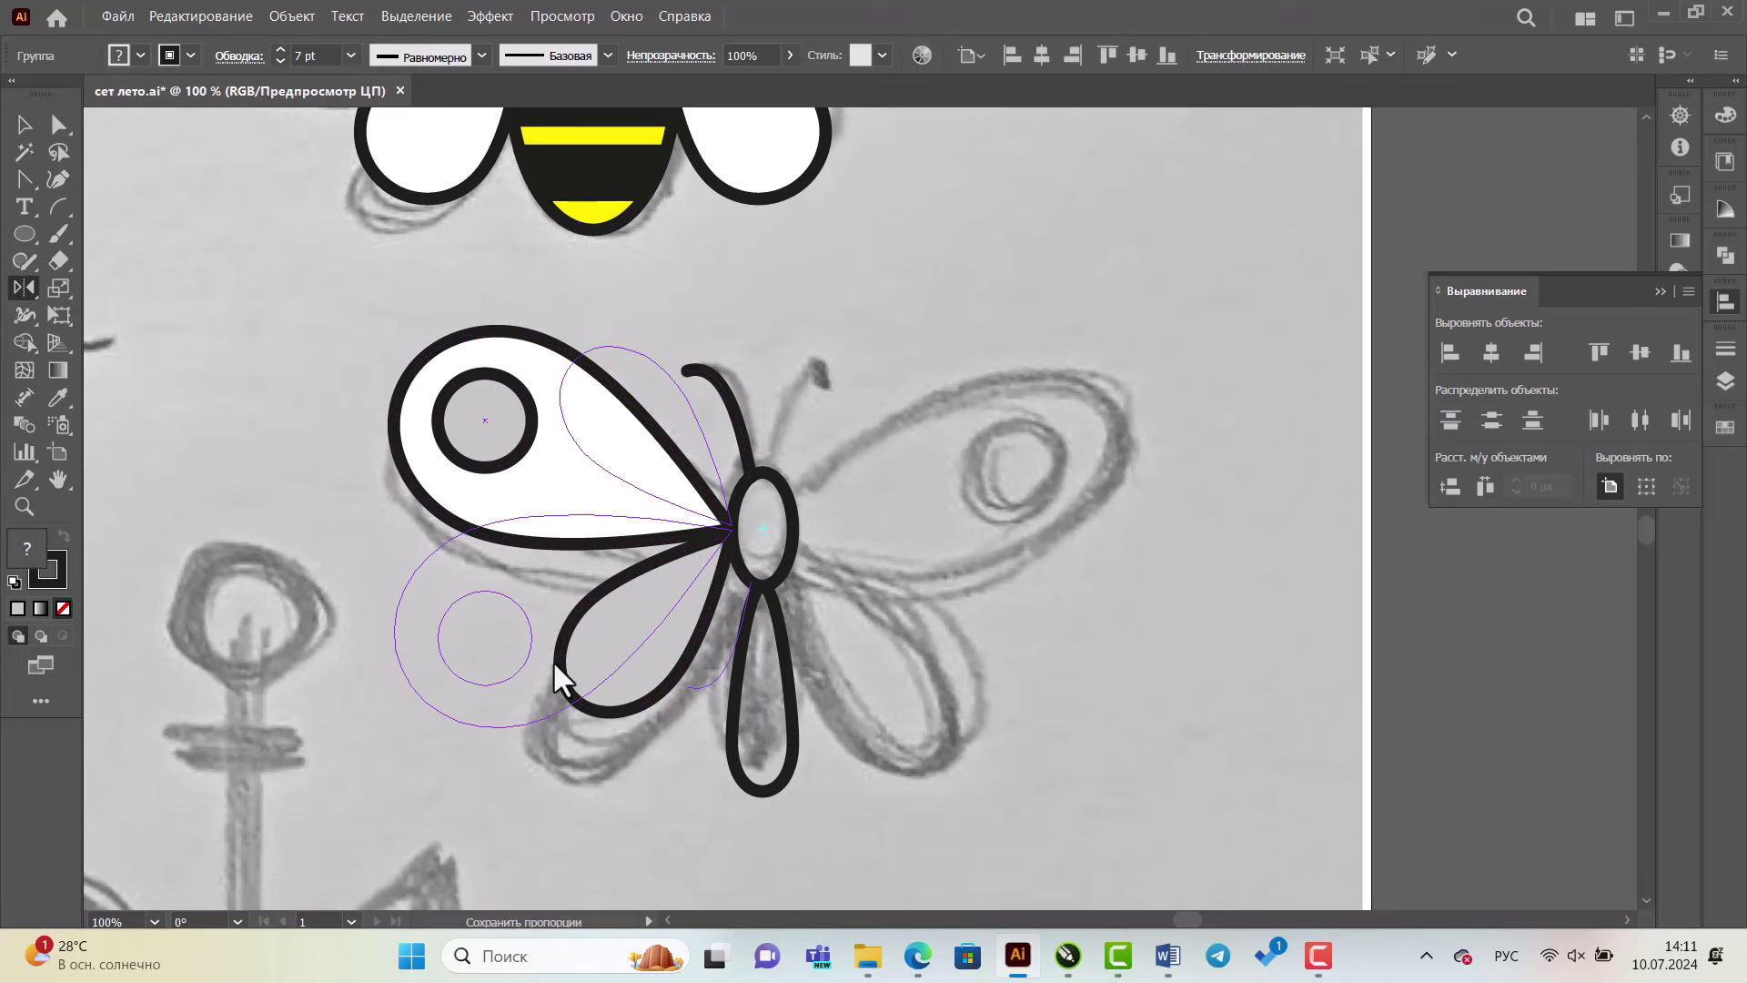
left_click_drag(671, 713, 825, 714)
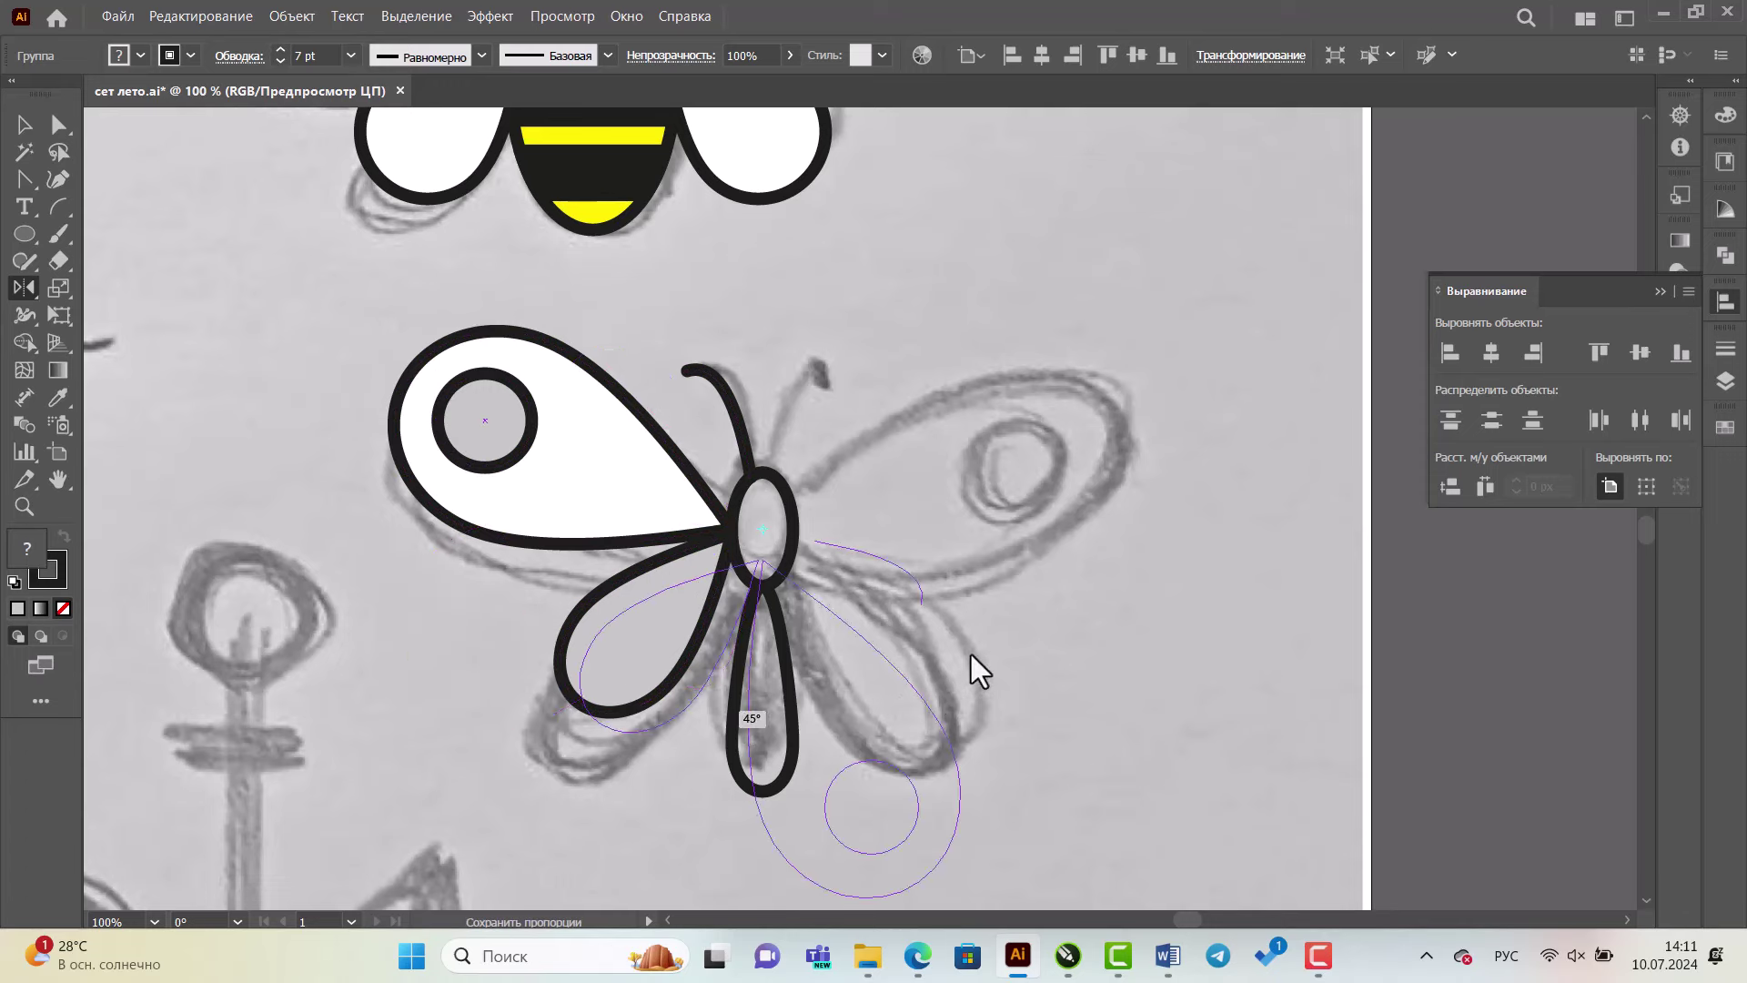
left_click_drag(970, 654, 1001, 560)
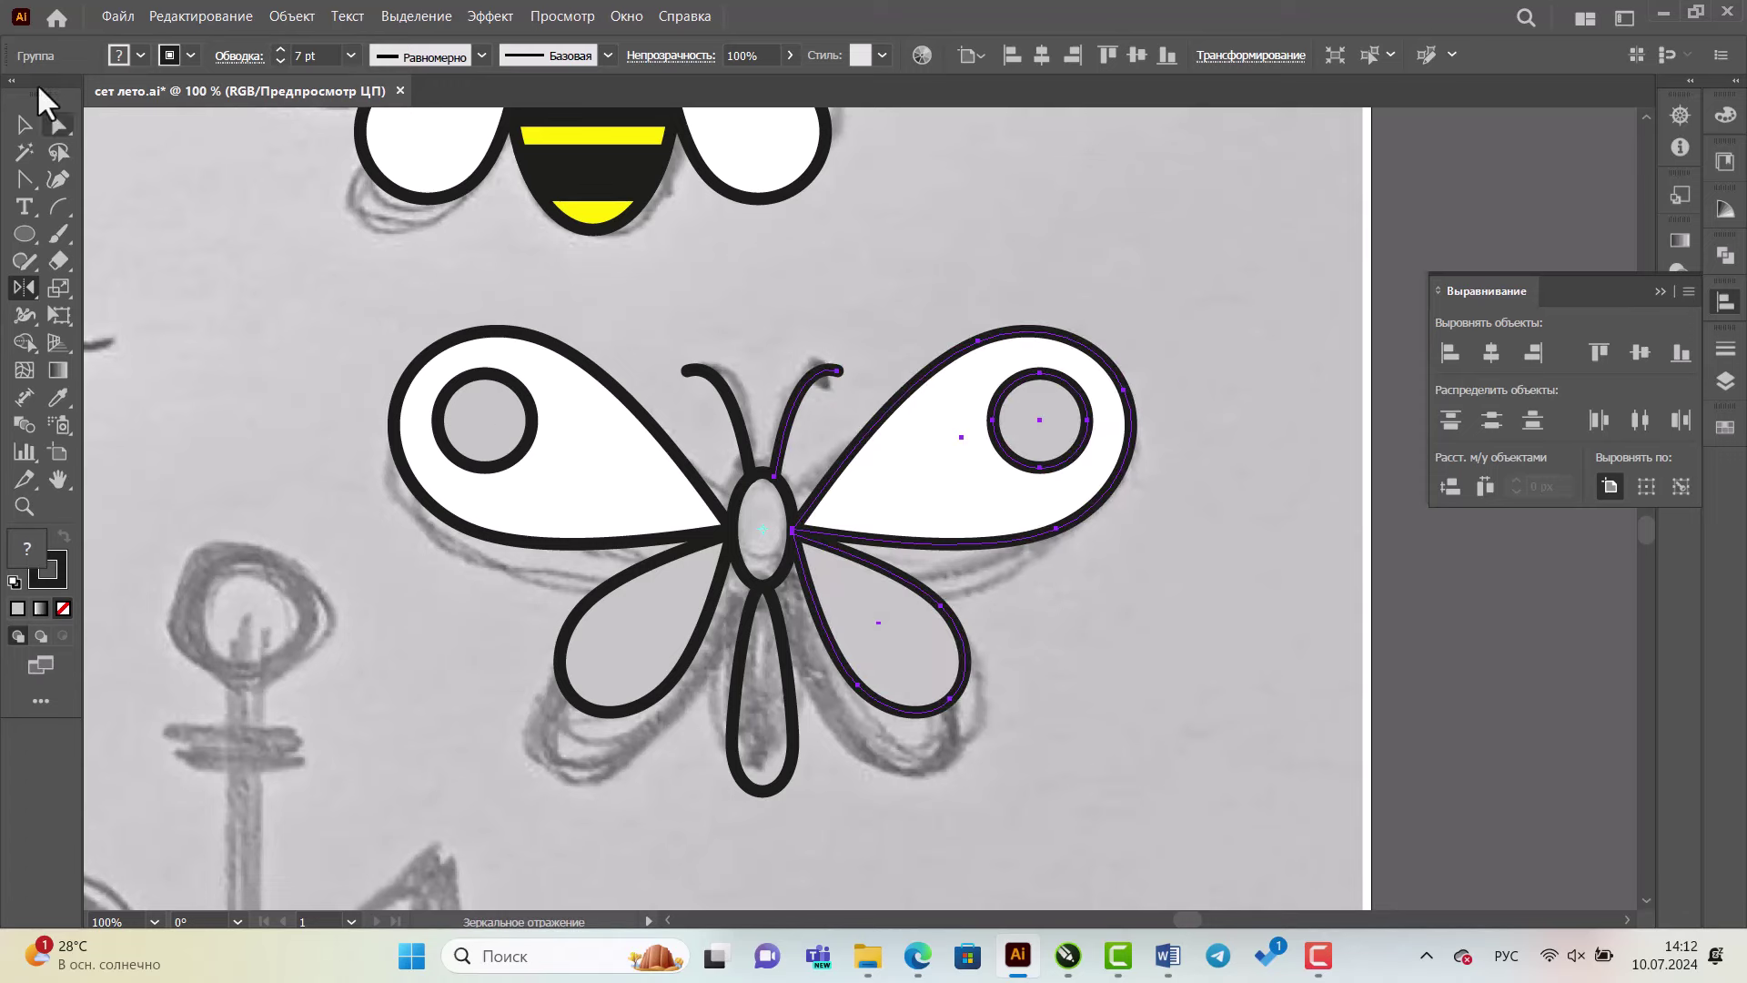
- Fill the upper body ellipse and lower loop with black, then group every butterfly part
left_click(25, 125)
left_click(742, 510)
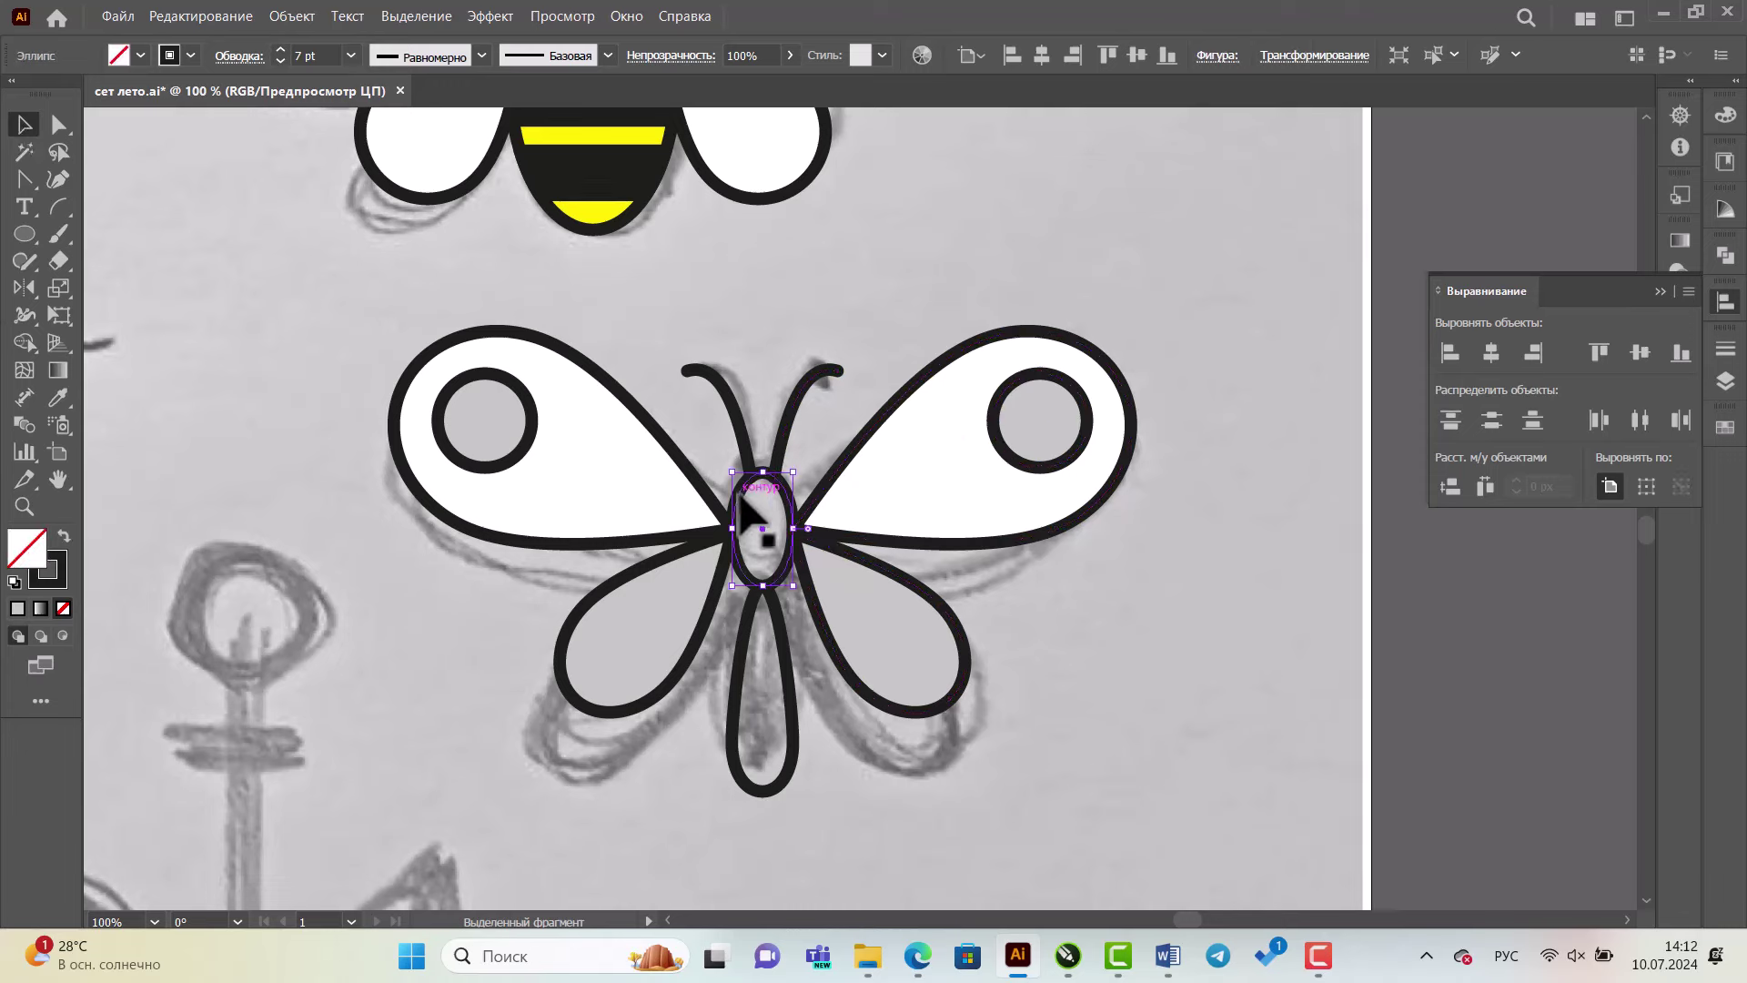
left_click(783, 681, "shift")
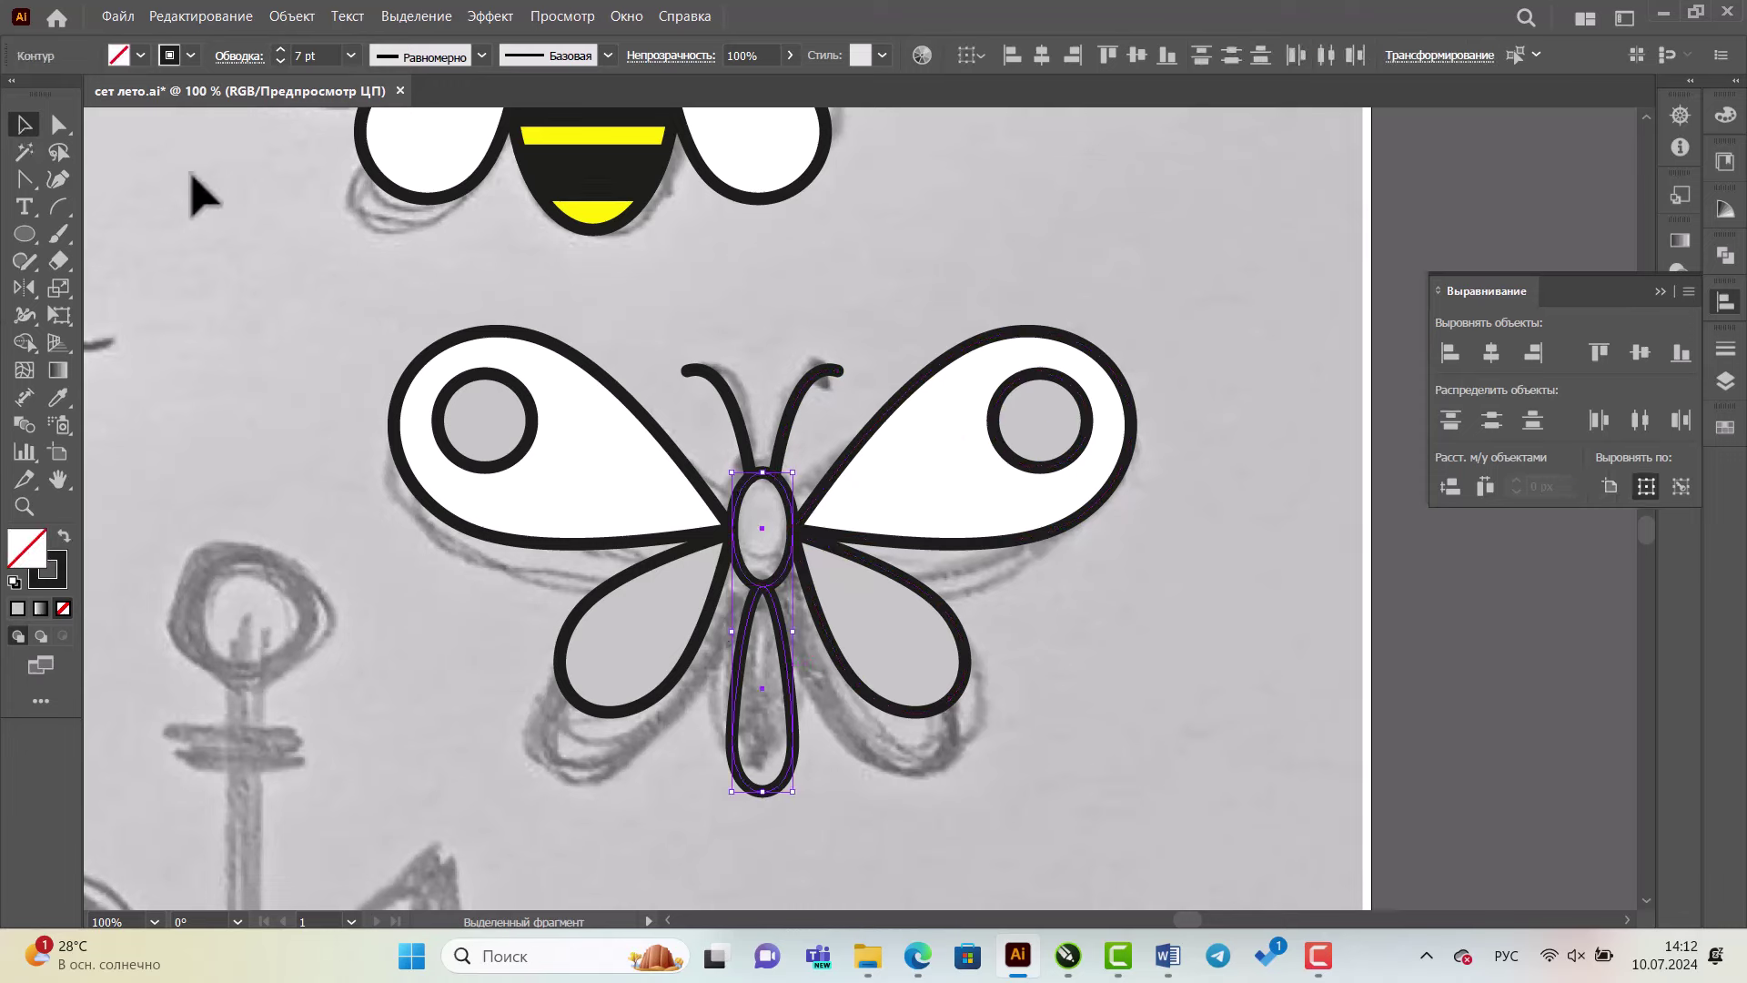
left_click(141, 50)
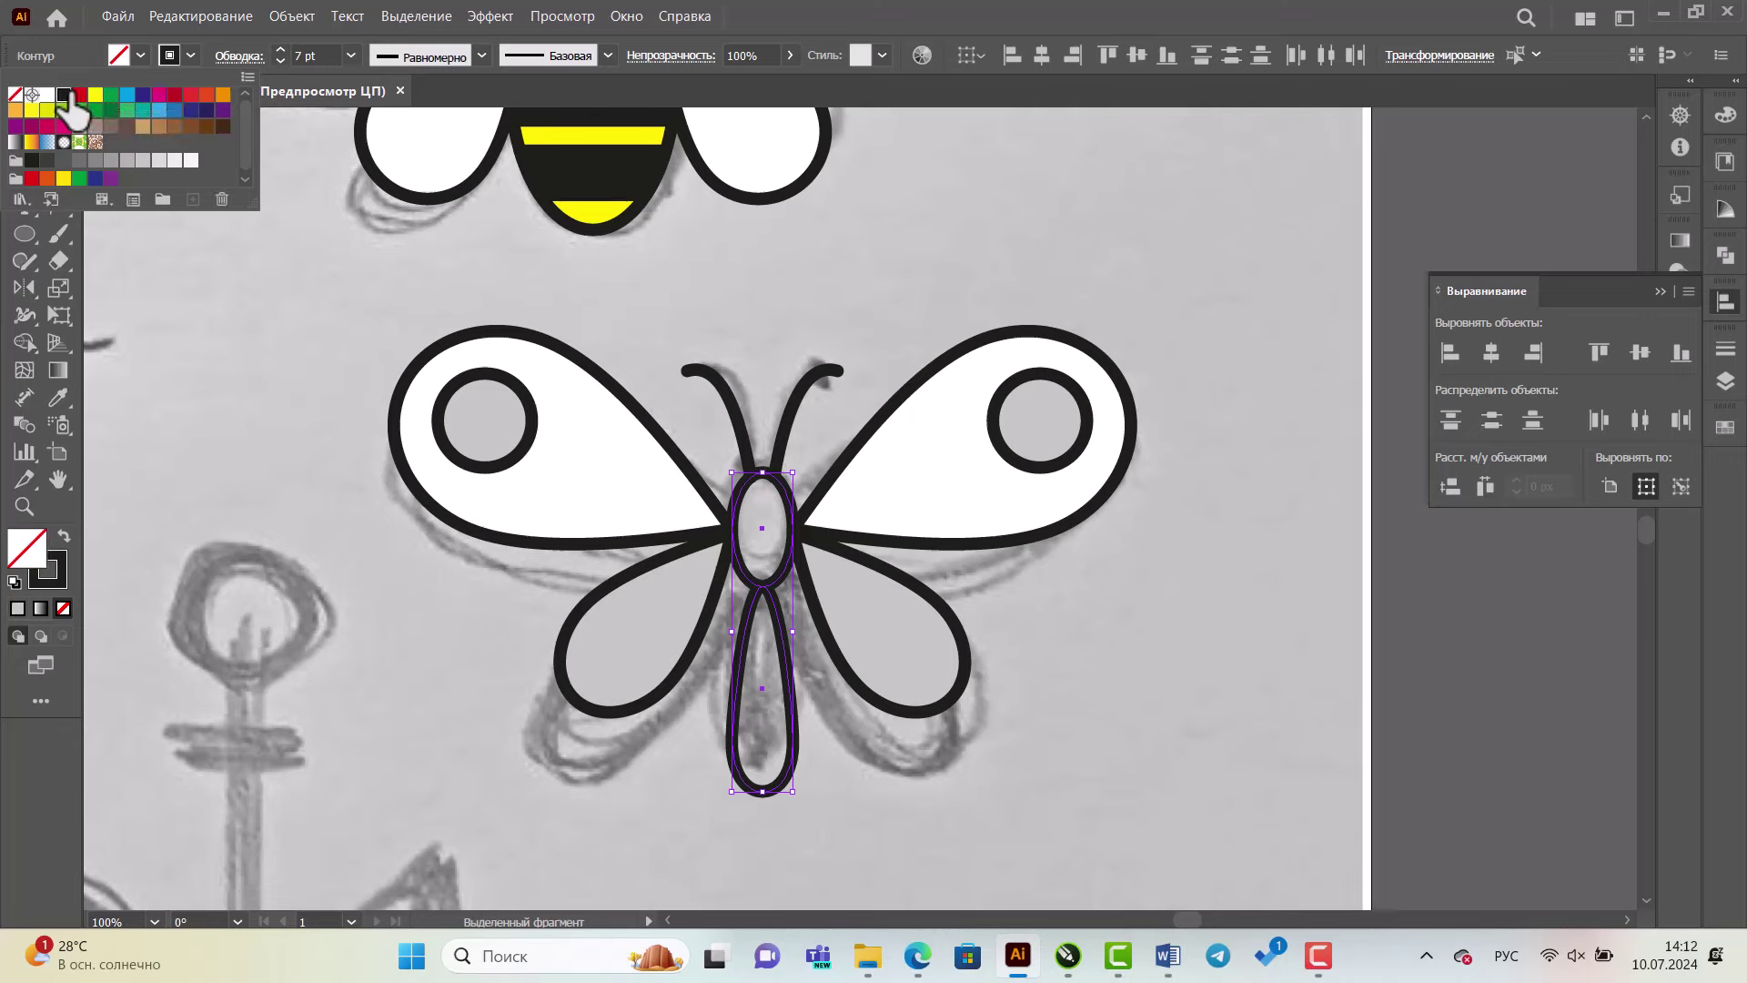
left_click(62, 94)
left_click_drag(373, 307, 1176, 778)
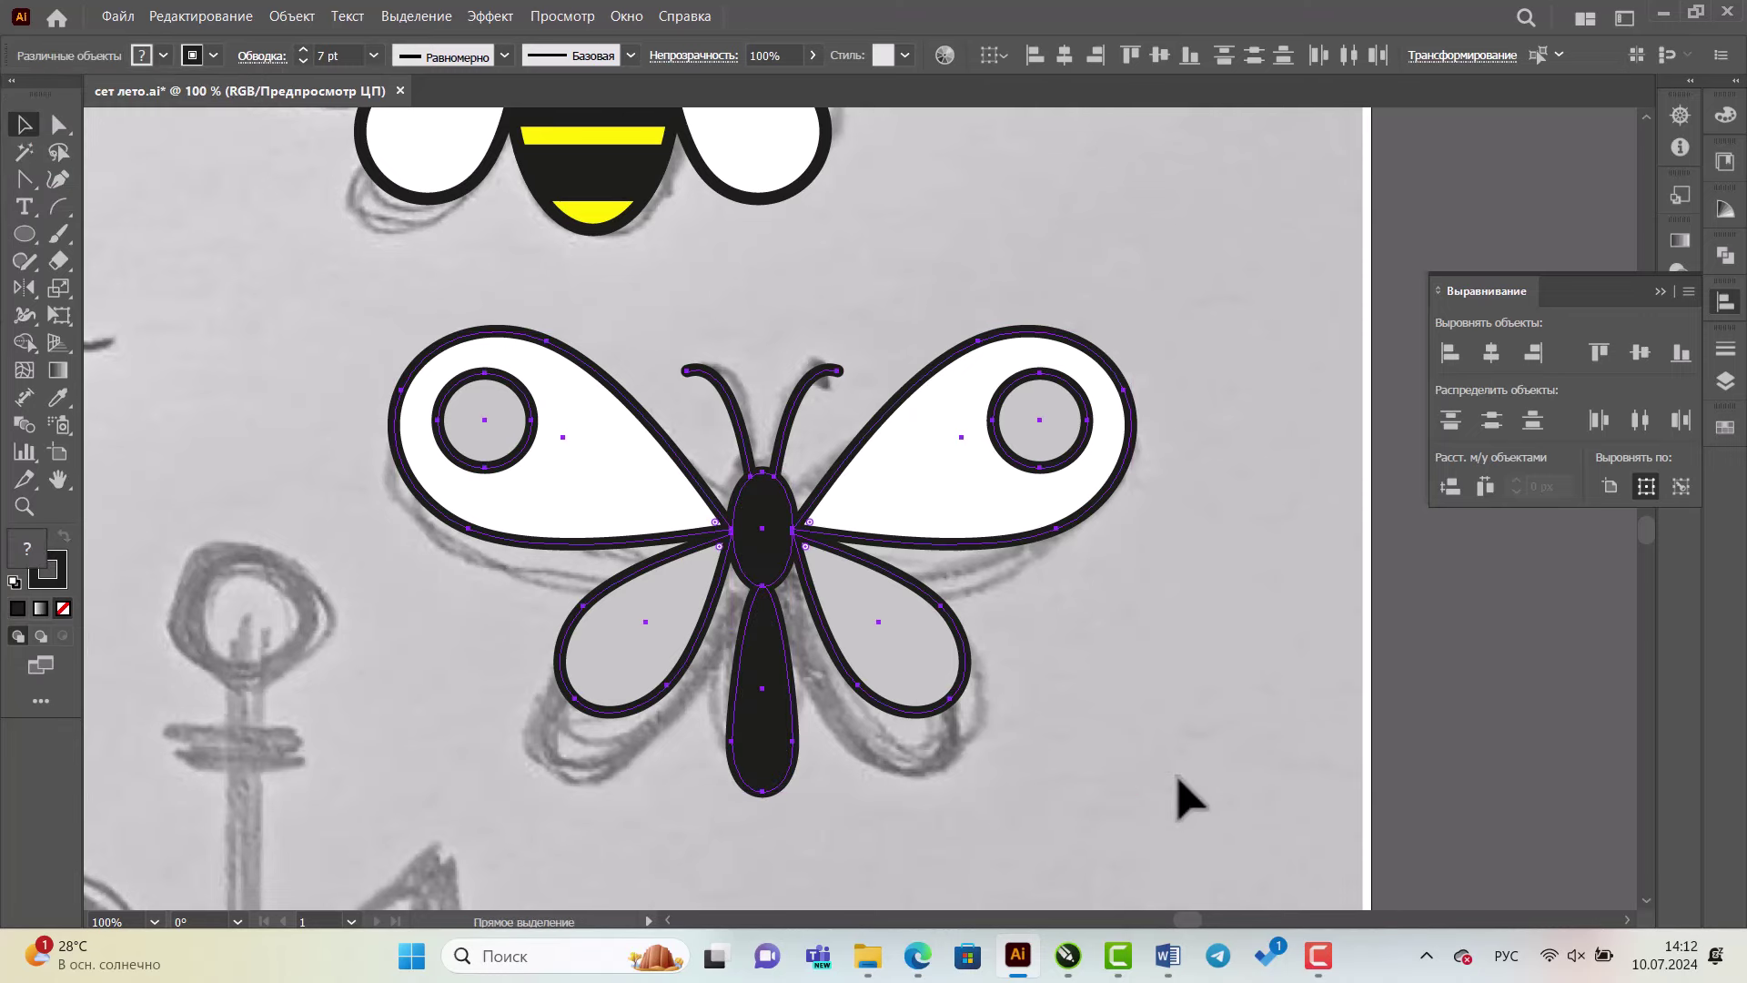
key("ctrl+g")
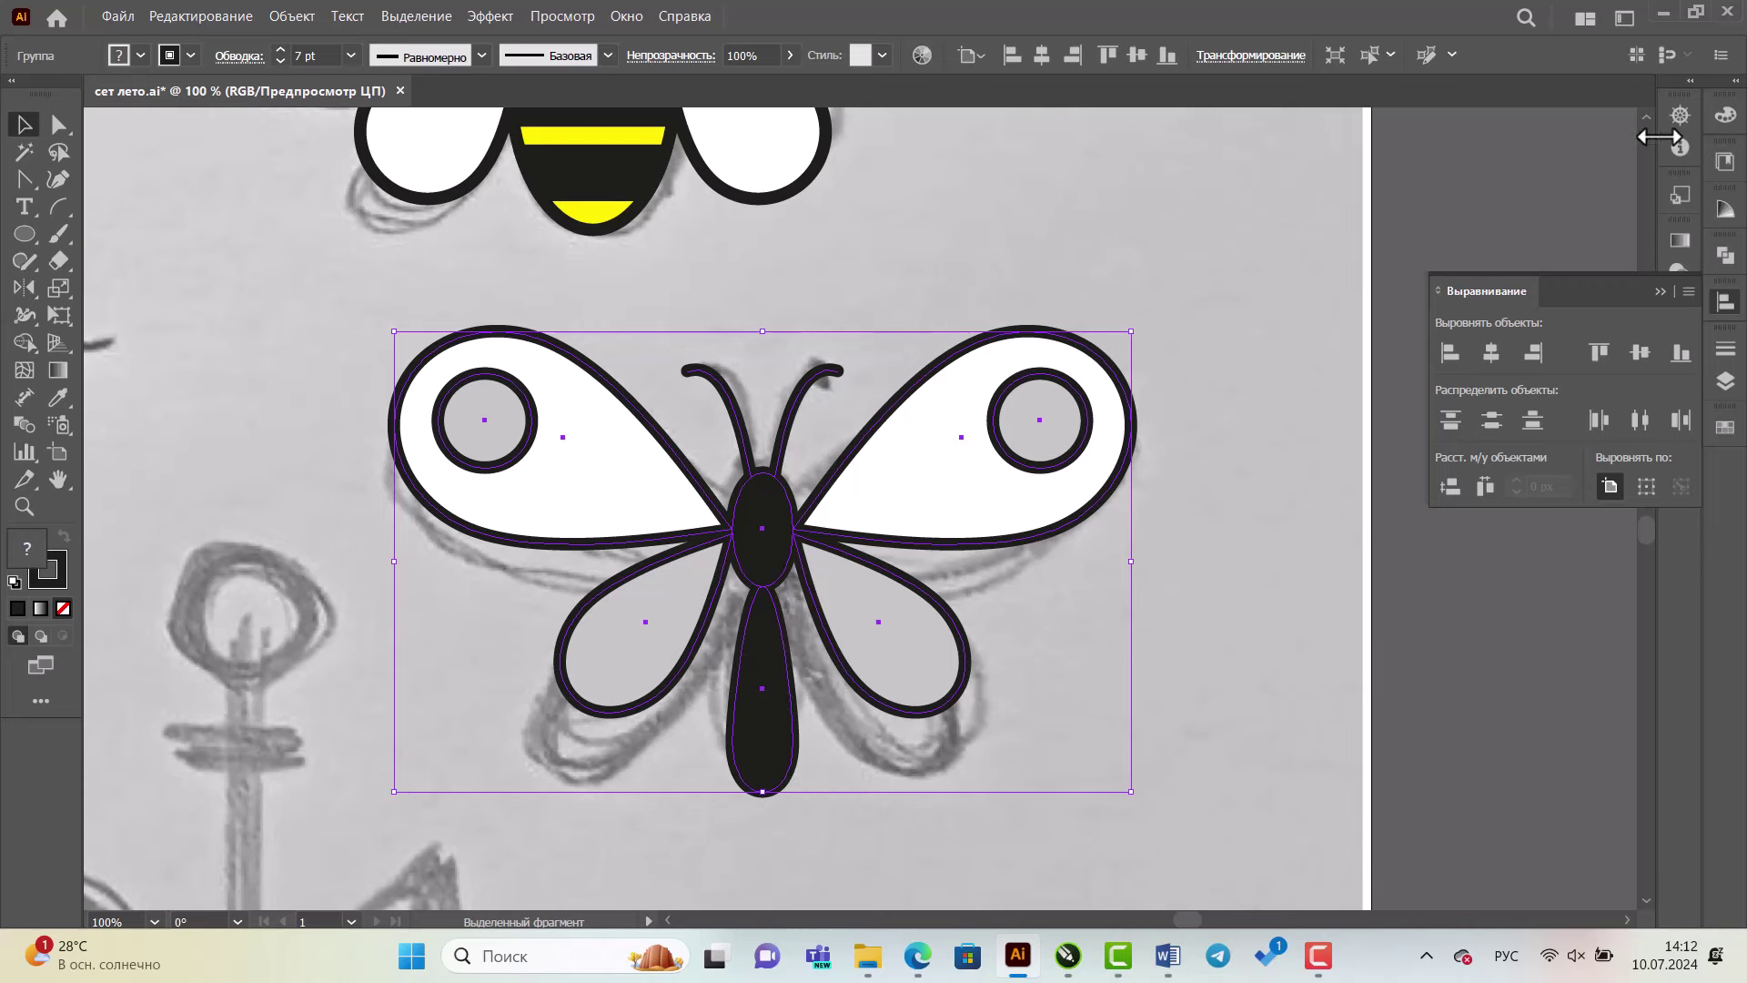
scroll(1647, 117, "up", 2)
scroll(1647, 117, "up", 1)
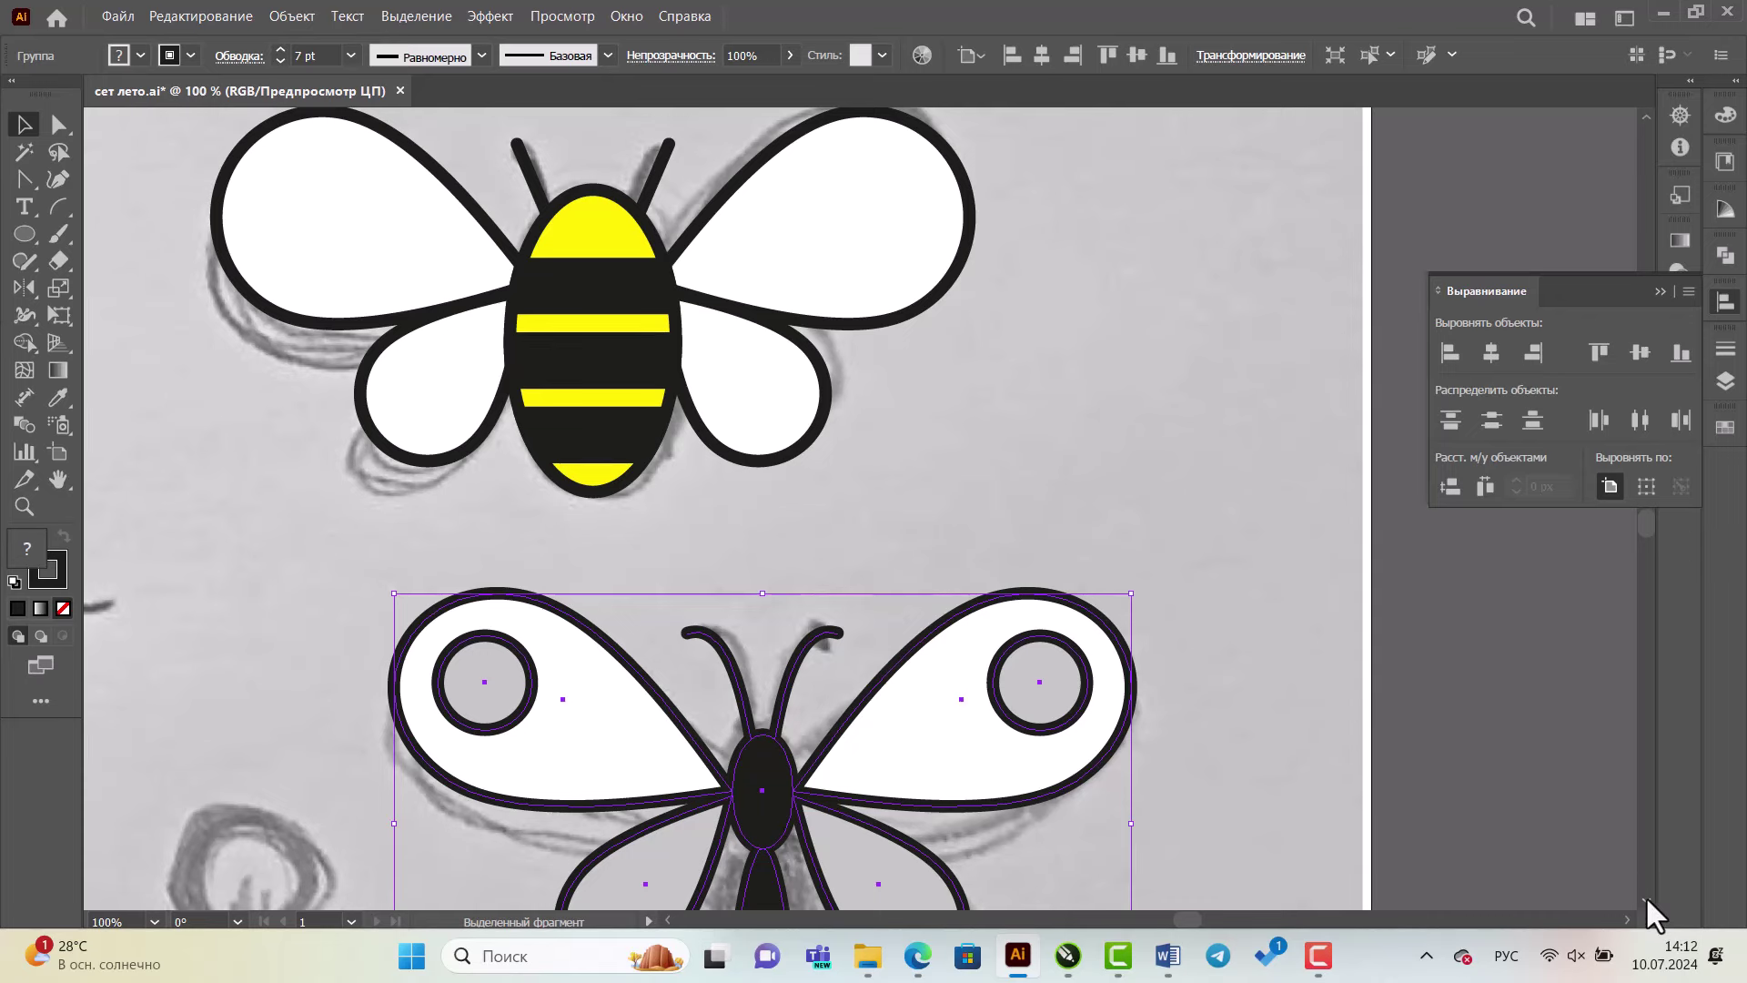
scroll(1646, 897, "down", 1)
scroll(1647, 897, "down", 1)
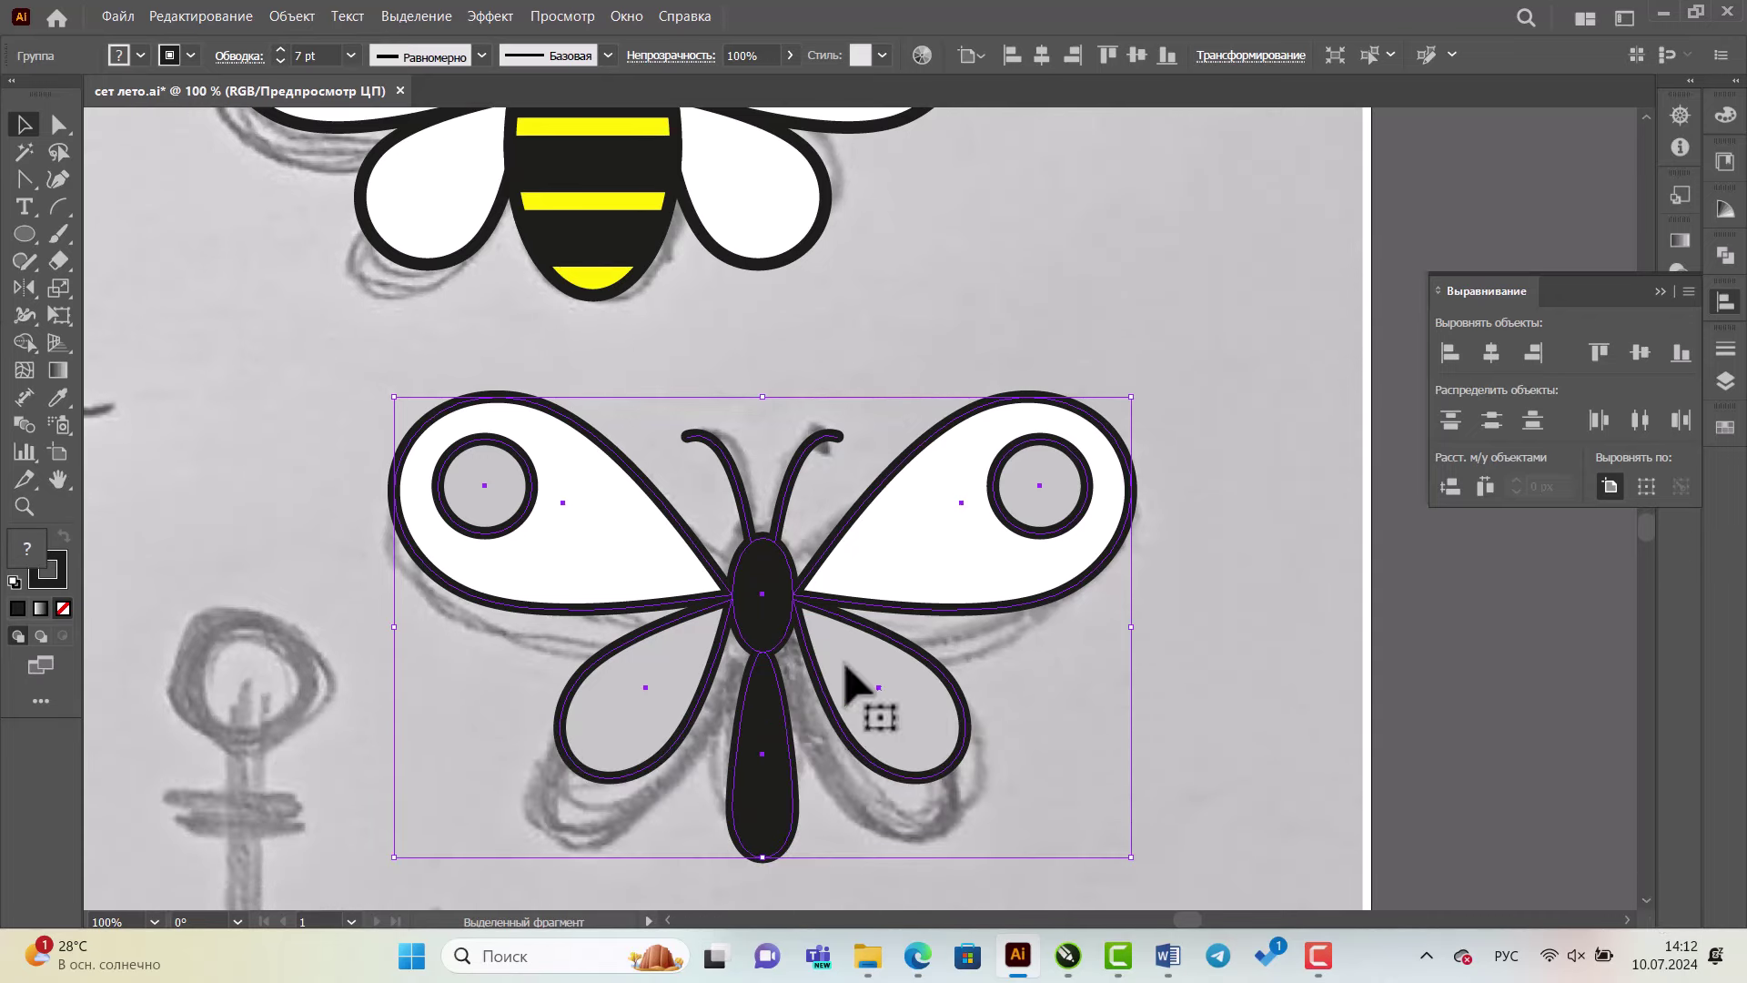
left_click(921, 258)
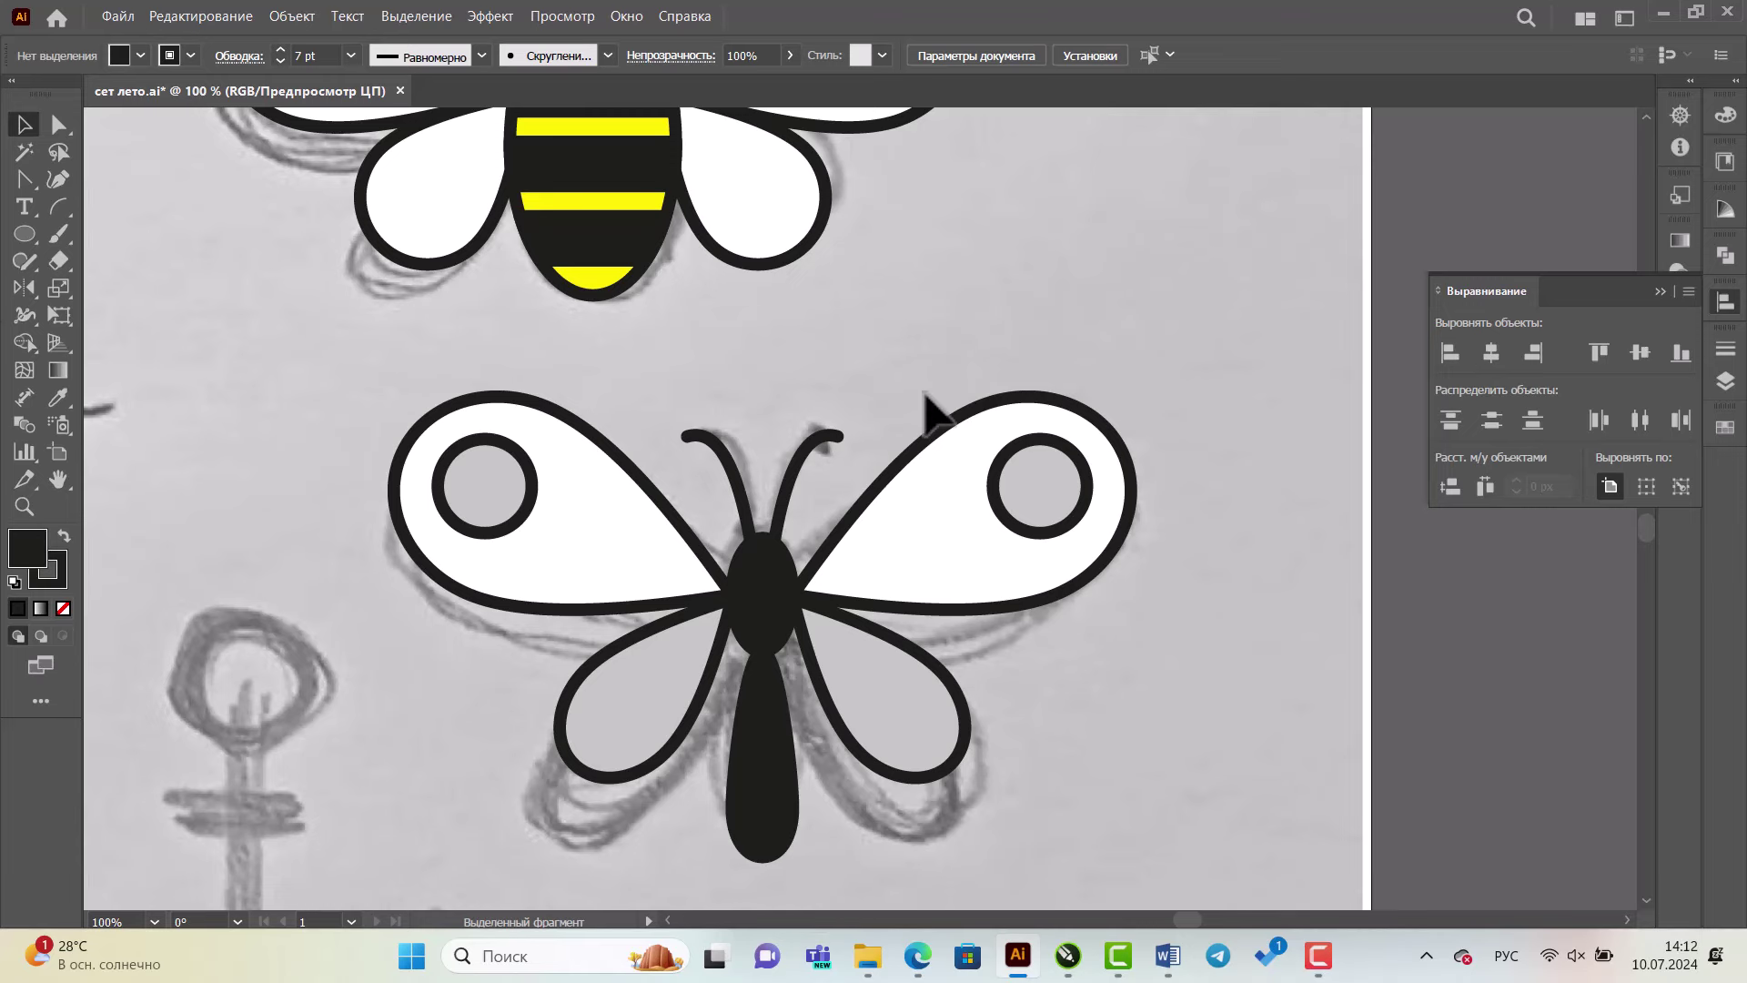
key("ctrl+minus")
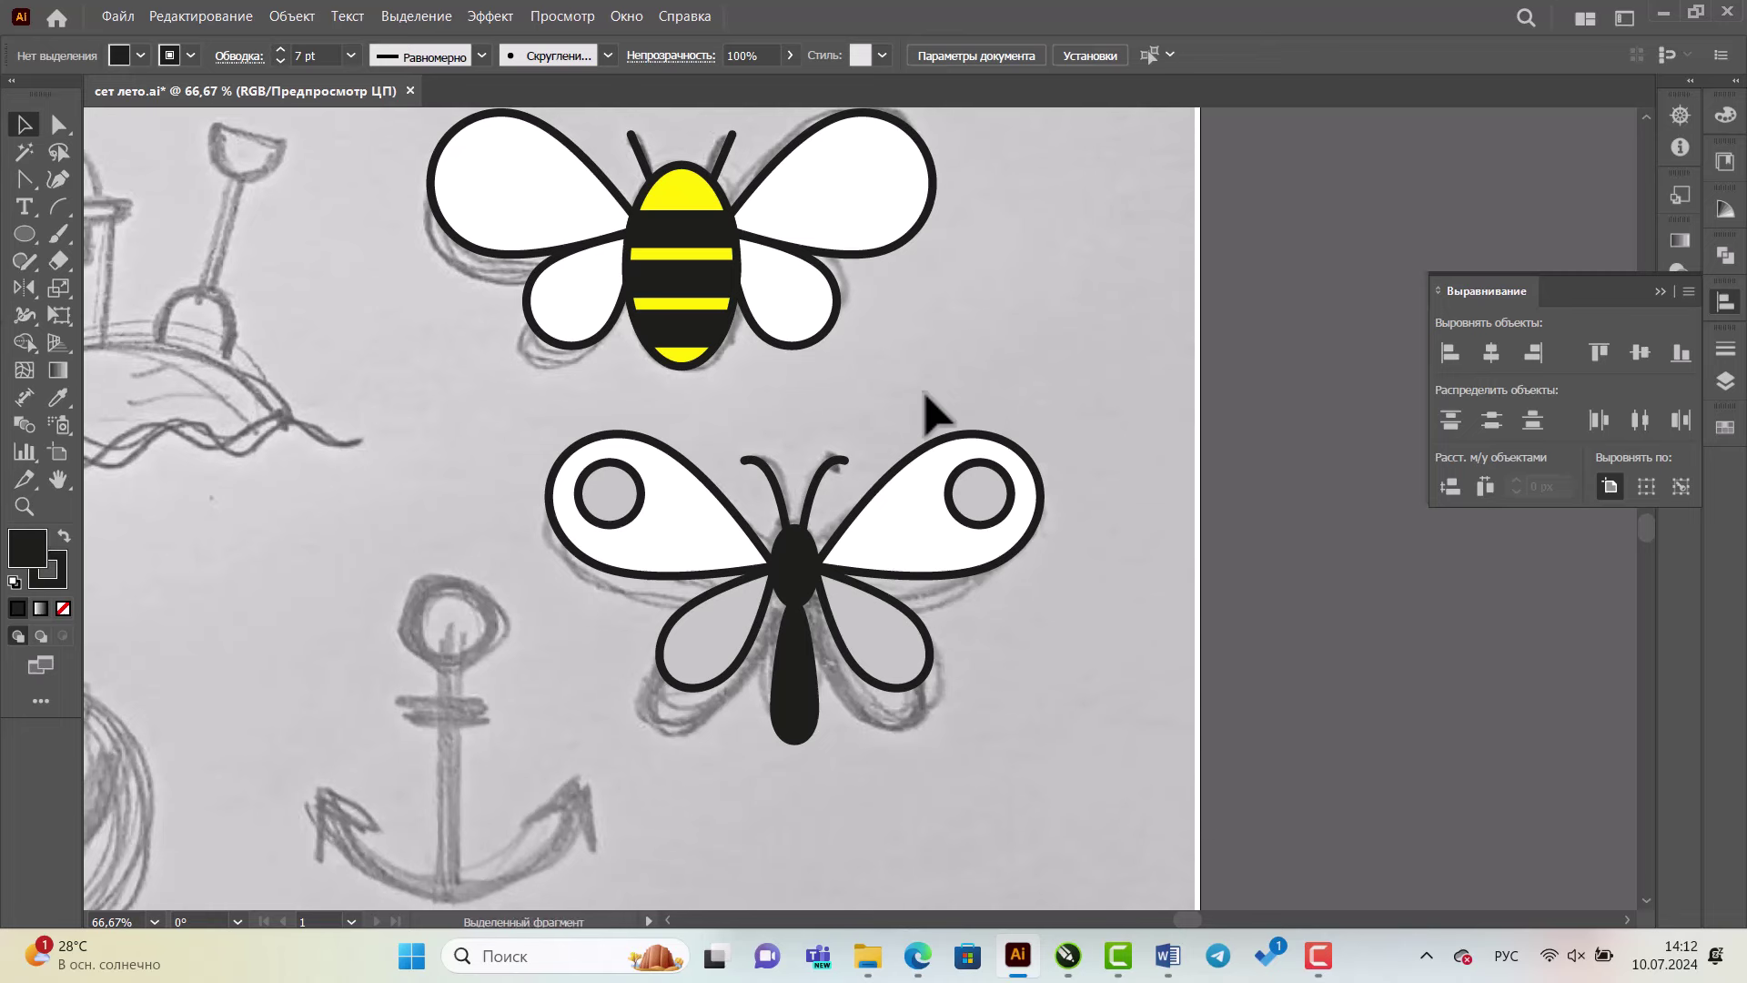